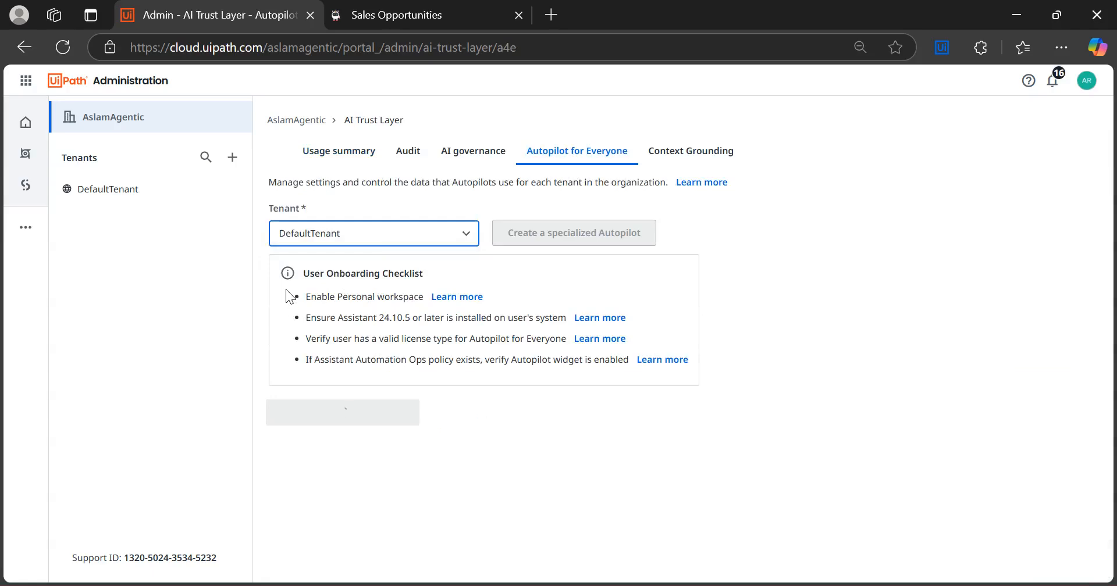
# Step: Expand the Autopilot for Everyone settings to list the personal workspace folder's starting prompts, and widen the Category column
pyautogui.click(282, 279)
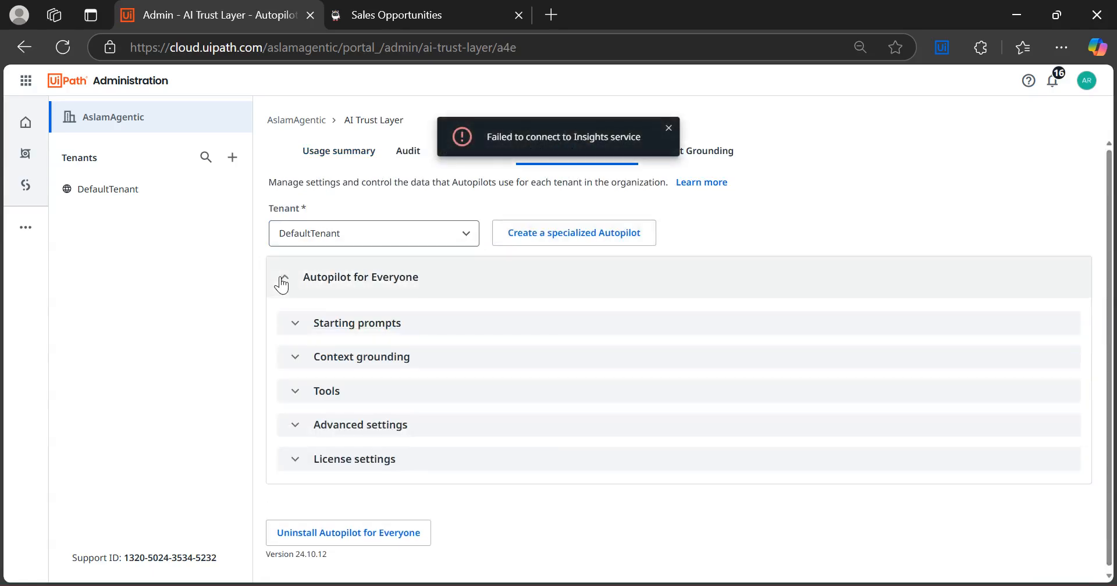
pyautogui.click(294, 359)
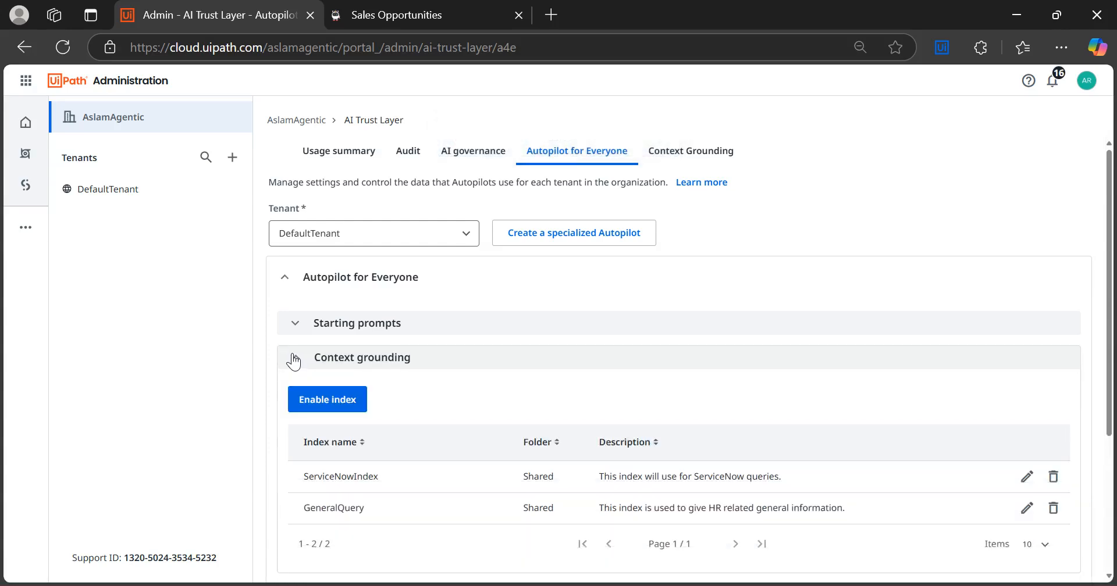
pyautogui.click(293, 327)
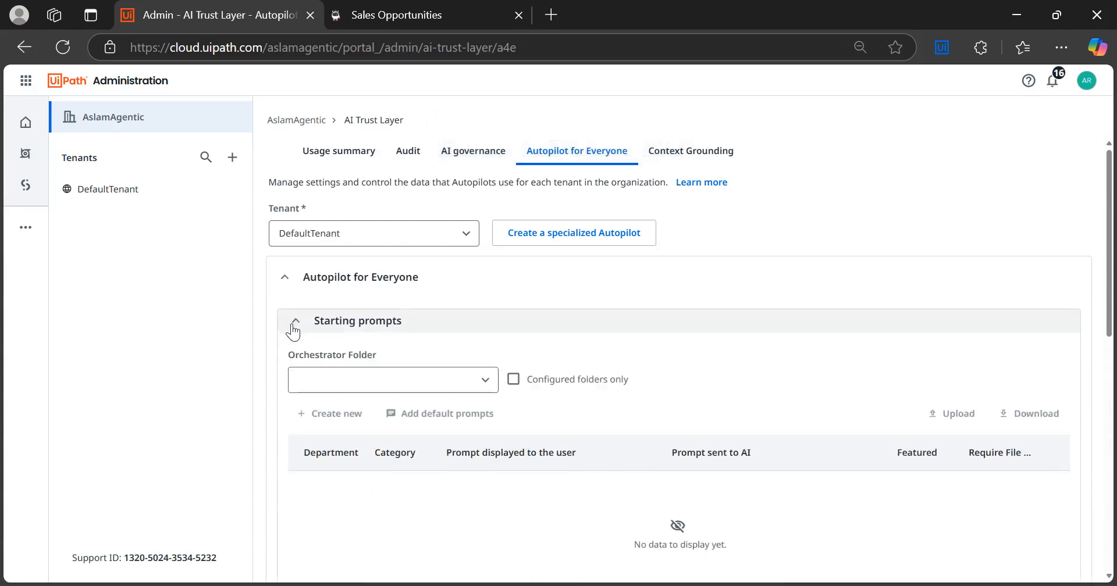
pyautogui.click(483, 381)
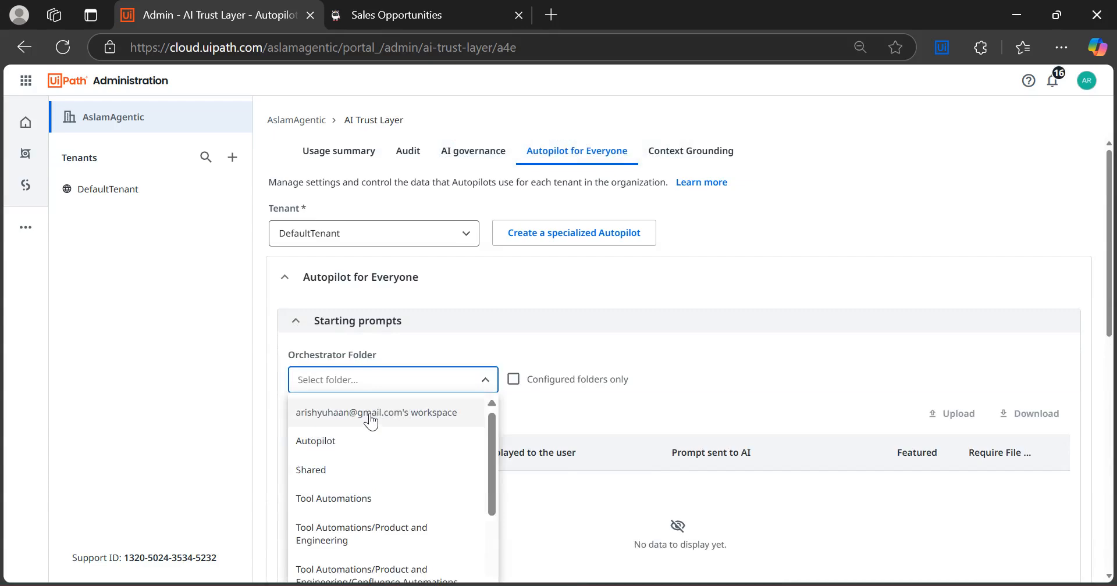
pyautogui.click(368, 417)
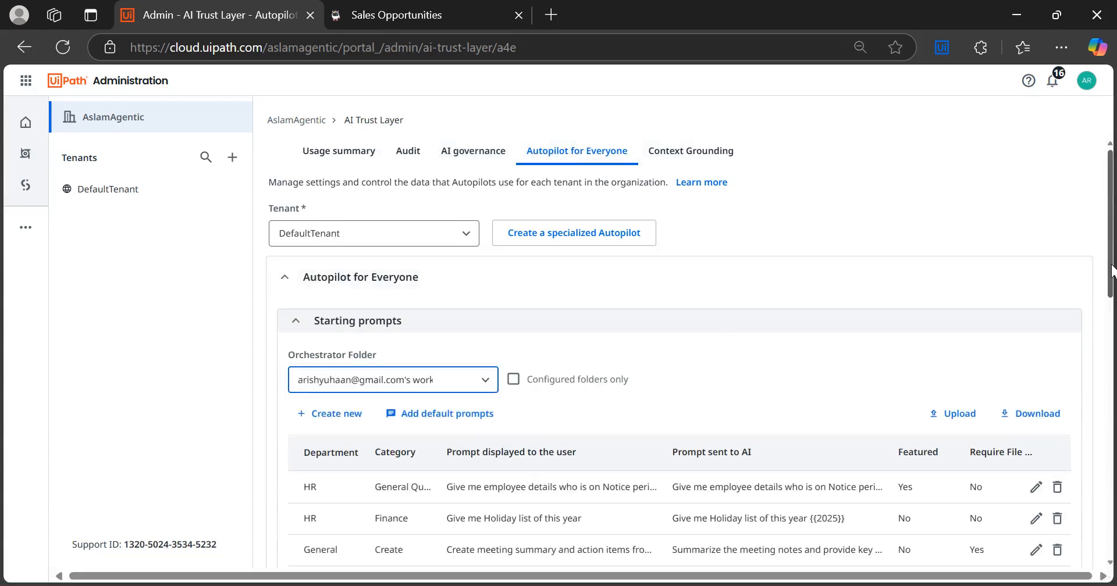
pyautogui.scroll(-3, 1114, 336)
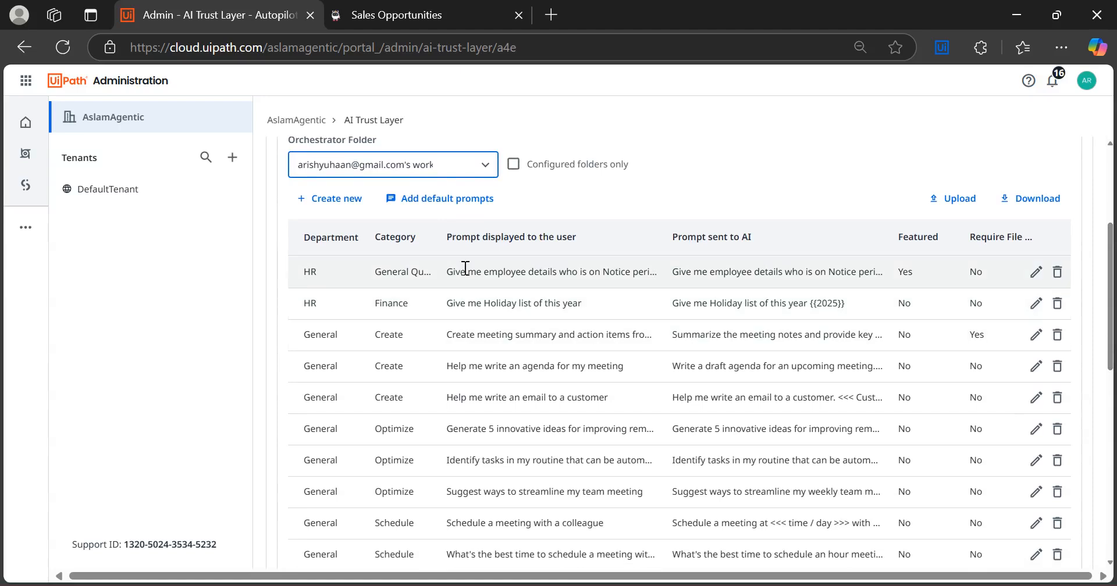
pyautogui.moveTo(442, 238); pyautogui.dragTo(476, 238)
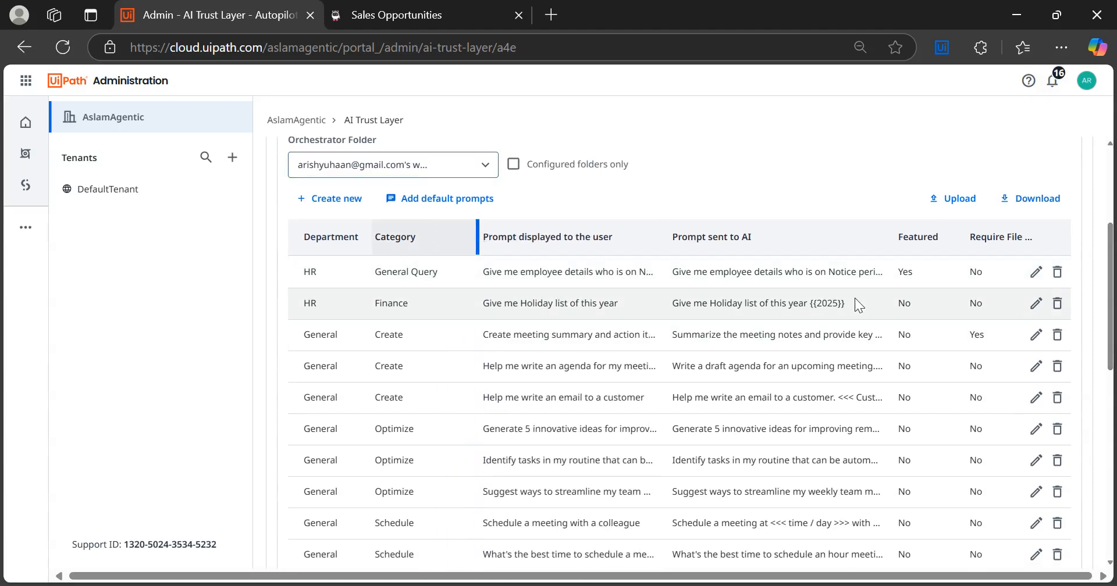
# Step: Switch to UiPath Assistant and start a new Autopilot chat
pyautogui.hotkey('alt', 'Tab')
pyautogui.hotkey('alt', 'Tab')
pyautogui.hotkey('alt', 'Tab')
pyautogui.hotkey('alt', 'Tab')
pyautogui.hotkey('alt', 'Tab')
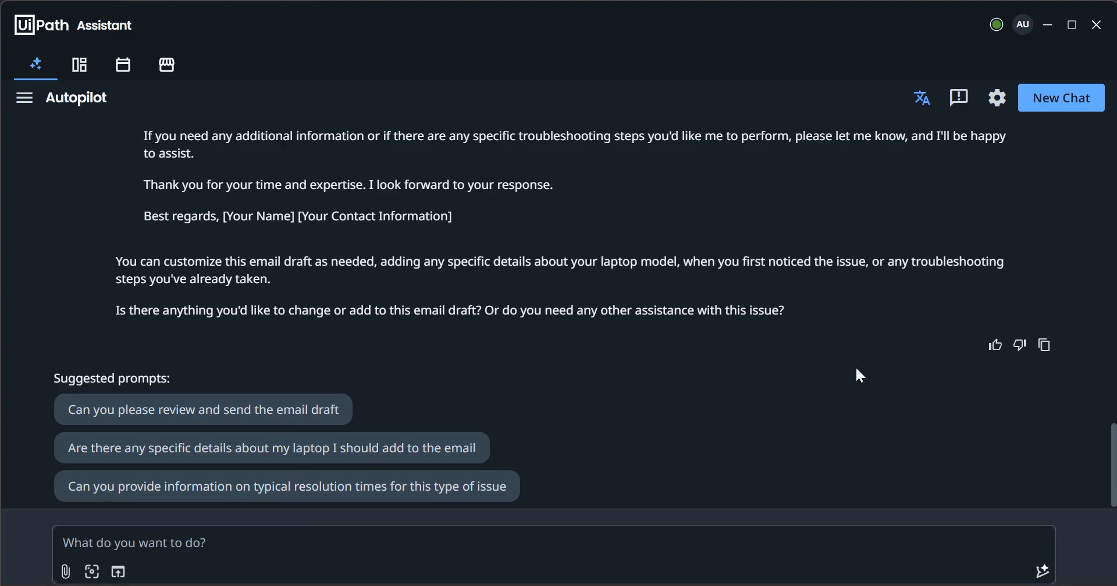
pyautogui.click(1056, 102)
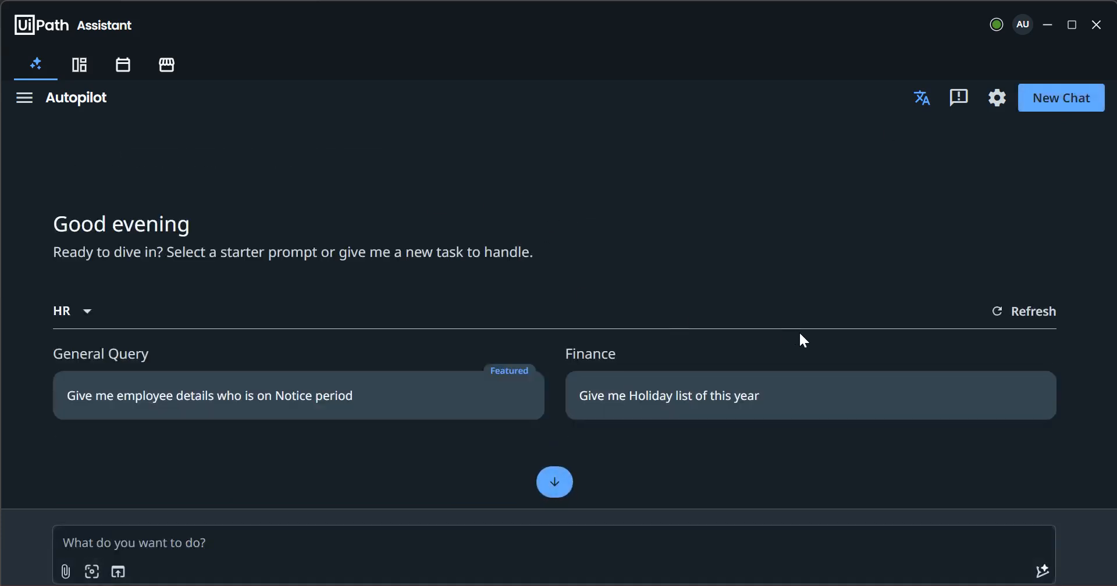
# Step: Review the starter prompts offered for the HR department, and those for the General department
pyautogui.click(89, 311)
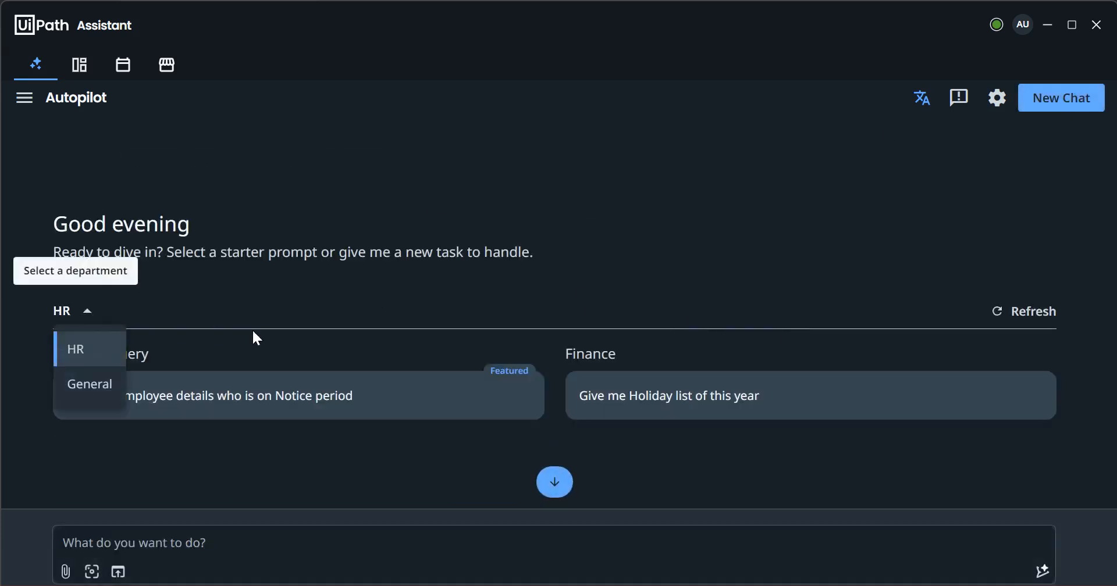
pyautogui.click(250, 294)
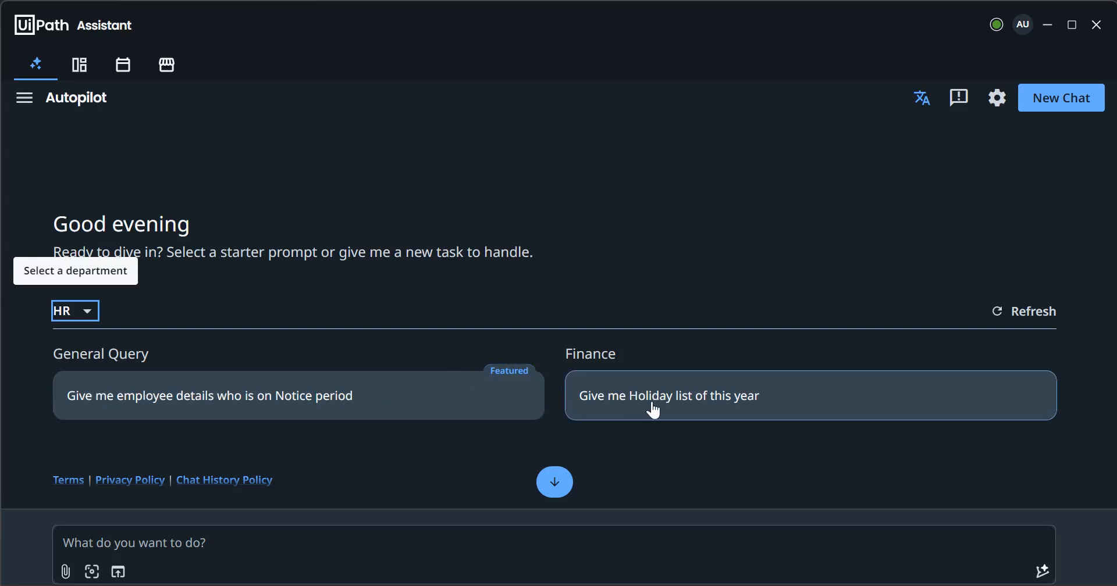
pyautogui.click(89, 312)
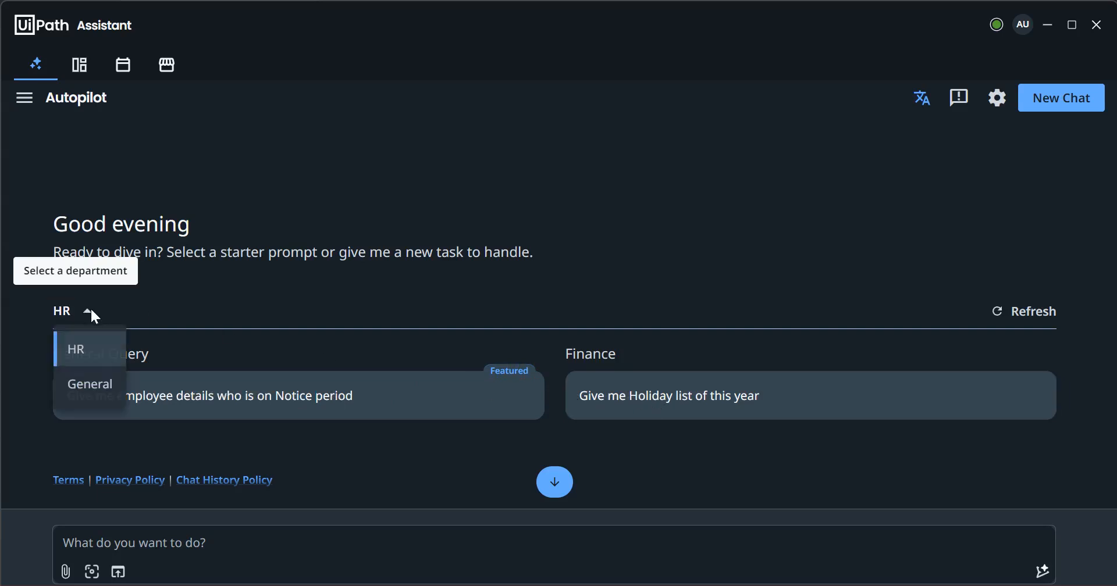
pyautogui.click(89, 383)
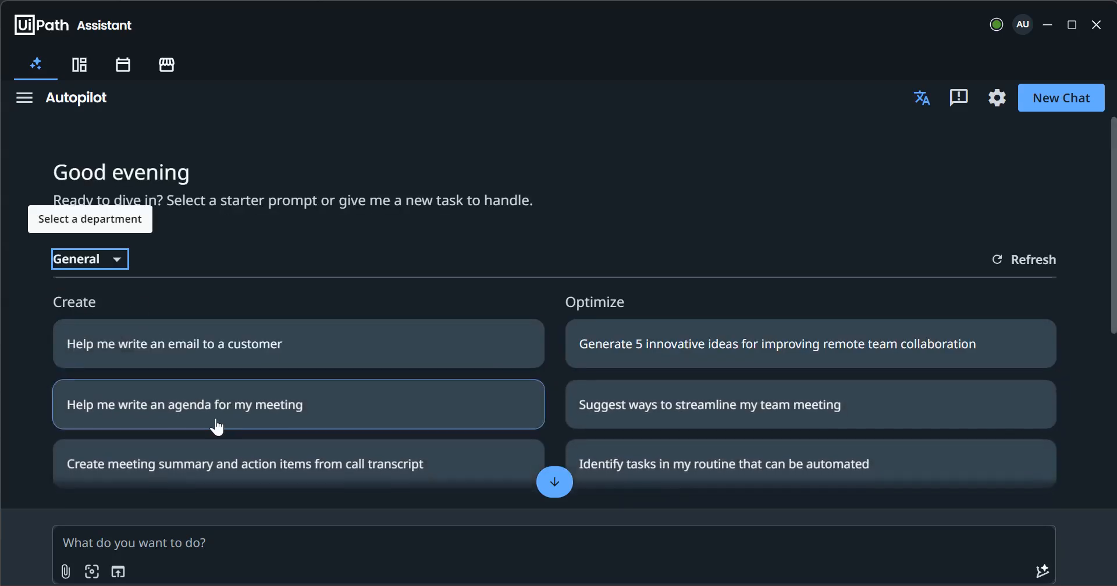
pyautogui.moveTo(1112, 256); pyautogui.dragTo(1115, 197)
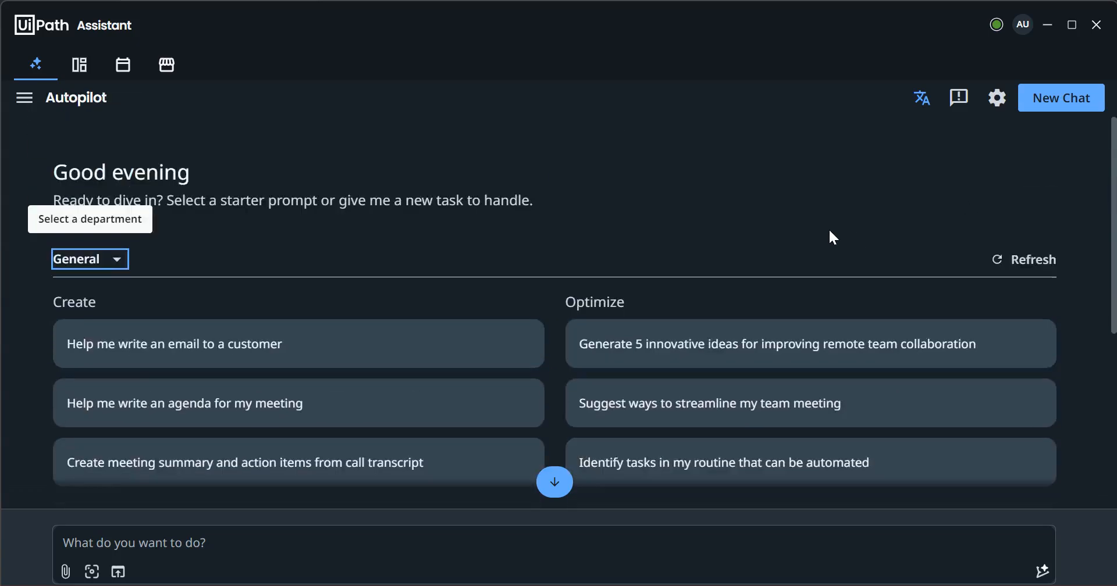
# Step: Switch back to the browser, replace the {{2025}} placeholder in the HR Finance prompt sent to AI with <<<2025>>>, and save it
pyautogui.hotkey('alt', 'Tab')
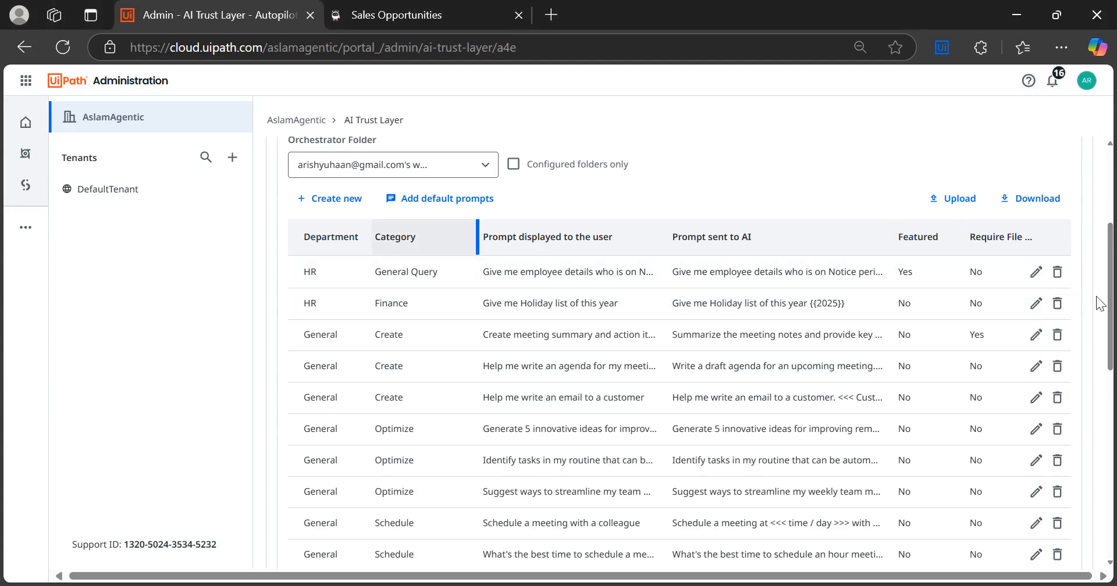
pyautogui.click(1035, 303)
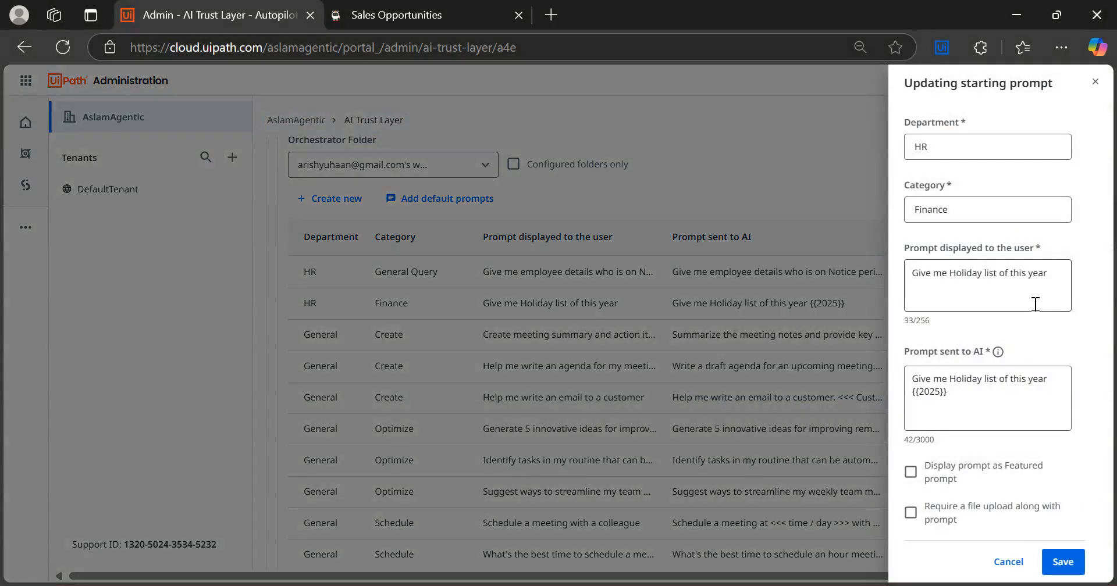
pyautogui.click(957, 397)
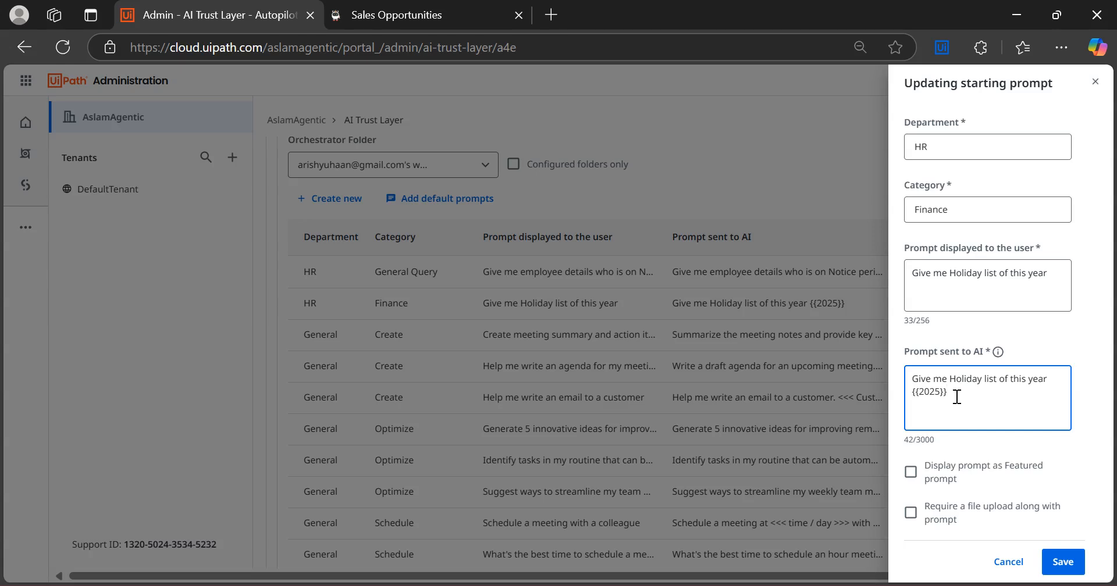
pyautogui.moveTo(958, 393); pyautogui.dragTo(924, 393)
pyautogui.click(953, 393)
pyautogui.hotkey('ctrl', 'z')
pyautogui.click(964, 393)
pyautogui.press('BackSpace')
pyautogui.press('BackSpace')
pyautogui.press('BackSpace')
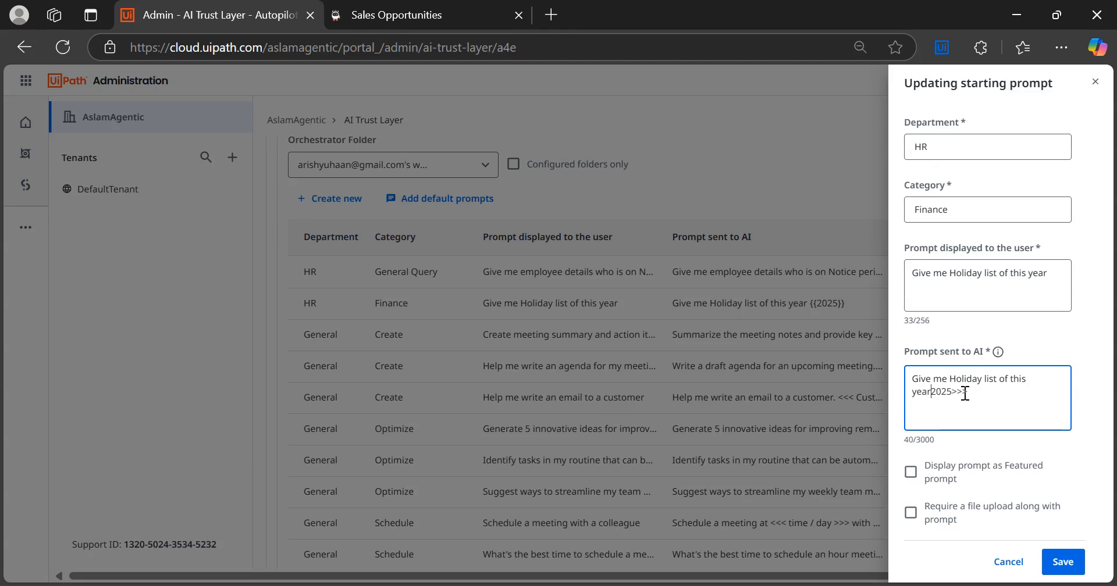
pyautogui.write('<<<')
pyautogui.moveTo(931, 391); pyautogui.dragTo(943, 422)
pyautogui.click(936, 398)
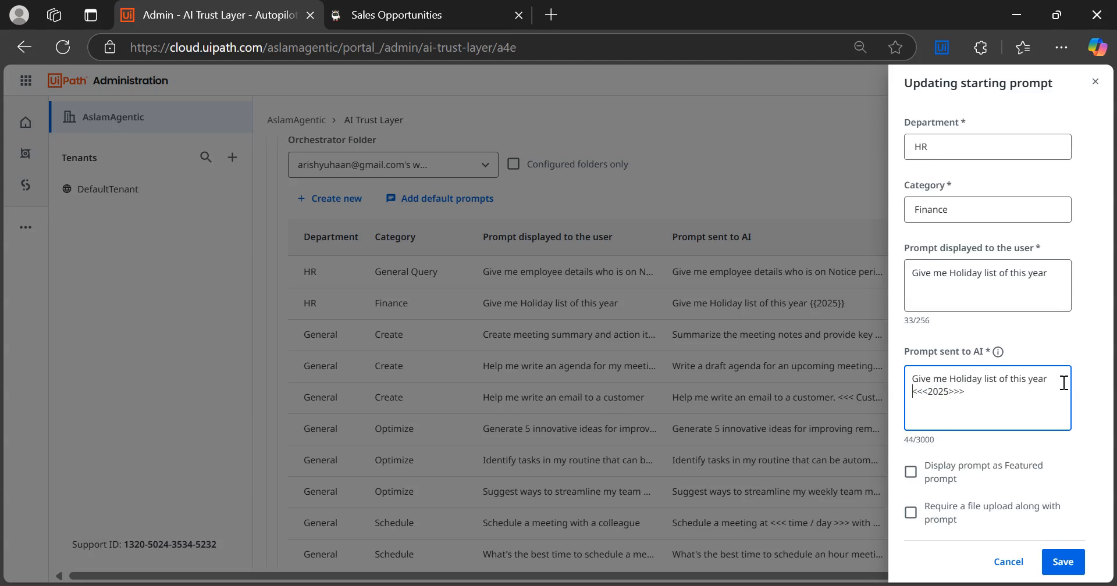
pyautogui.click(1062, 563)
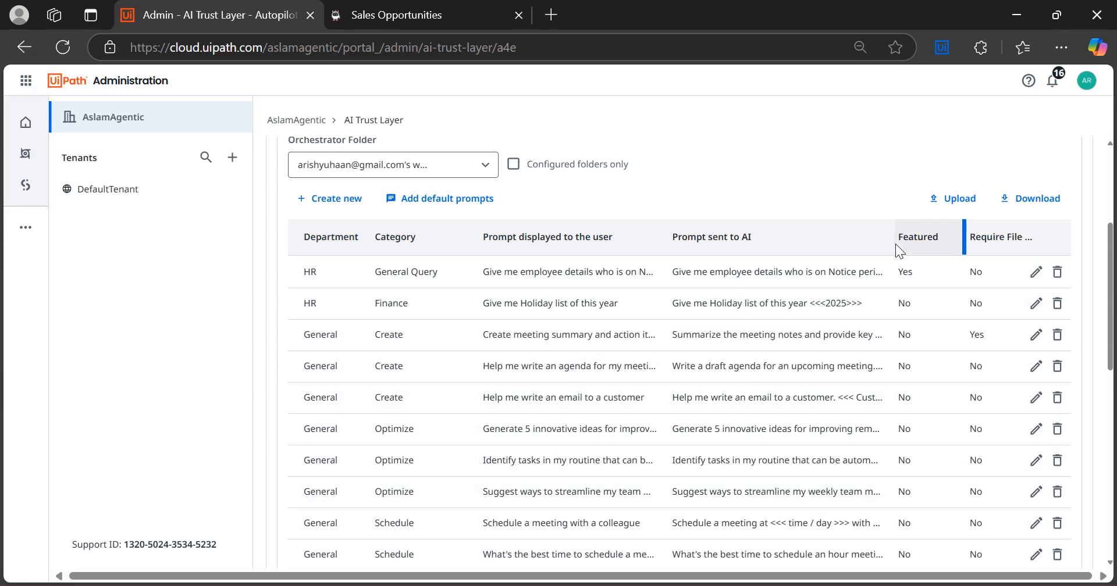
# Step: Widen the "Prompt sent to AI" column, append "for Location" with a <<< placeholder to the HR Finance prompt sent to AI, and save it
pyautogui.moveTo(895, 243); pyautogui.dragTo(996, 242)
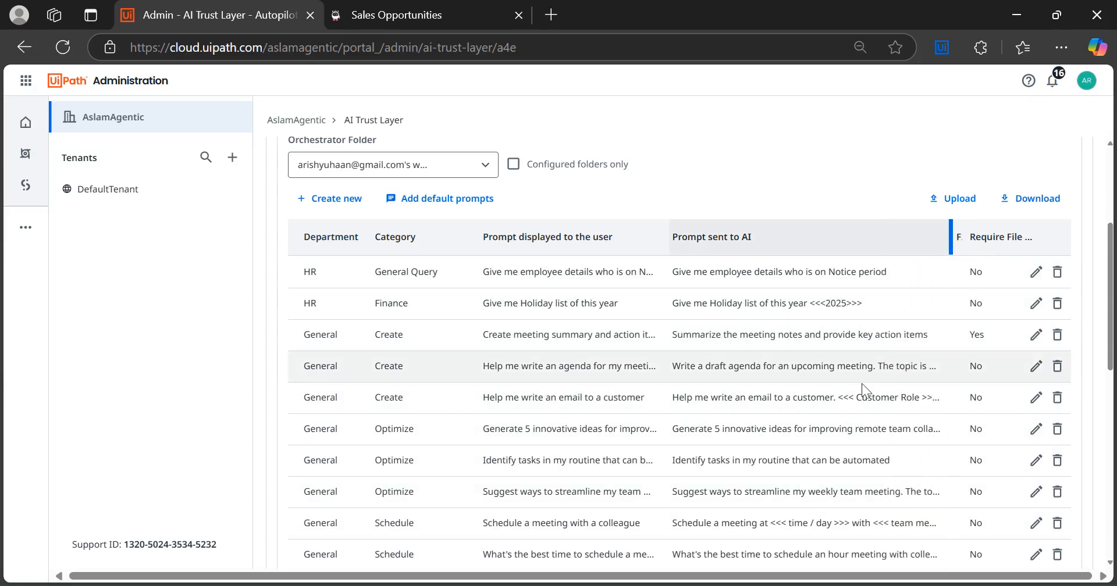
pyautogui.moveTo(837, 399); pyautogui.dragTo(858, 399)
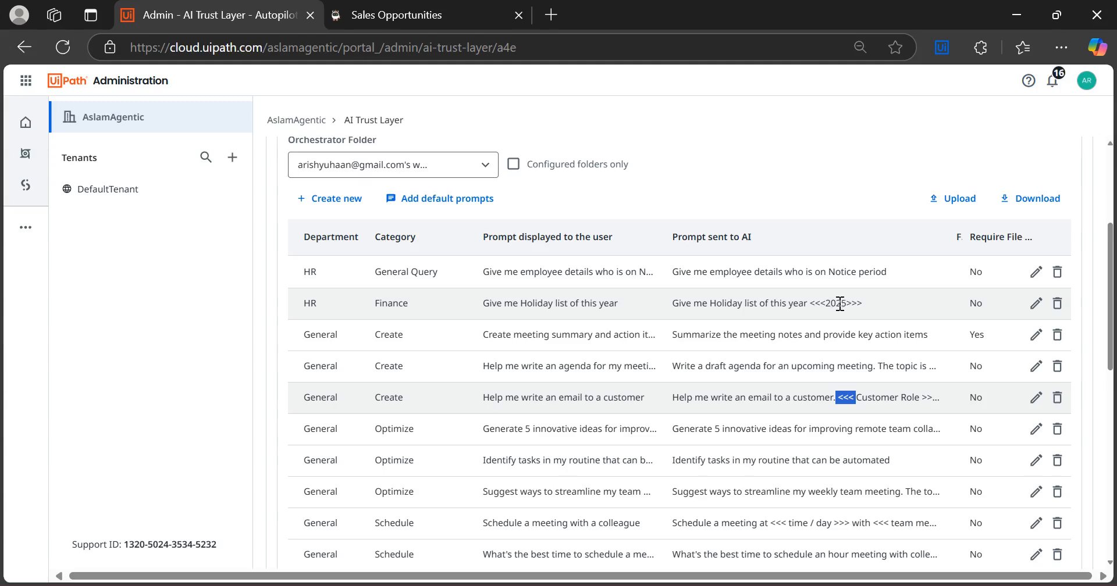
pyautogui.click(1036, 303)
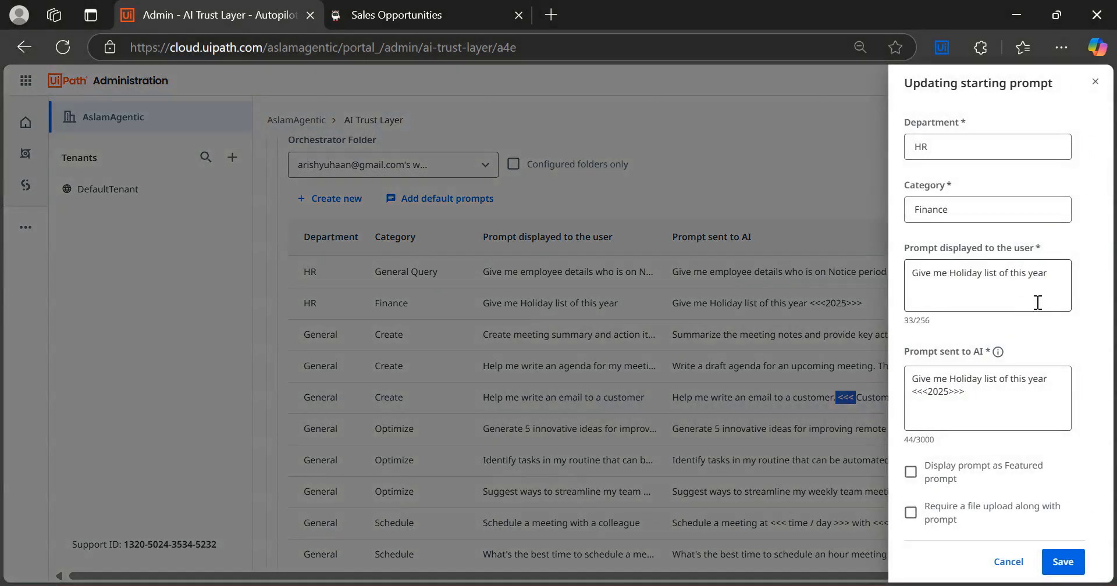
pyautogui.click(1052, 275)
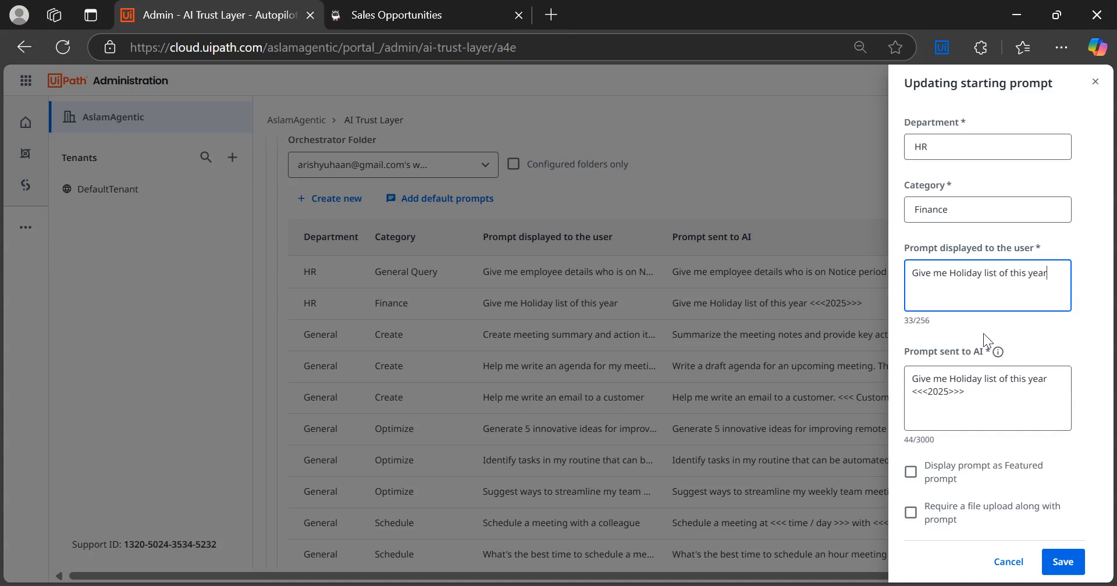
pyautogui.click(970, 391)
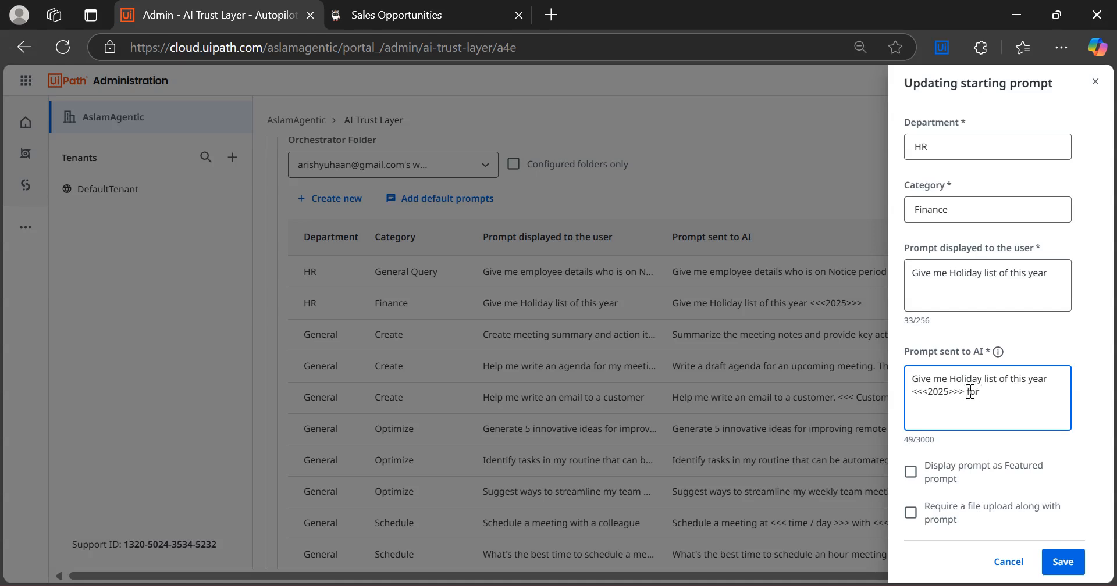
pyautogui.write('Loc')
pyautogui.write('DE')
pyautogui.press('BackSpace')
pyautogui.press('BackSpace')
pyautogui.press('BackSpace')
pyautogui.press('BackSpace')
pyautogui.write('el')
pyautogui.click(1068, 563)
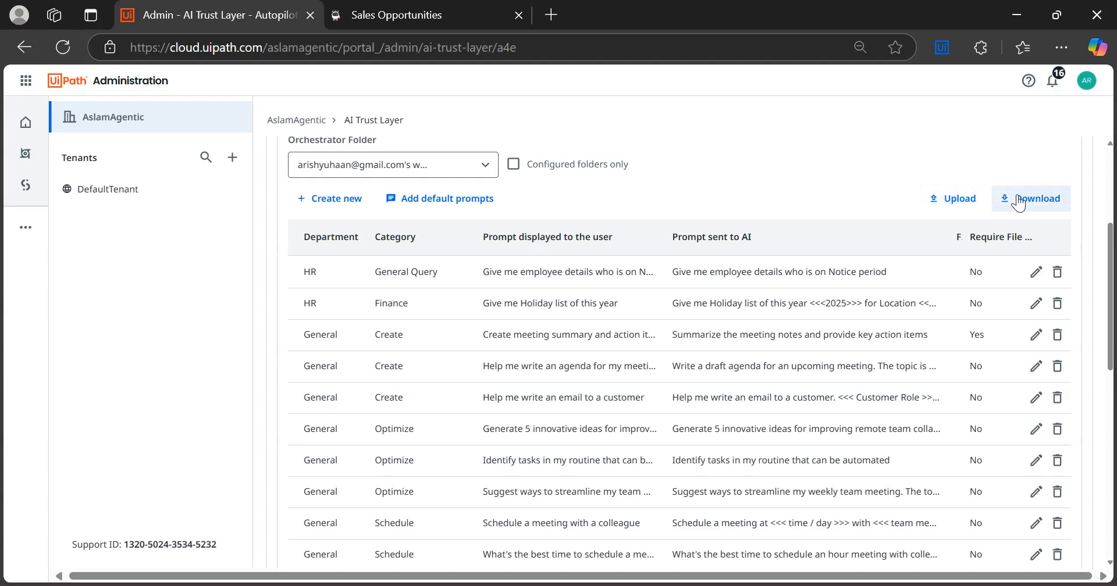
# Step: Download the starting prompts as a CSV file and open starting_prompts (1) in Excel from the Downloads folder
pyautogui.click(1041, 204)
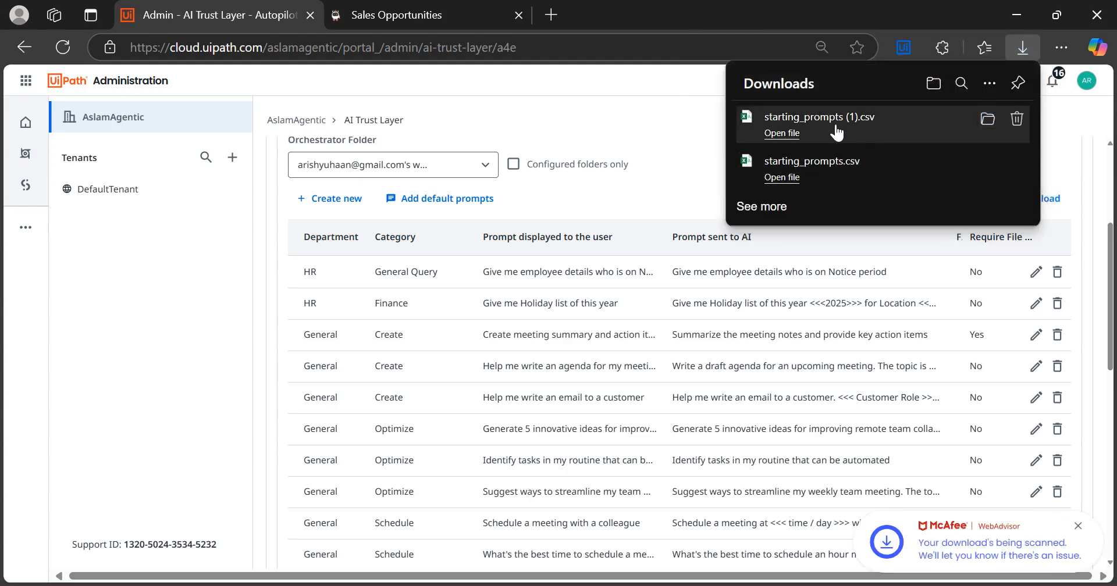
pyautogui.click(987, 119)
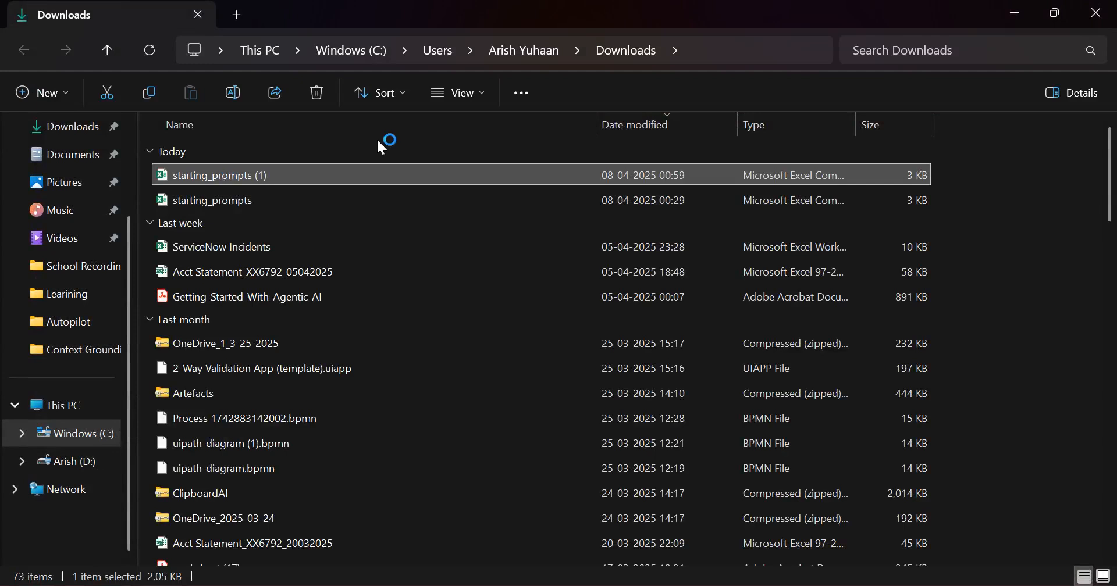
pyautogui.doubleClick(208, 175)
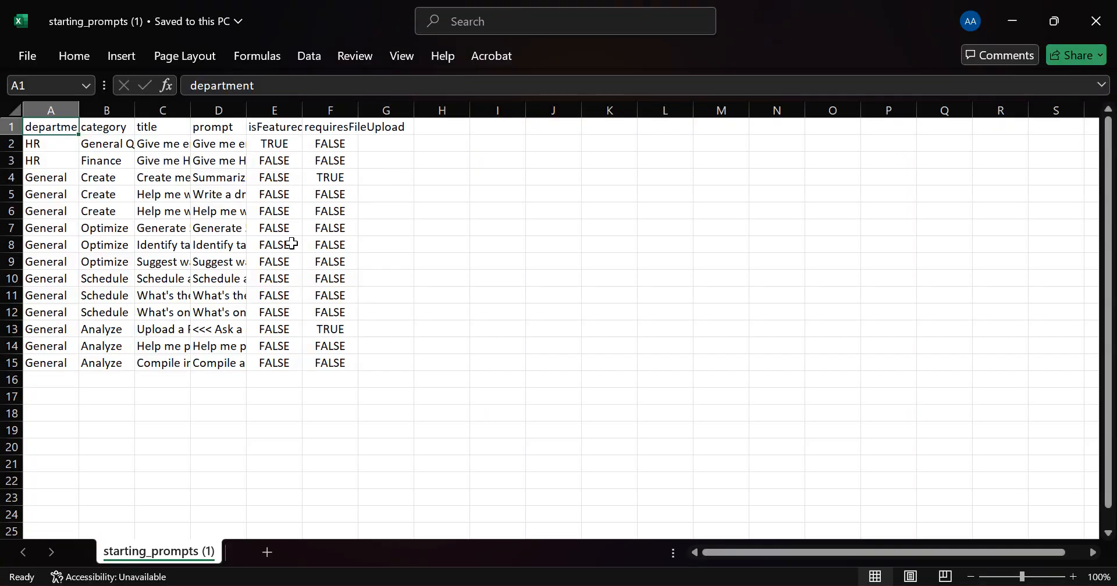
# Step: Widen the department, category, title, prompt, isFeatured and requiresFileUpload columns so their headers are fully readable
pyautogui.click(406, 217)
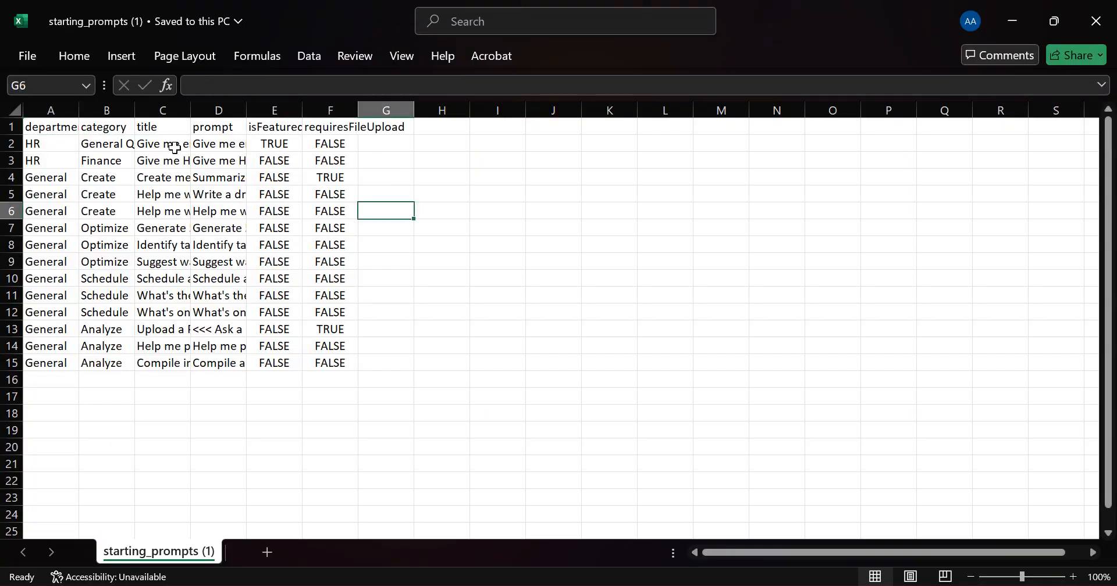
pyautogui.doubleClick(80, 113)
pyautogui.moveTo(147, 103); pyautogui.dragTo(423, 106)
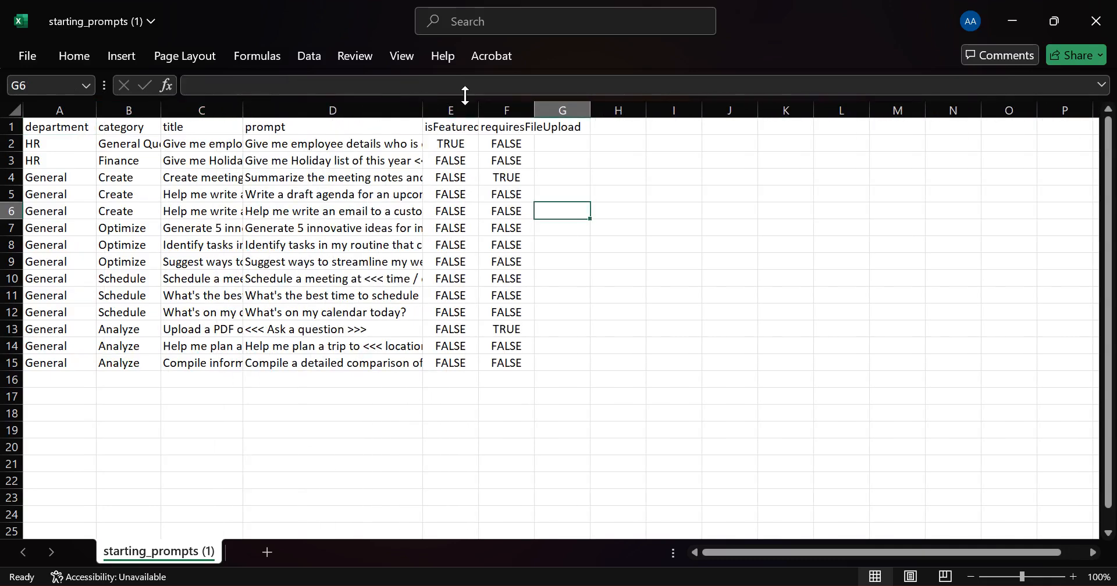
pyautogui.click(319, 127)
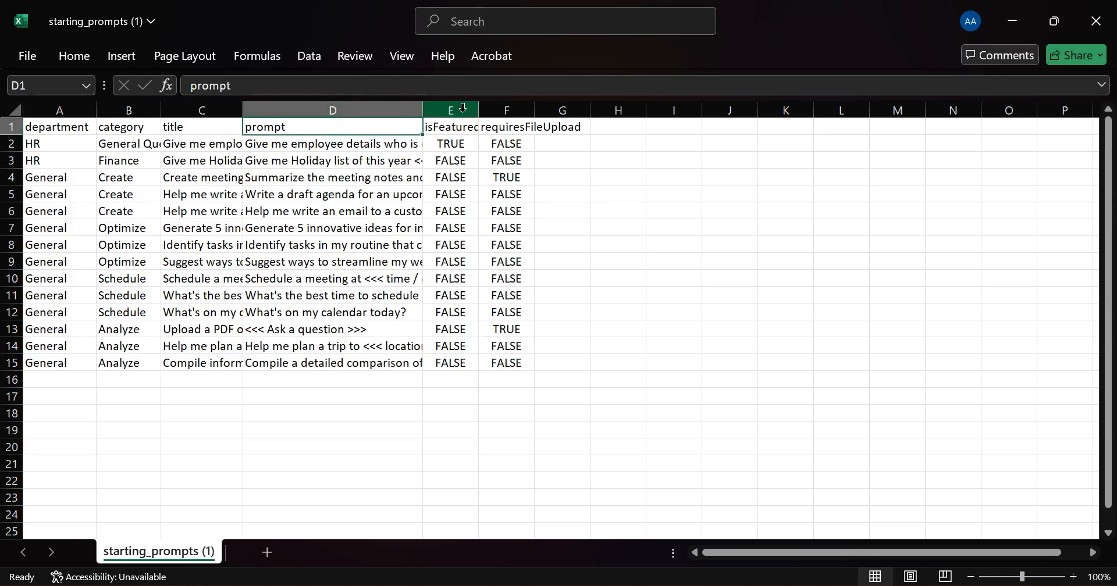
pyautogui.moveTo(478, 111); pyautogui.dragTo(633, 110)
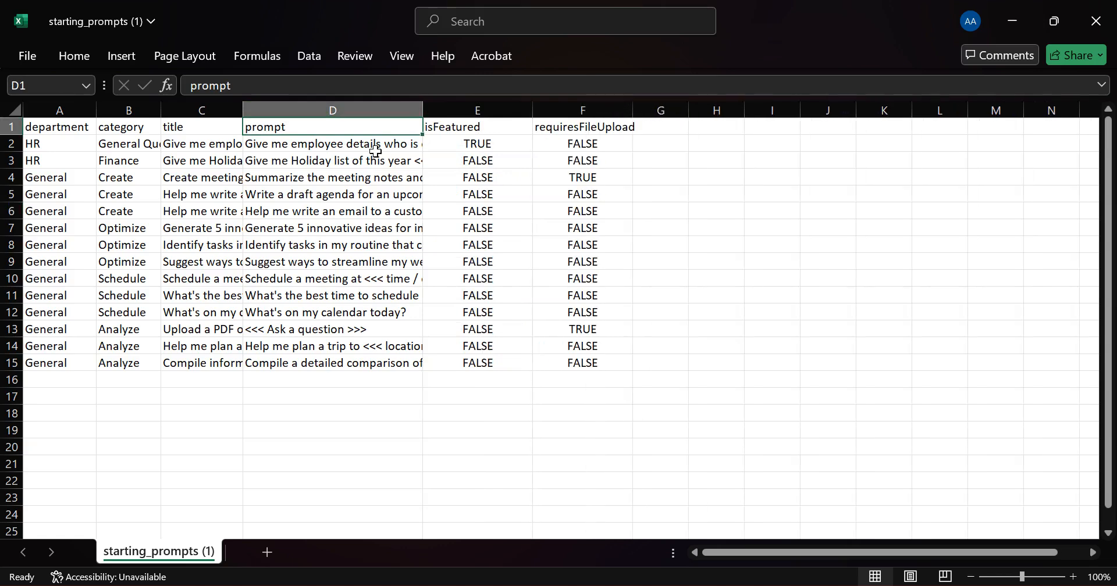
pyautogui.click(311, 147)
pyautogui.click(47, 149)
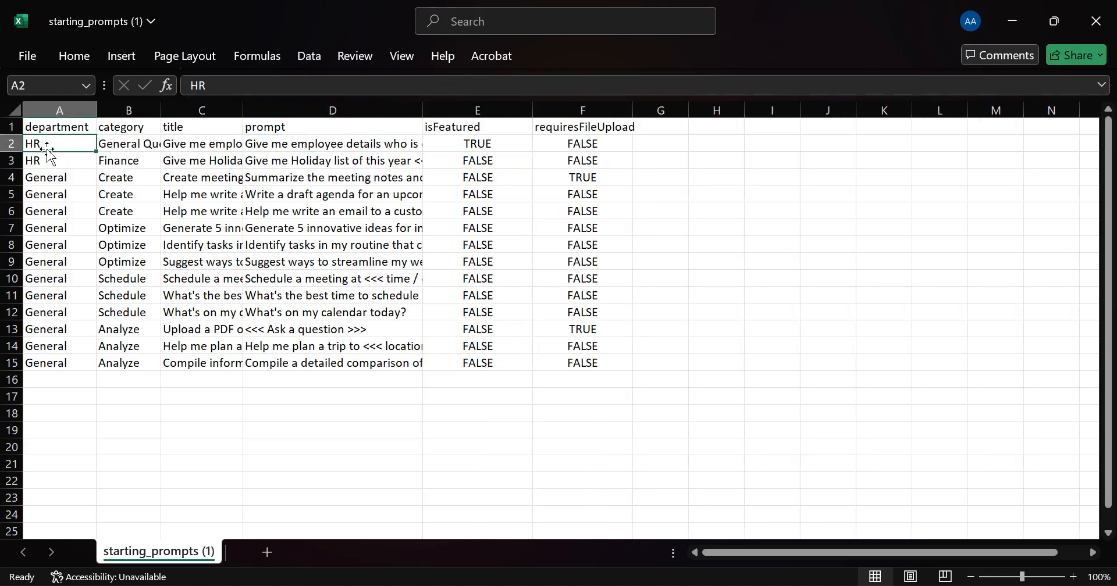
pyautogui.hotkey('shift', 'Down')
pyautogui.hotkey('shift', 'Down')
pyautogui.hotkey('shift', 'Down')
pyautogui.hotkey('shift', 'Down')
pyautogui.hotkey('shift', 'Down')
pyautogui.hotkey('shift', 'Down')
pyautogui.hotkey('shift', 'Down')
pyautogui.hotkey('shift', 'Down')
pyautogui.hotkey('shift', 'Down')
pyautogui.hotkey('shift', 'Down')
pyautogui.hotkey('shift', 'Down')
pyautogui.hotkey('shift', 'Down')
pyautogui.hotkey('shift', 'Down')
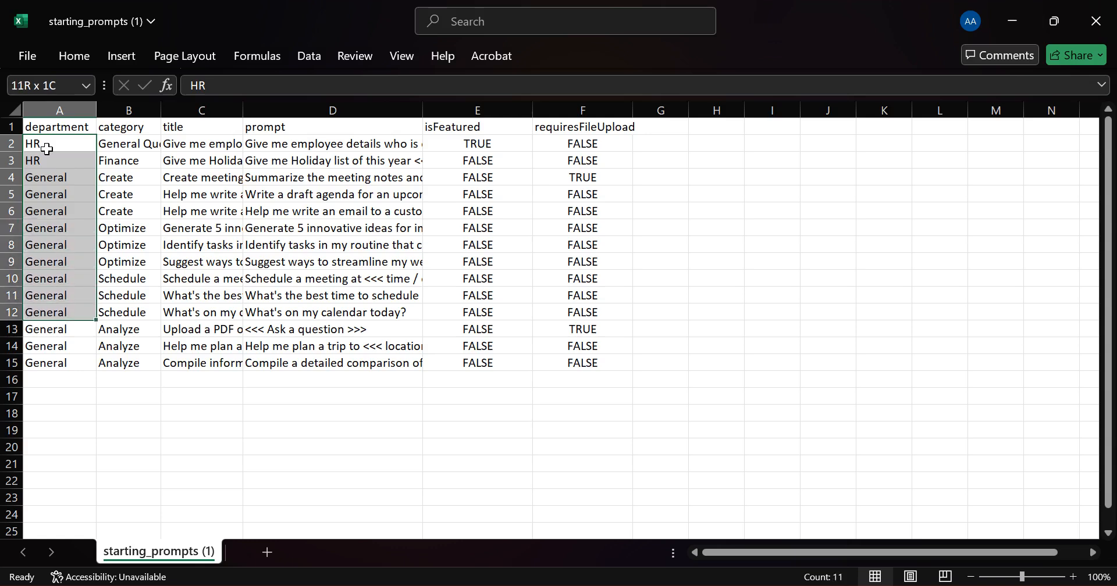
pyautogui.press('Right')
pyautogui.press('Left')
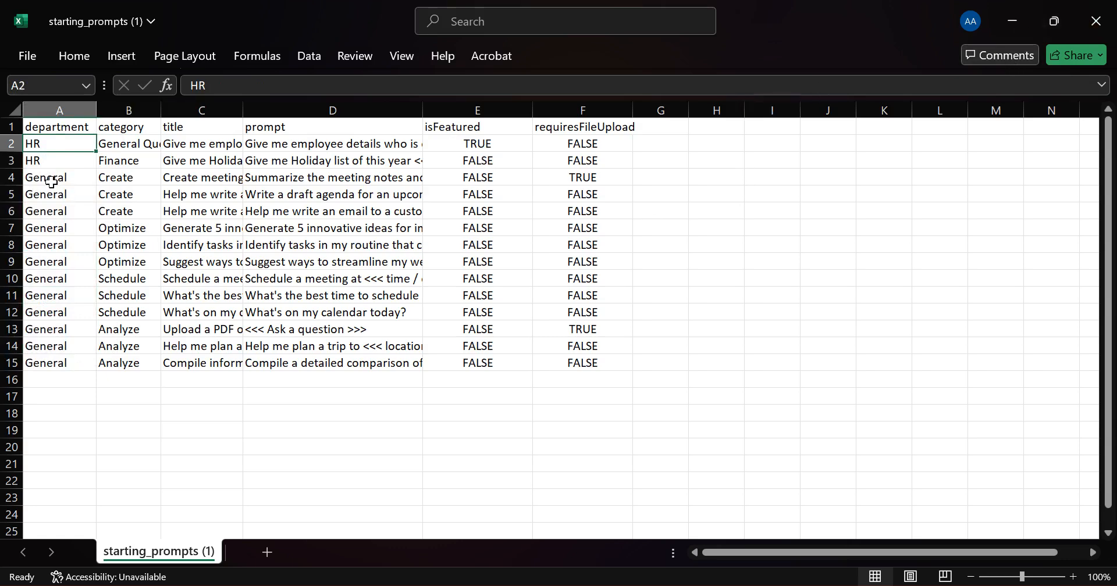
# Step: Clear all General department prompt entries in rows 4 to 15, from the department through the requiresFileUpload column
pyautogui.click(48, 178)
pyautogui.hotkey('shift', 'Down')
pyautogui.hotkey('shift', 'Down')
pyautogui.hotkey('shift', 'Down')
pyautogui.hotkey('shift', 'Down')
pyautogui.hotkey('shift', 'Down')
pyautogui.hotkey('shift', 'Down')
pyautogui.hotkey('shift', 'Down')
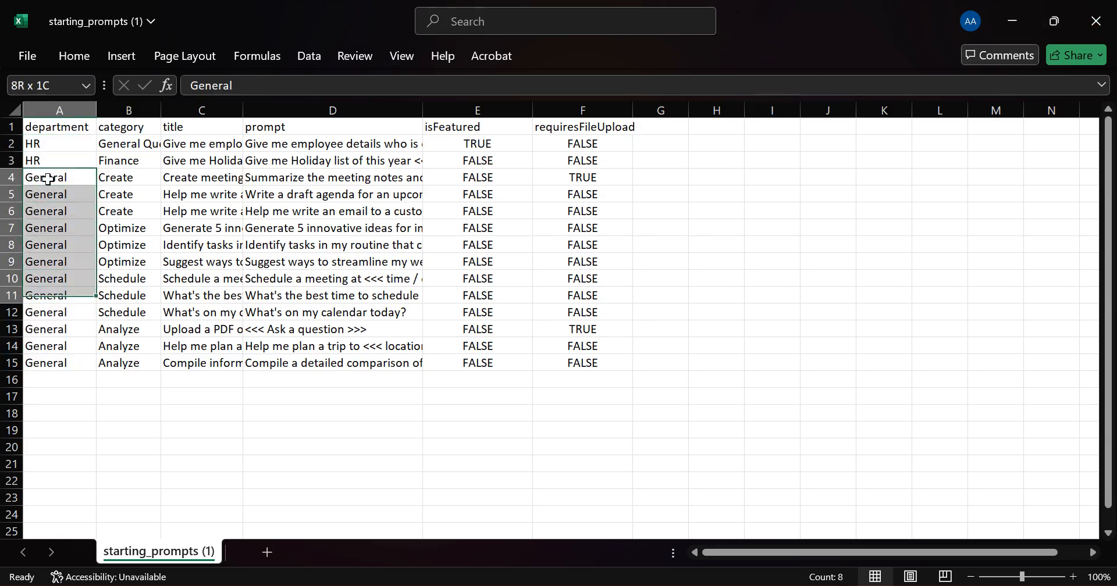
pyautogui.hotkey('shift', 'Right')
pyautogui.hotkey('shift', 'Right')
pyautogui.hotkey('shift', 'Right')
pyautogui.hotkey('shift', 'Right')
pyautogui.hotkey('shift', 'Right')
pyautogui.hotkey('shift', 'Down')
pyautogui.hotkey('shift', 'Down')
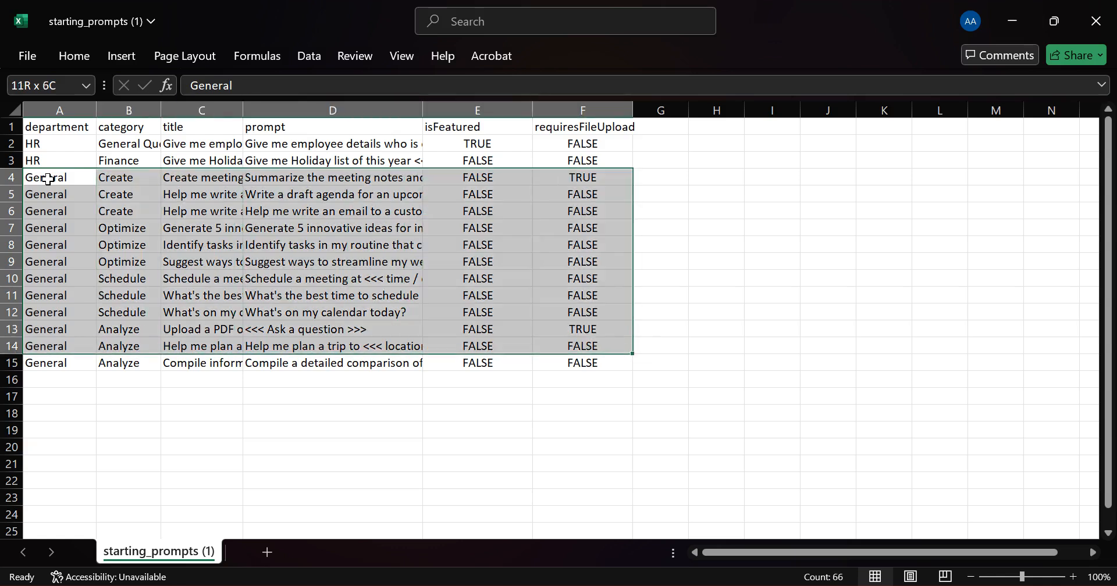
pyautogui.press('Delete')
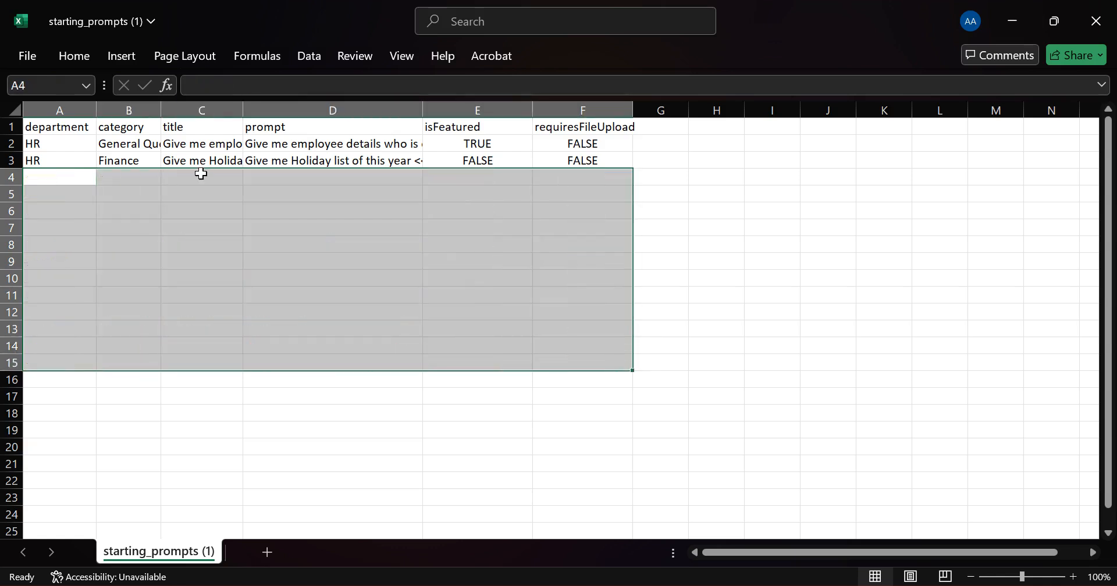
# Step: Widen the category and title columns so the two remaining HR entries are fully readable
pyautogui.moveTo(199, 171); pyautogui.dragTo(160, 116)
pyautogui.doubleClick(159, 116)
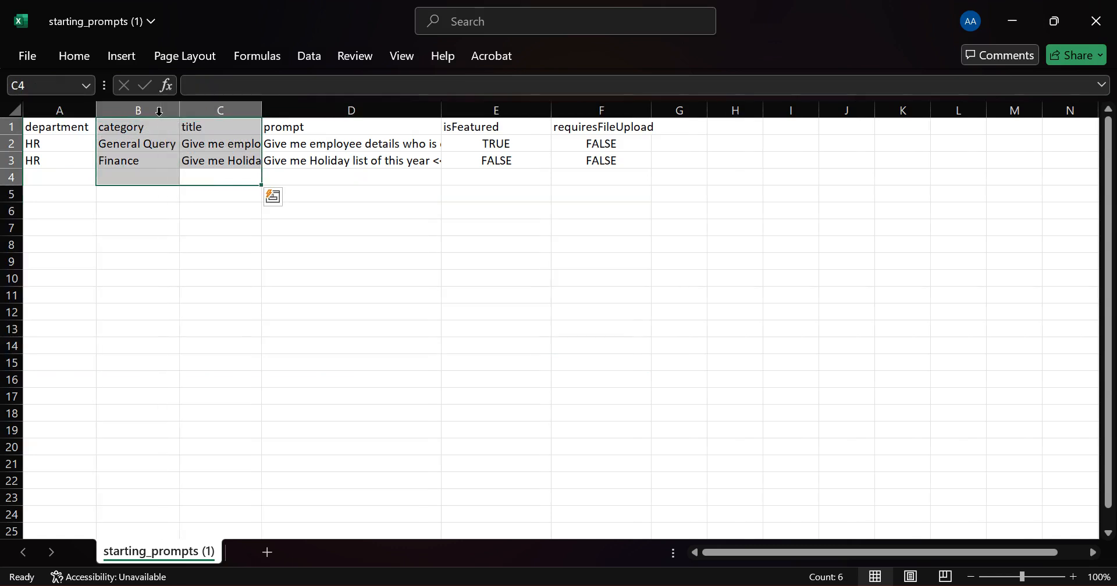
pyautogui.click(289, 208)
pyautogui.click(359, 277)
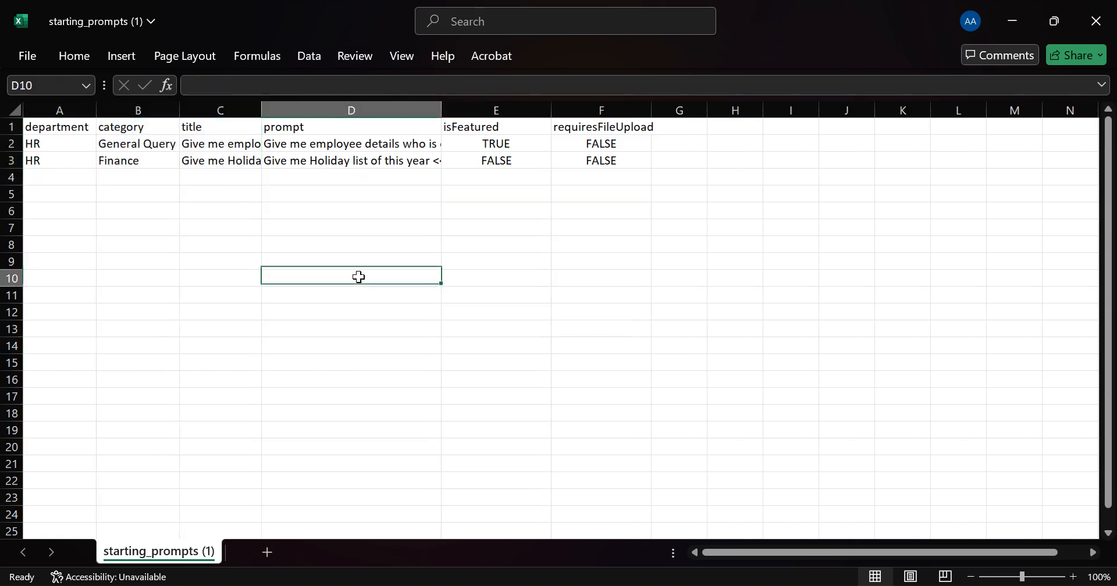
pyautogui.click(229, 146)
pyautogui.moveTo(261, 108); pyautogui.dragTo(539, 110)
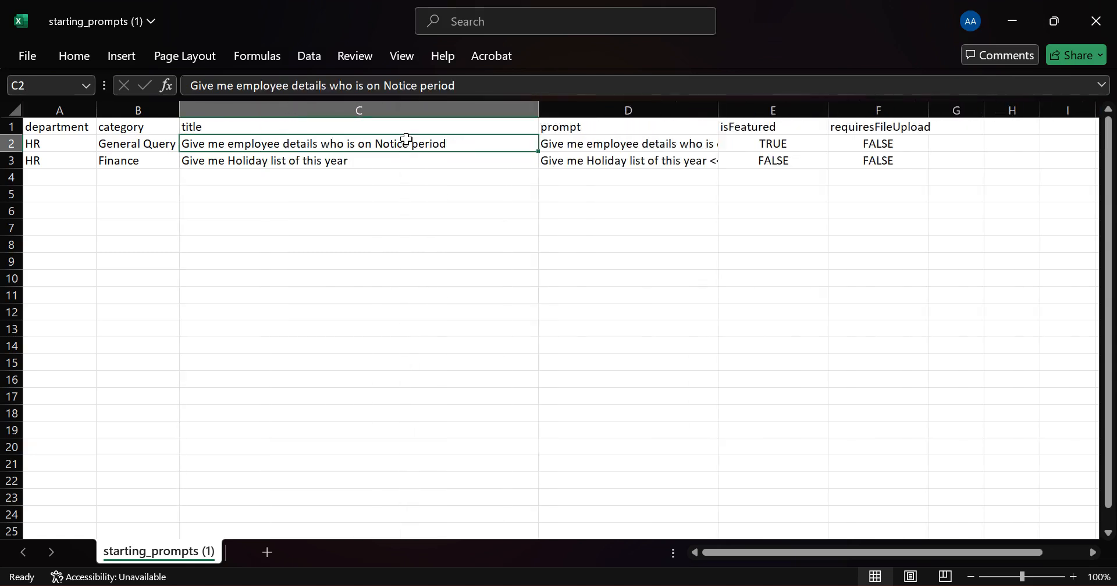
# Step: Replace the title of the HR General Query prompt with "Give me list of Emaployees"
pyautogui.hotkey('ctrl', 'a')
pyautogui.click(454, 143)
pyautogui.write('G')
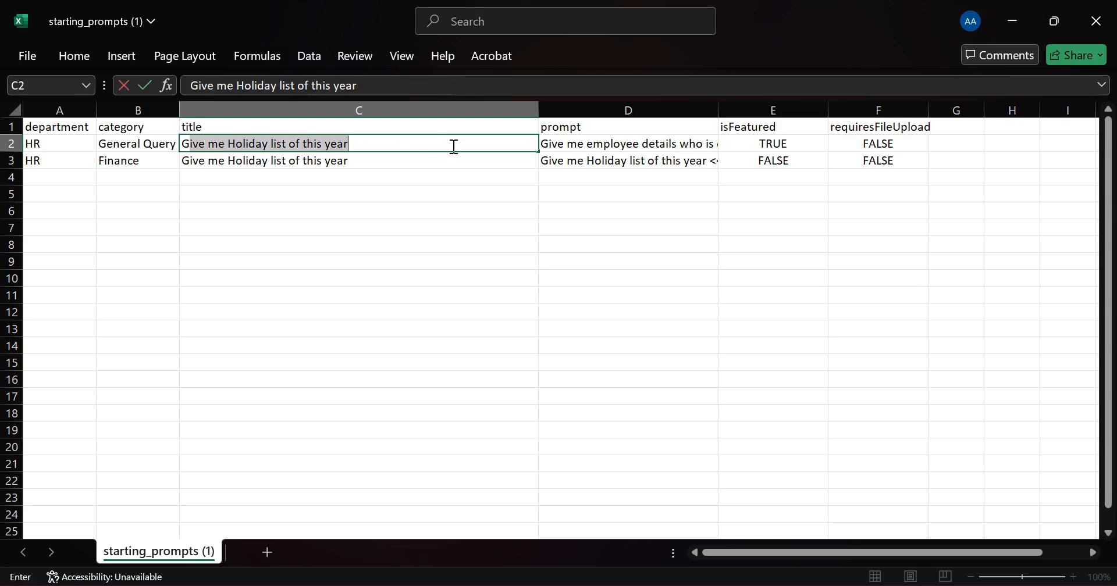
pyautogui.write('ime me')
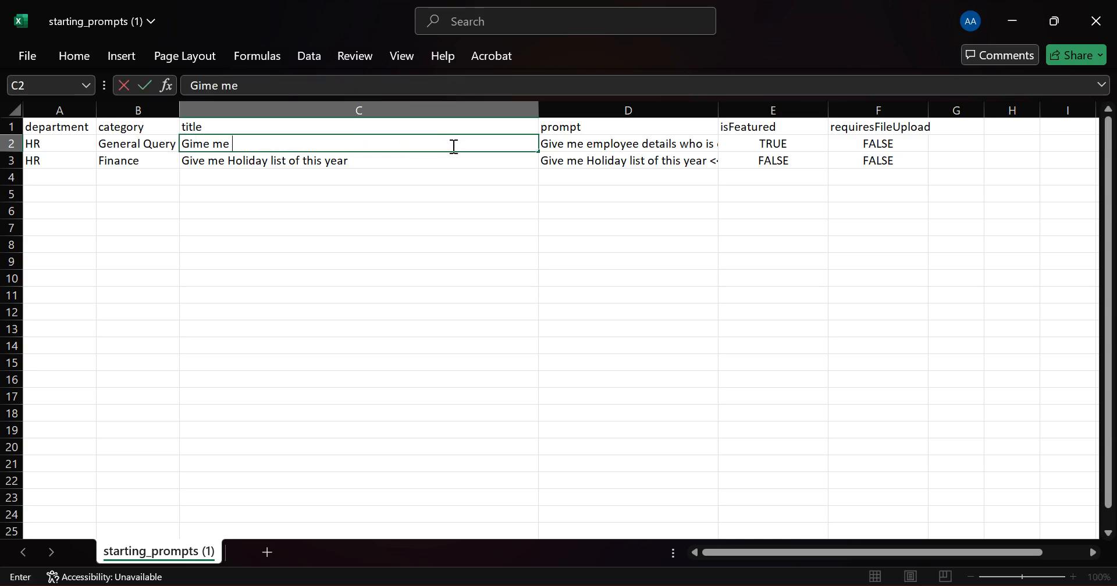
pyautogui.write(' List')
pyautogui.click(206, 144)
pyautogui.press('BackSpace')
pyautogui.write('ve')
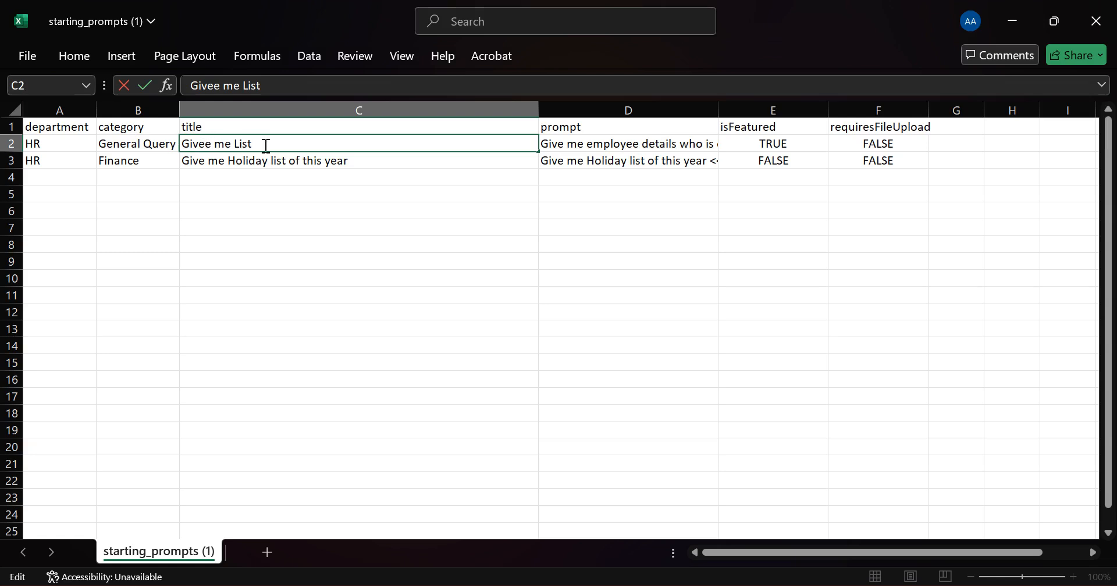
pyautogui.press('BackSpace')
pyautogui.press('BackSpace')
pyautogui.press('BackSpace')
pyautogui.press('BackSpace')
pyautogui.press('BackSpace')
pyautogui.press('BackSpace')
pyautogui.press('BackSpace')
pyautogui.press('BackSpace')
pyautogui.write('me list o')
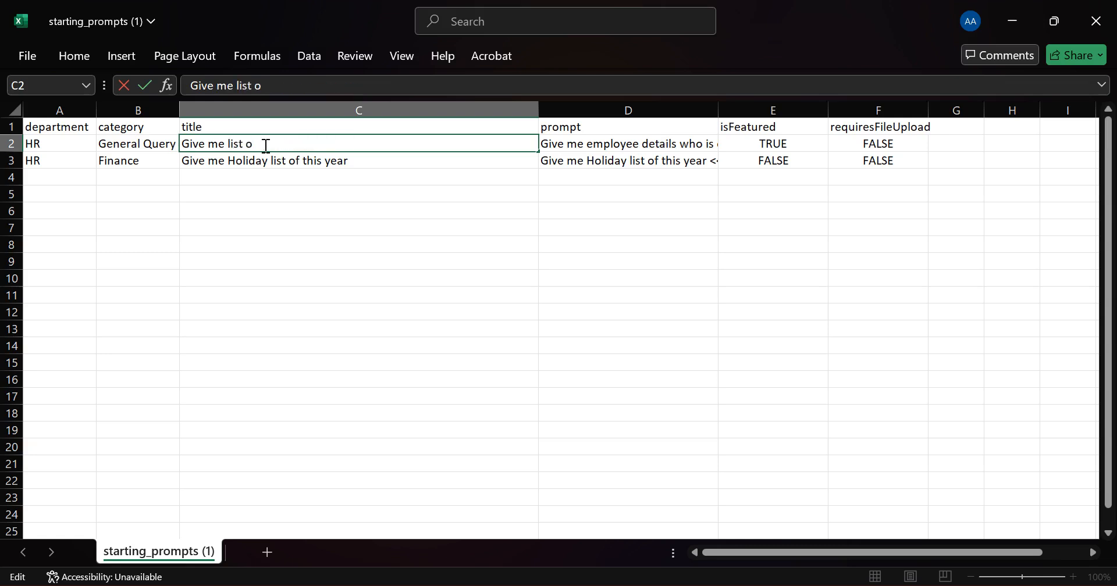
pyautogui.write('f Emaployees')
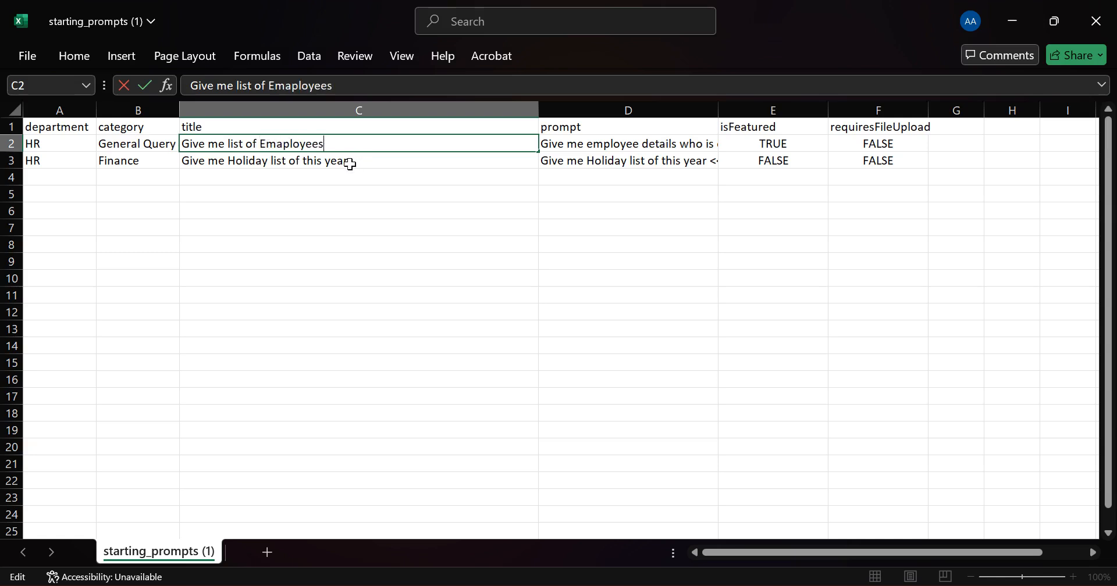
pyautogui.click(349, 164)
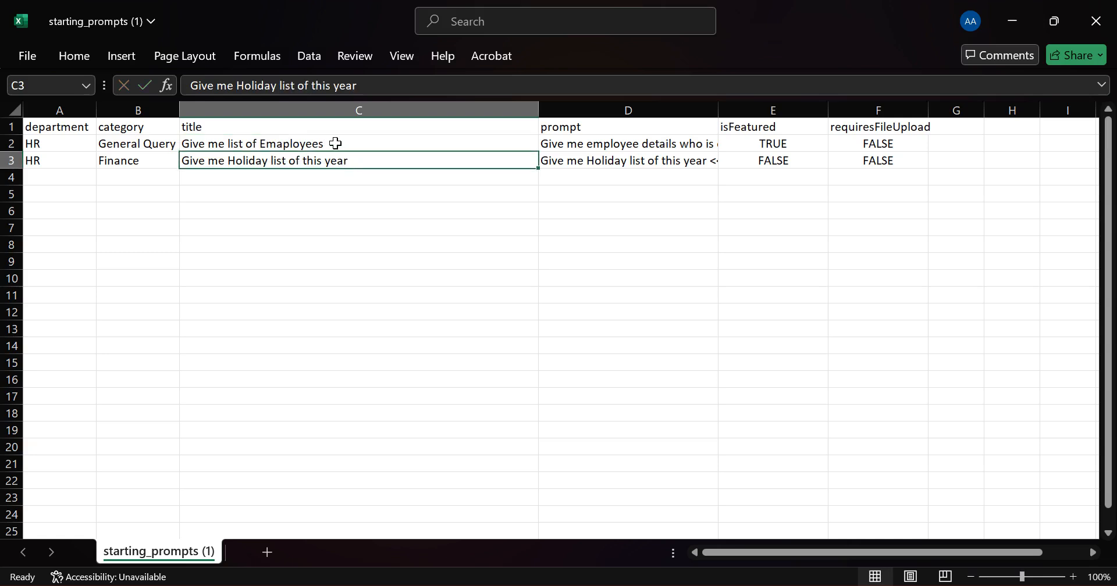
pyautogui.click(336, 144)
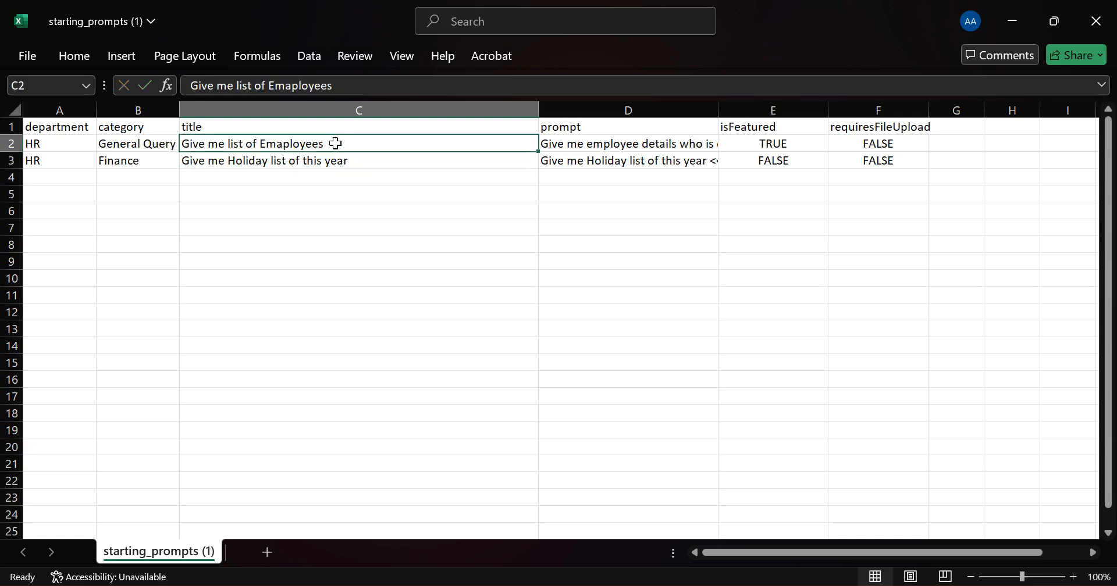
pyautogui.click(616, 145)
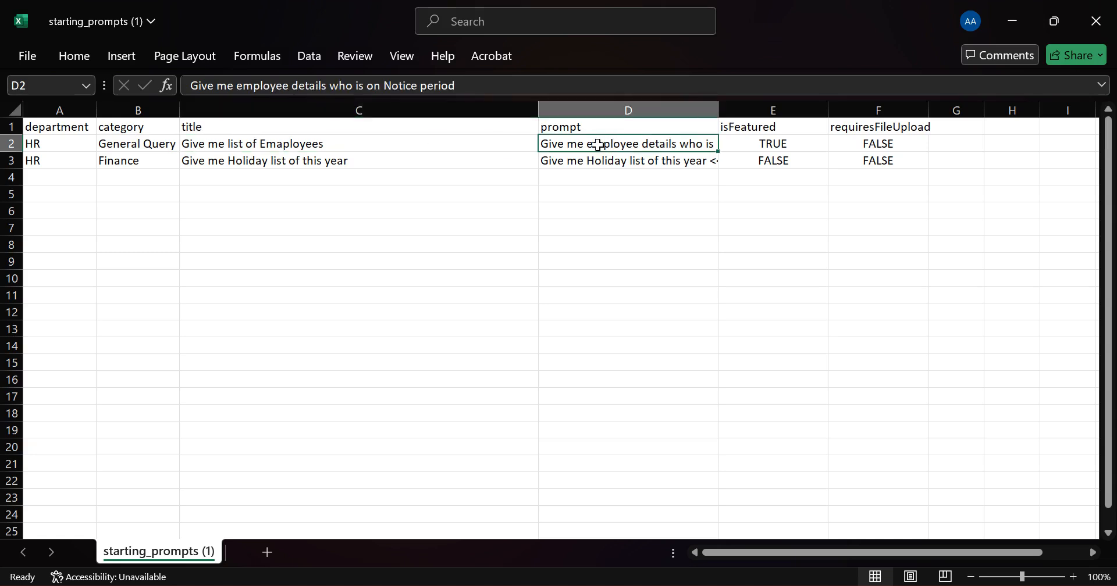
# Step: Replace the title of the HR Finance prompt with "Give Me all annual leave details"
pyautogui.click(327, 159)
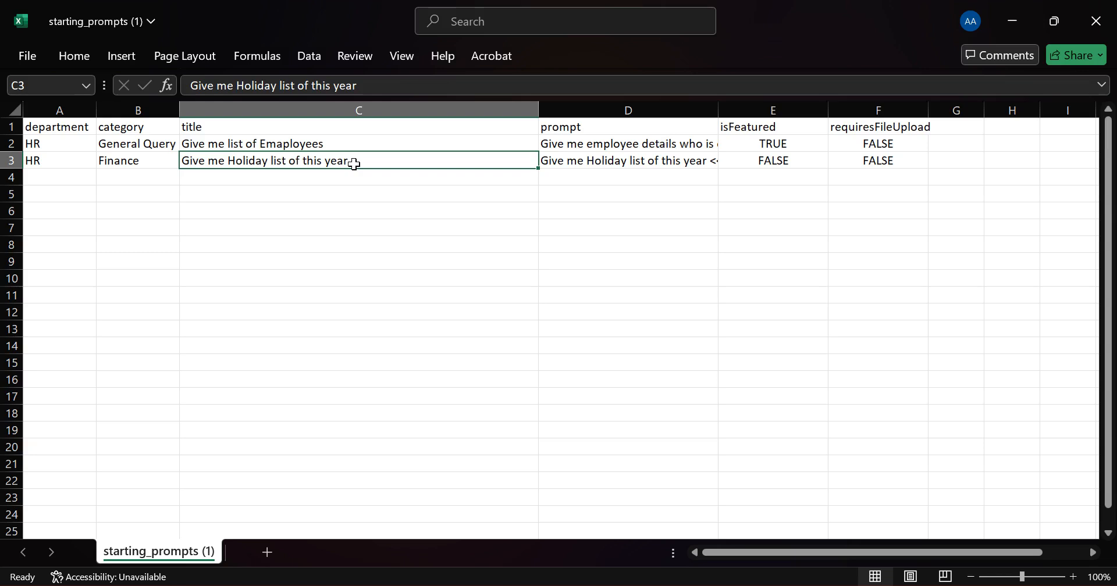
pyautogui.write('Give ')
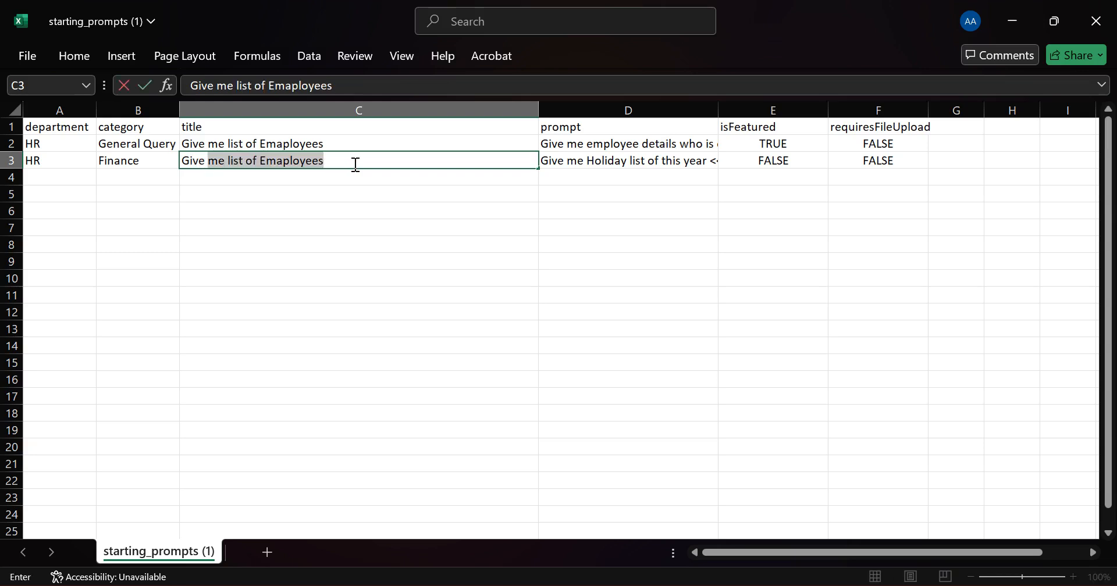
pyautogui.write('me si')
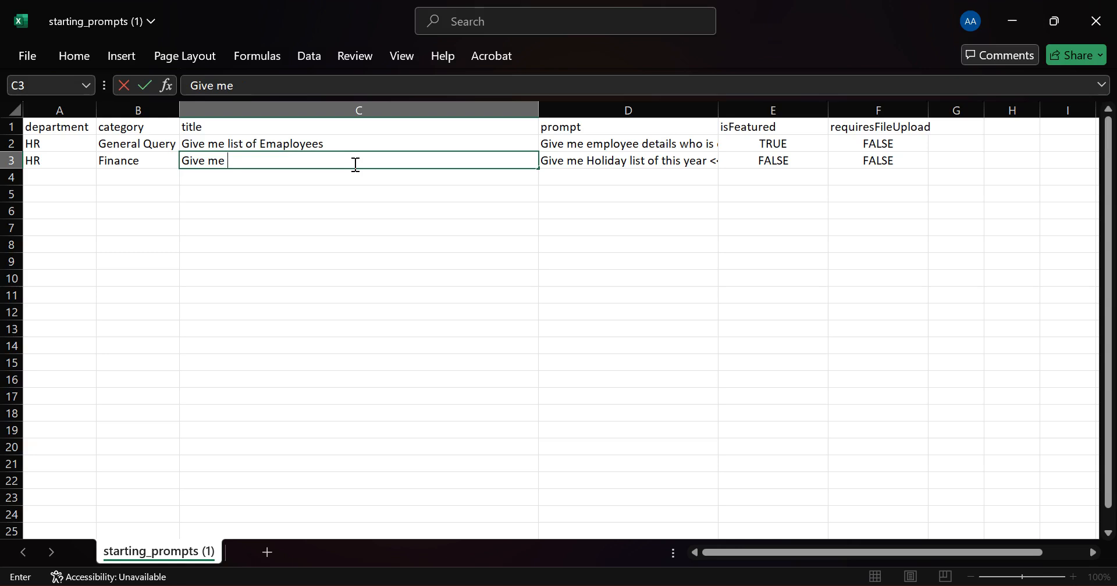
pyautogui.press('BackSpace')
pyautogui.press('BackSpace')
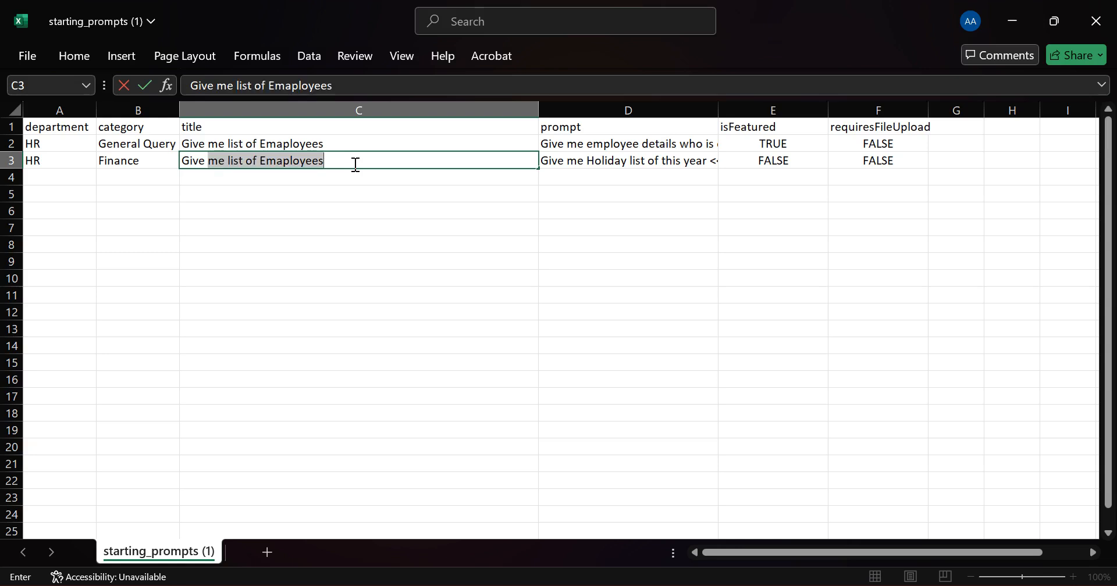
pyautogui.write('Me al')
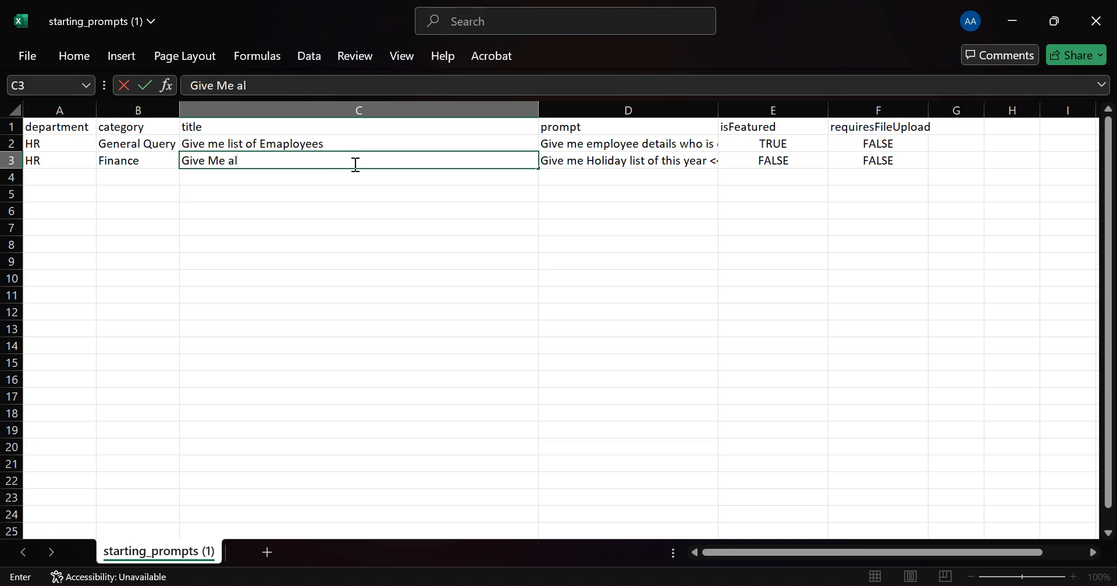
pyautogui.write('l annul')
pyautogui.press('BackSpace')
pyautogui.press('BackSpace')
pyautogui.press('BackSpace')
pyautogui.write('ual leave')
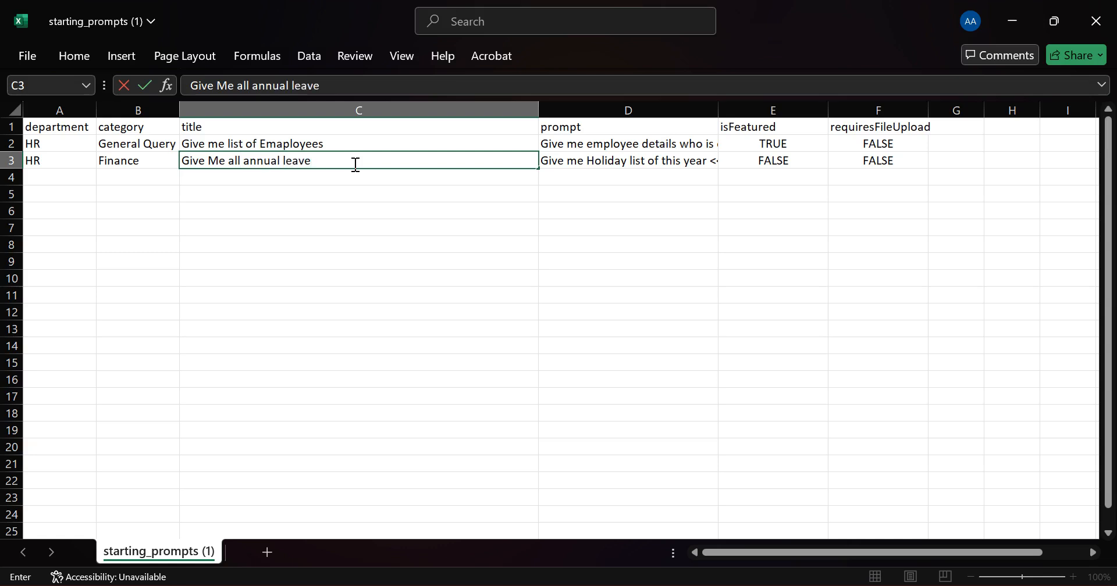
pyautogui.write(' deat')
pyautogui.press('BackSpace')
pyautogui.press('BackSpace')
pyautogui.press('BackSpace')
pyautogui.write('tails')
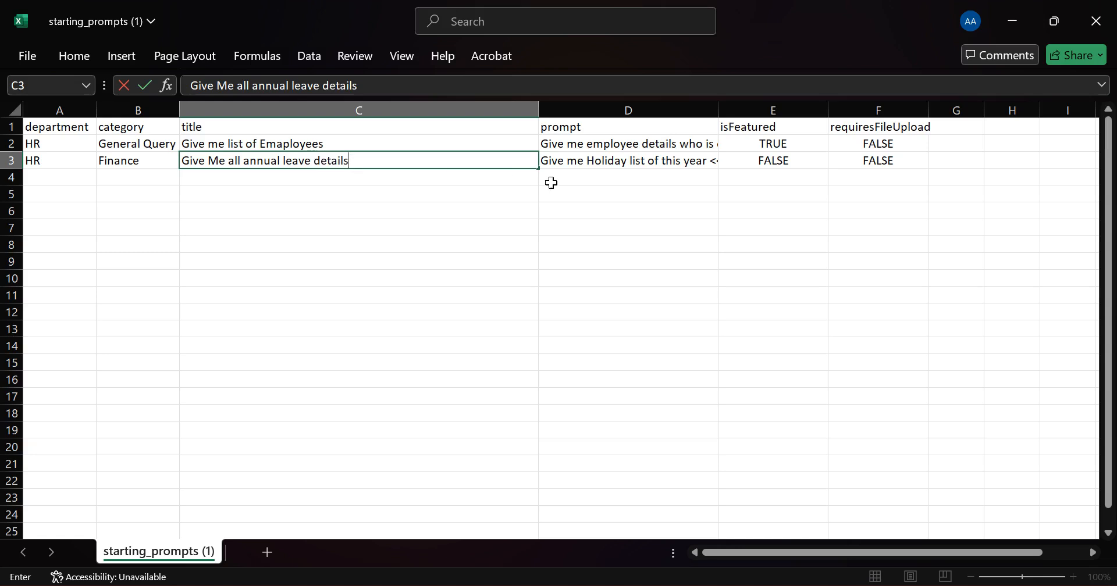
pyautogui.click(586, 159)
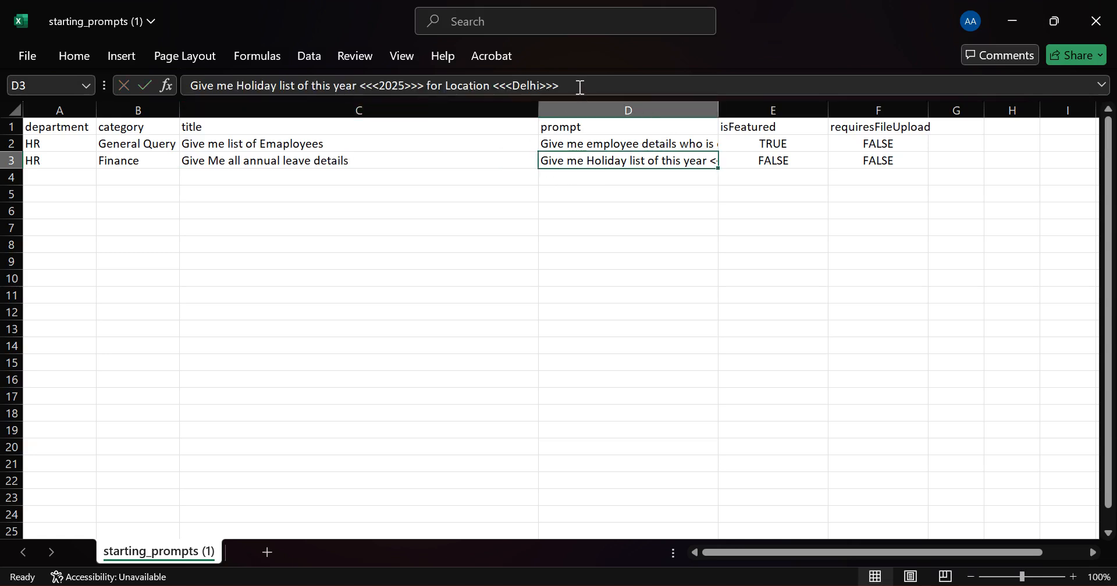
# Step: Copy the HR Finance row's title into its prompt cell, replacing the holiday list prompt
pyautogui.click(324, 161)
pyautogui.hotkey('ctrl', 'c')
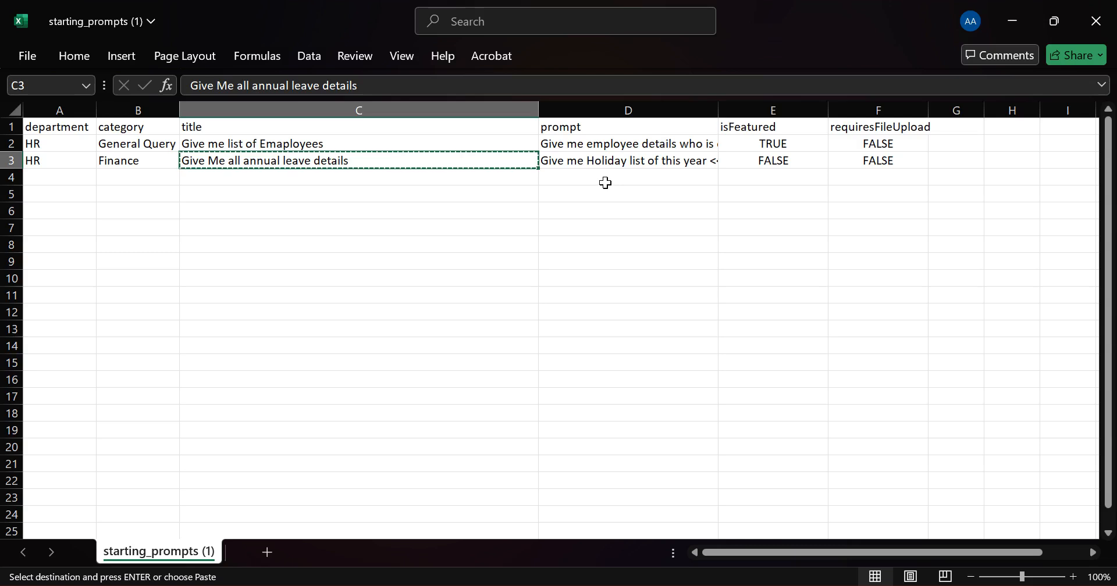
pyautogui.click(595, 162)
pyautogui.hotkey('ctrl', 'v')
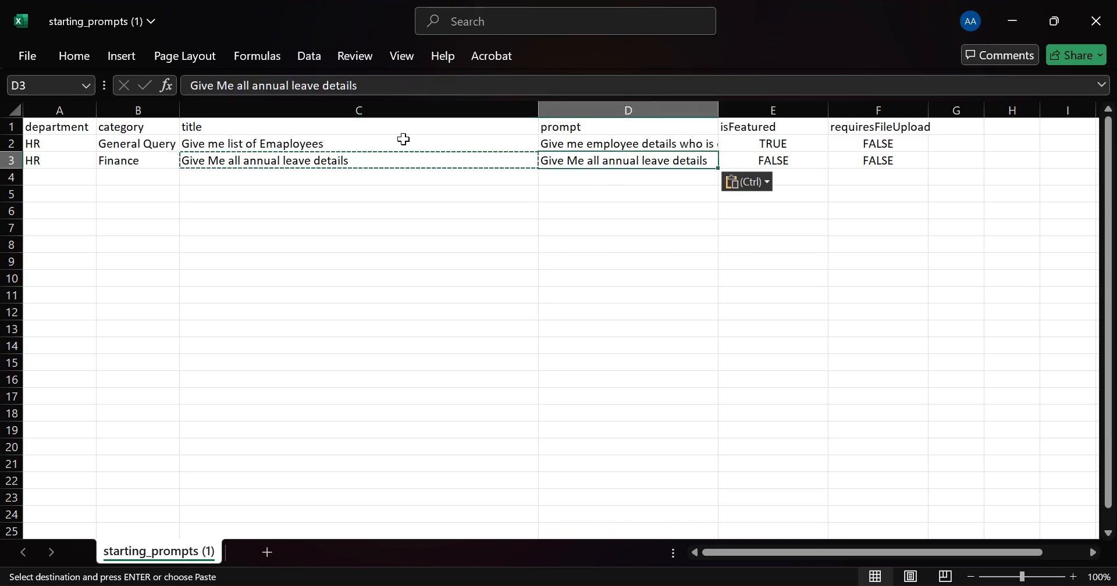
# Step: Correct the HR General Query title's misspelled last word to "Employee" and insert "active" before it
pyautogui.click(369, 143)
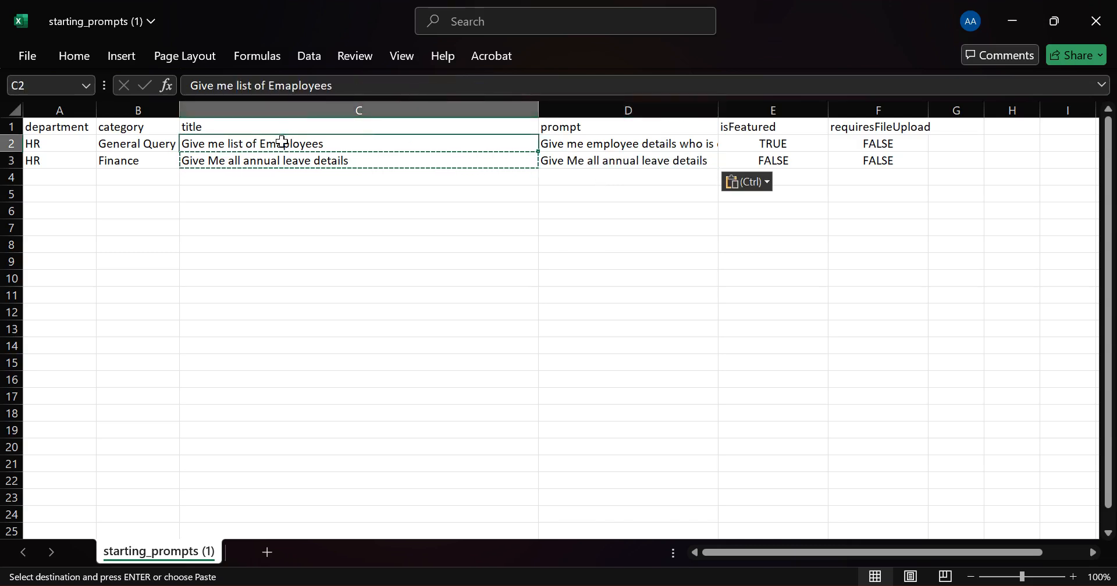
pyautogui.click(353, 88)
pyautogui.press('BackSpace')
pyautogui.press('BackSpace')
pyautogui.press('BackSpace')
pyautogui.press('BackSpace')
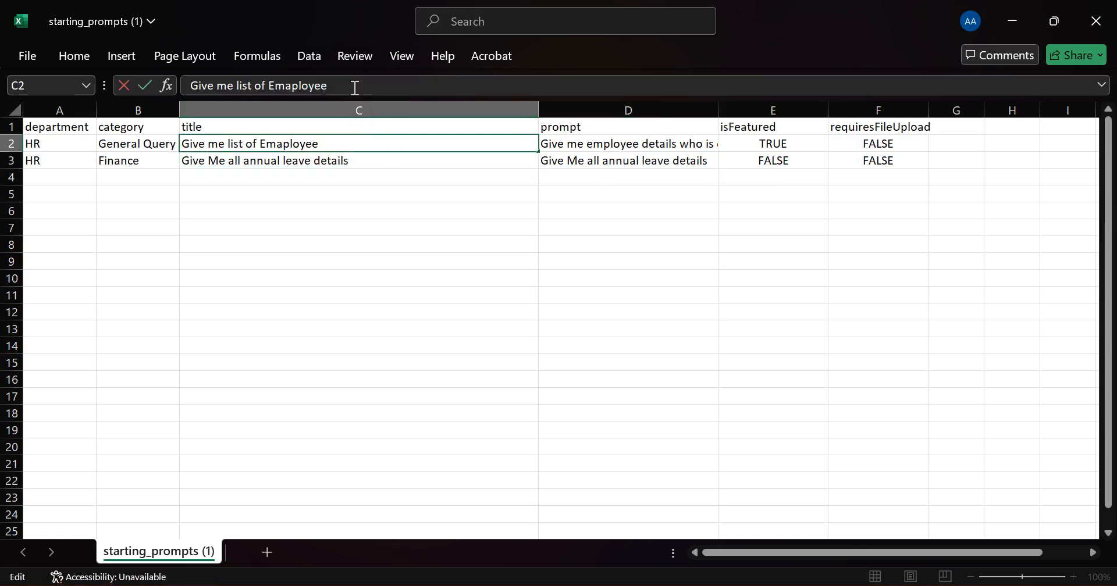
pyautogui.press('BackSpace')
pyautogui.press('BackSpace')
pyautogui.press('BackSpace')
pyautogui.write('pl')
pyautogui.write('oyee')
pyautogui.write('actib')
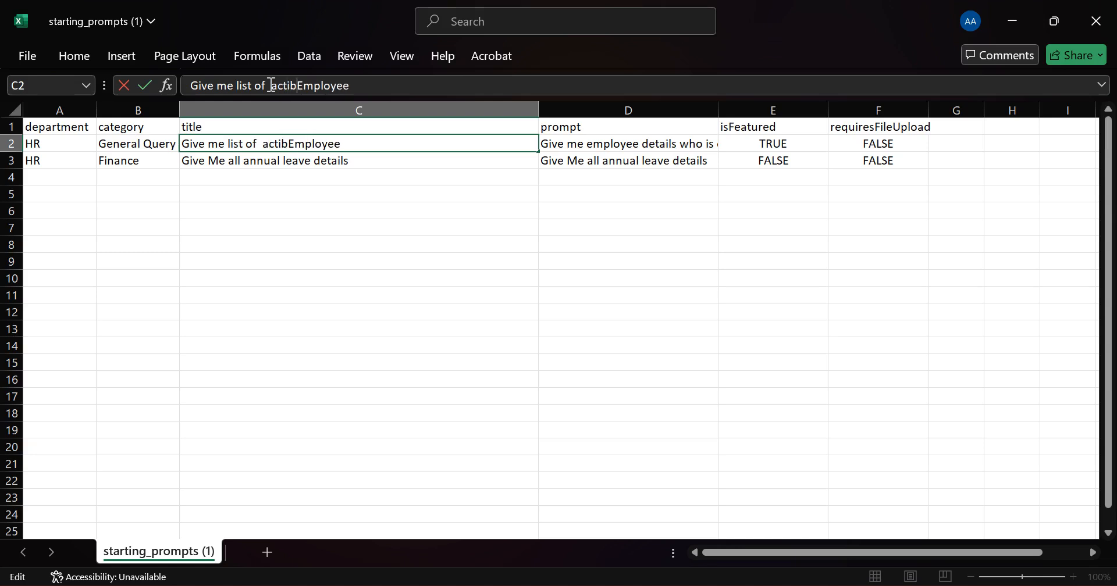
pyautogui.press('BackSpace')
pyautogui.write('ve')
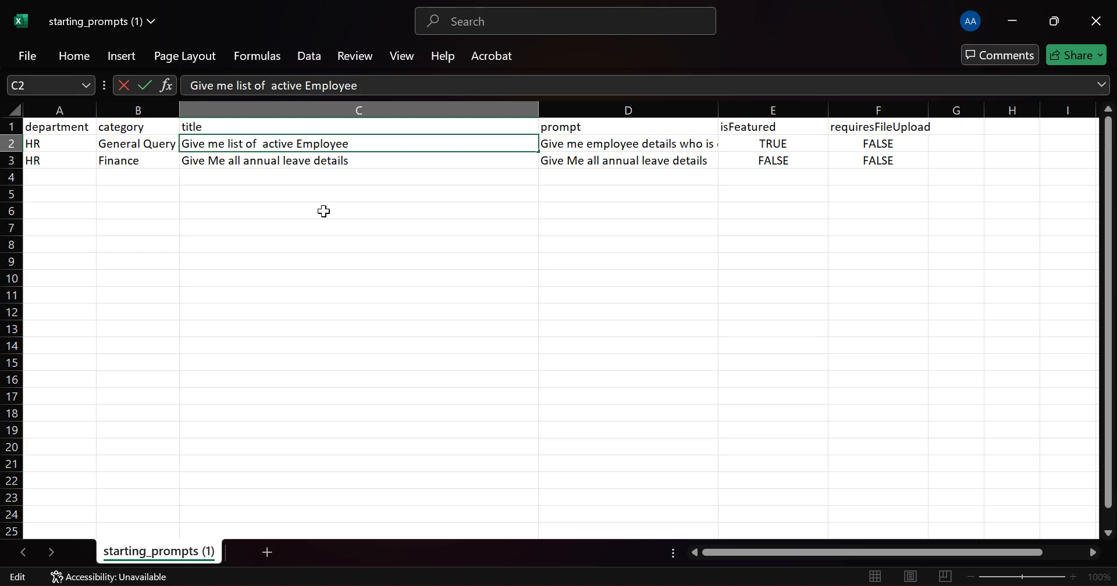
pyautogui.click(349, 162)
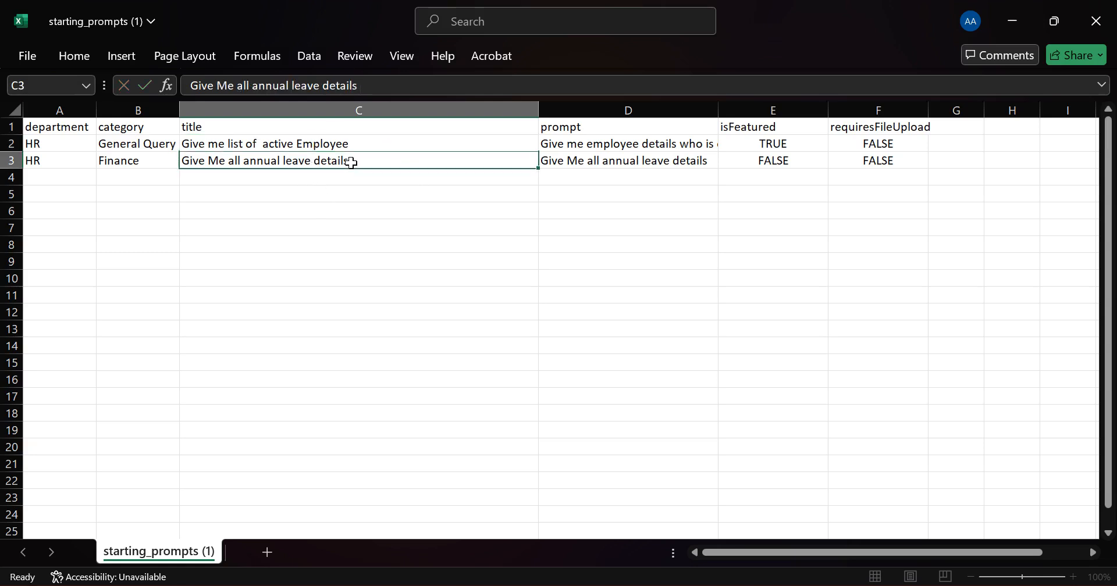
# Step: Append "of Org level" to the title of the HR General Query prompt
pyautogui.click(323, 140)
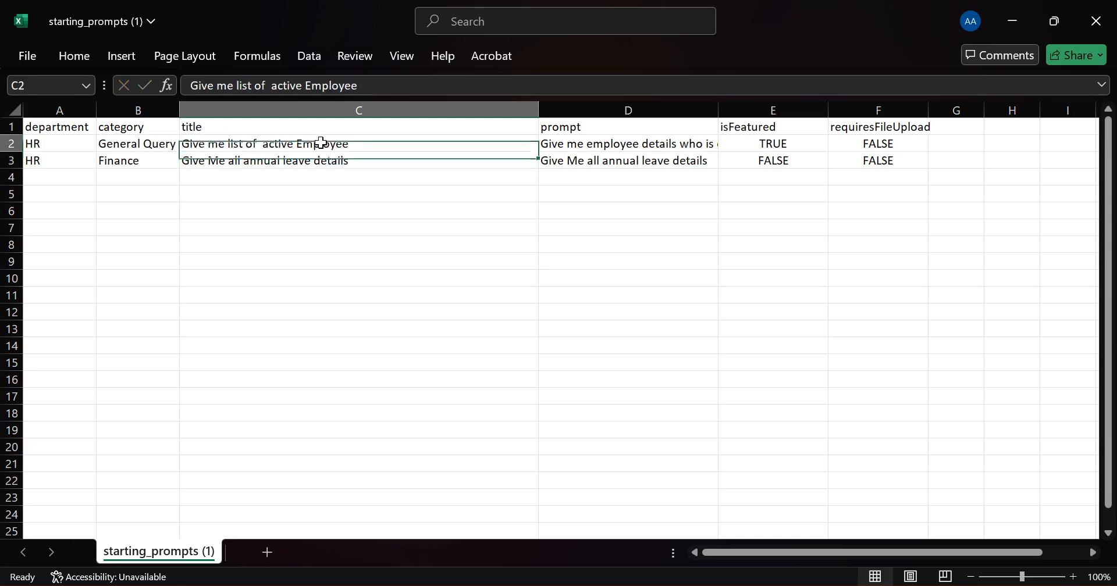
pyautogui.click(380, 82)
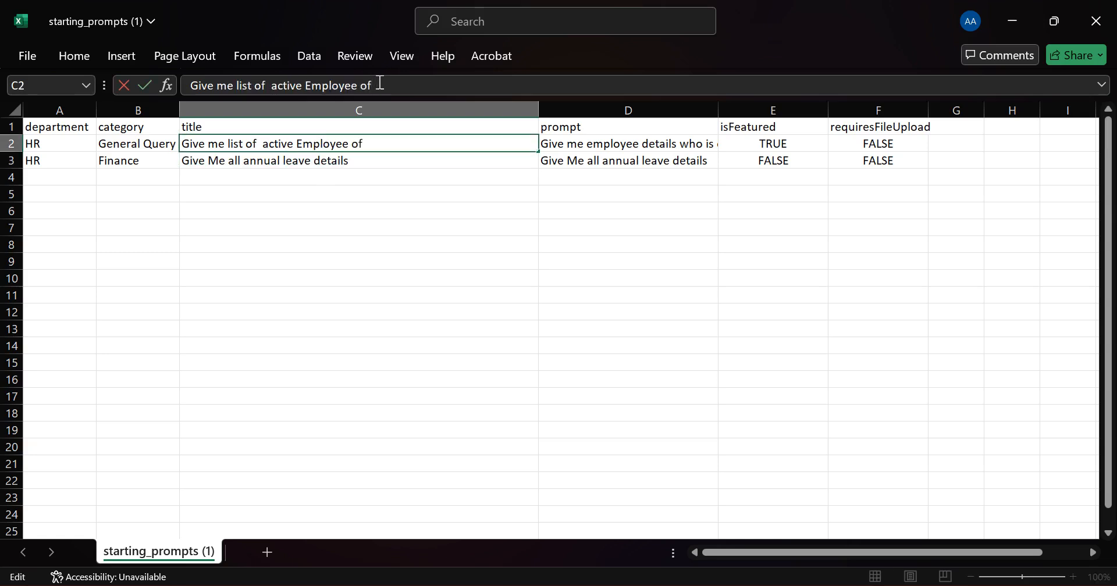
pyautogui.write('Org level')
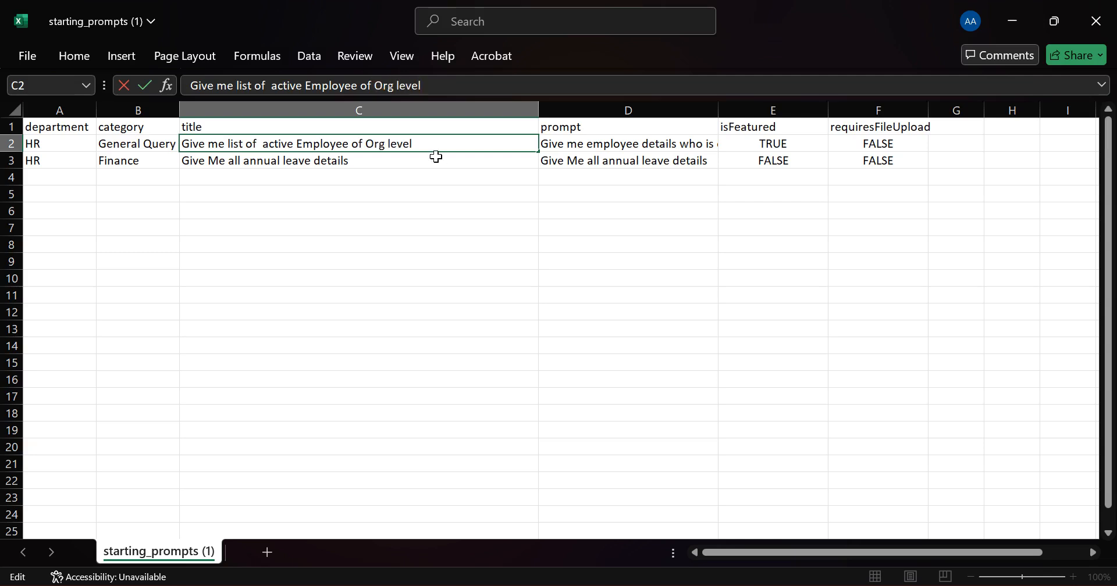
# Step: Copy the HR General Query row's title into its prompt cell, replacing the notice period prompt
pyautogui.press('Return')
pyautogui.click(408, 145)
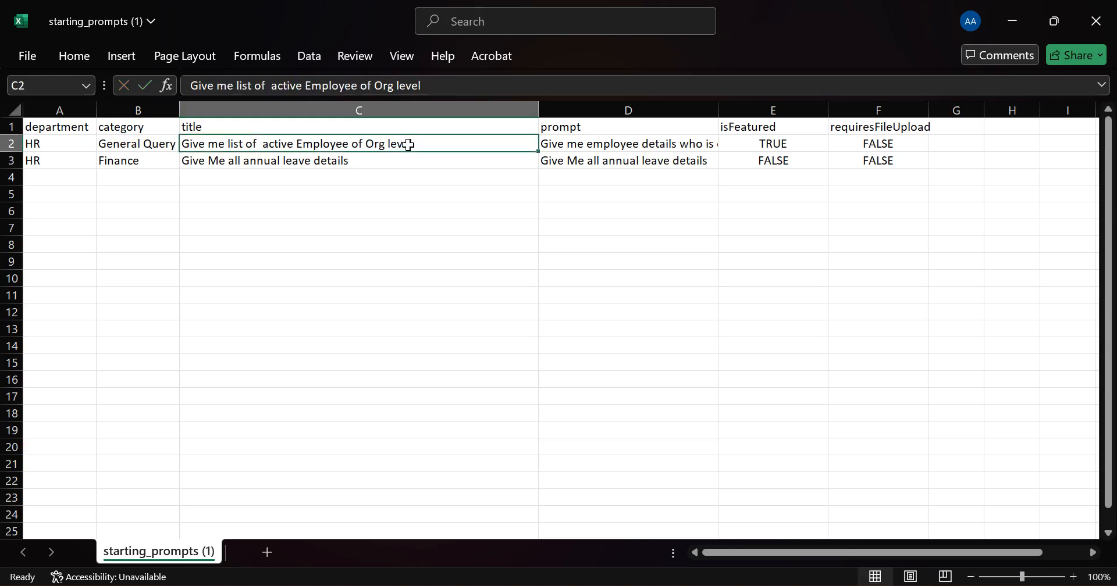
pyautogui.hotkey('ctrl', 'c')
pyautogui.press('Right')
pyautogui.hotkey('ctrl', 'v')
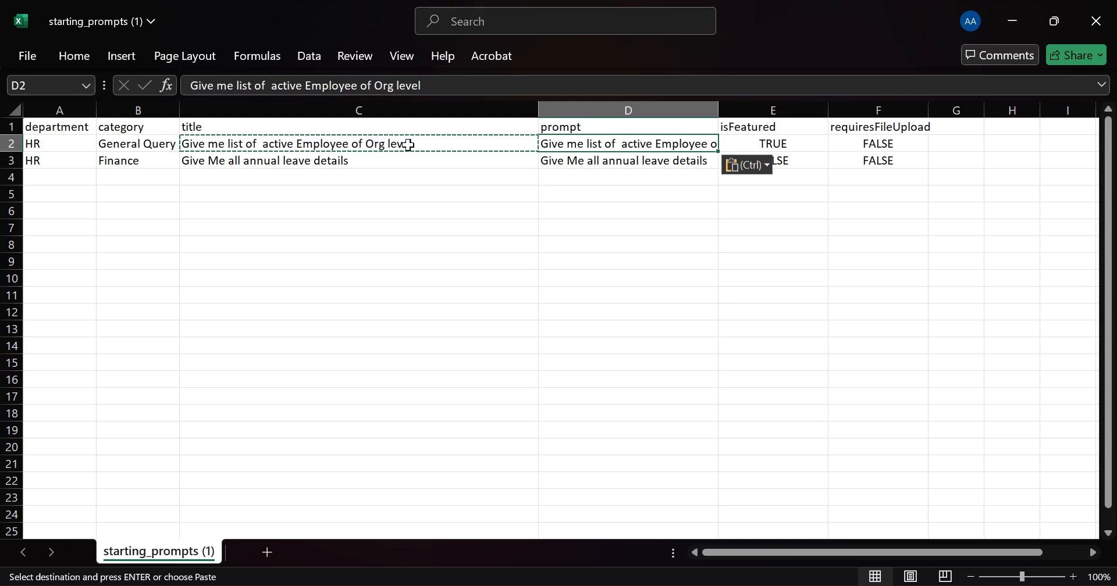
# Step: Save the edited starting_prompts (1) CSV file and close it
pyautogui.click(438, 258)
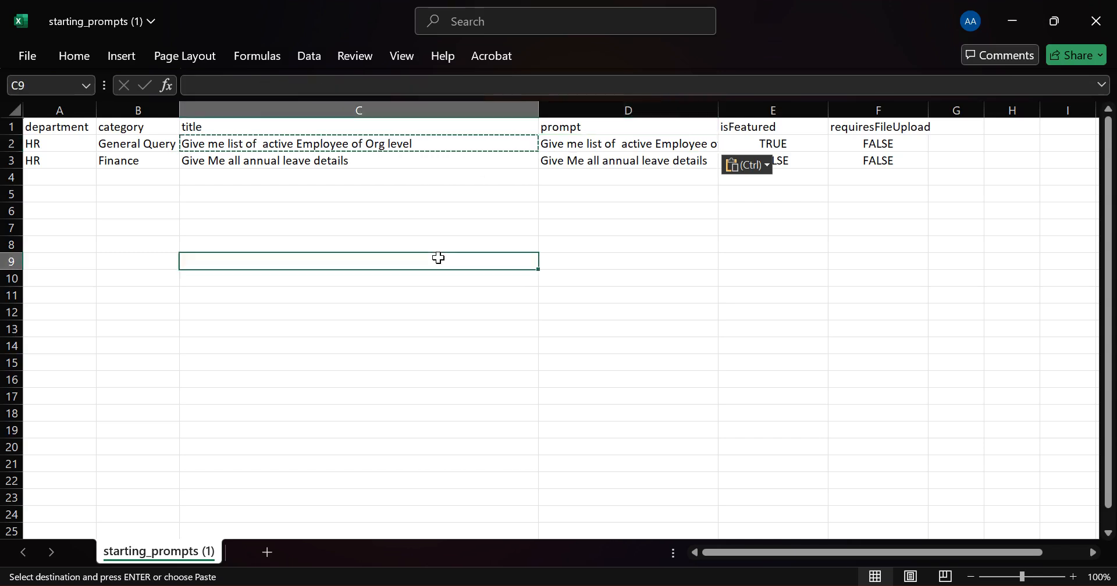
pyautogui.hotkey('ctrl', 's')
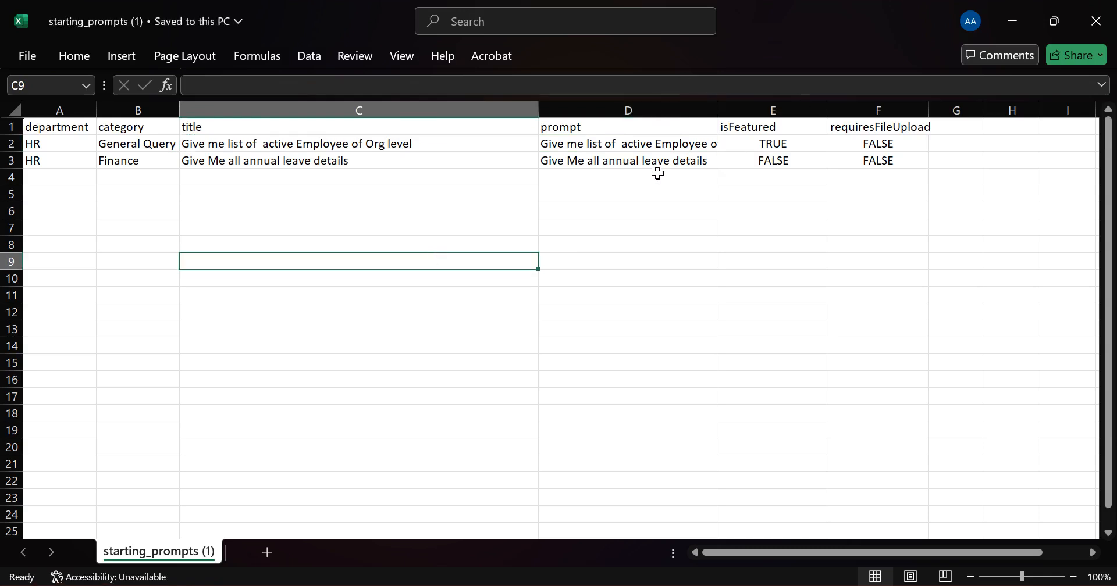
pyautogui.click(656, 159)
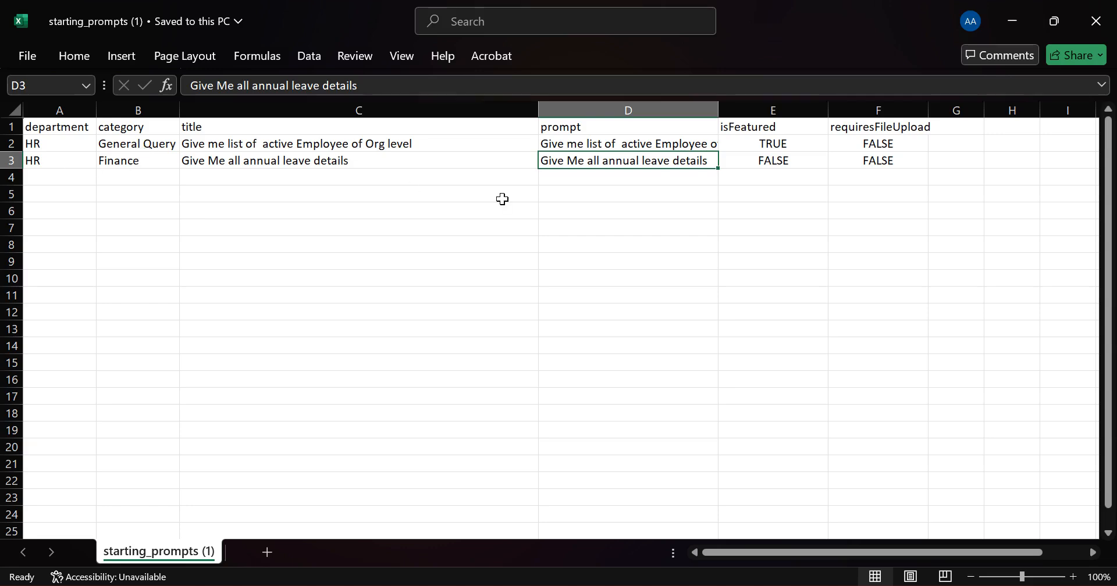
pyautogui.click(1097, 22)
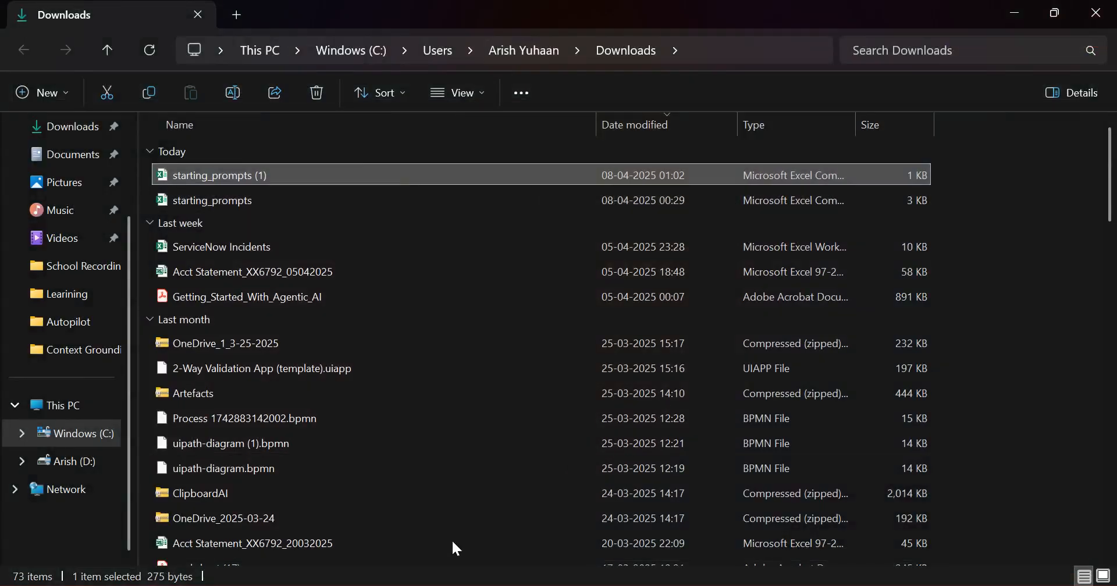
# Step: Switch to the AI Trust Layer page in the browser, upload starting_prompts (1).csv from Downloads as the starting prompts and save them
pyautogui.hotkey('alt', 'Tab')
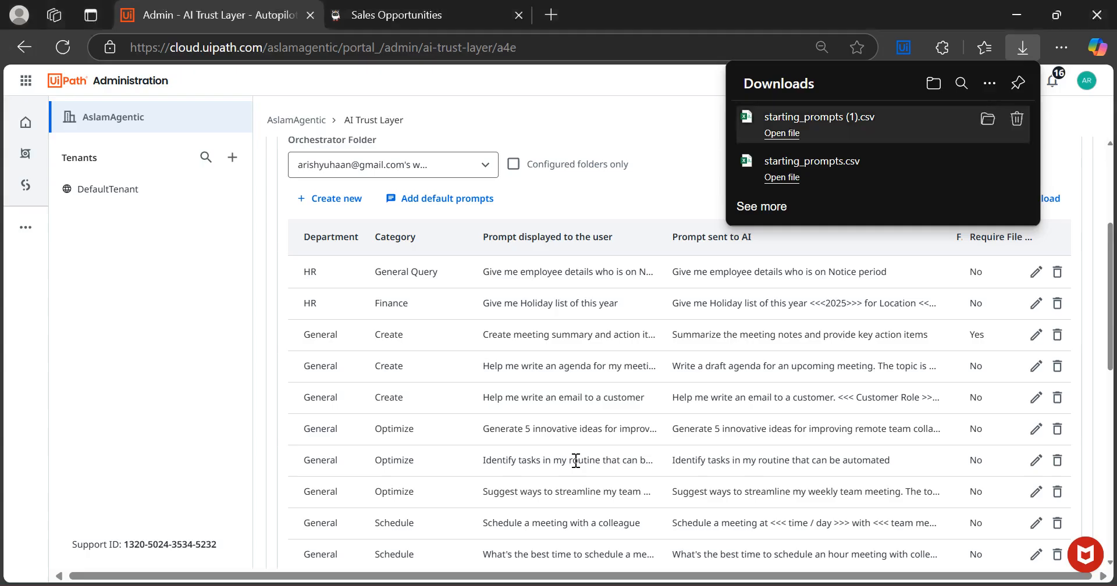
pyautogui.click(639, 135)
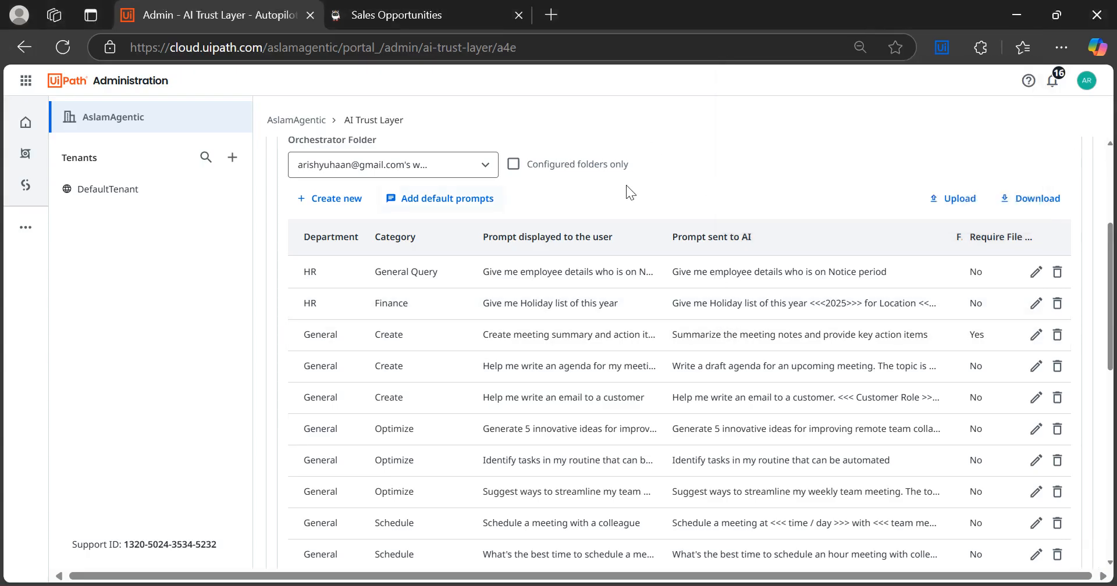
pyautogui.click(952, 200)
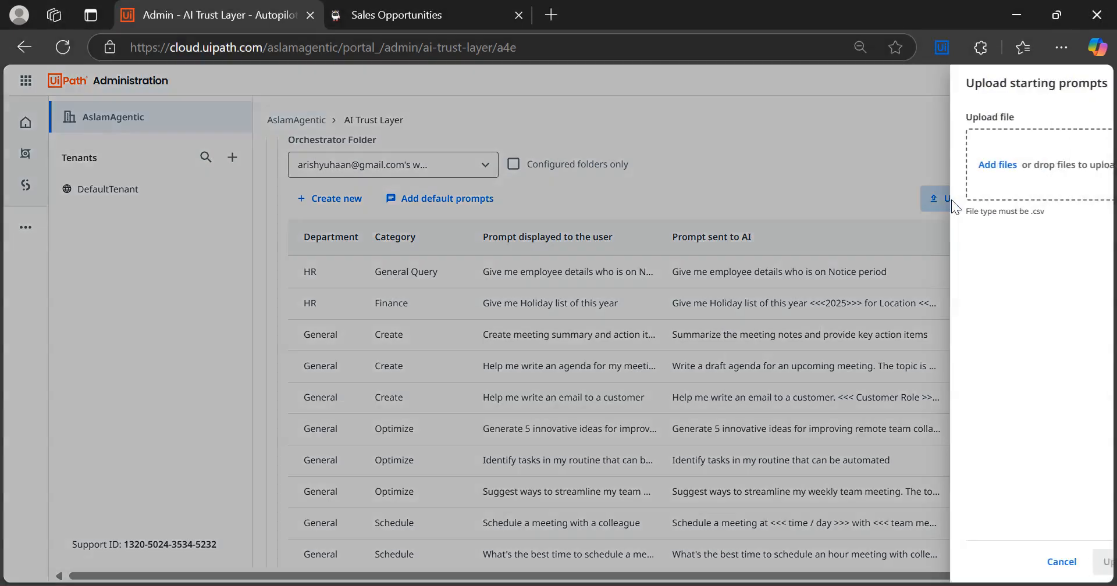
pyautogui.click(938, 165)
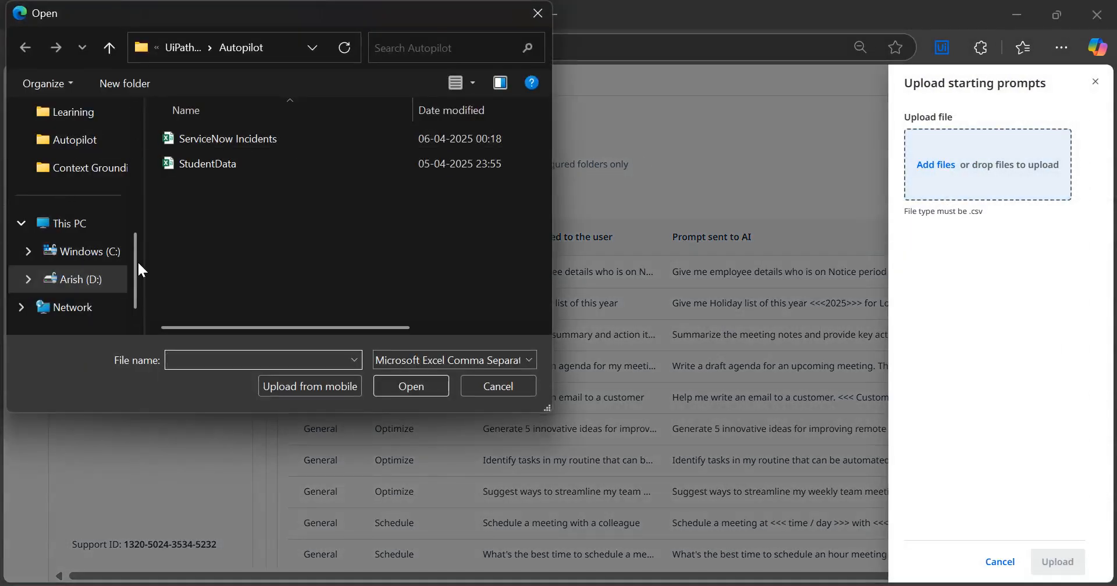
pyautogui.moveTo(138, 251); pyautogui.dragTo(135, 187)
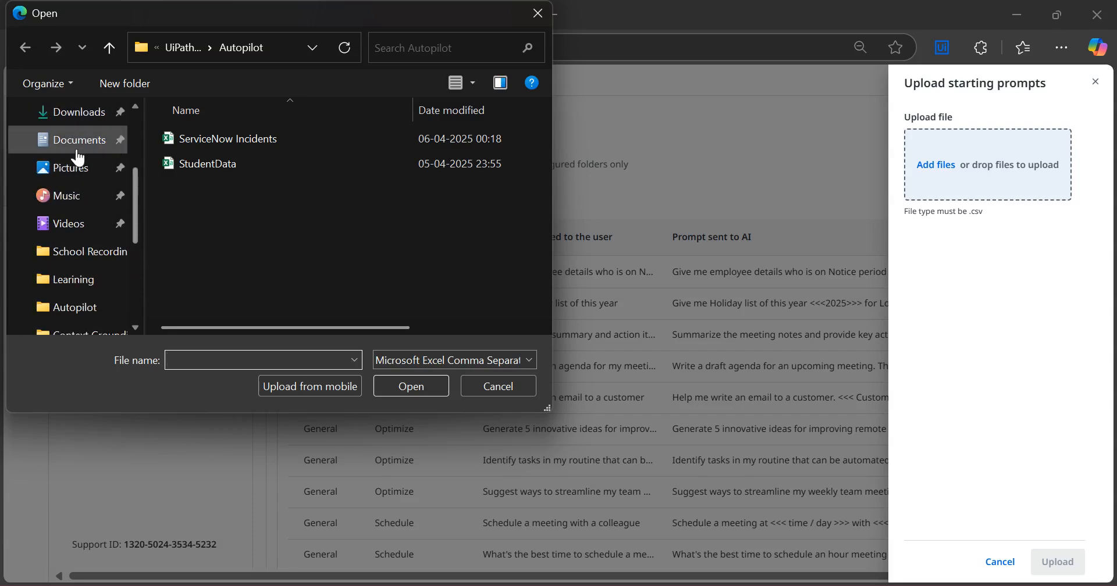
pyautogui.click(71, 111)
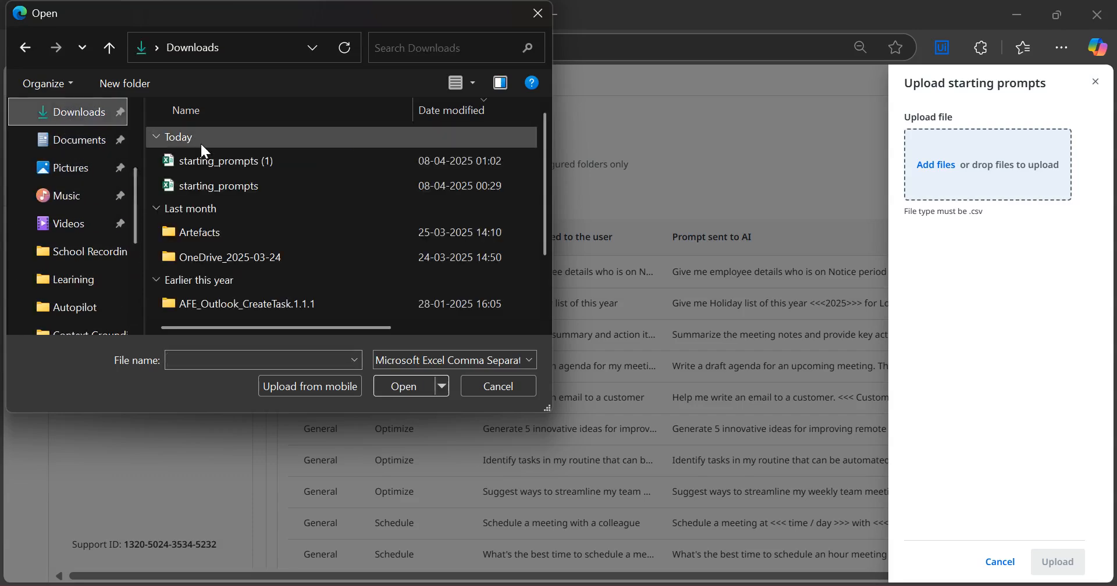
pyautogui.doubleClick(235, 159)
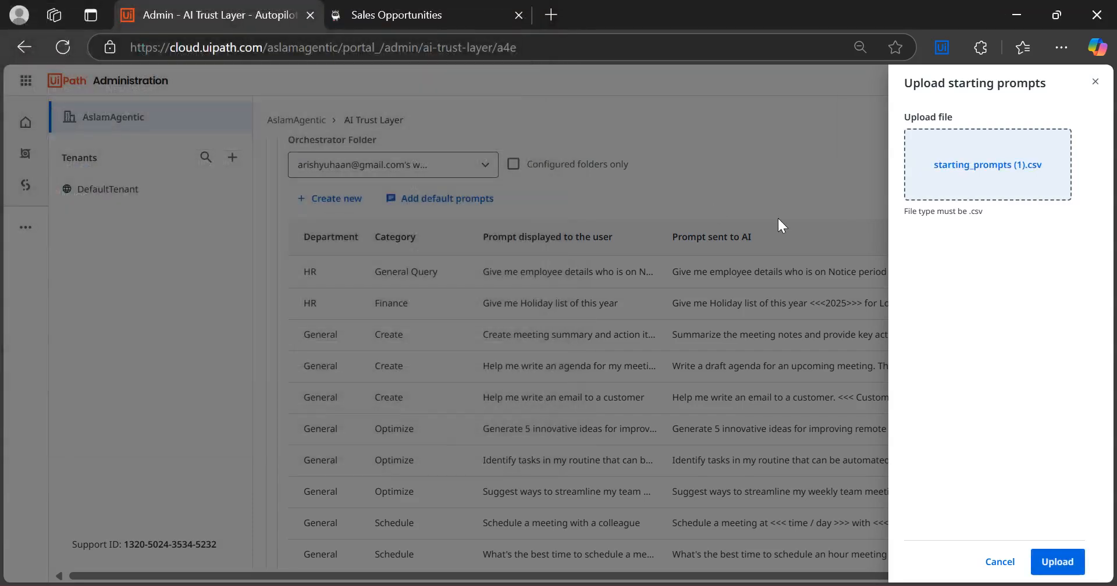
pyautogui.click(1065, 571)
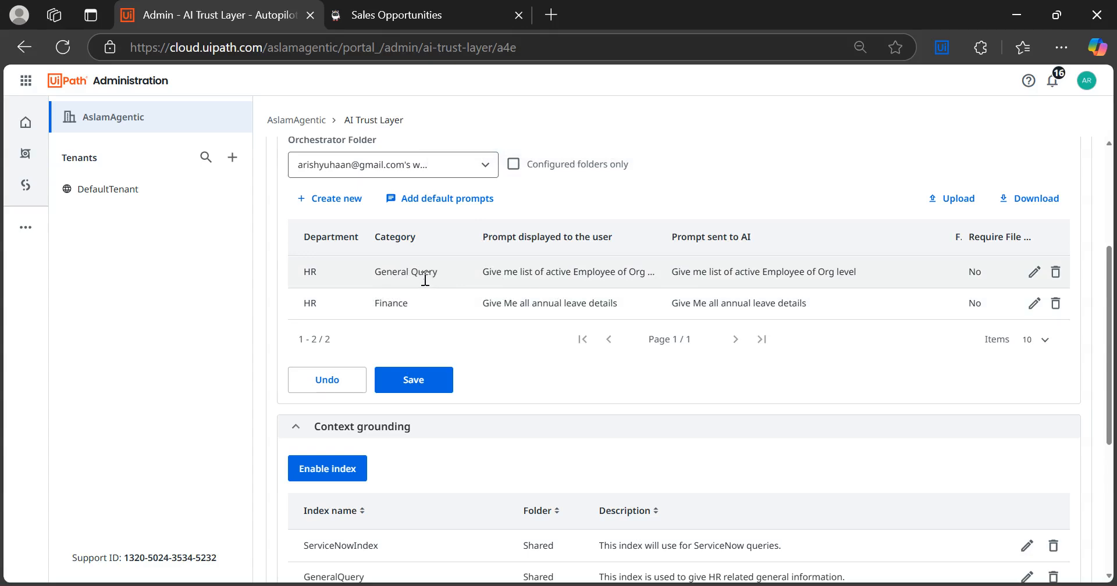
pyautogui.click(414, 379)
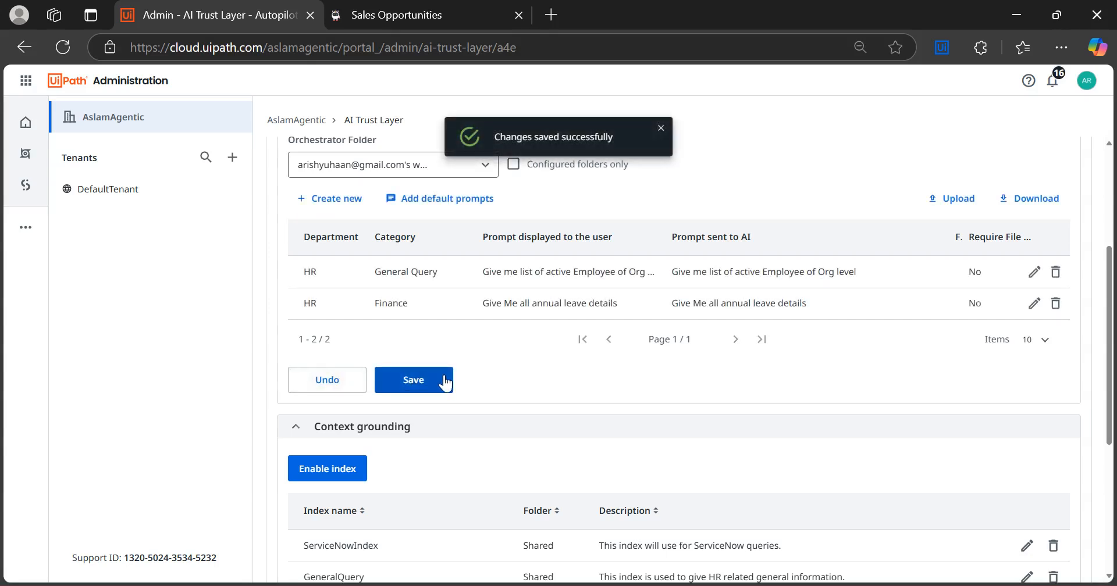
pyautogui.click(418, 384)
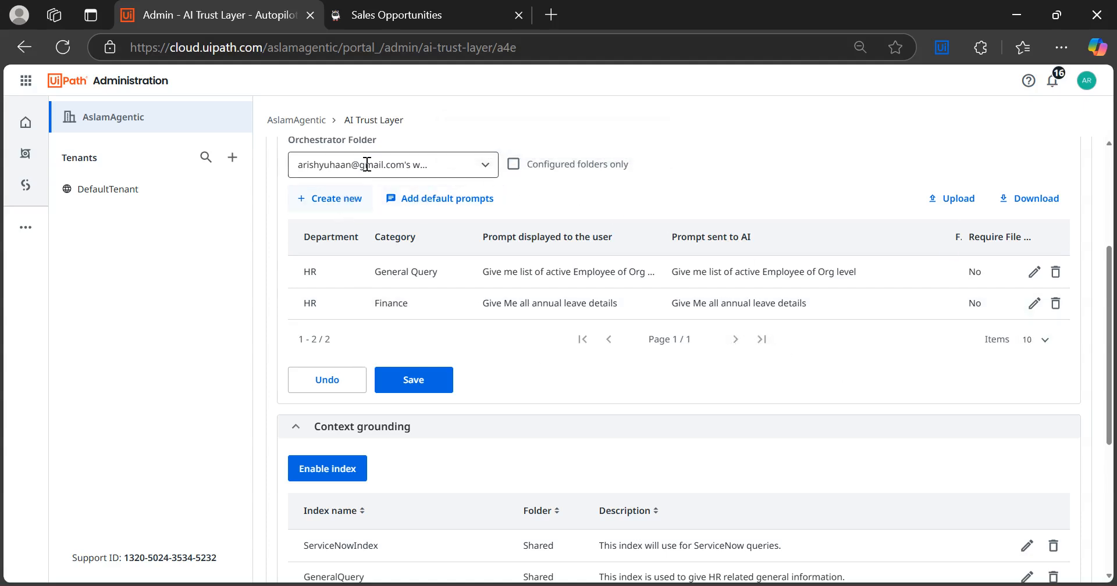
# Step: Reload the page and review the starting prompts of the personal workspace folder under DefaultTenant
pyautogui.click(66, 50)
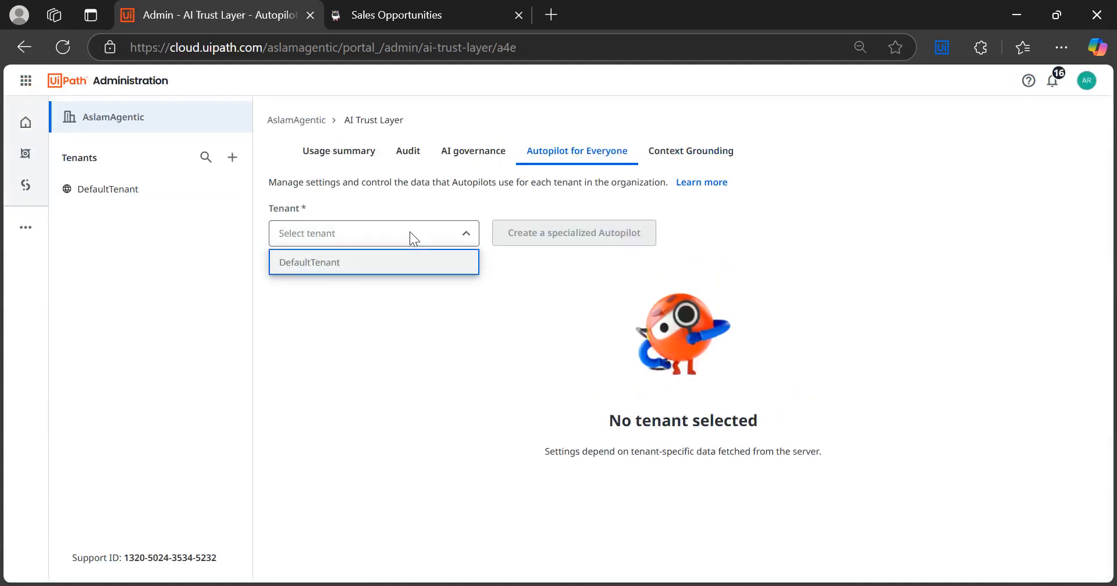
pyautogui.click(326, 268)
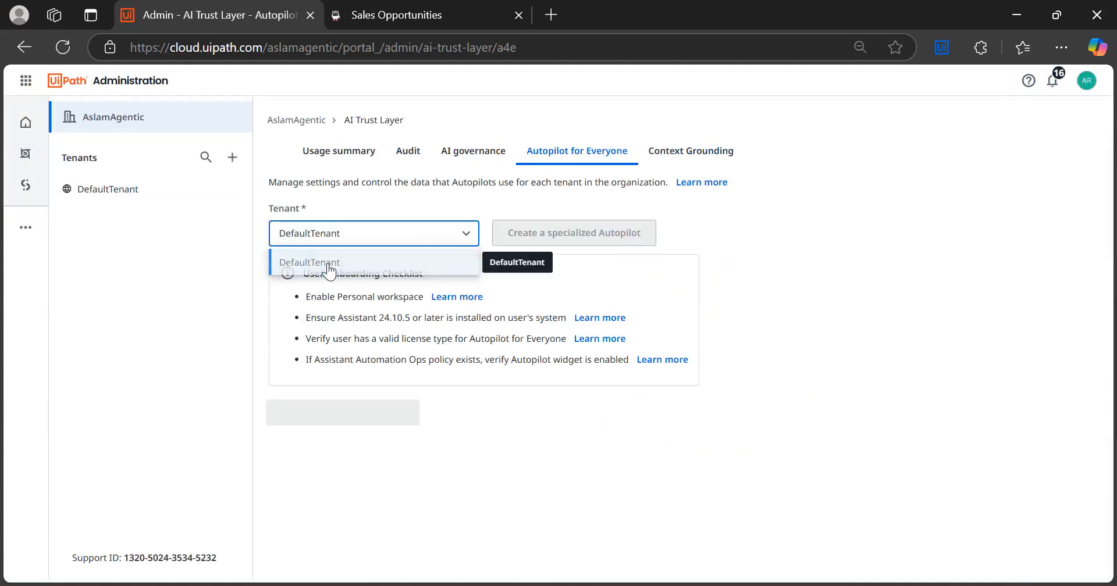
pyautogui.click(284, 278)
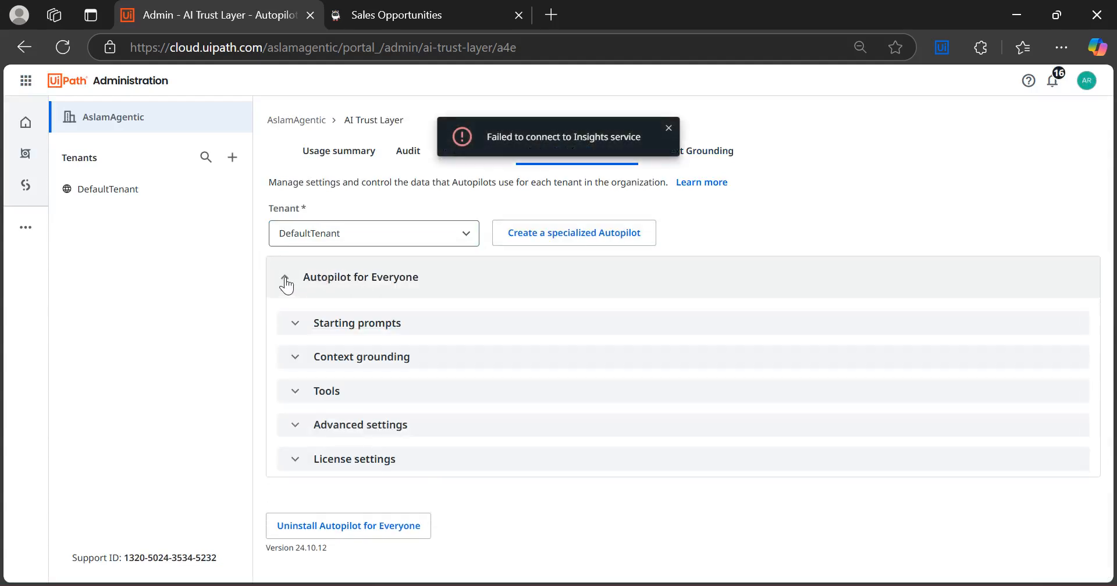
pyautogui.click(289, 331)
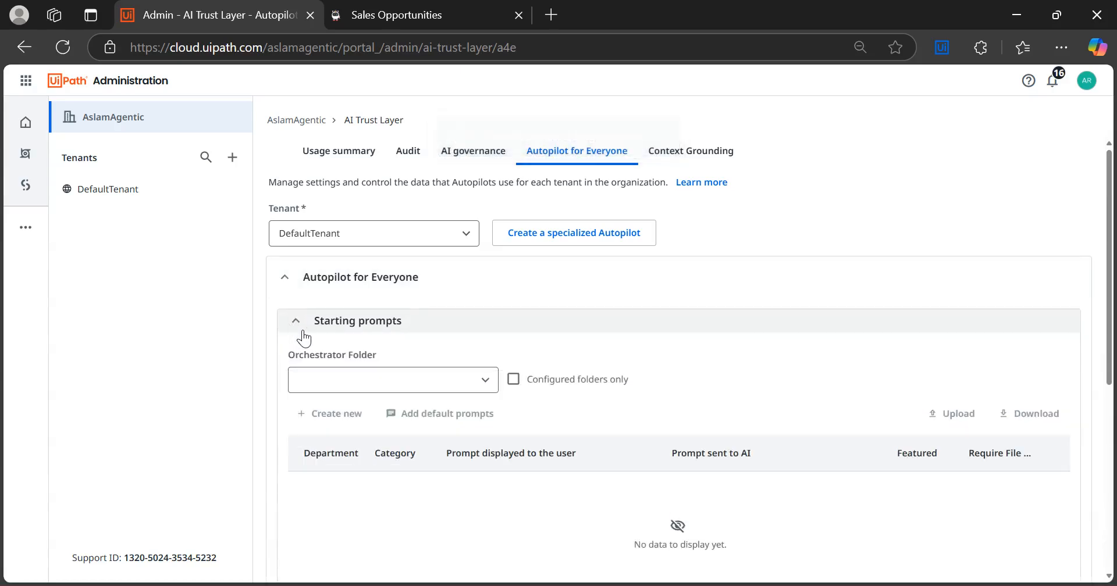
pyautogui.click(414, 379)
pyautogui.click(370, 414)
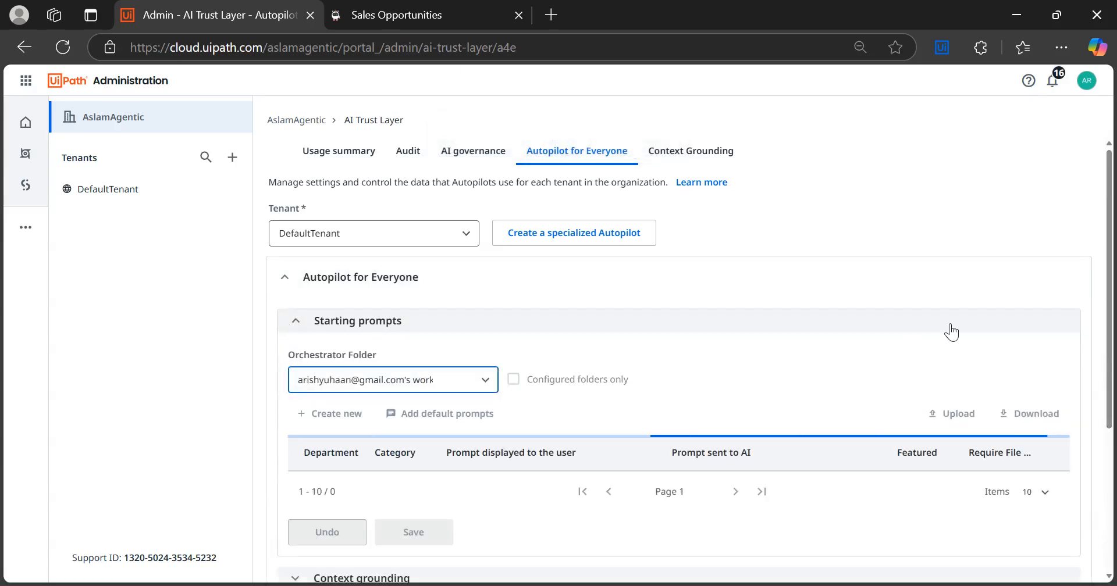
pyautogui.scroll(-3, 689, 357)
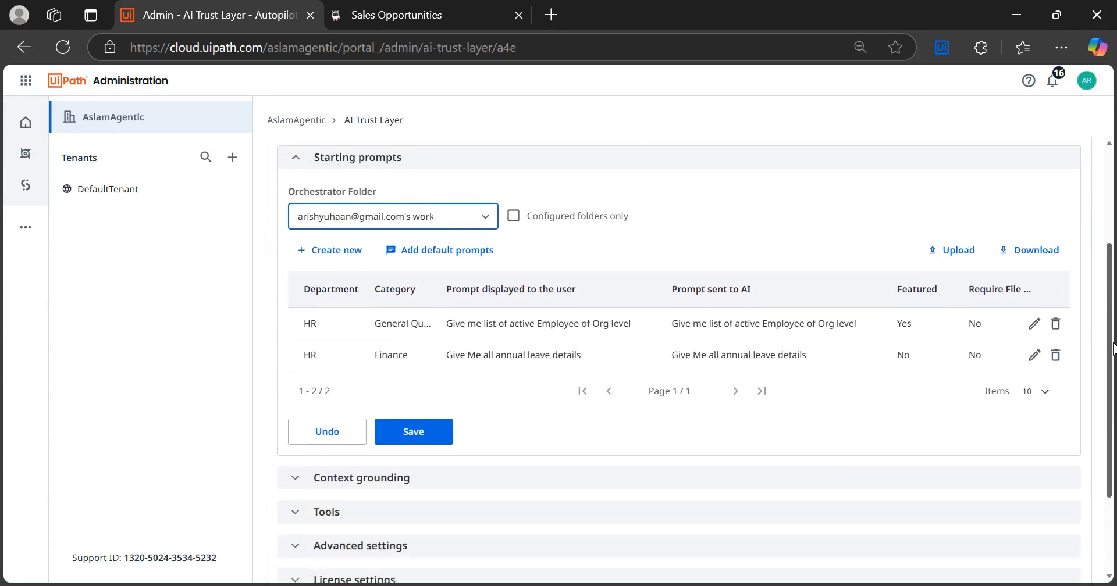
pyautogui.click(735, 391)
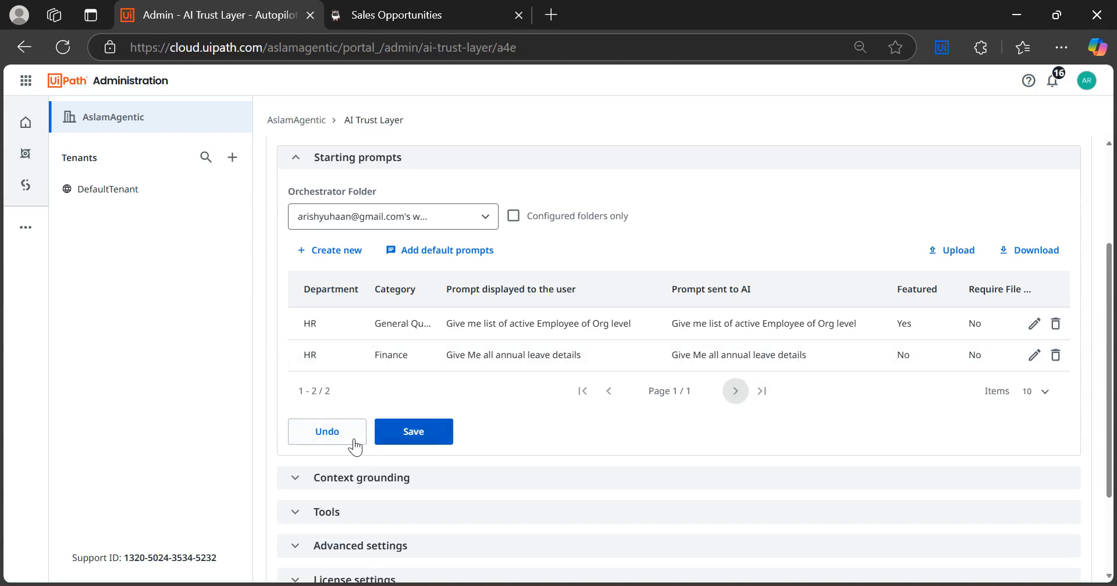
# Step: Limit the Orchestrator folders to configured ones only and save the starting prompts settings
pyautogui.click(514, 216)
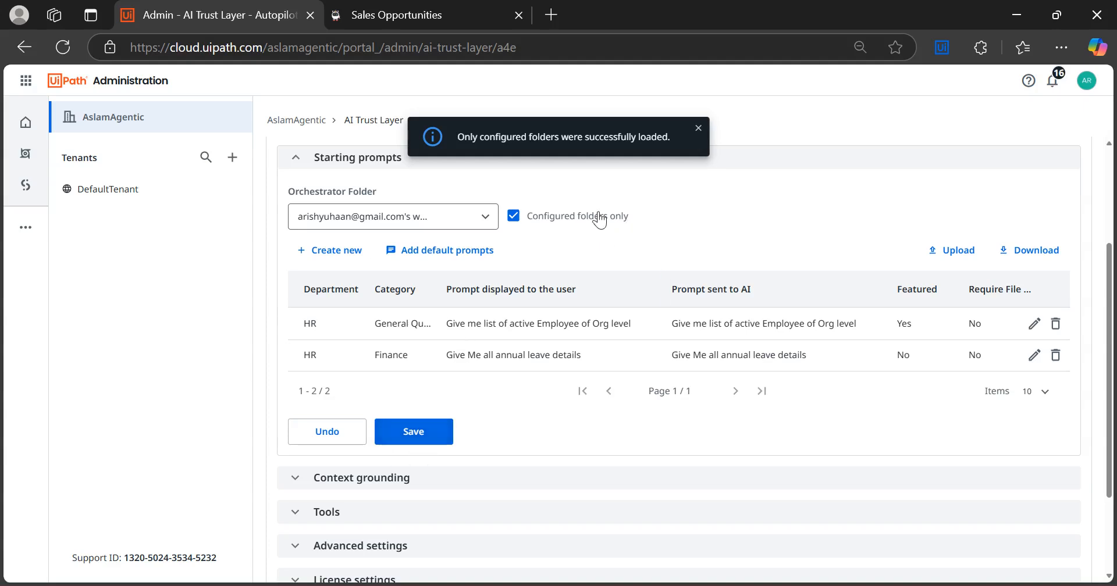
pyautogui.click(423, 426)
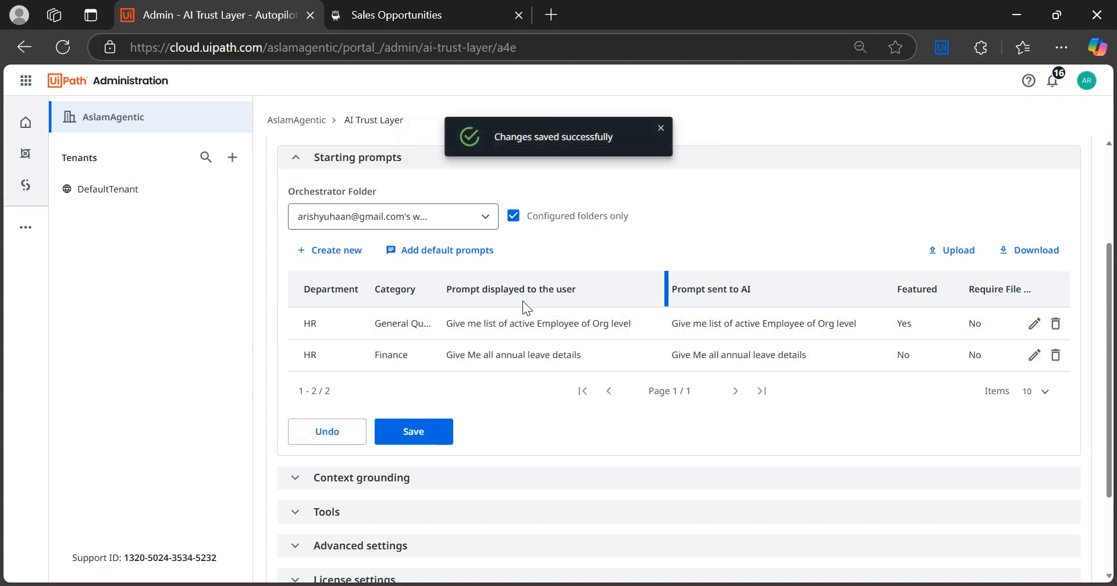
pyautogui.click(661, 130)
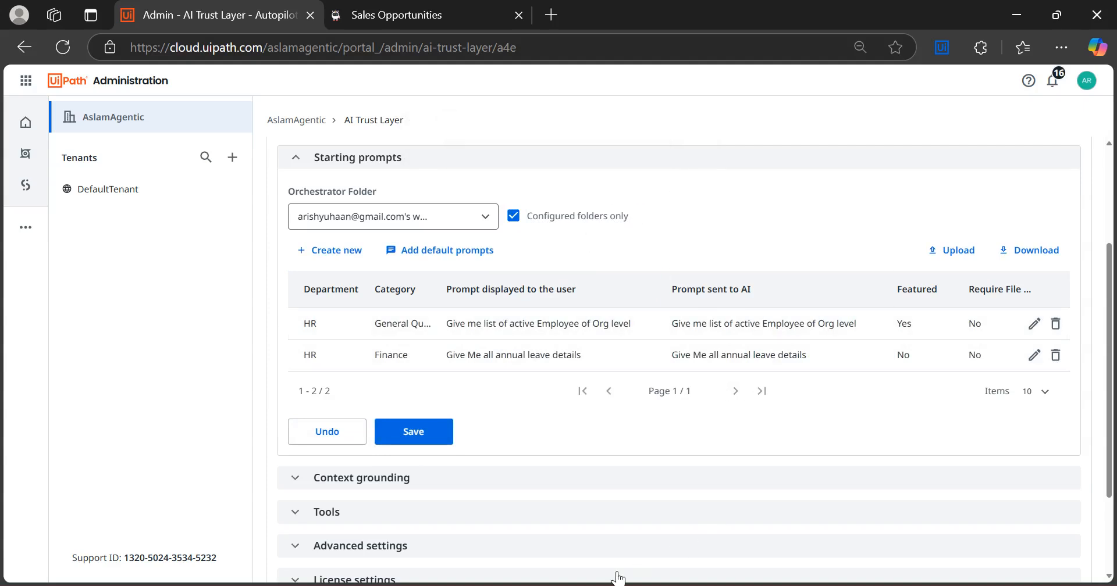
# Step: Switch to UiPath Assistant, refresh Autopilot's starter prompts and show those of the HR department
pyautogui.click(1017, 15)
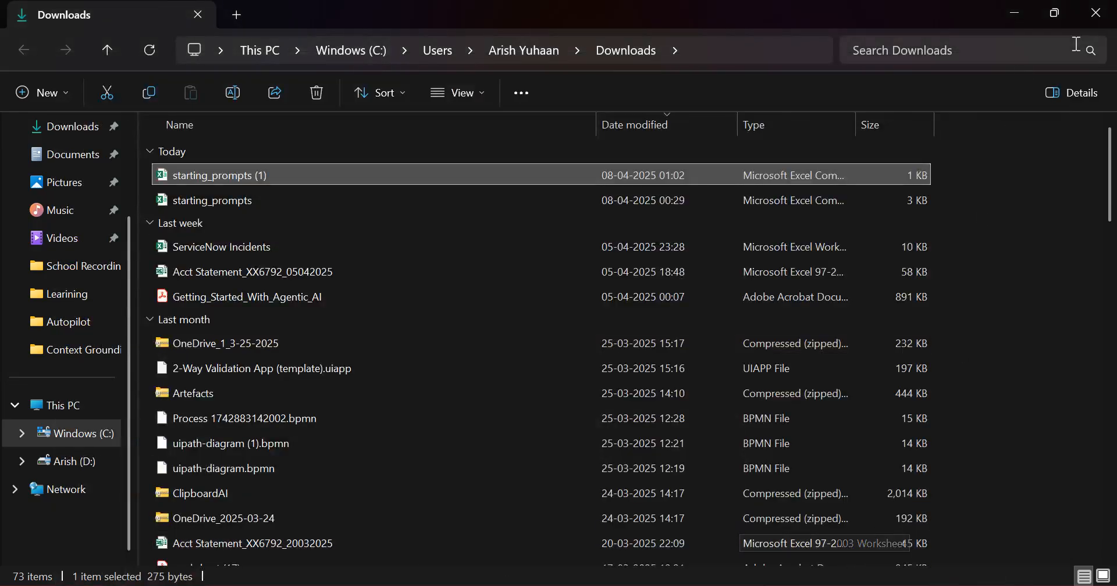
pyautogui.hotkey('alt', 'Tab')
pyautogui.hotkey('alt', 'Tab')
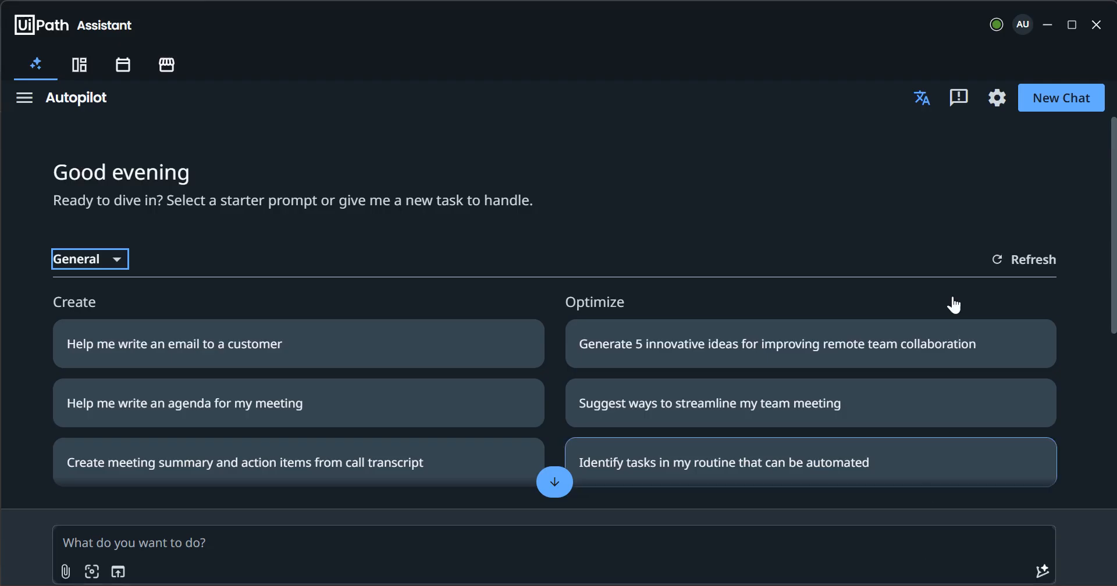
pyautogui.click(996, 263)
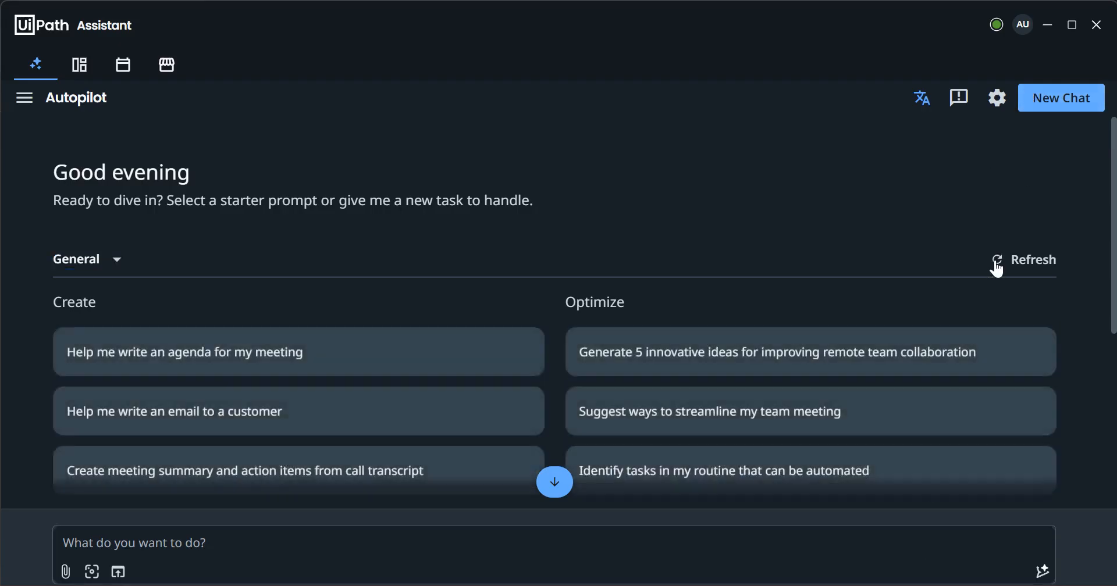
pyautogui.click(113, 269)
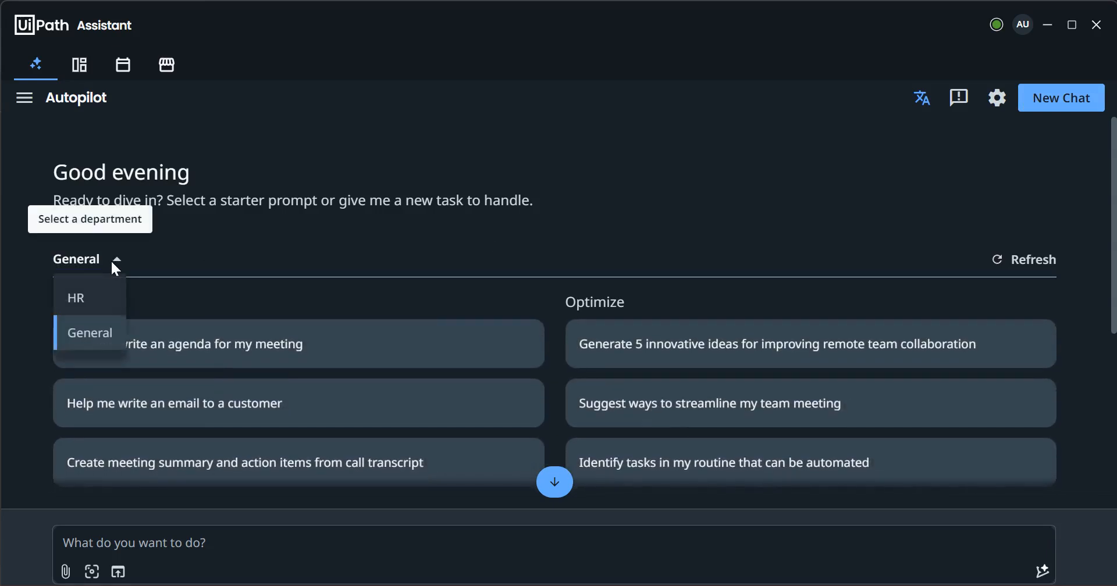
pyautogui.click(97, 293)
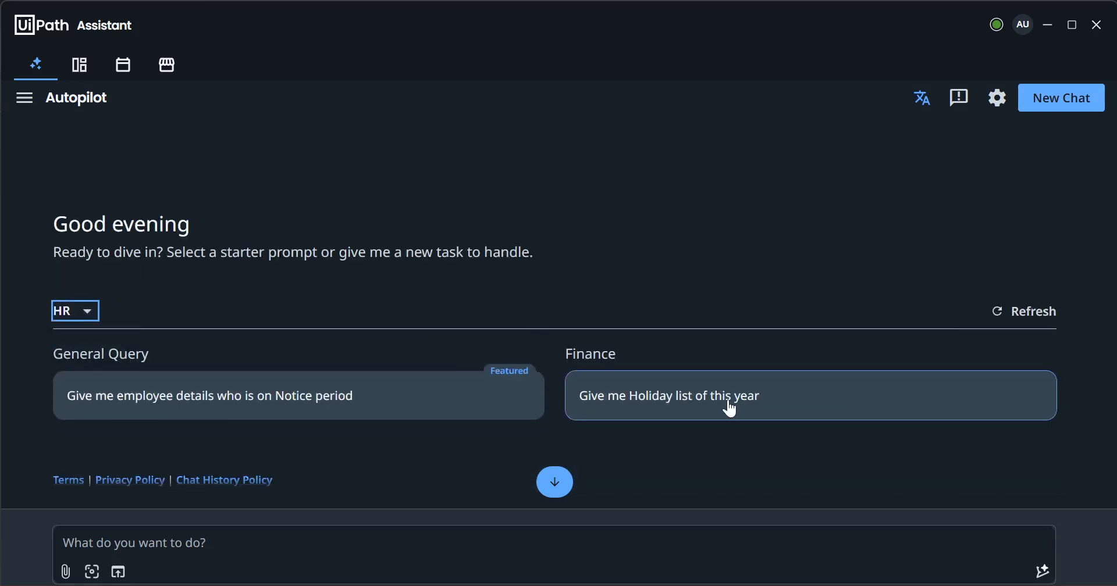
# Step: Load the HR Finance prompt "Give me Holiday list of this year" into the Autopilot chat box to check its text
pyautogui.click(562, 486)
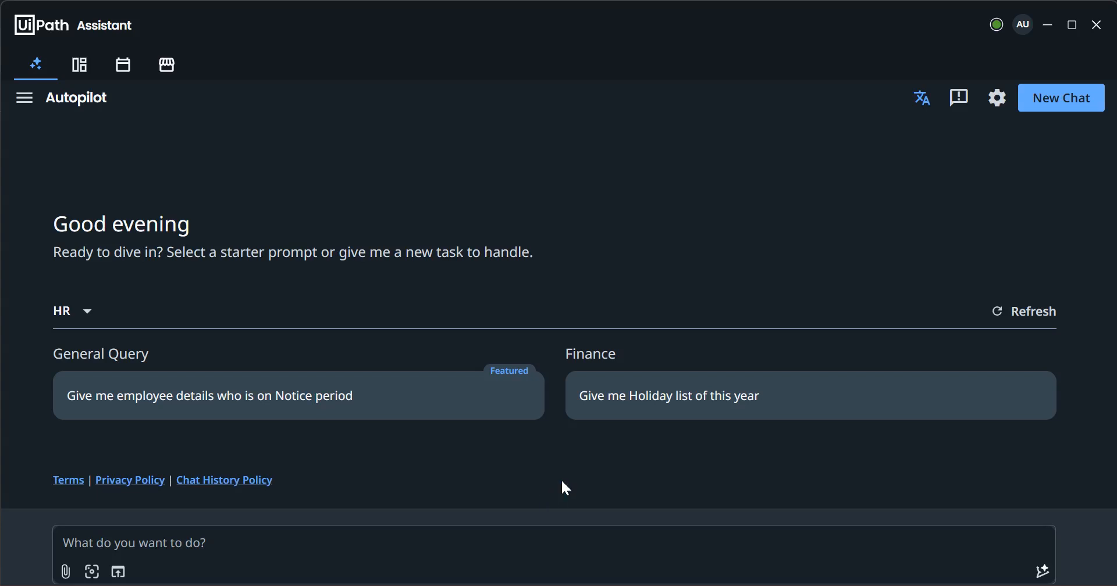
pyautogui.click(696, 401)
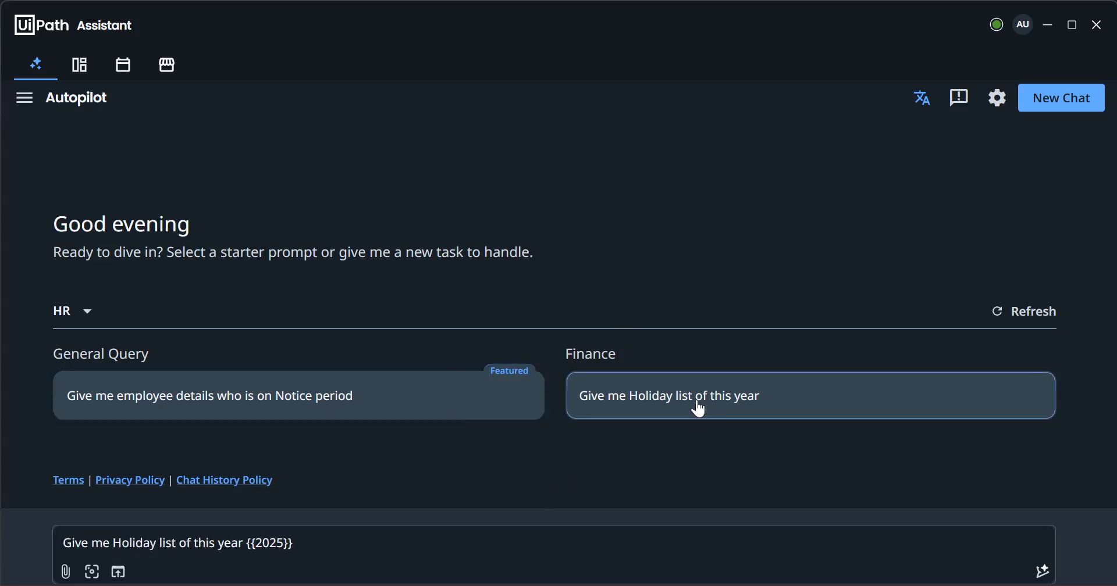
pyautogui.click(797, 228)
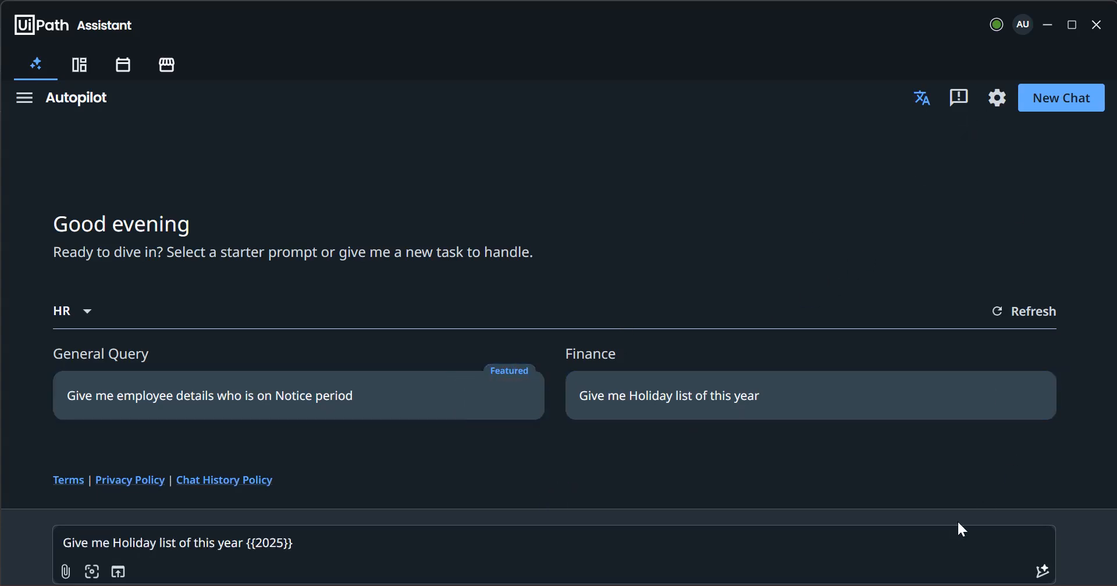
pyautogui.hotkey('alt', 'Tab')
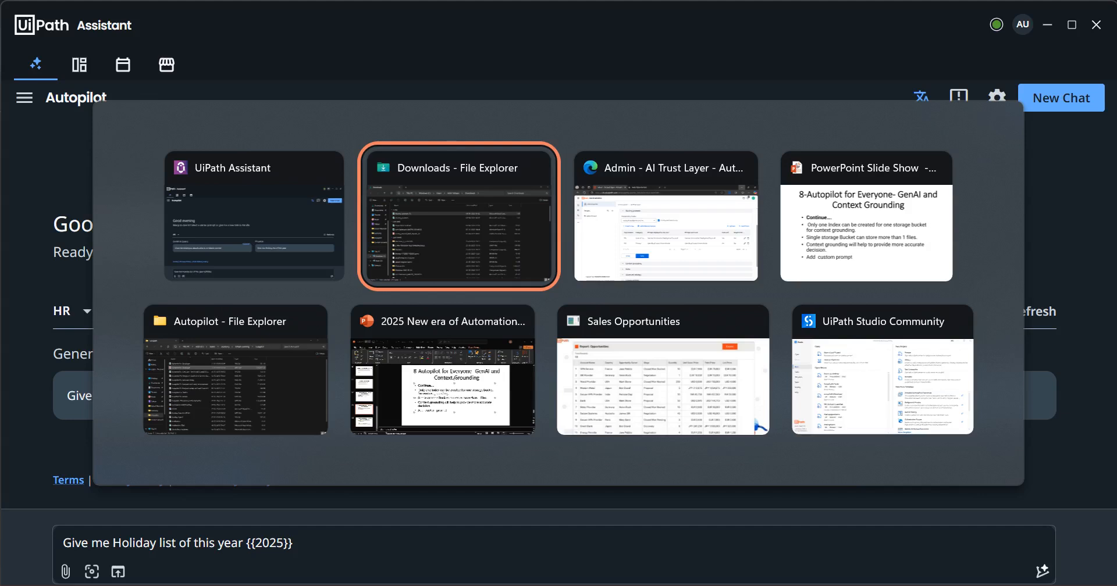
# Step: Exit the PowerPoint slide show and refresh the UiPath Assistant policy, ending back on Assistant's Autopilot page
pyautogui.hotkey('alt', 'shift', 'Tab')
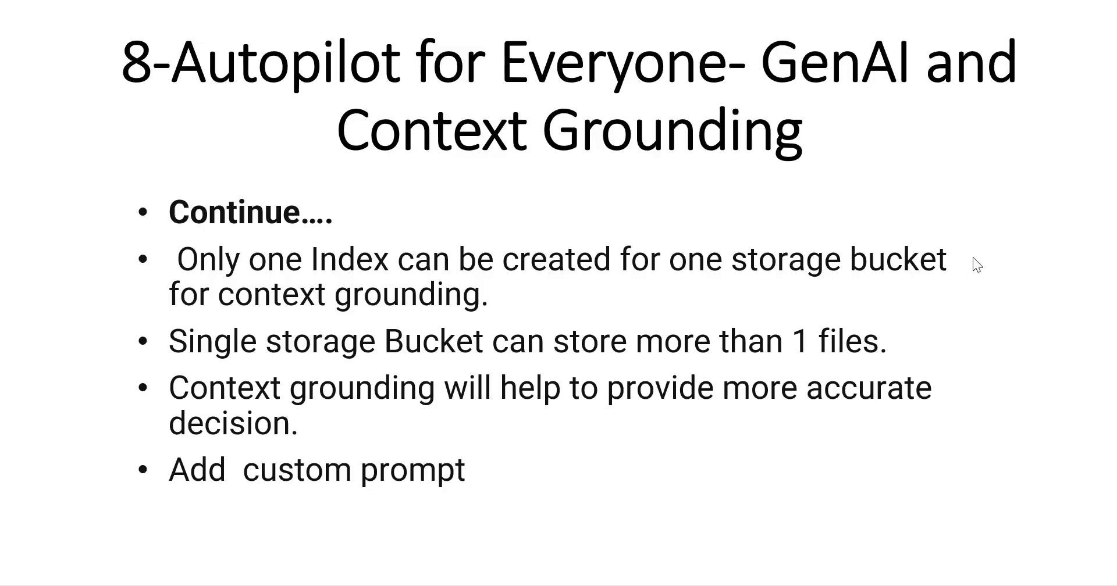
pyautogui.press('Escape')
pyautogui.moveTo(717, 585)
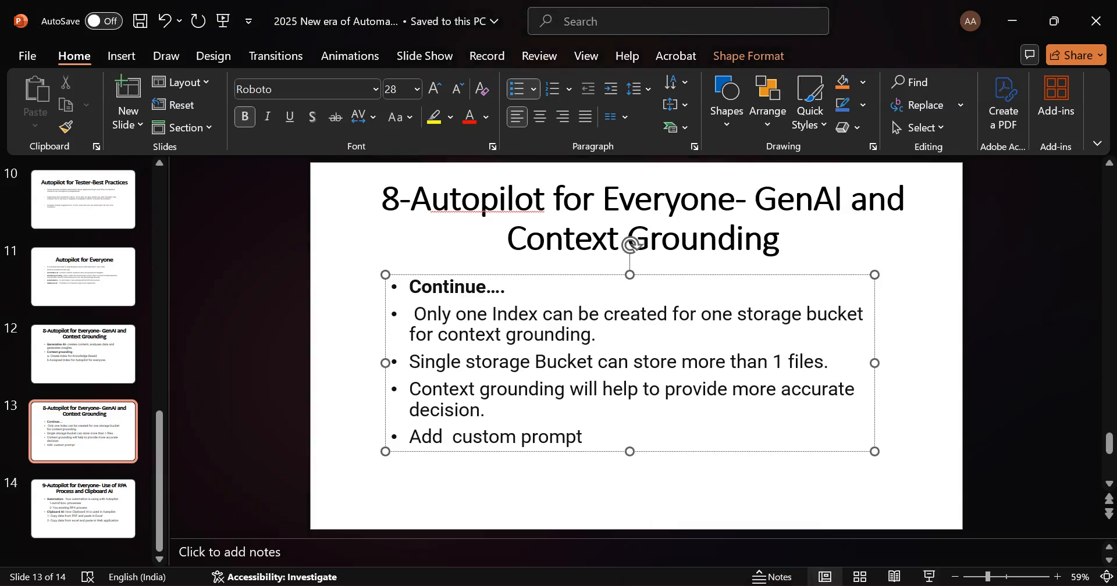
pyautogui.click(840, 585)
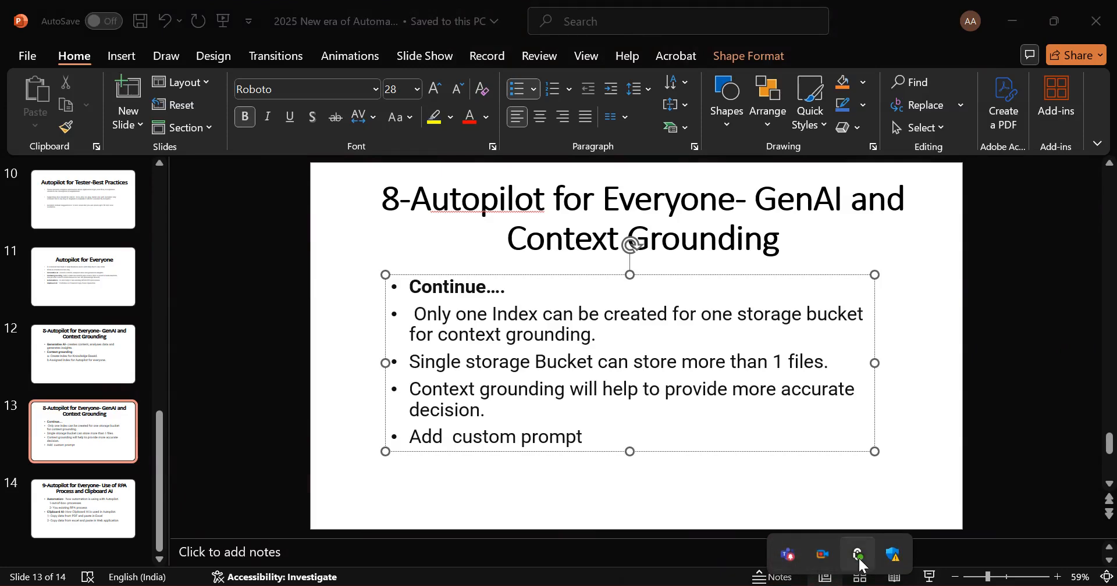
pyautogui.rightClick(858, 556)
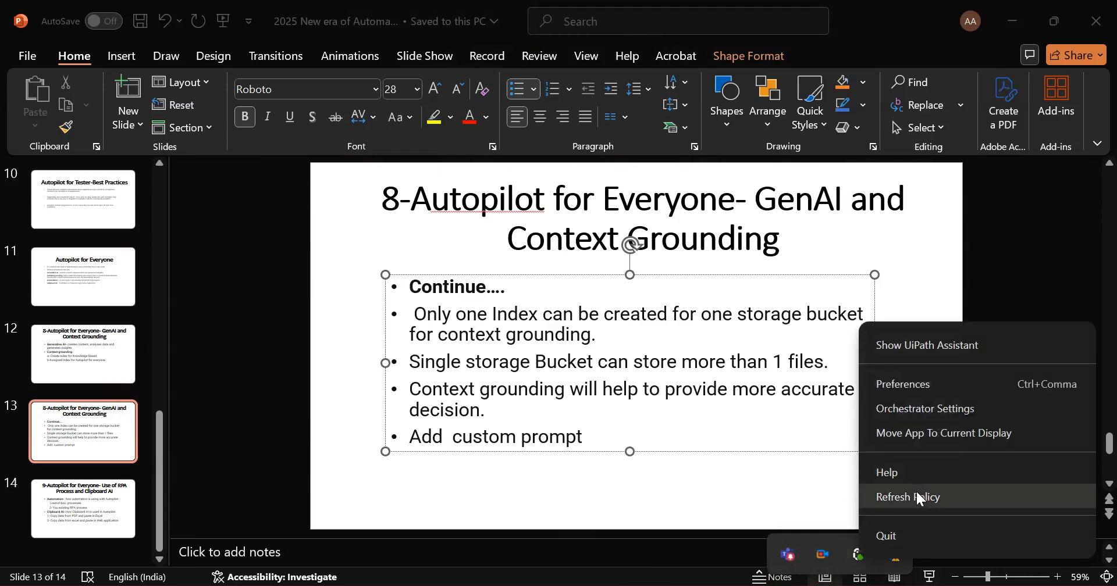
pyautogui.click(917, 496)
pyautogui.hotkey('alt', 'Tab')
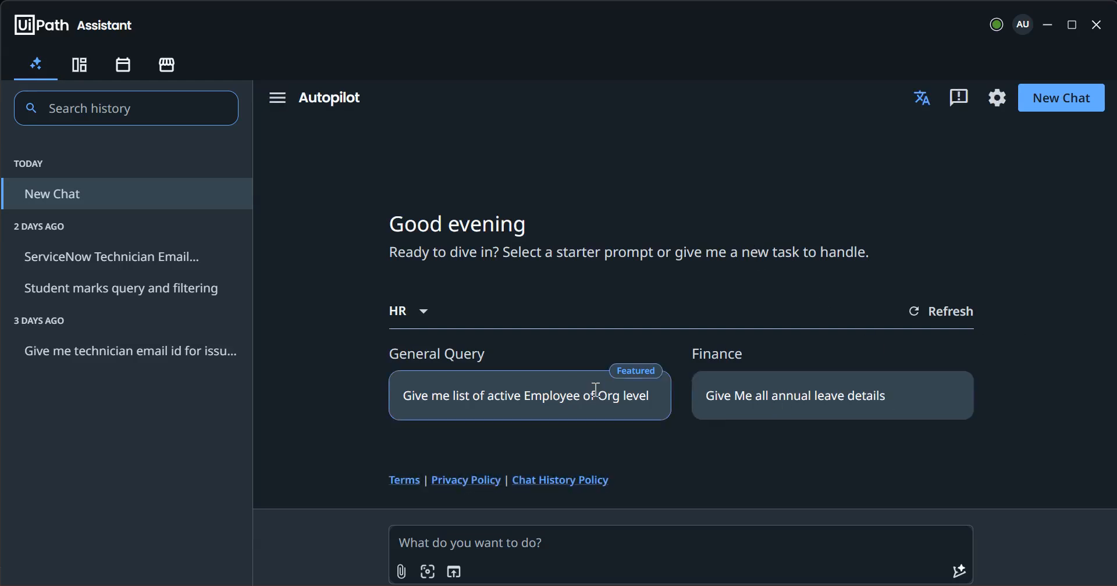
# Step: Load the Finance prompt "Give Me all annual leave details", and view the General department's starter prompts before returning to HR
pyautogui.click(748, 414)
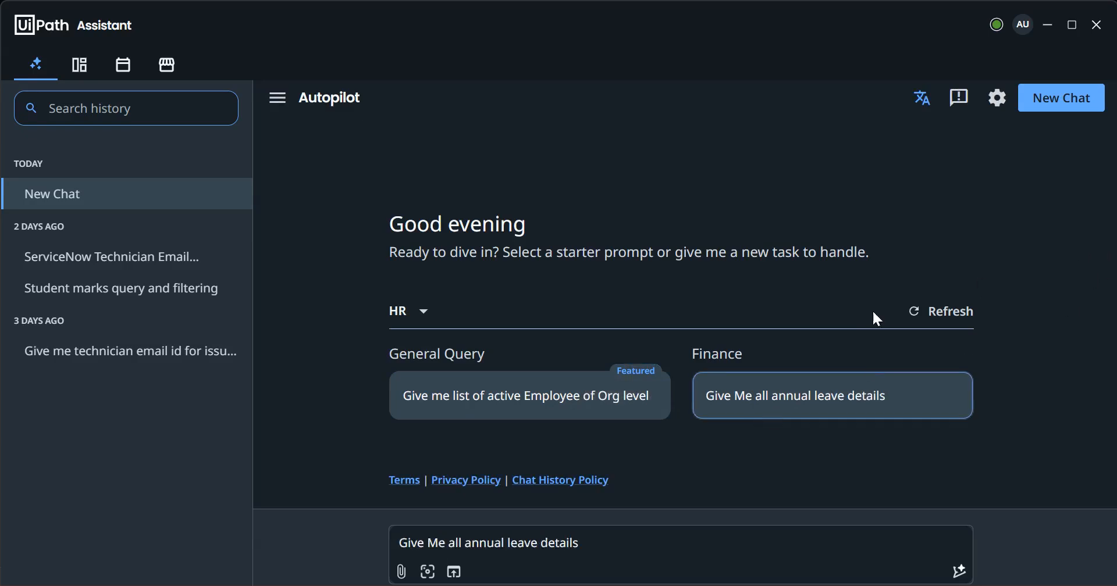
pyautogui.click(414, 311)
pyautogui.click(423, 385)
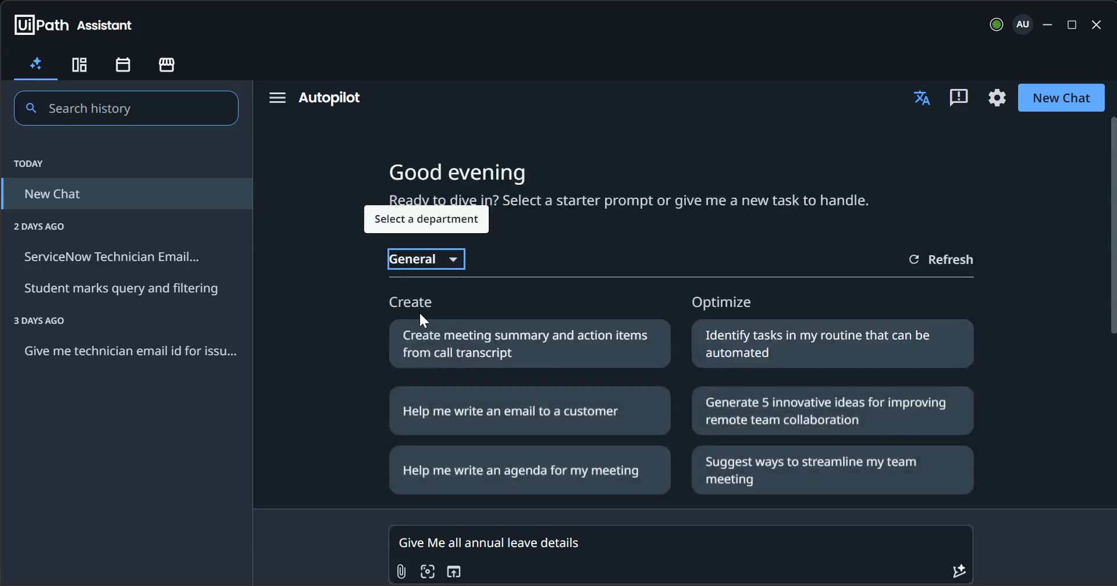
pyautogui.click(449, 261)
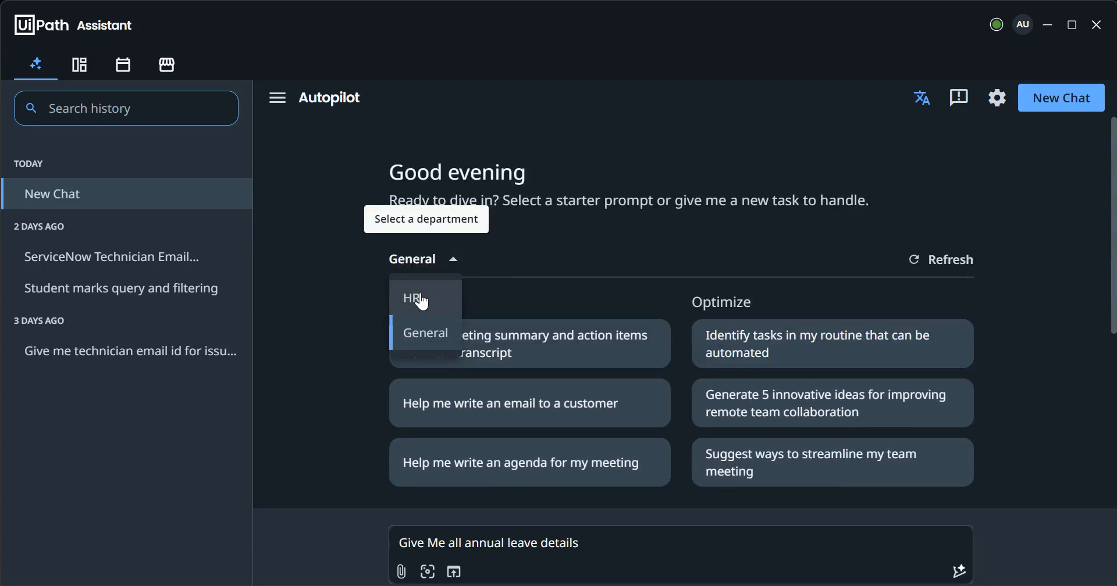
pyautogui.click(423, 301)
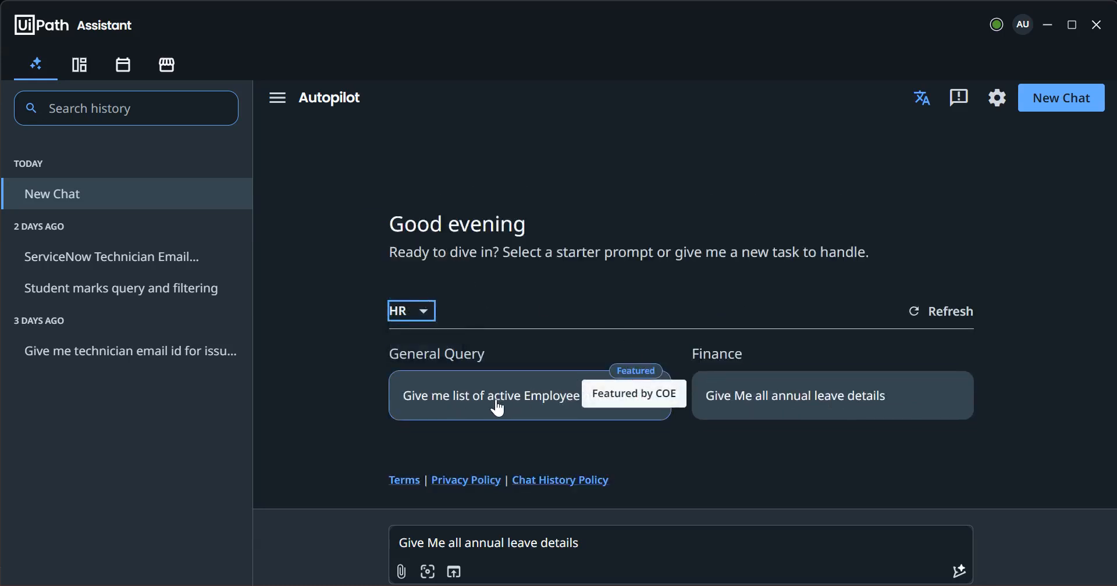
# Step: Load the HR prompts for active employees and annual leave details alternately into the chat box to compare their texts
pyautogui.click(746, 410)
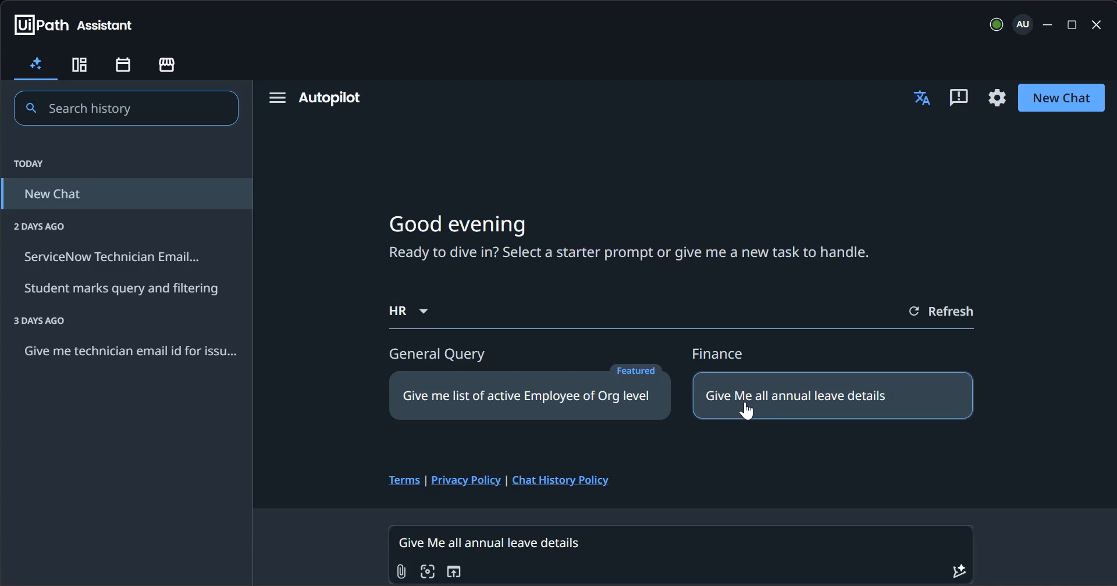
pyautogui.click(567, 402)
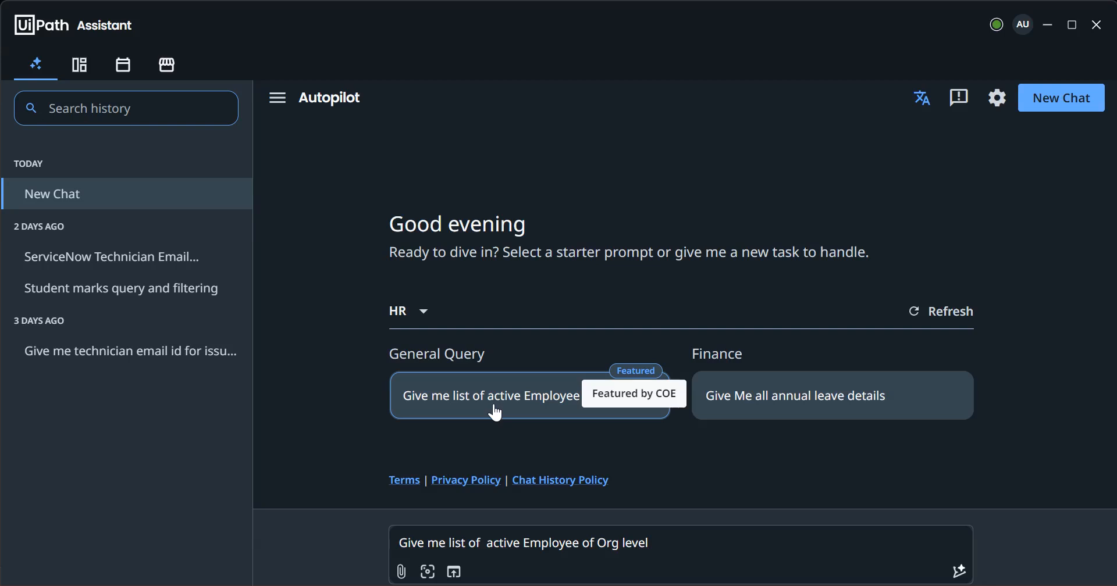
pyautogui.click(811, 404)
pyautogui.click(580, 406)
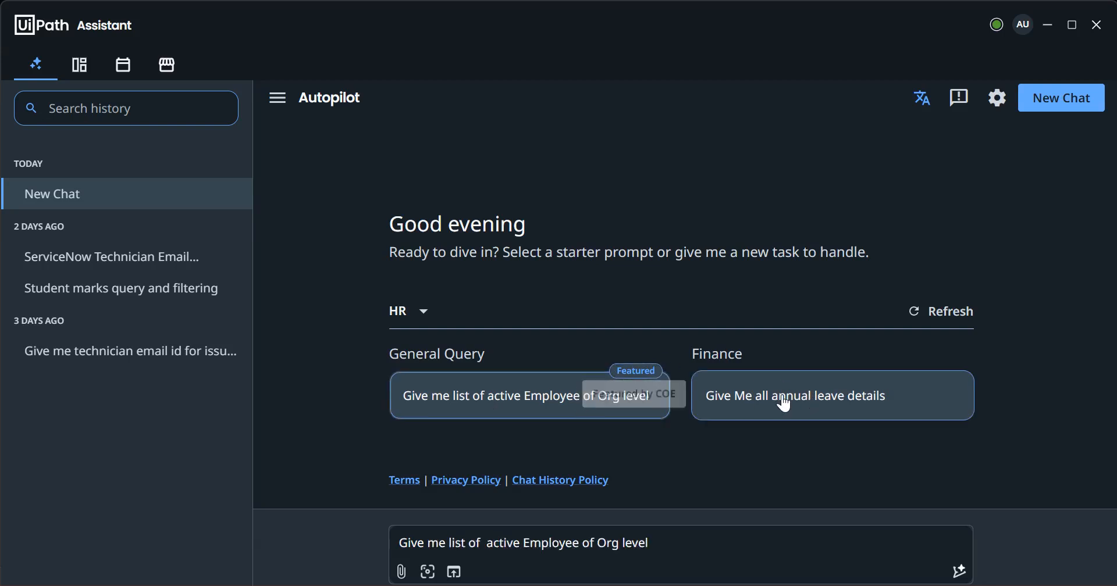
pyautogui.click(780, 400)
pyautogui.click(543, 403)
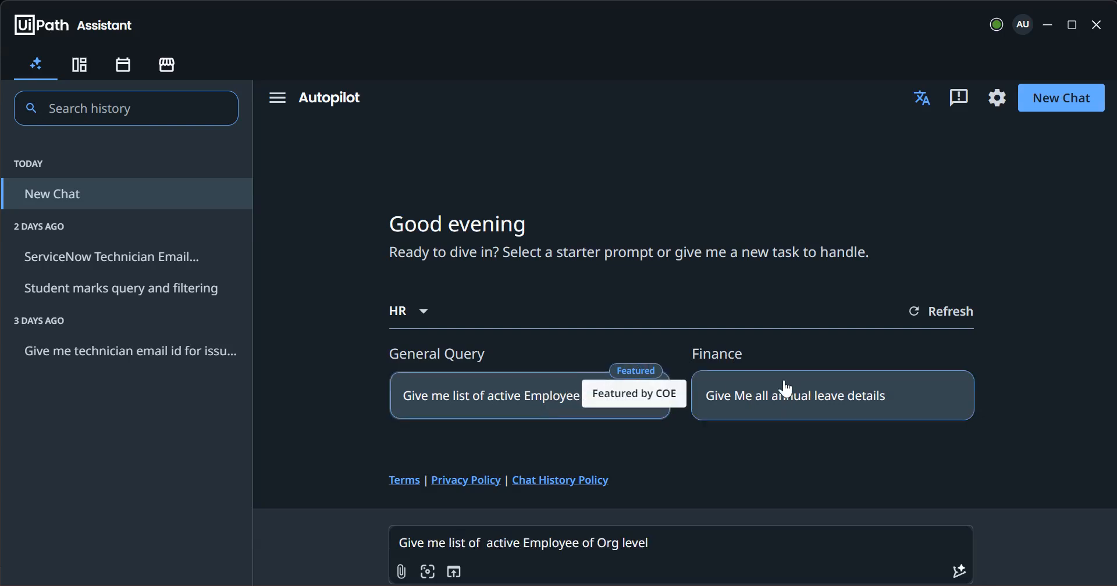
pyautogui.click(809, 402)
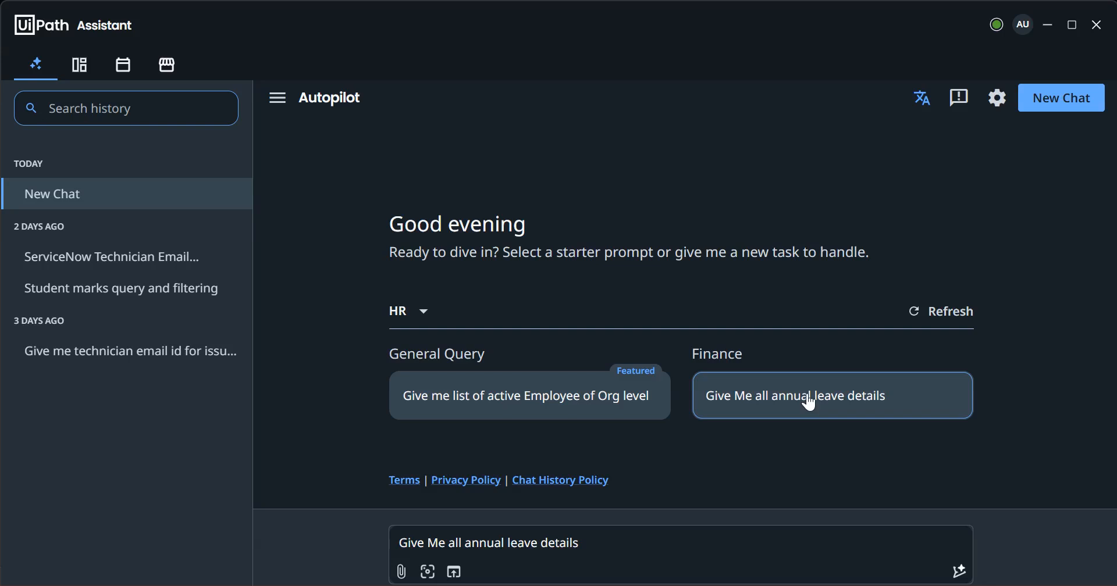
pyautogui.click(543, 401)
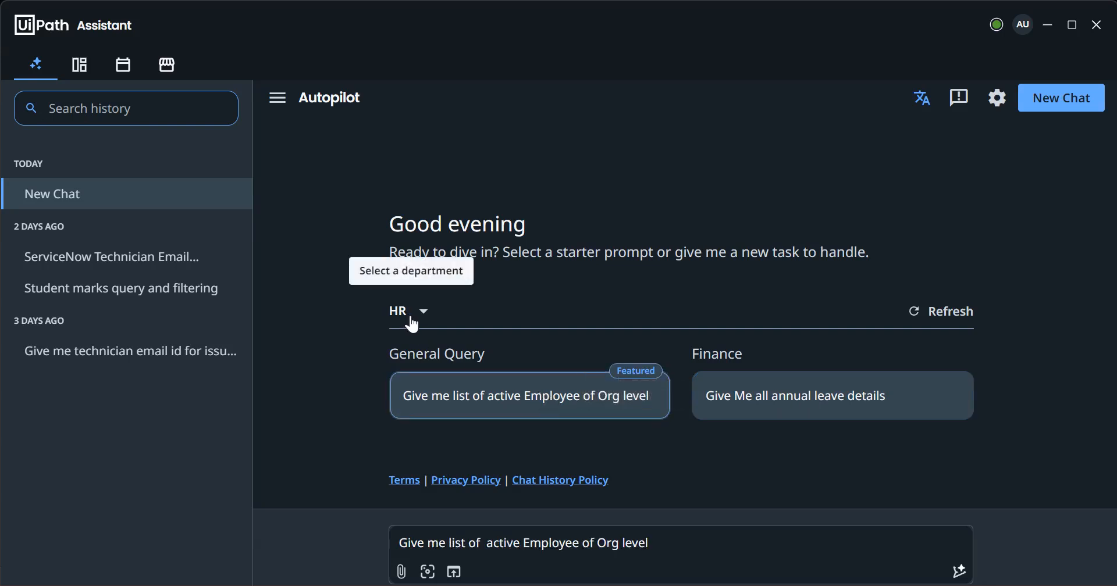
pyautogui.click(792, 413)
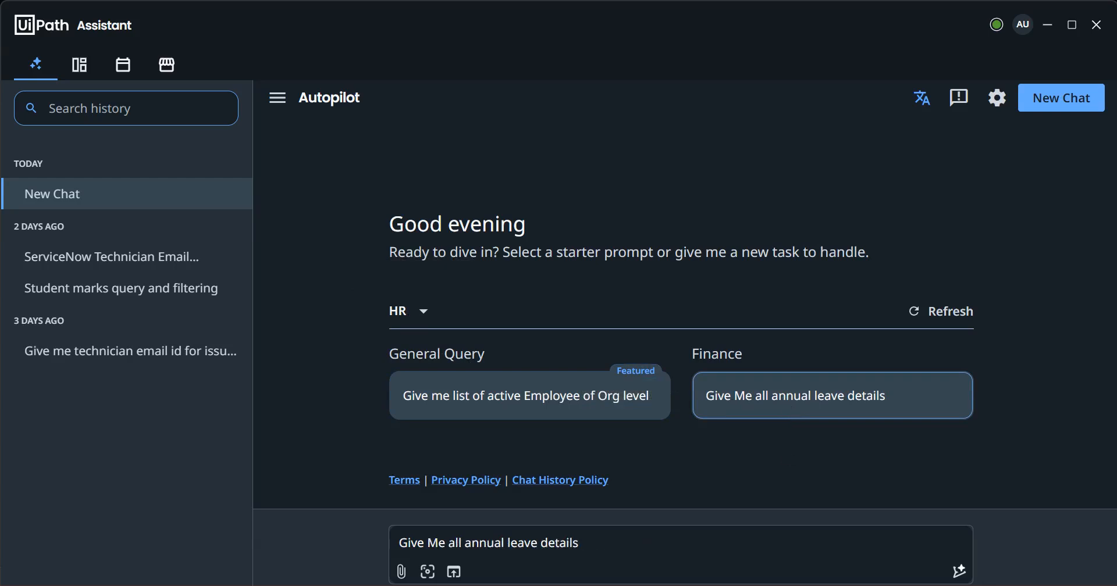
# Step: Switch to the Downloads folder in File Explorer and open the starting_prompts CSV in Excel to review its rows
pyautogui.moveTo(564, 584)
pyautogui.moveTo(508, 511)
pyautogui.moveTo(603, 583)
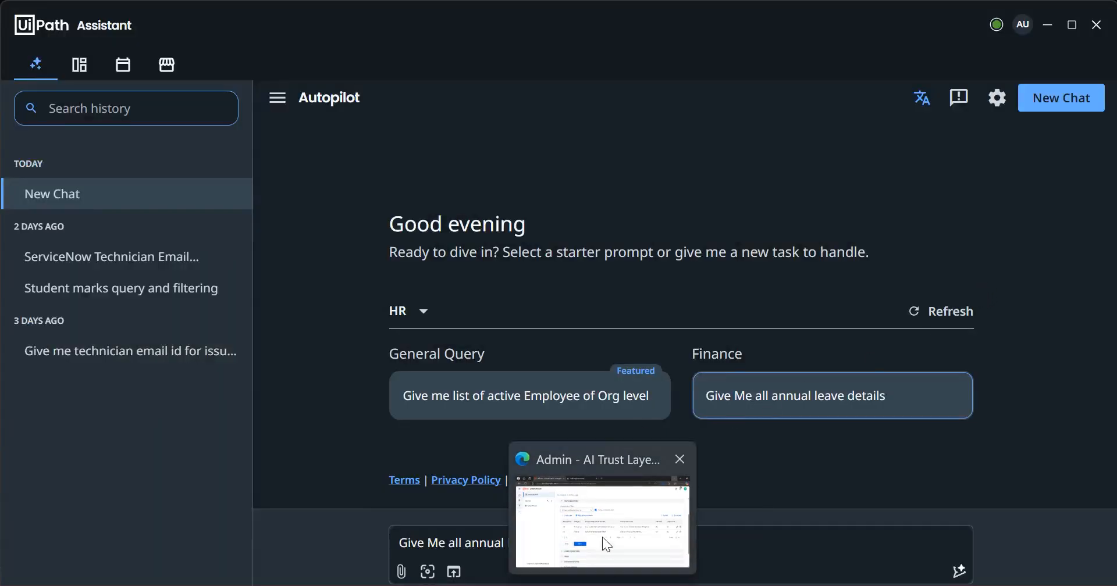
pyautogui.click(602, 537)
pyautogui.click(642, 584)
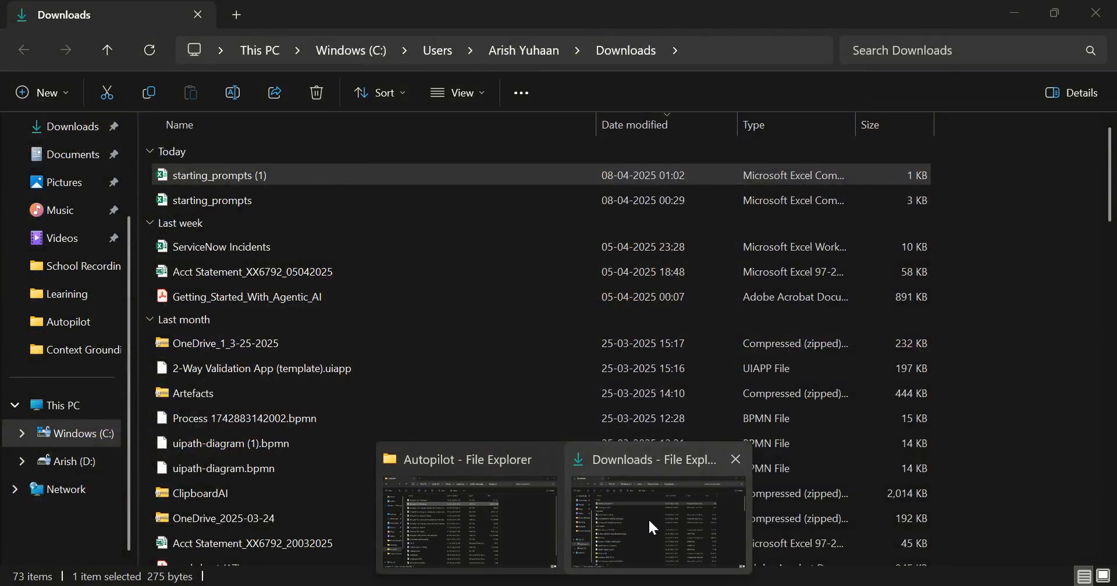
pyautogui.click(650, 519)
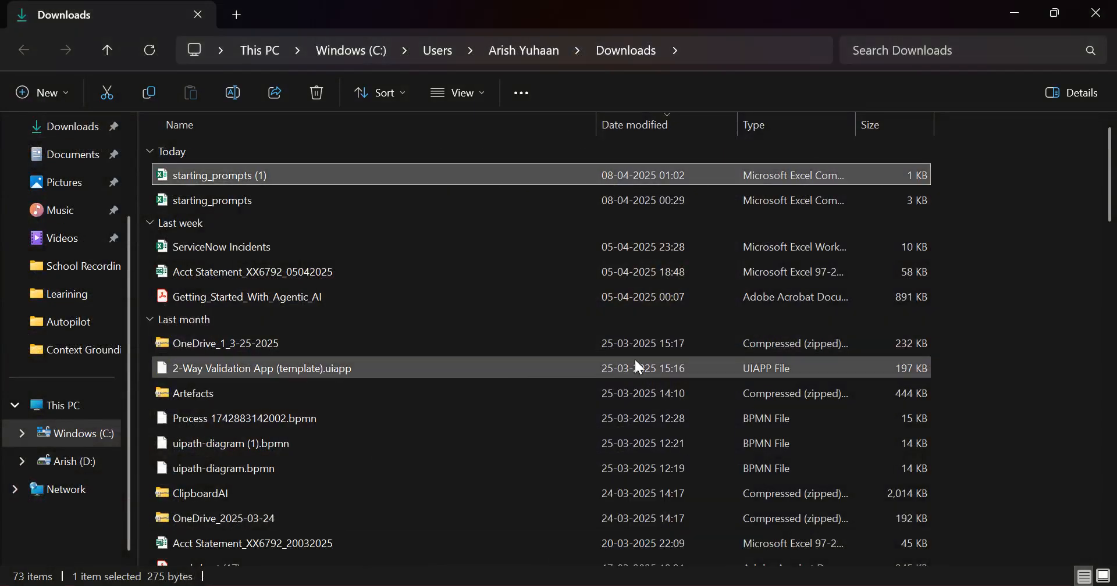
pyautogui.hotkey('alt', 'Tab')
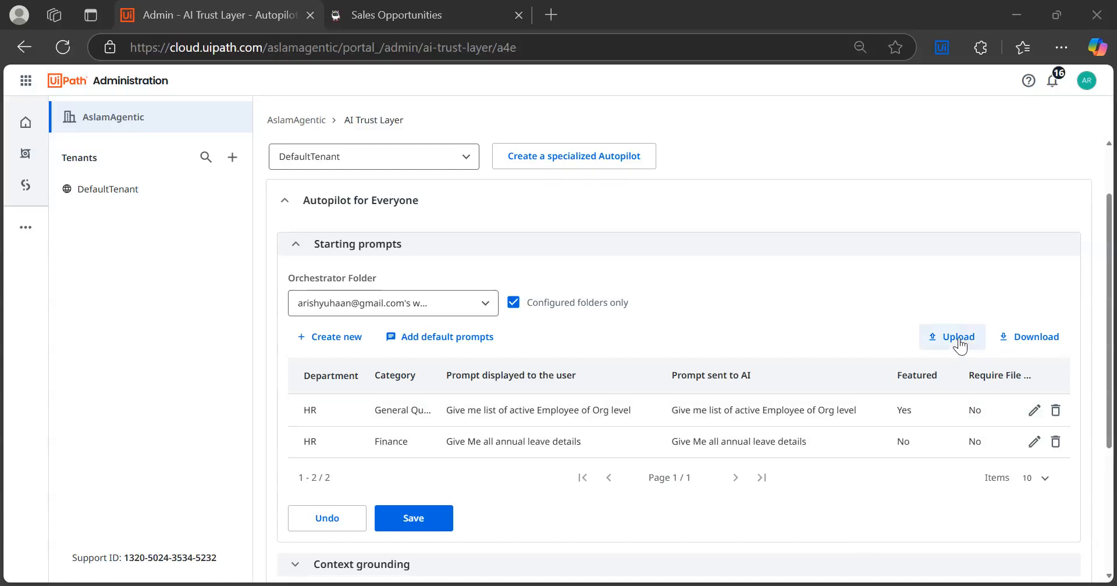
pyautogui.hotkey('alt', 'Tab')
pyautogui.press('Tab')
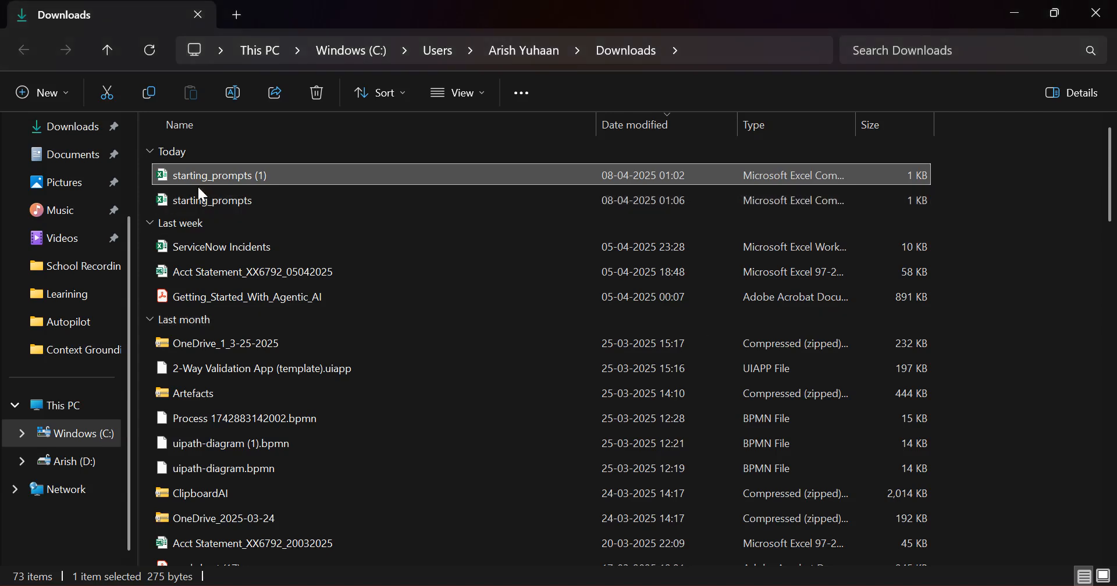
pyautogui.doubleClick(208, 200)
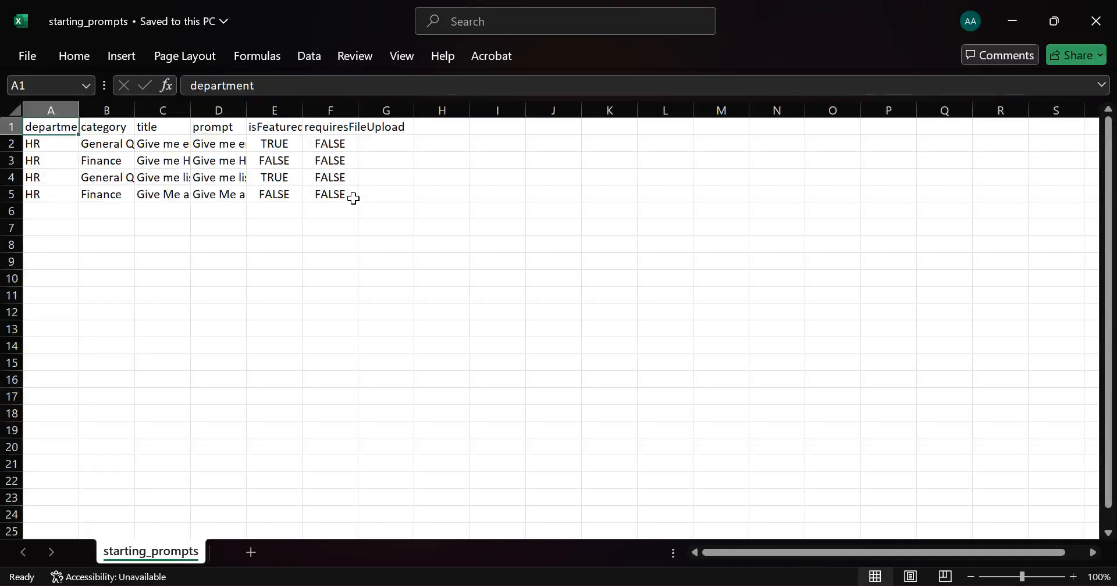
# Step: Switch to the AI Trust Layer page, upload starting_prompts.csv as the workspace folder's starting prompts and save the changes
pyautogui.hotkey('alt', 'Tab')
pyautogui.press('Tab')
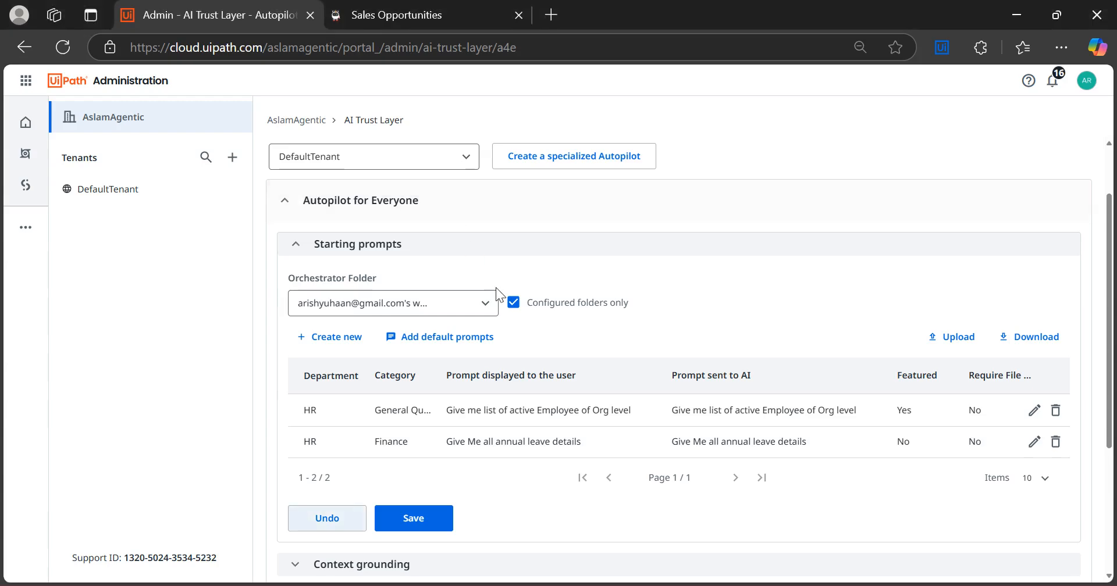
pyautogui.click(958, 338)
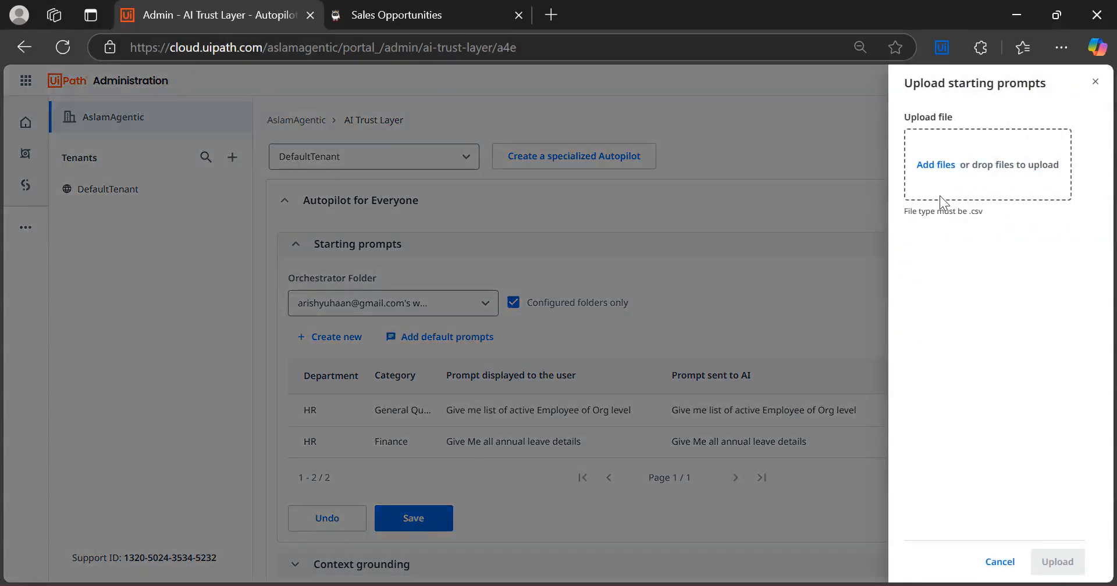
pyautogui.click(935, 163)
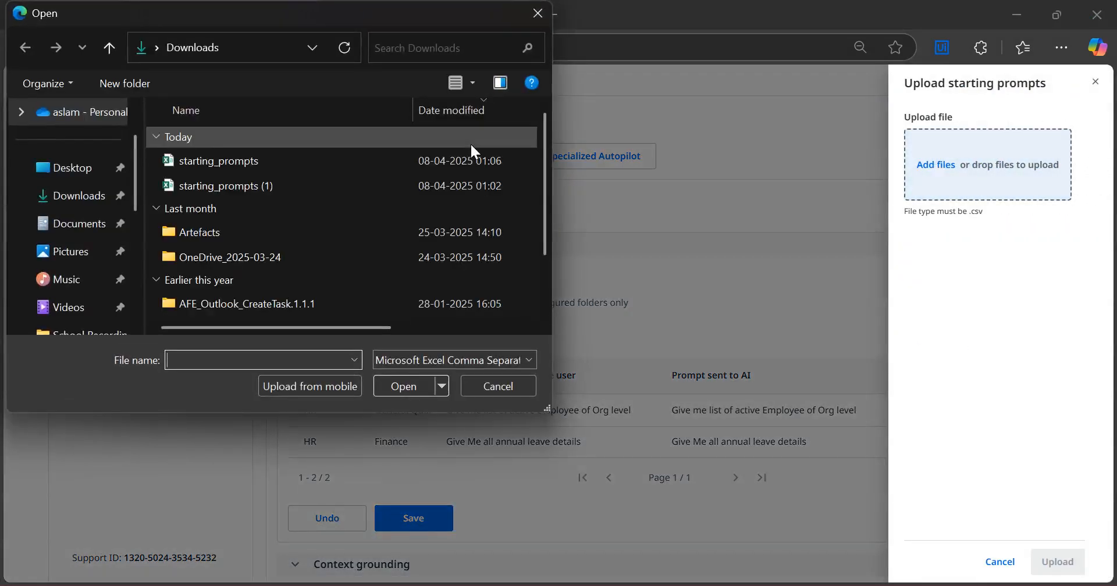
pyautogui.click(207, 167)
pyautogui.doubleClick(207, 167)
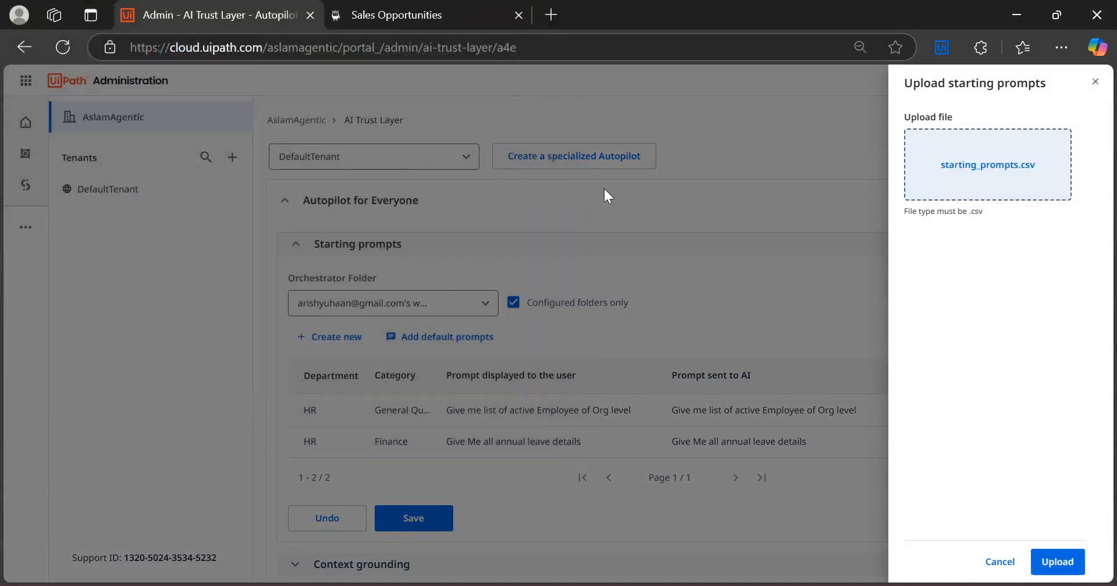
pyautogui.click(1058, 562)
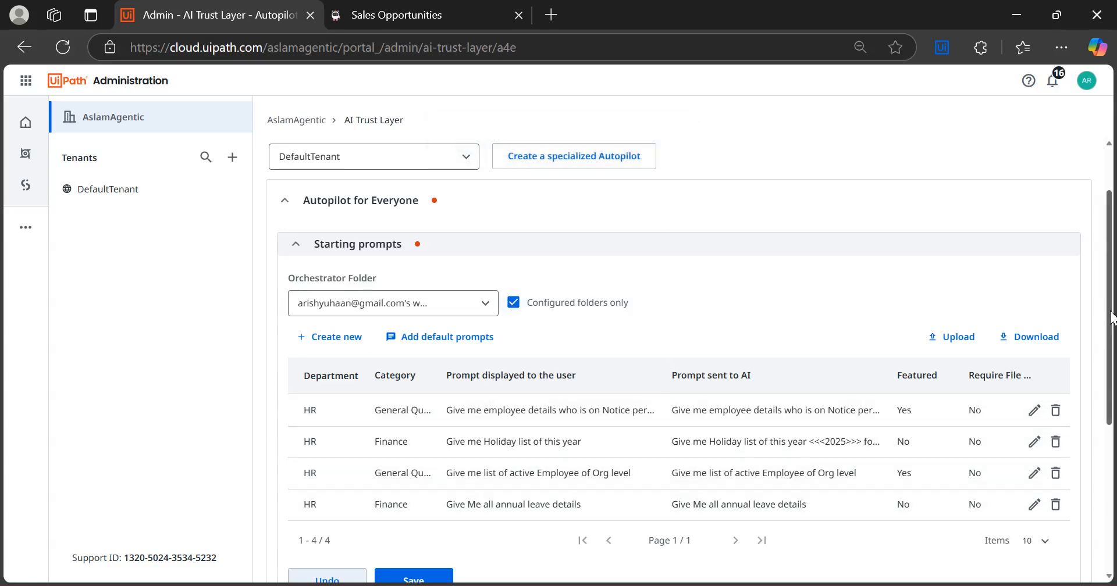
pyautogui.moveTo(1110, 320); pyautogui.dragTo(1111, 352)
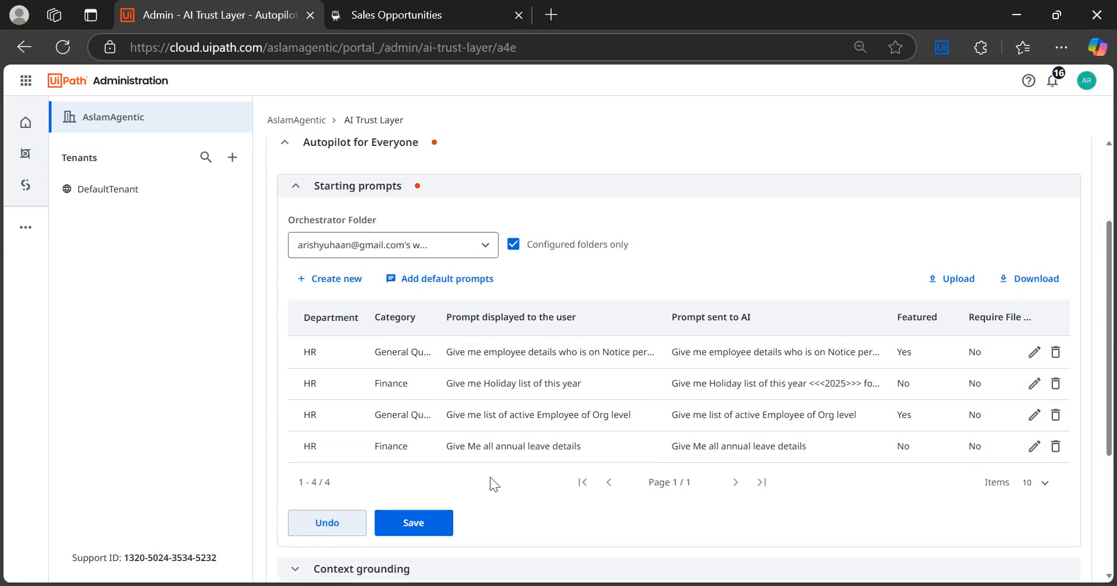
pyautogui.click(432, 522)
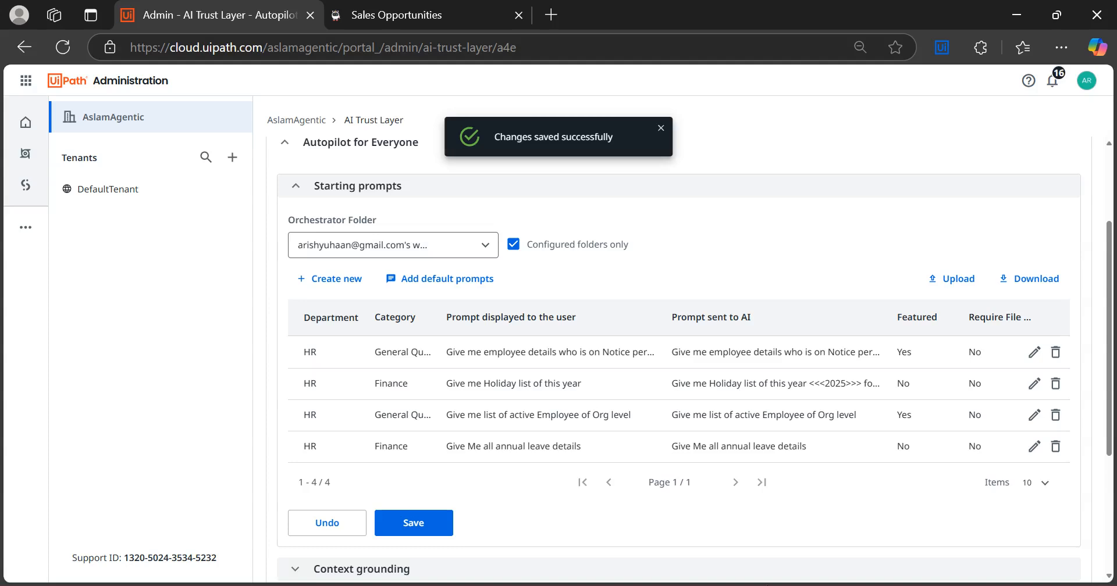
# Step: Refresh the UiPath Assistant policy and switch to the Assistant window
pyautogui.click(840, 584)
pyautogui.rightClick(859, 559)
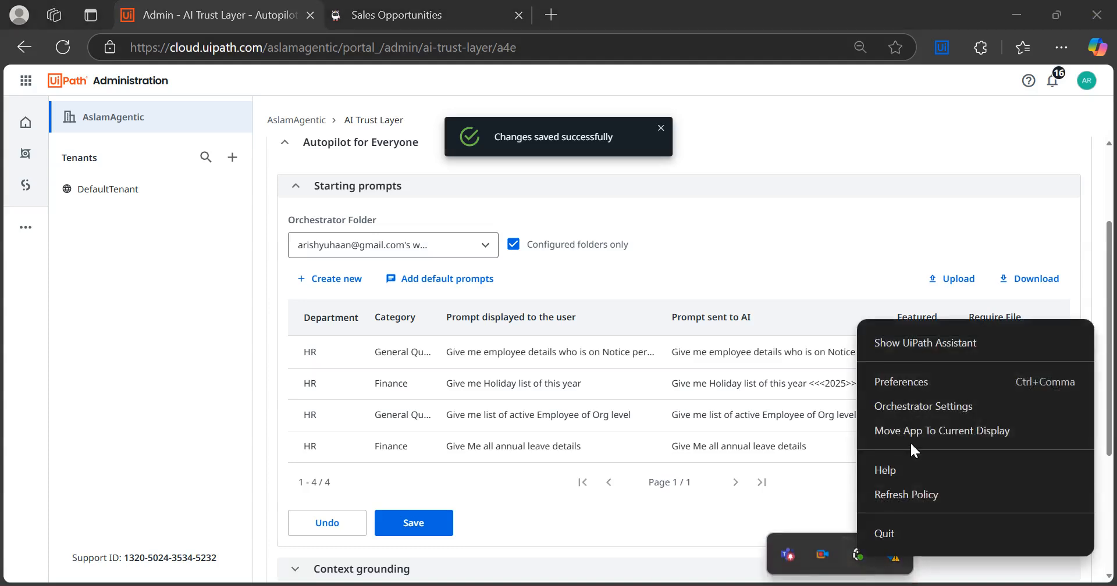
pyautogui.click(889, 497)
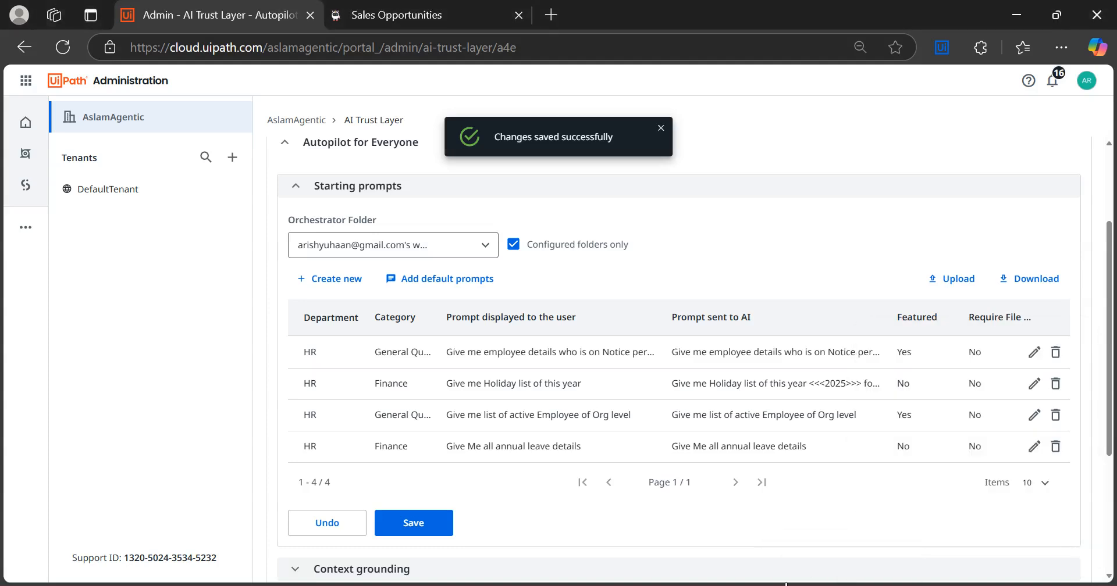
pyautogui.moveTo(642, 585)
pyautogui.click(641, 533)
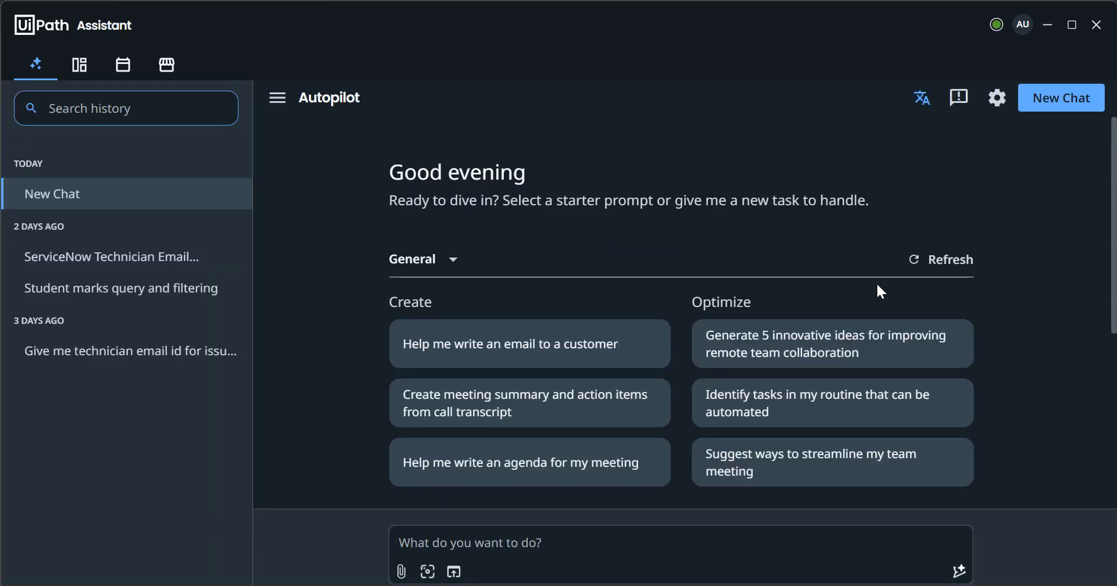
# Step: Show the HR department's starter prompts in Autopilot and collapse the chat history
pyautogui.click(458, 260)
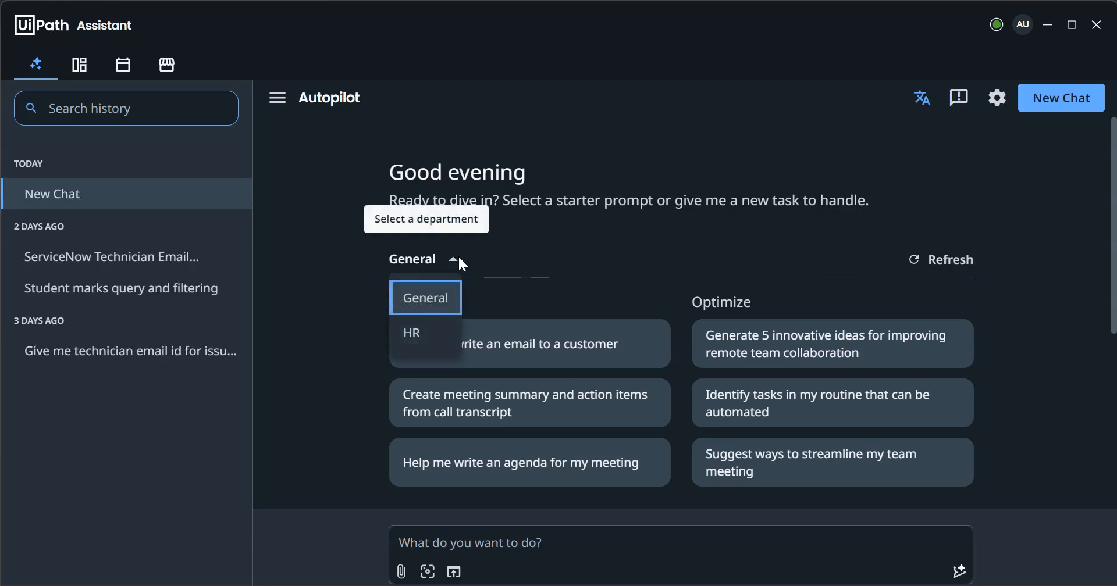
pyautogui.click(418, 344)
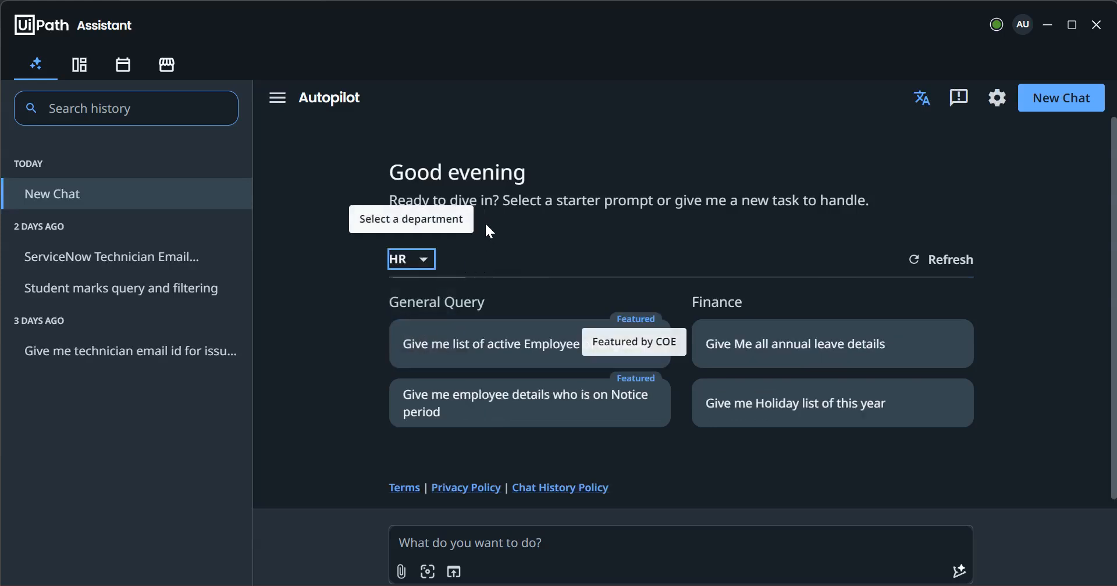
pyautogui.click(279, 100)
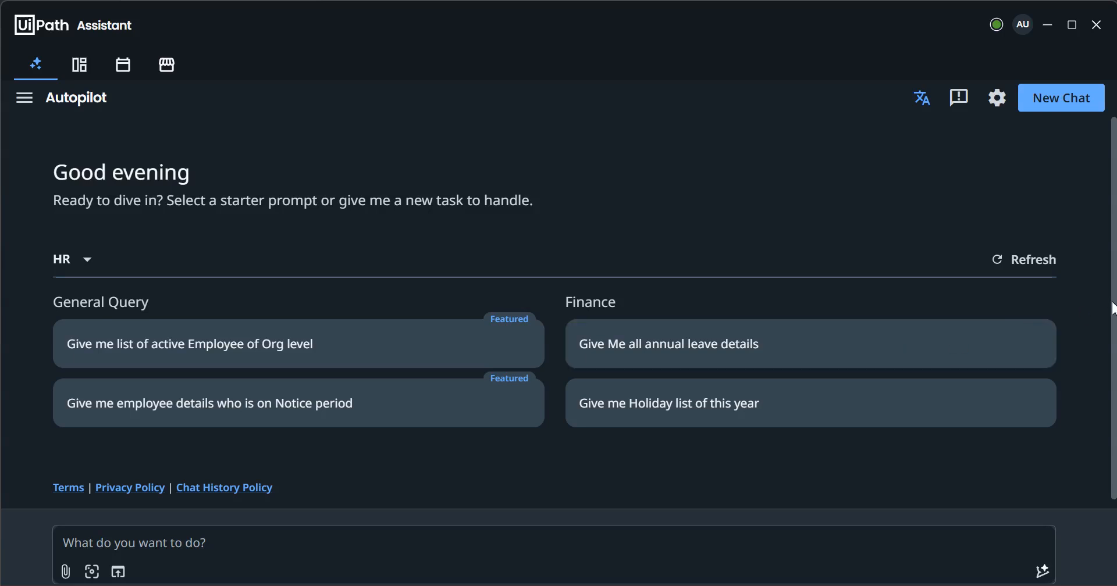
# Step: Insert the starter prompt "Give me Holiday list of this year" and set its location placeholder to Bombay
pyautogui.scroll(-1, 1112, 308)
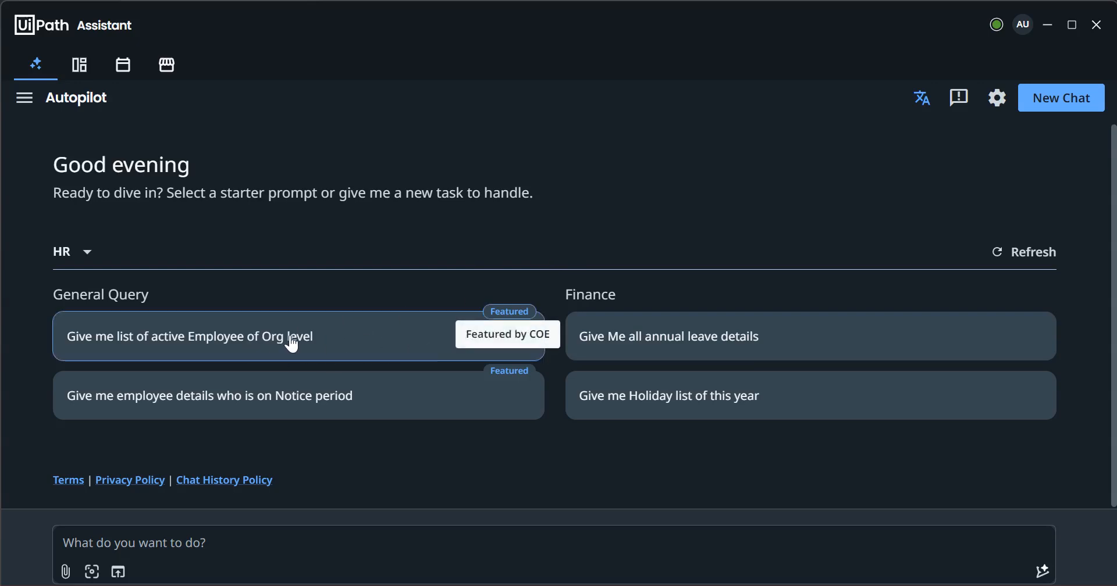
pyautogui.click(669, 407)
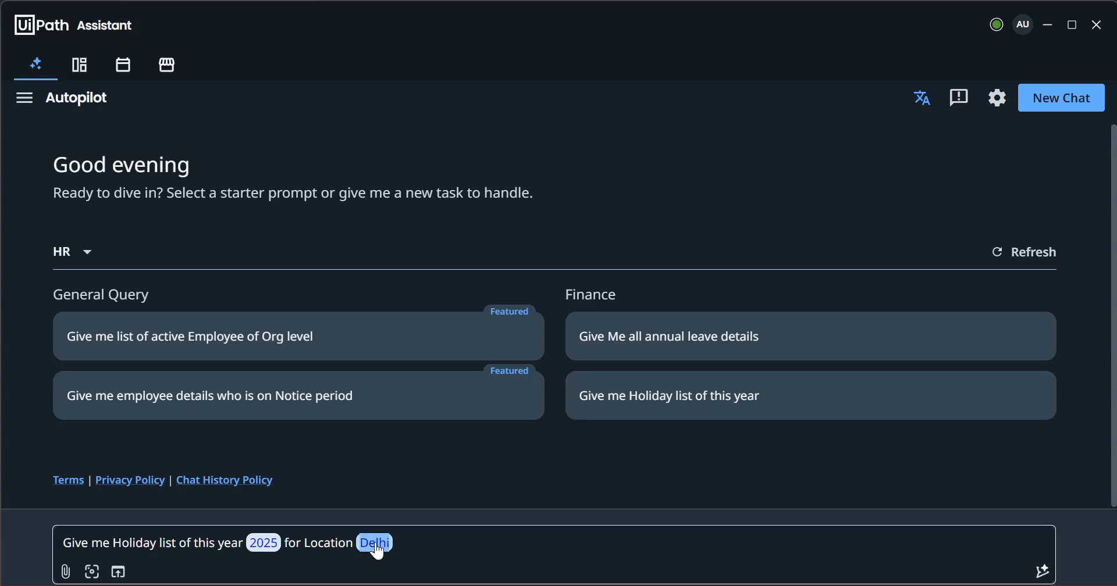
pyautogui.press('BackSpace')
pyautogui.press('BackSpace')
pyautogui.press('BackSpace')
pyautogui.press('BackSpace')
pyautogui.press('BackSpace')
pyautogui.write('Bombay')
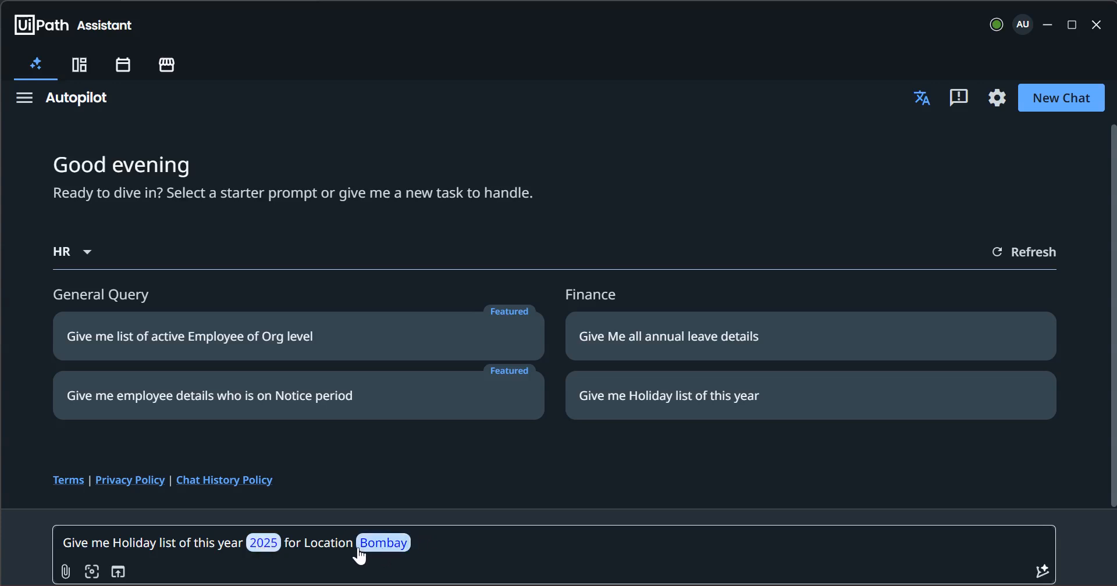
# Step: Delete the fixed word "Location" from the holiday prompt, and undo the deletion
pyautogui.doubleClick(318, 543)
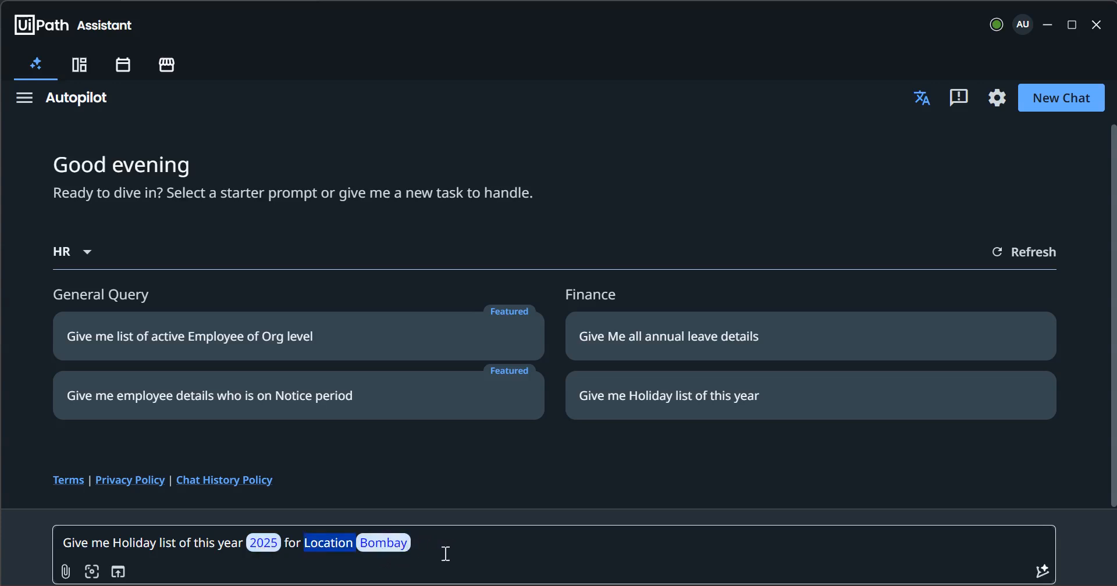
pyautogui.click(498, 548)
pyautogui.doubleClick(340, 544)
pyautogui.press('BackSpace')
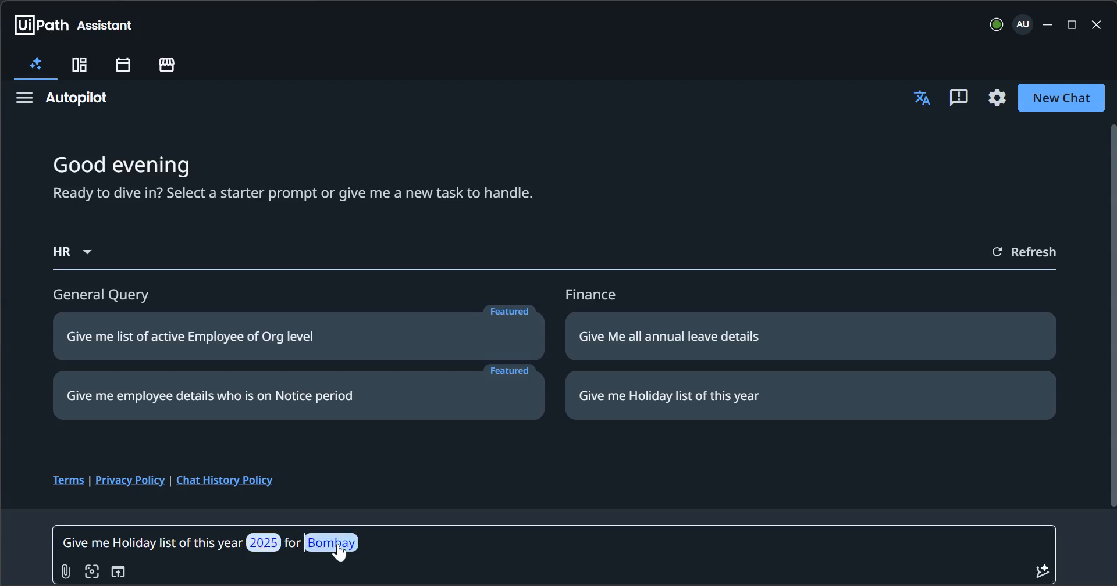
pyautogui.hotkey('ctrl', 'z')
pyautogui.click(463, 542)
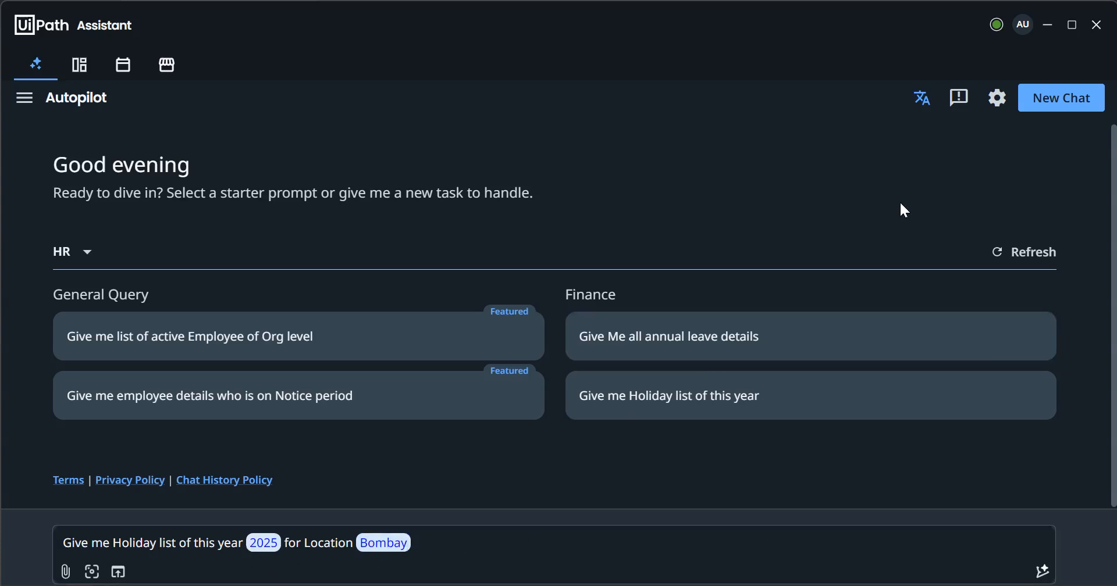
# Step: Open the Autopilot settings to check the profile's role, department and location, and close them
pyautogui.click(996, 102)
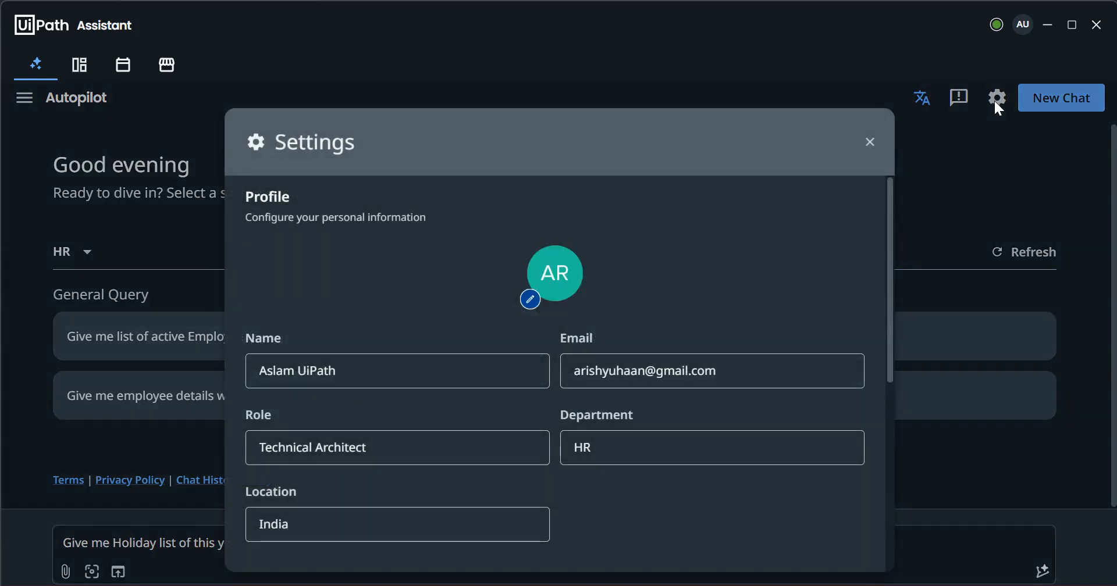
pyautogui.click(869, 143)
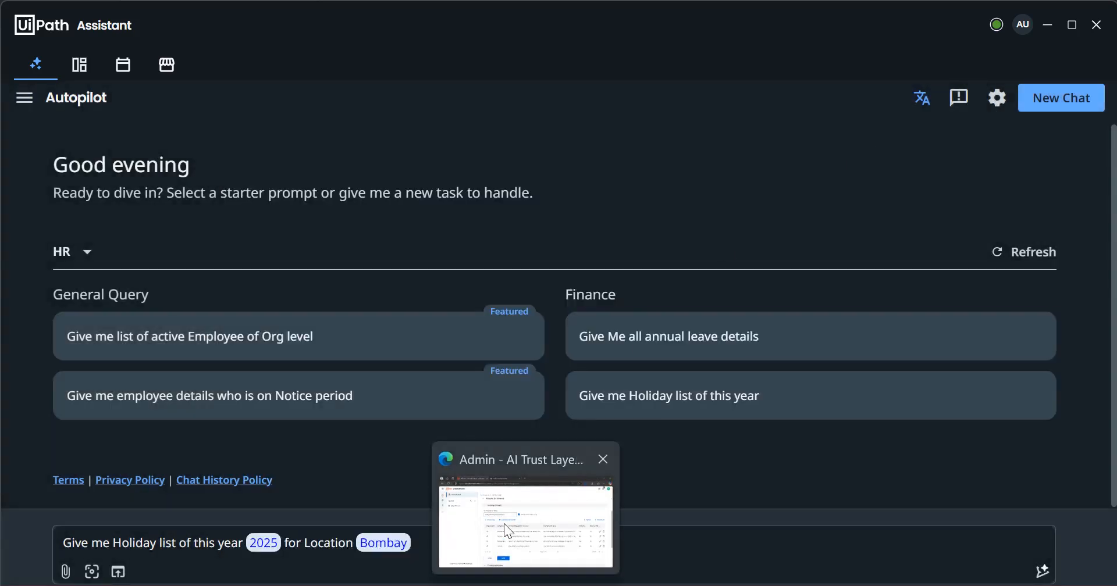
# Step: Switch to the browser and browse the GeneralQuery storage bucket in the Shared folder of UiPath Orchestrator
pyautogui.click(504, 524)
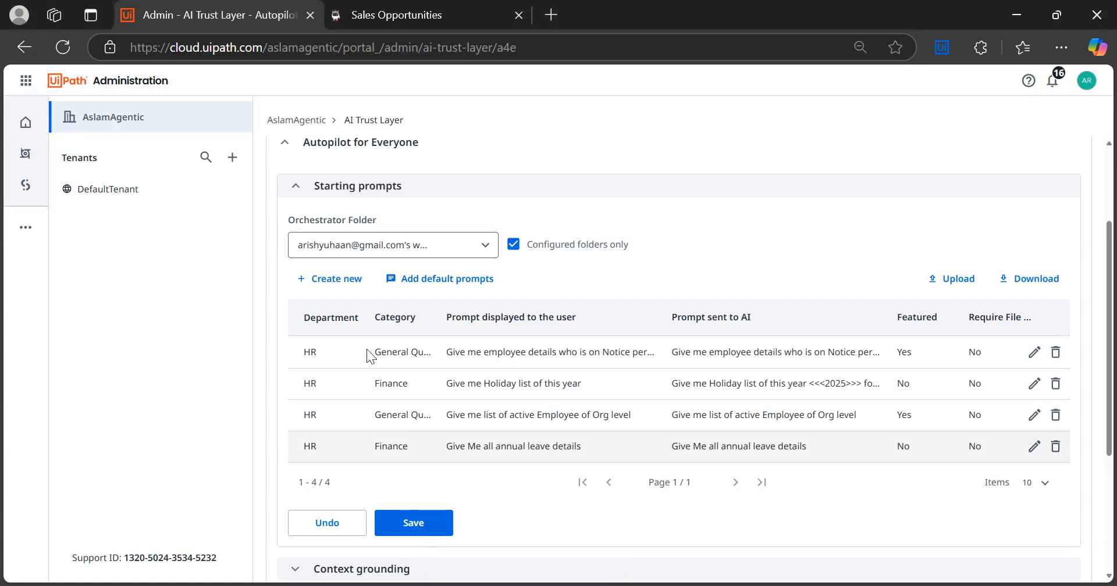
pyautogui.click(25, 153)
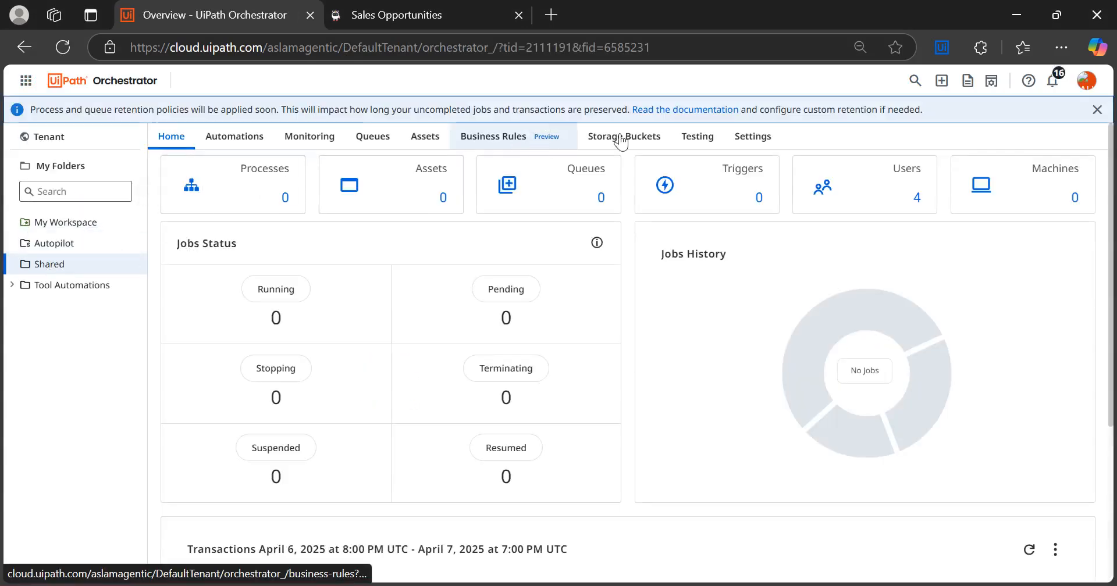
pyautogui.click(648, 139)
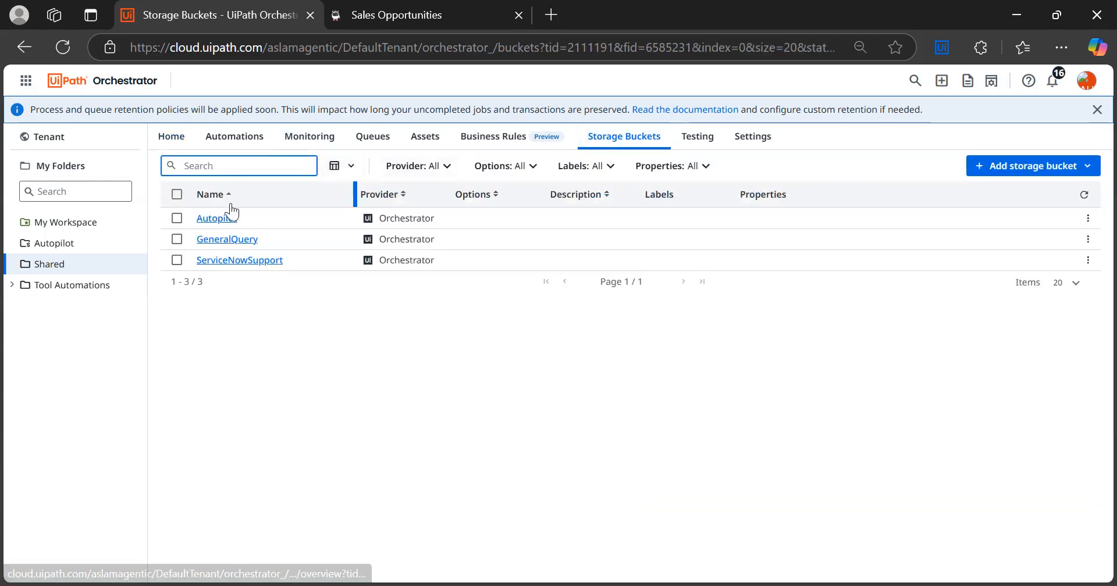
pyautogui.click(225, 244)
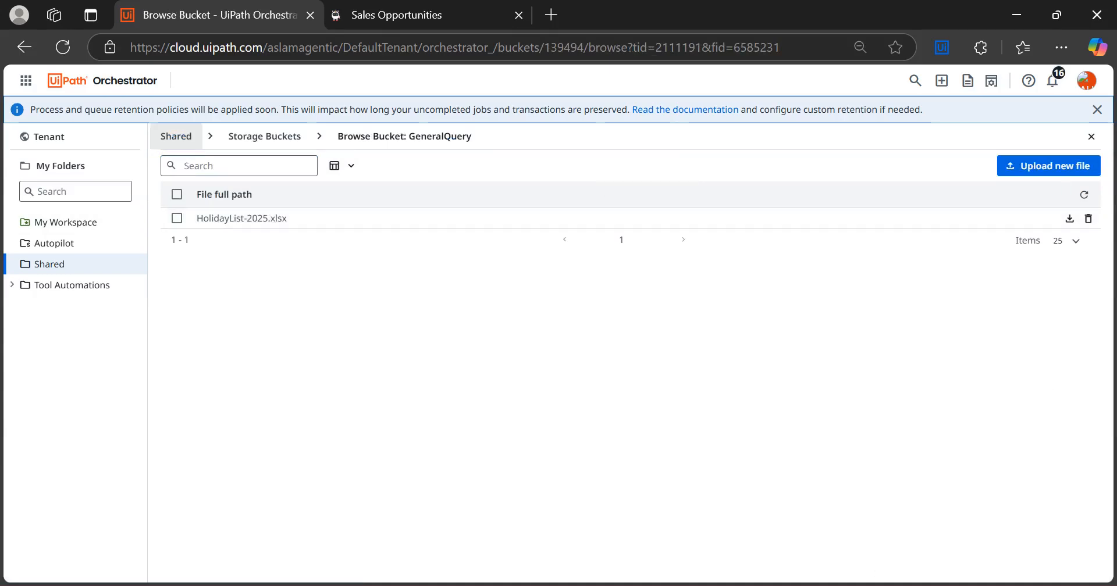
# Step: Open HolidayList-2025 from the Autopilot folder in Excel, review its holiday rows, and return to the Orchestrator page in the browser
pyautogui.click(756, 585)
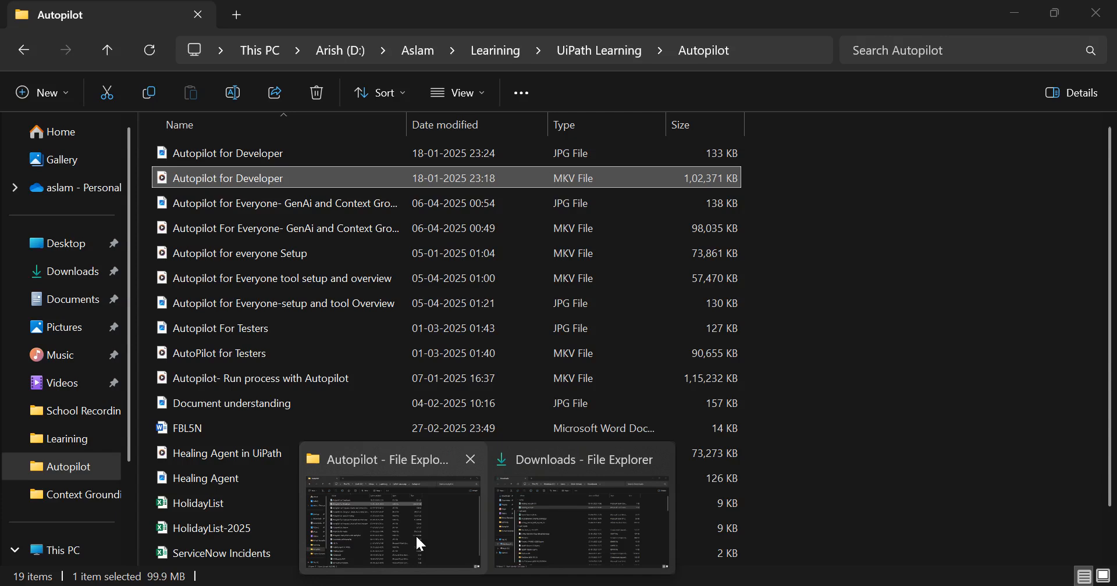
pyautogui.click(415, 535)
pyautogui.scroll(-1, 872, 279)
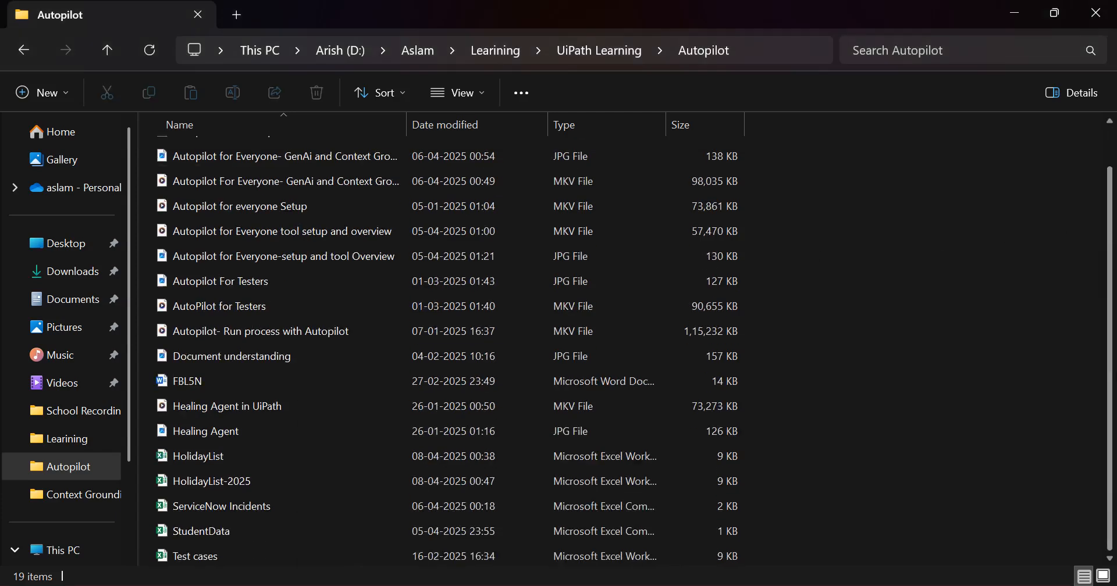
pyautogui.doubleClick(229, 478)
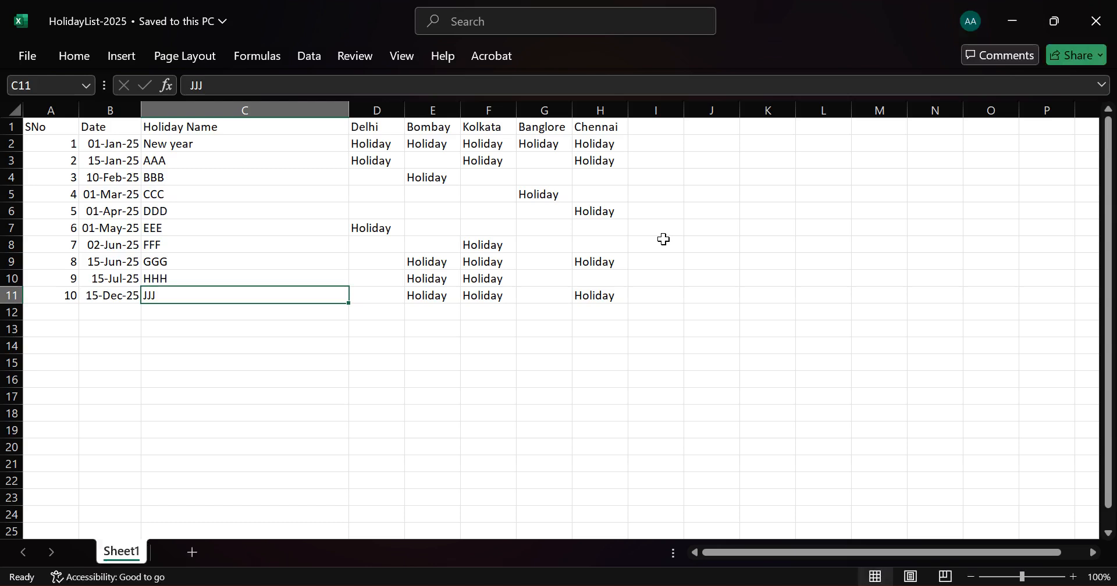
pyautogui.click(110, 142)
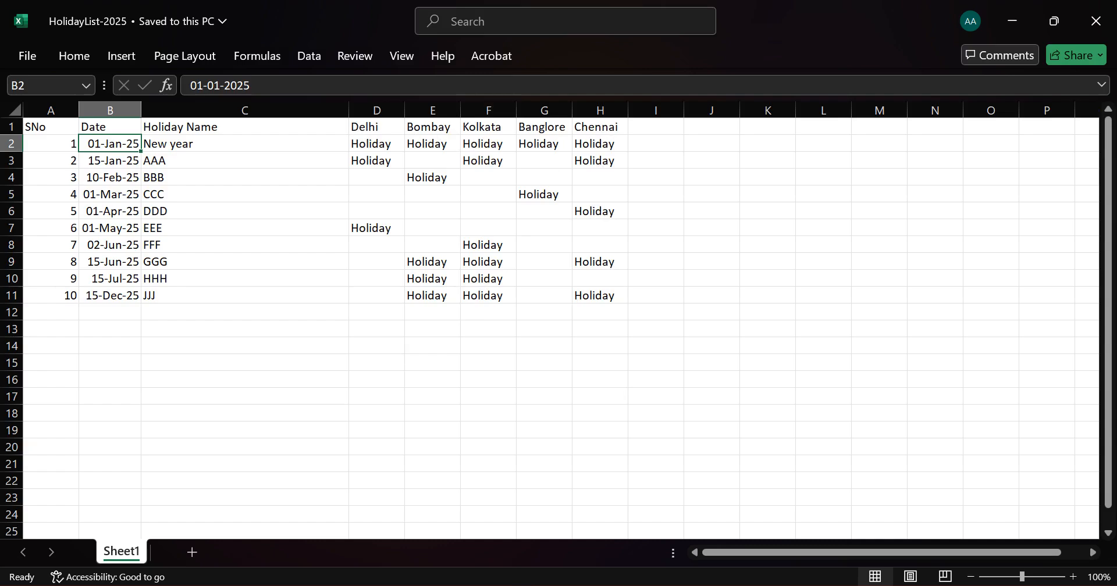
pyautogui.click(567, 509)
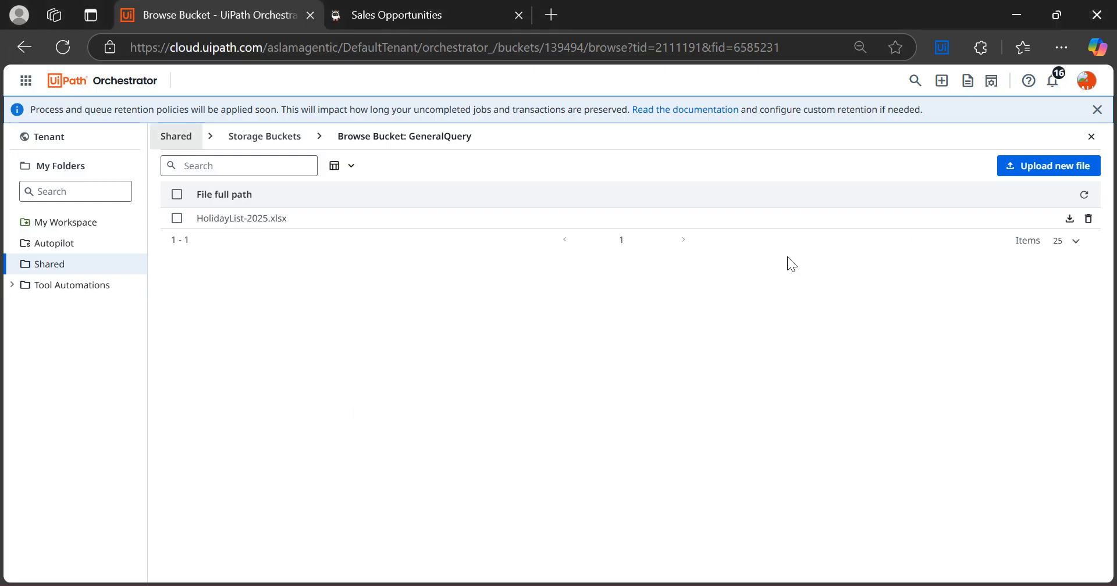
# Step: Request deletion of HolidayList-2025.xlsx from the GeneralQuery bucket and decline the confirmation
pyautogui.click(1088, 219)
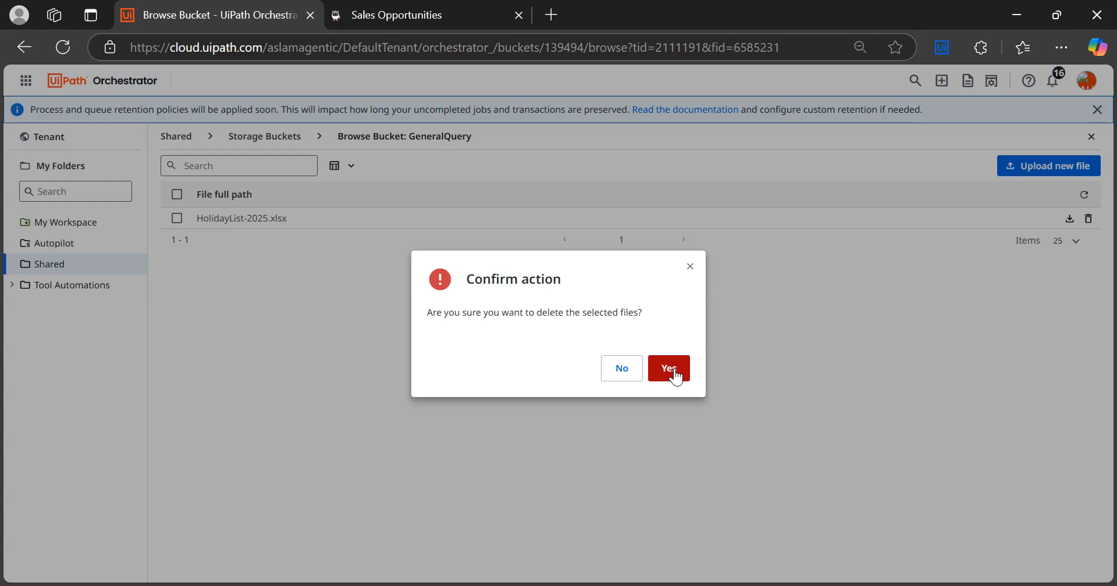
pyautogui.click(627, 373)
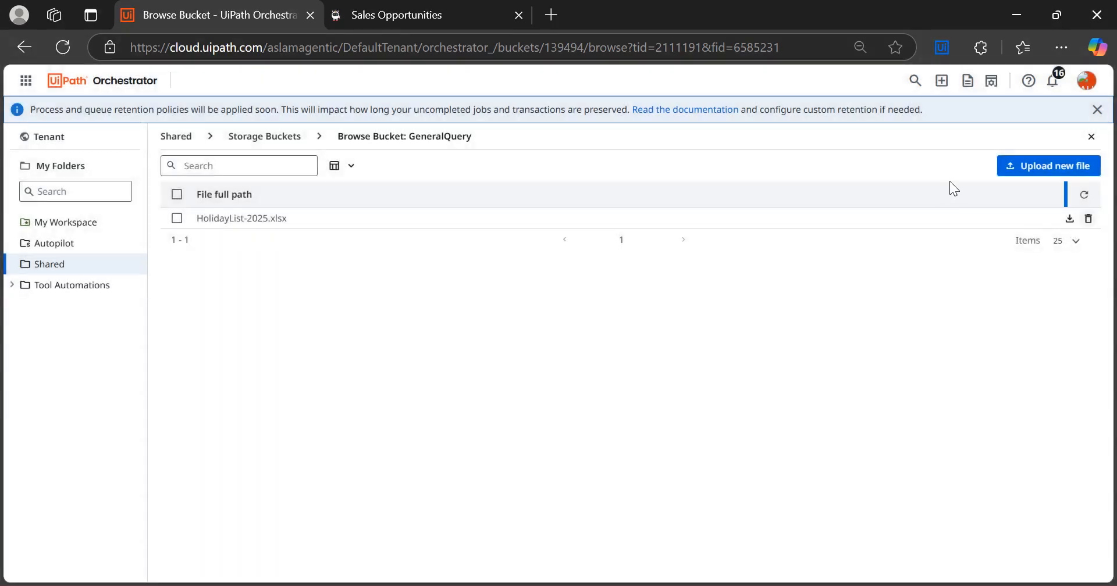
# Step: Upload HolidayList-2025.xlsx from the local Autopilot folder to the GeneralQuery bucket and refresh the file list
pyautogui.click(1027, 174)
pyautogui.click(709, 180)
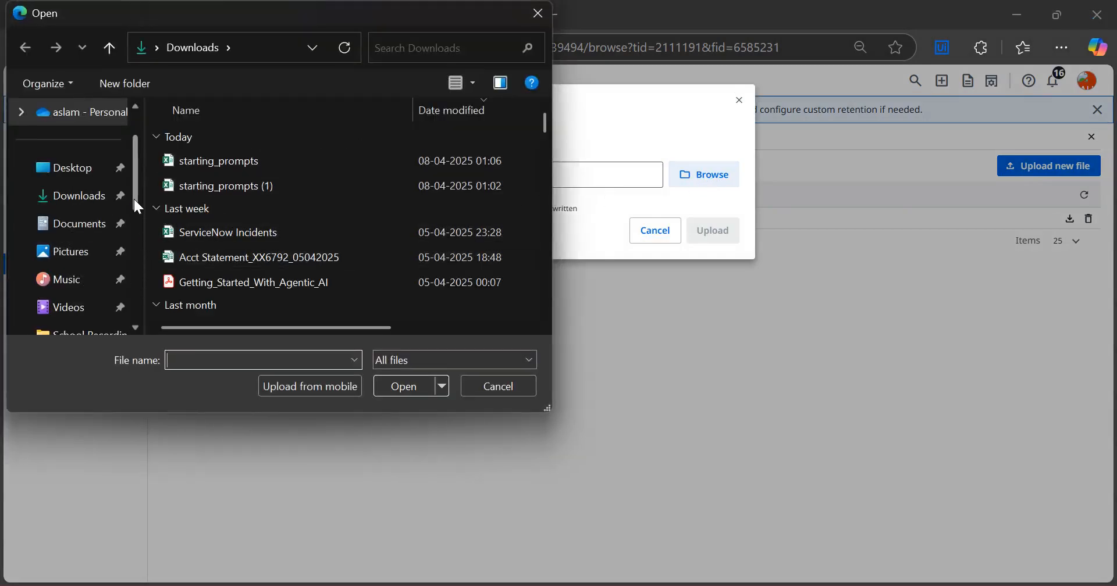
pyautogui.moveTo(134, 199); pyautogui.dragTo(137, 243)
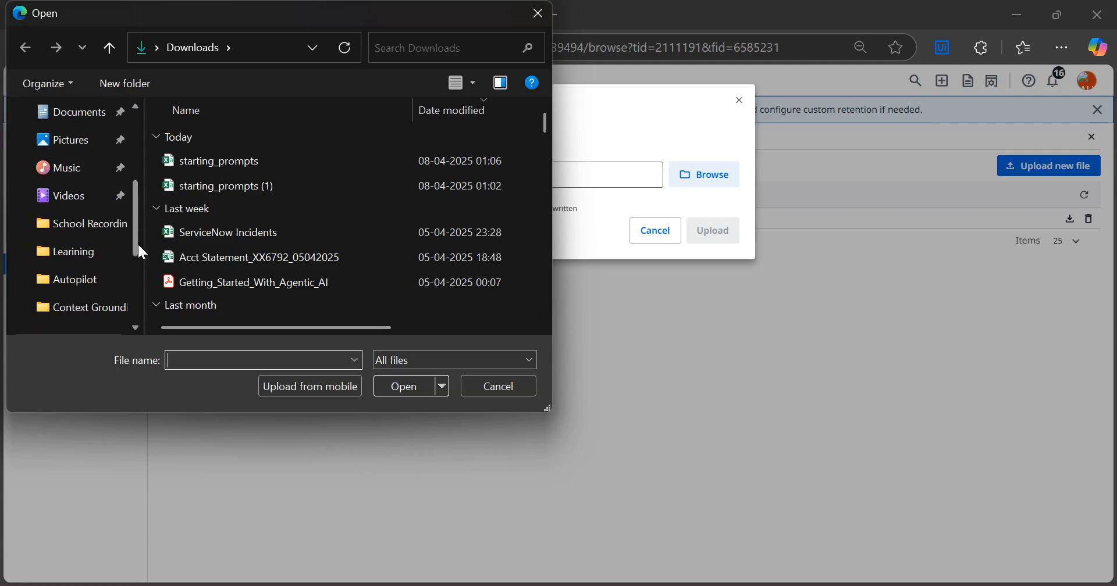
pyautogui.click(76, 283)
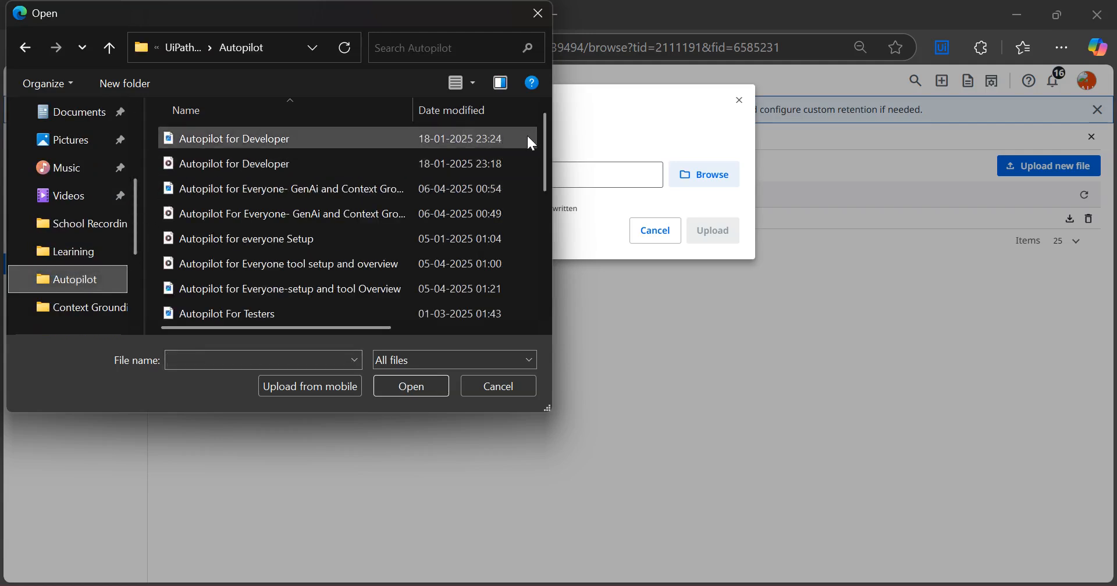
pyautogui.click(204, 356)
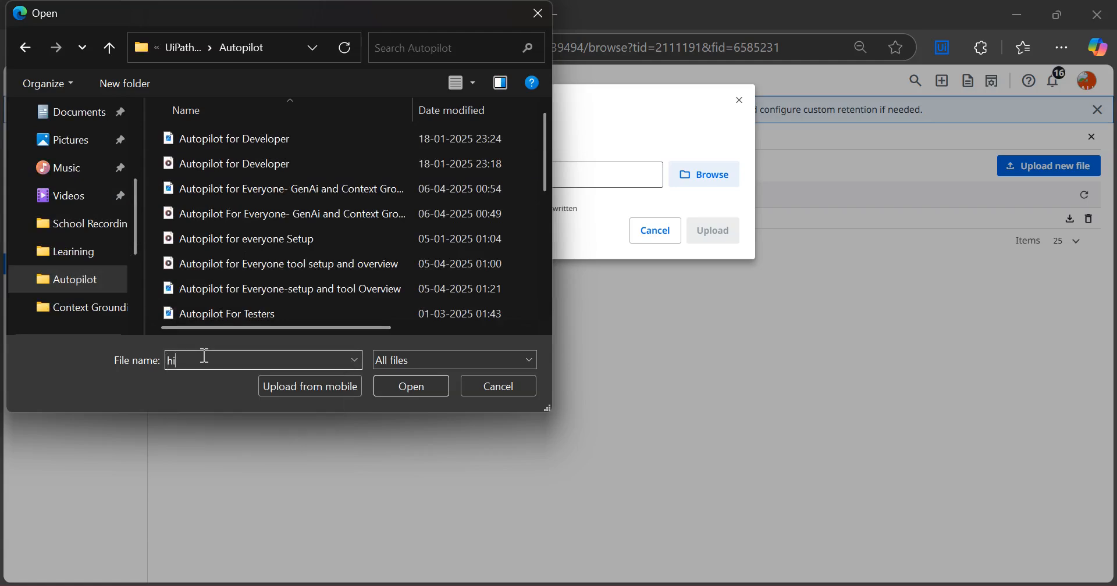
pyautogui.write('hol')
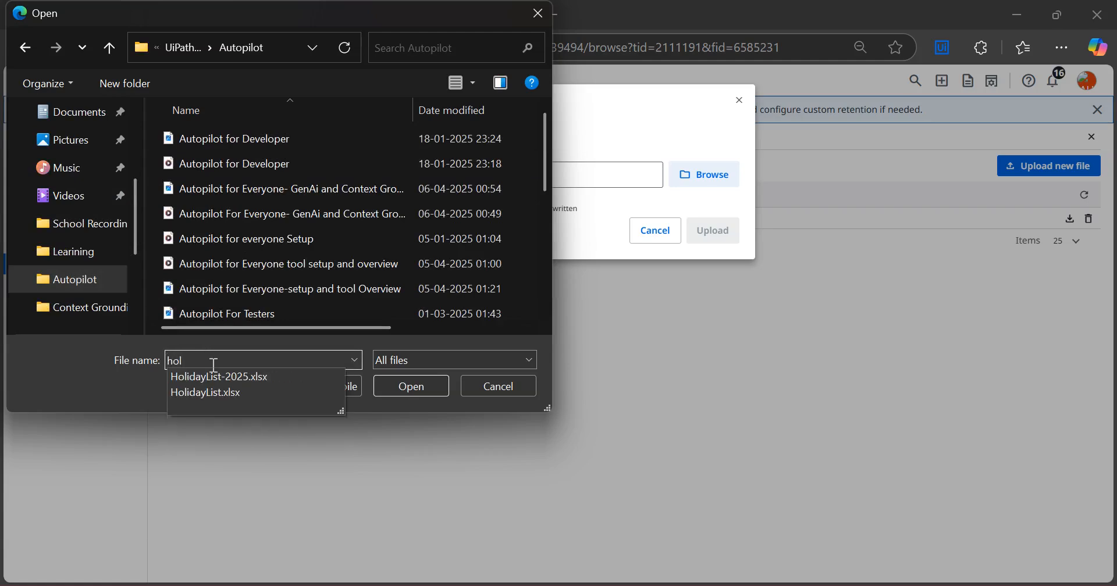
pyautogui.click(217, 378)
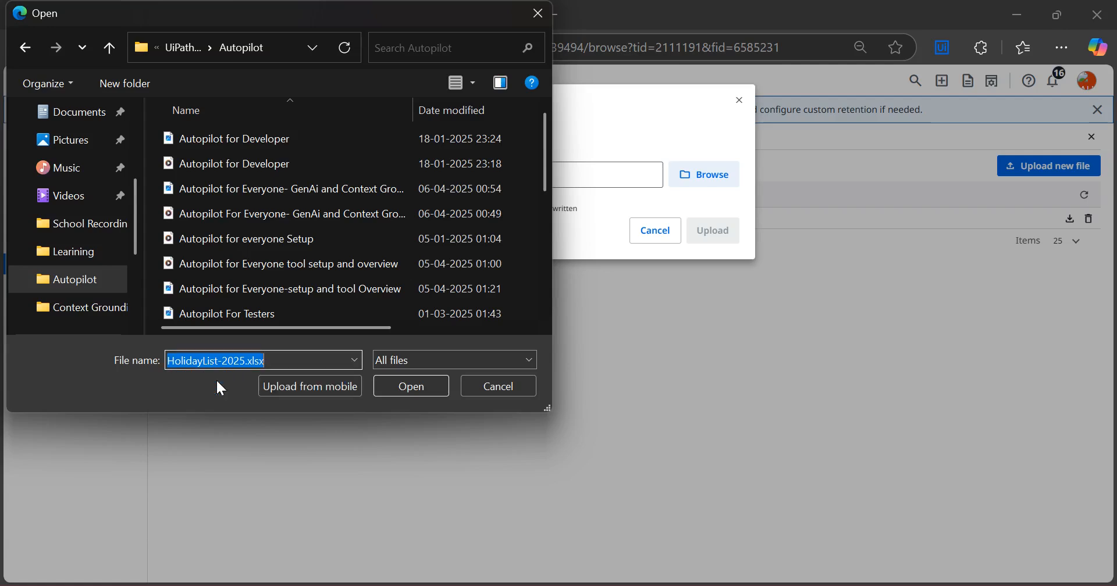
pyautogui.click(399, 383)
pyautogui.click(716, 233)
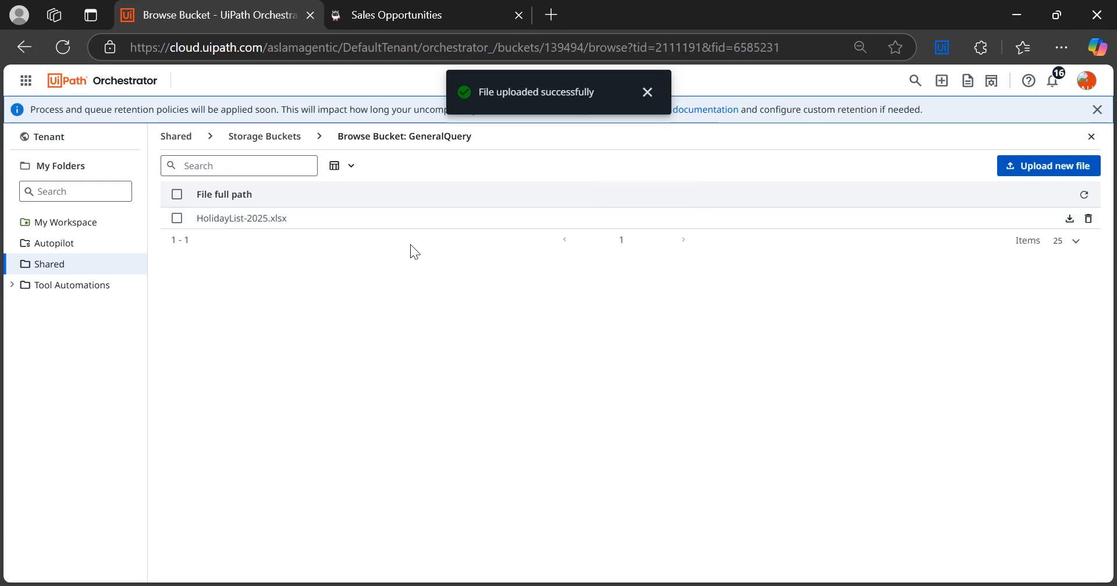
pyautogui.click(1085, 195)
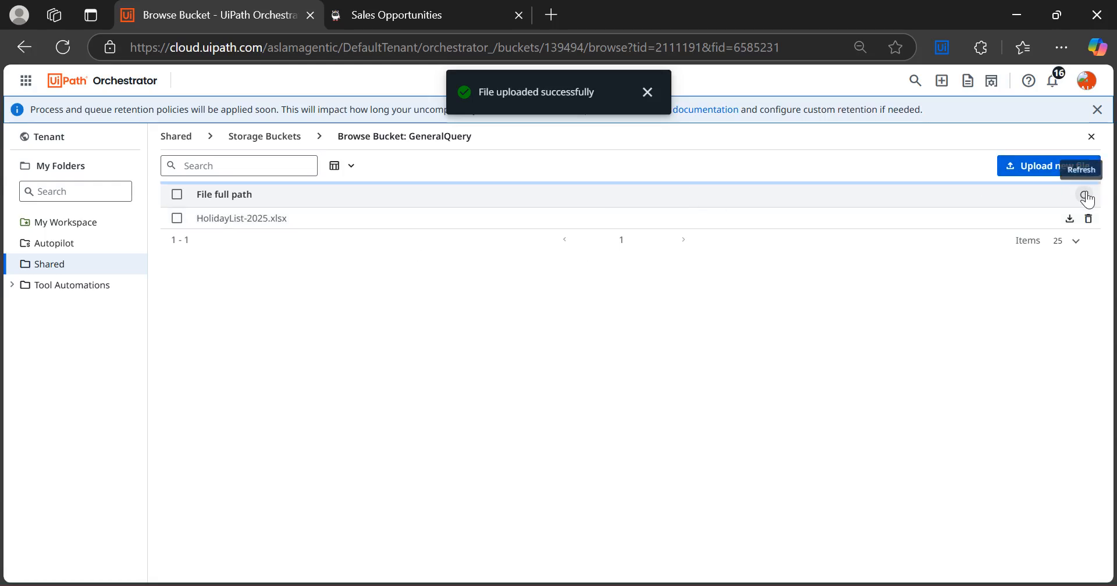
# Step: Open the bucket's HolidayList-2025.xlsx in the browser viewer to check its contents, and close that tab
pyautogui.click(1070, 220)
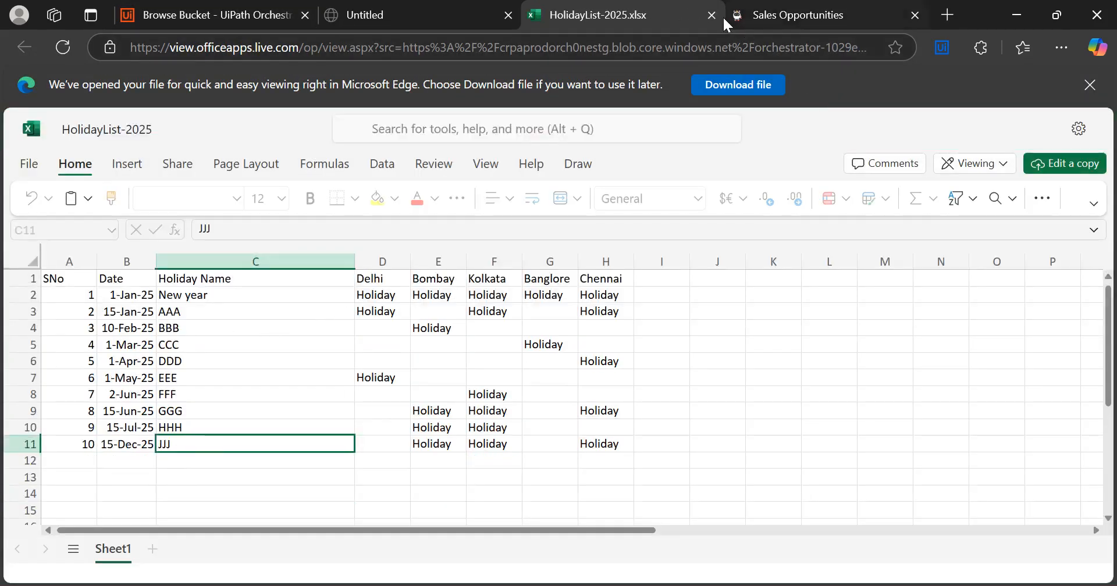
pyautogui.click(711, 15)
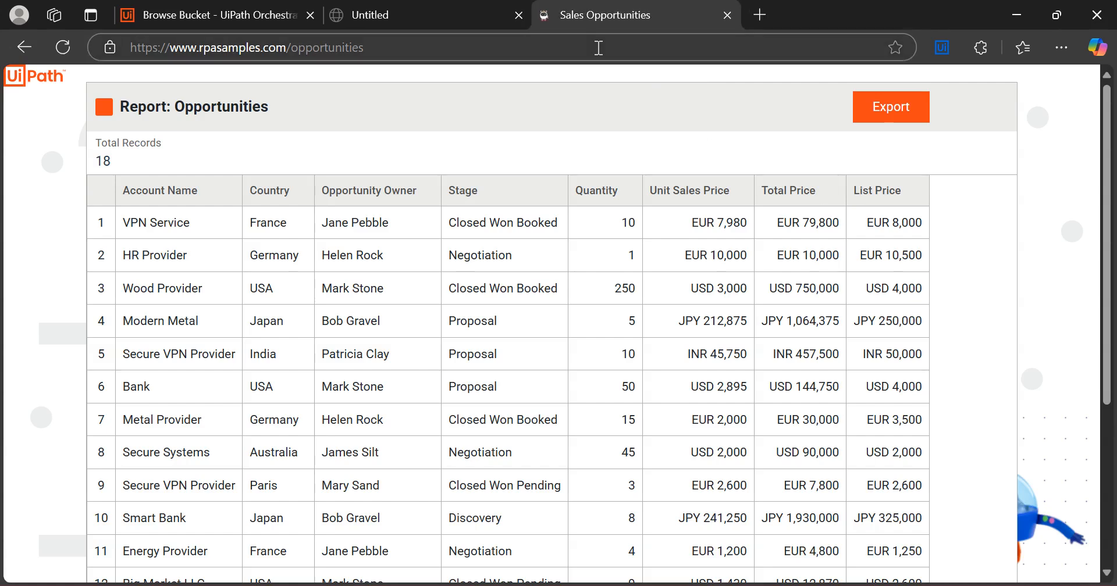
# Step: Open the AI Trust Layer usage page of the aslamagentic organization in a new browser tab
pyautogui.click(387, 46)
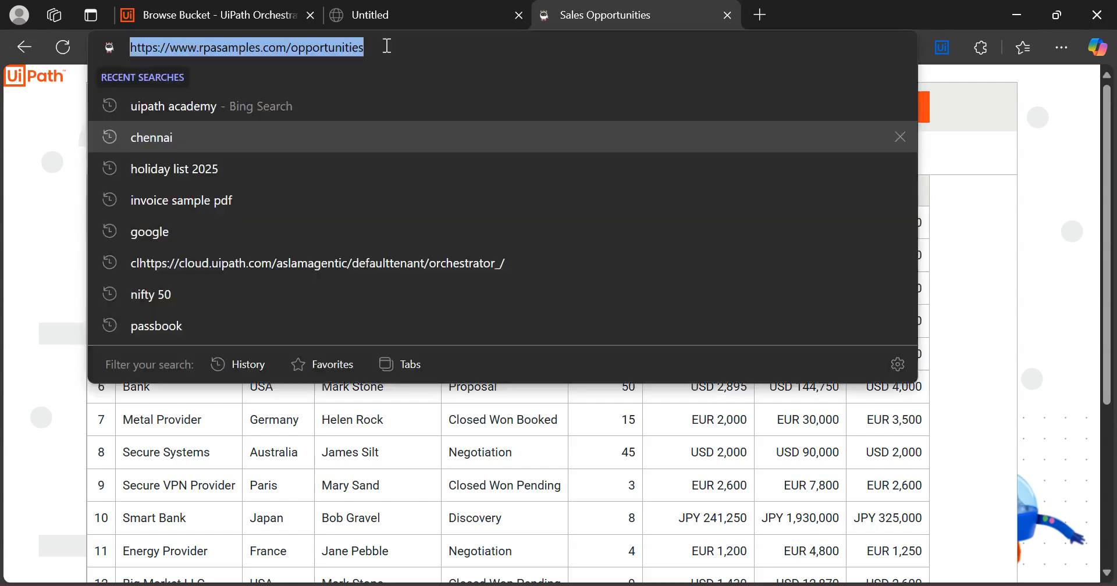
pyautogui.click(766, 12)
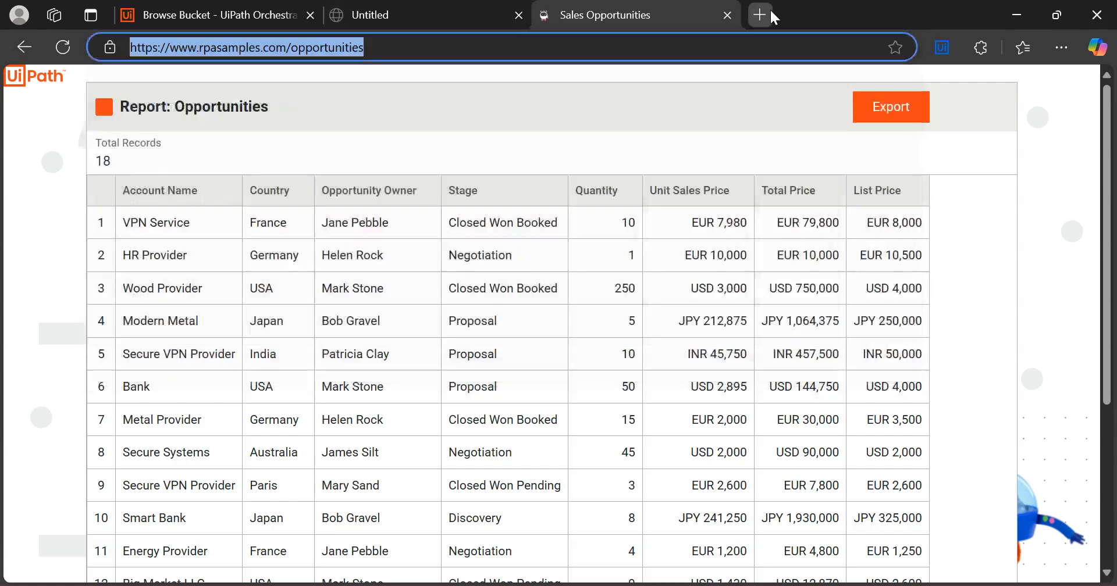
pyautogui.write('cl')
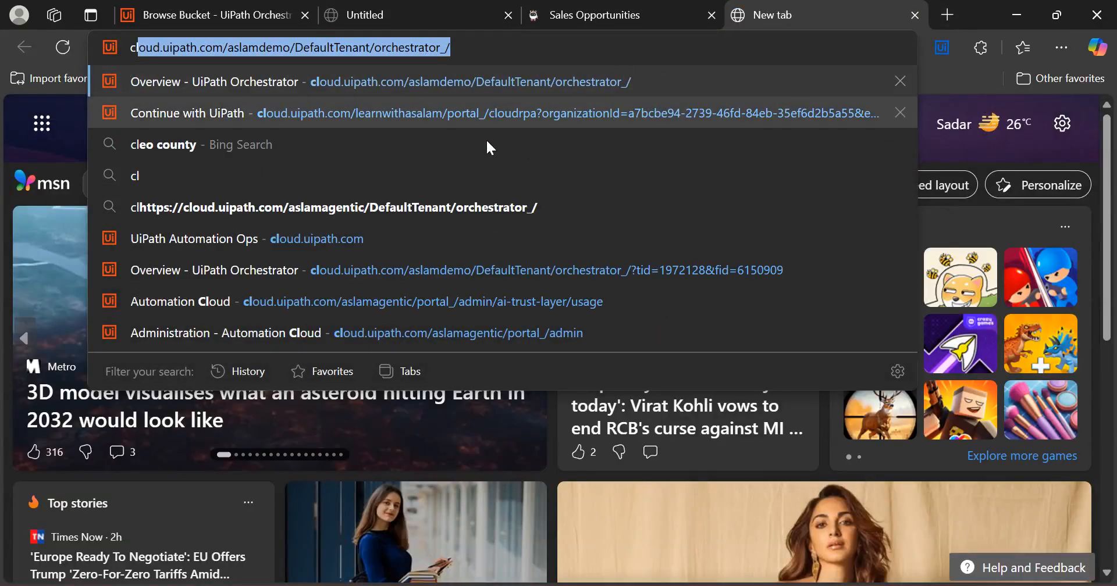
pyautogui.click(429, 302)
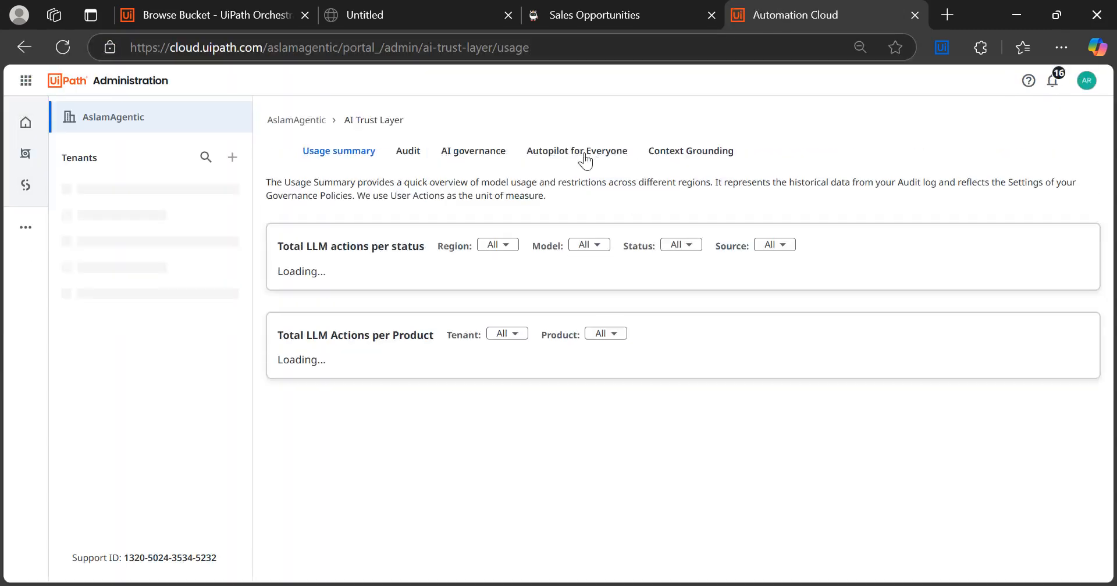
# Step: Show the Context Grounding indexes of the Shared folder and widen the Data source column
pyautogui.click(694, 163)
pyautogui.click(326, 349)
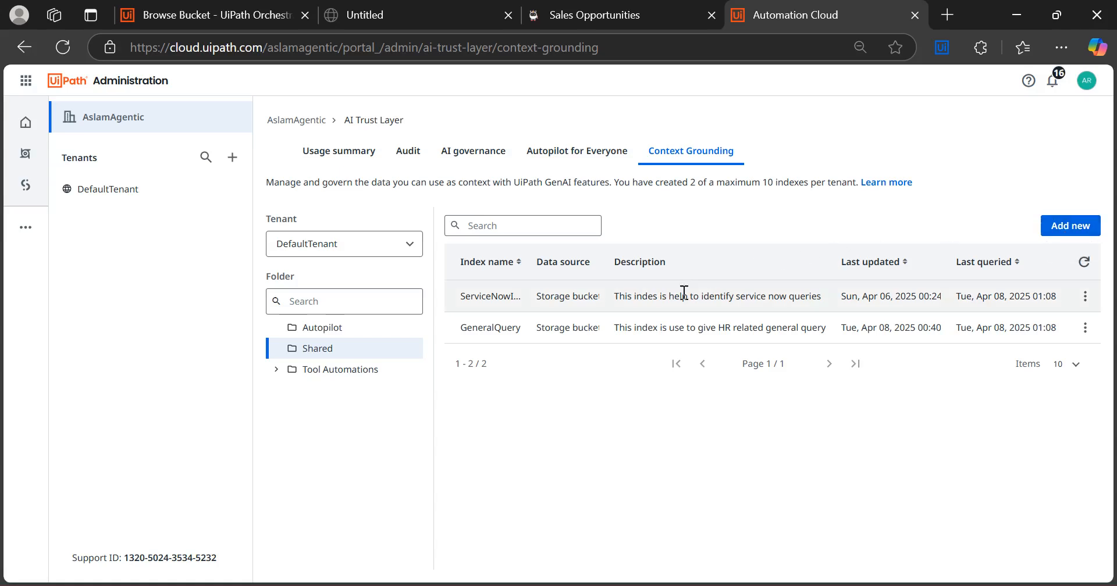
pyautogui.moveTo(605, 263); pyautogui.dragTo(682, 263)
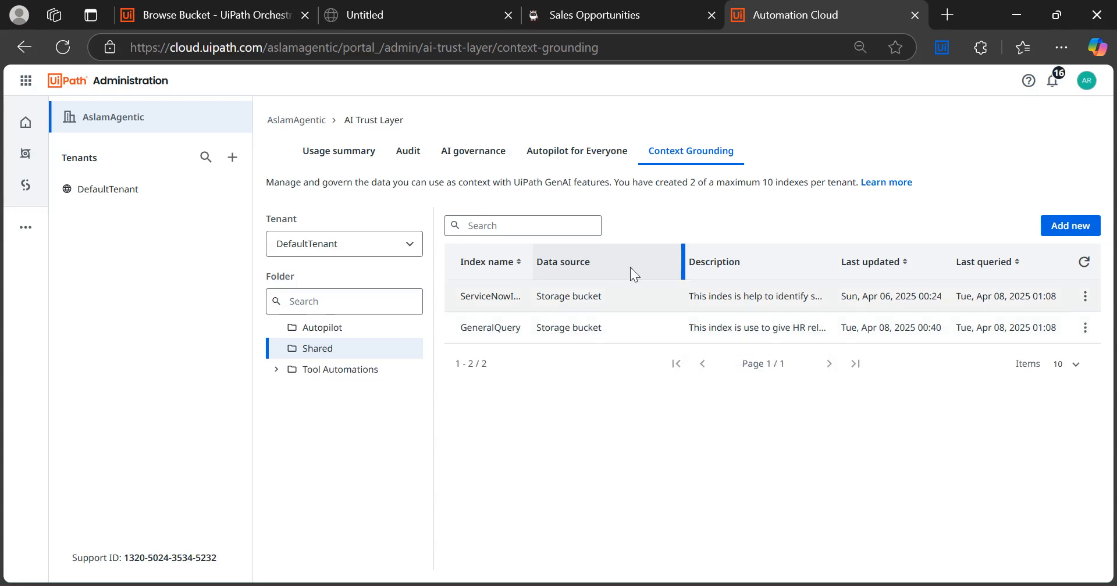
# Step: Show the context grounding indexes enabled for Autopilot for Everyone in the DefaultTenant
pyautogui.click(578, 152)
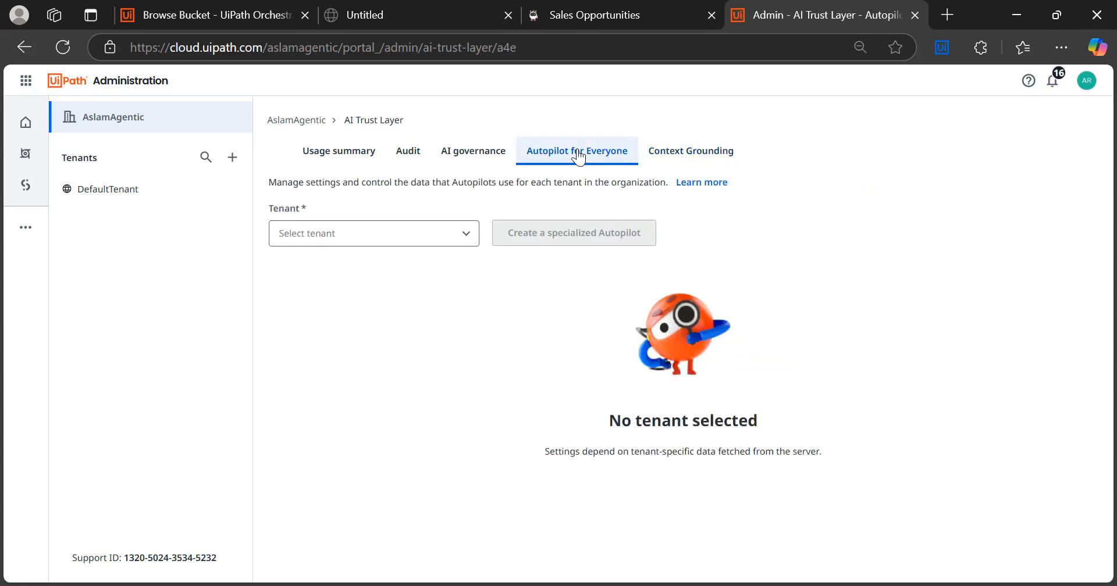
pyautogui.click(467, 236)
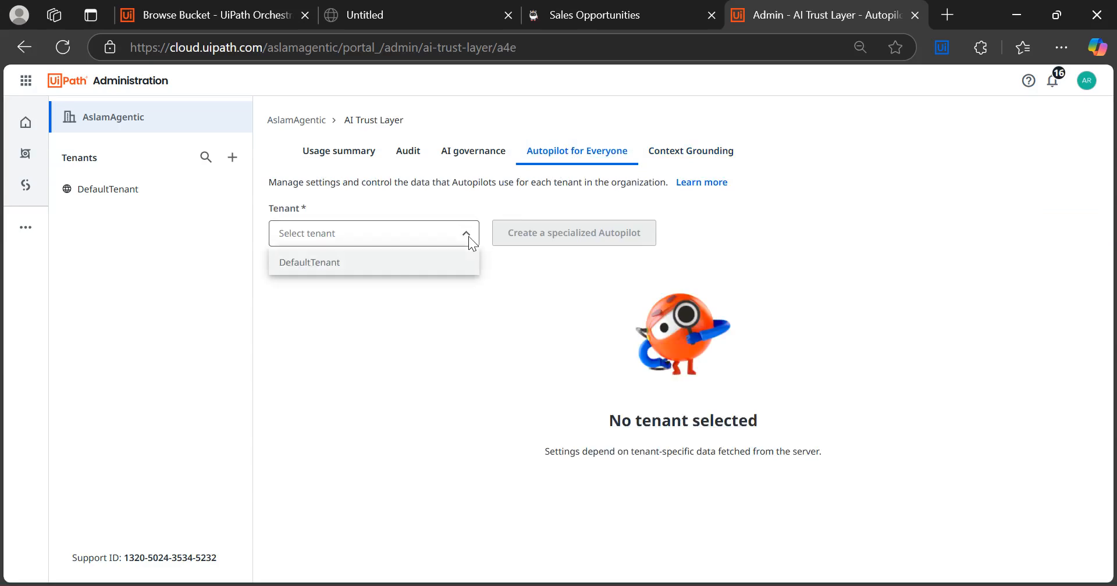
pyautogui.click(370, 271)
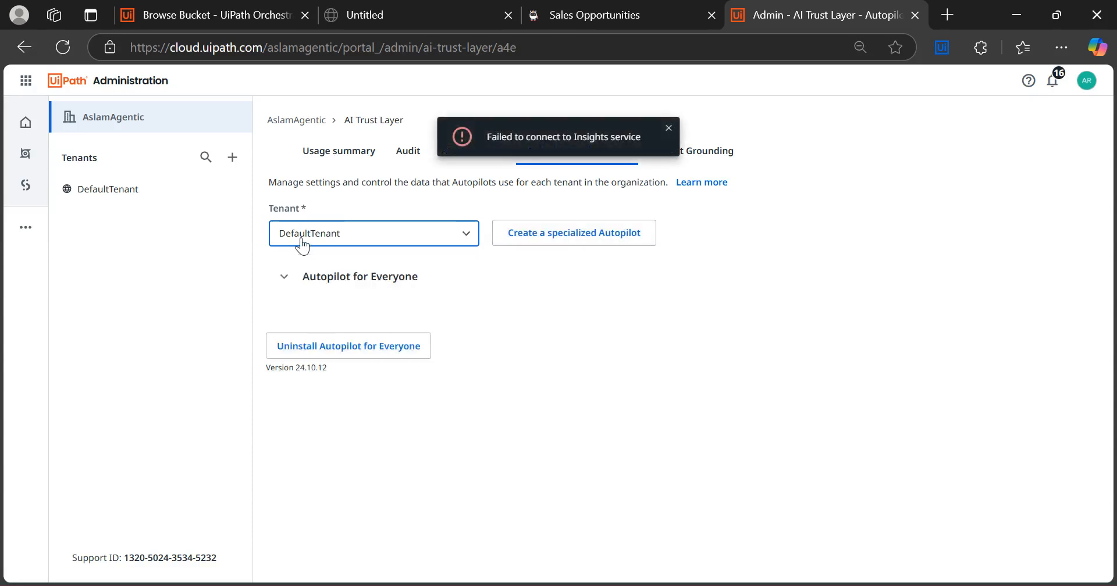
pyautogui.click(284, 278)
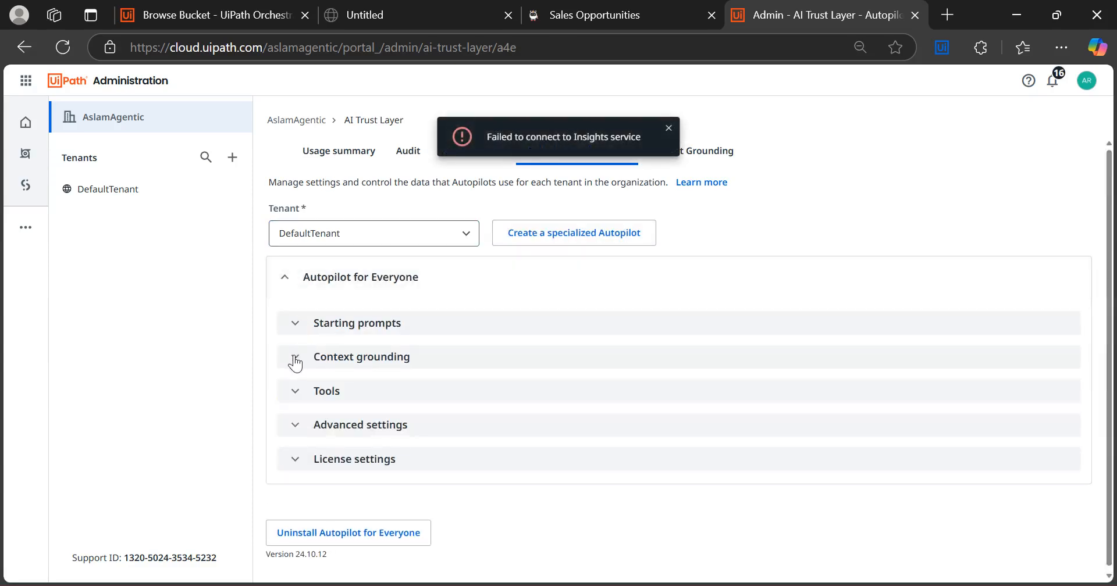
pyautogui.click(295, 359)
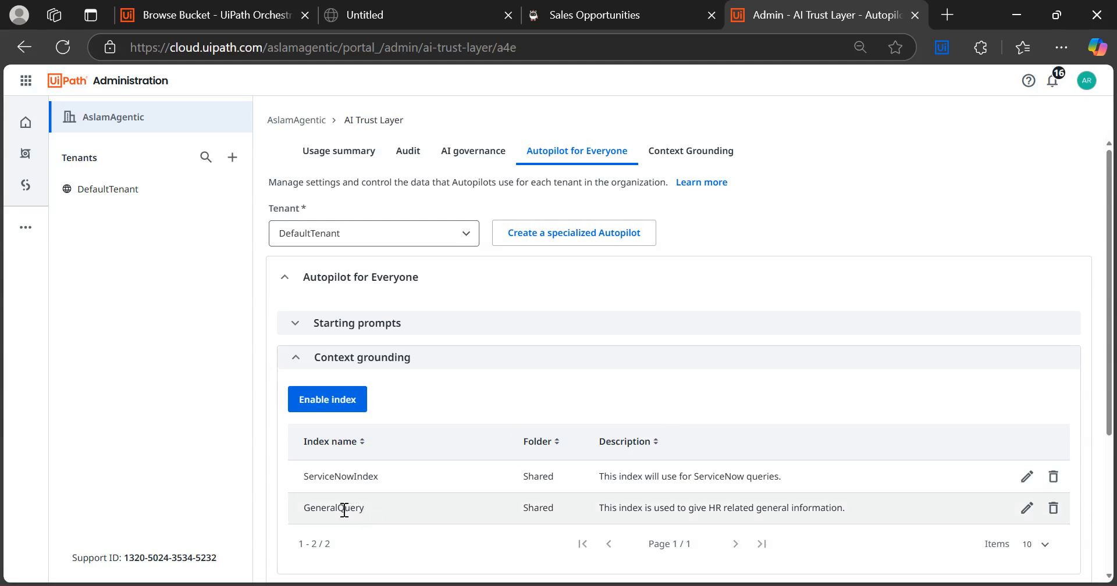
# Step: Switch to UiPath Assistant and submit the "Give me Holiday list of this year" starter prompt for 2025 and location Delhi
pyautogui.moveTo(756, 585)
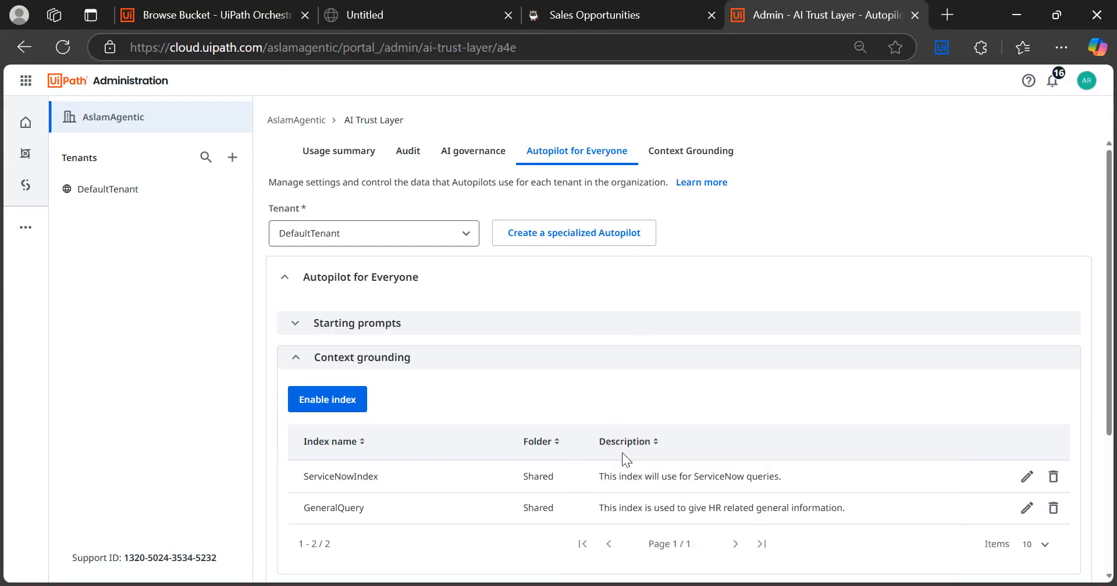
pyautogui.moveTo(525, 585)
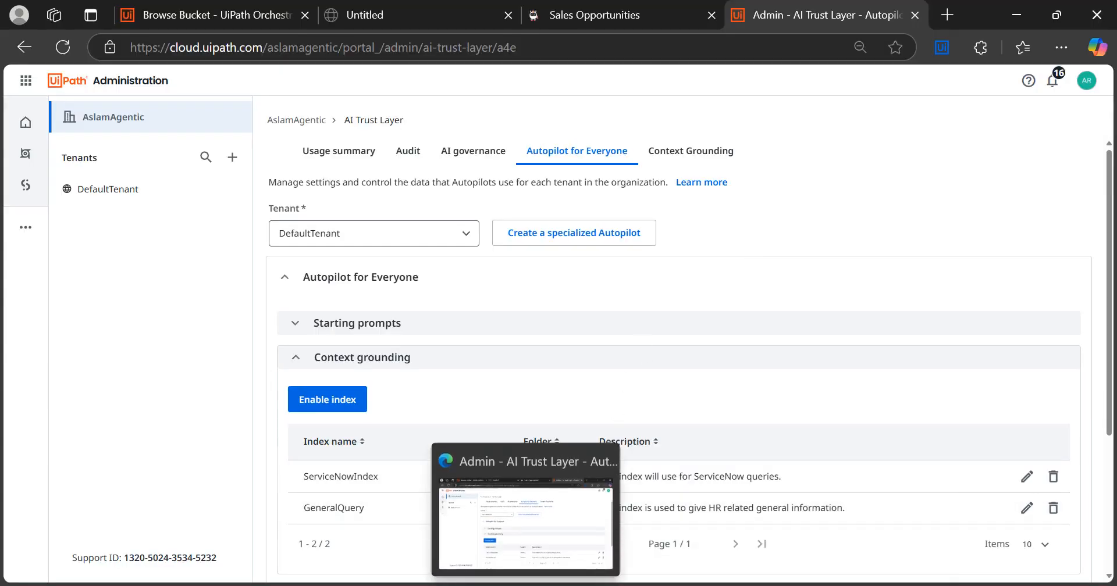
pyautogui.moveTo(640, 585)
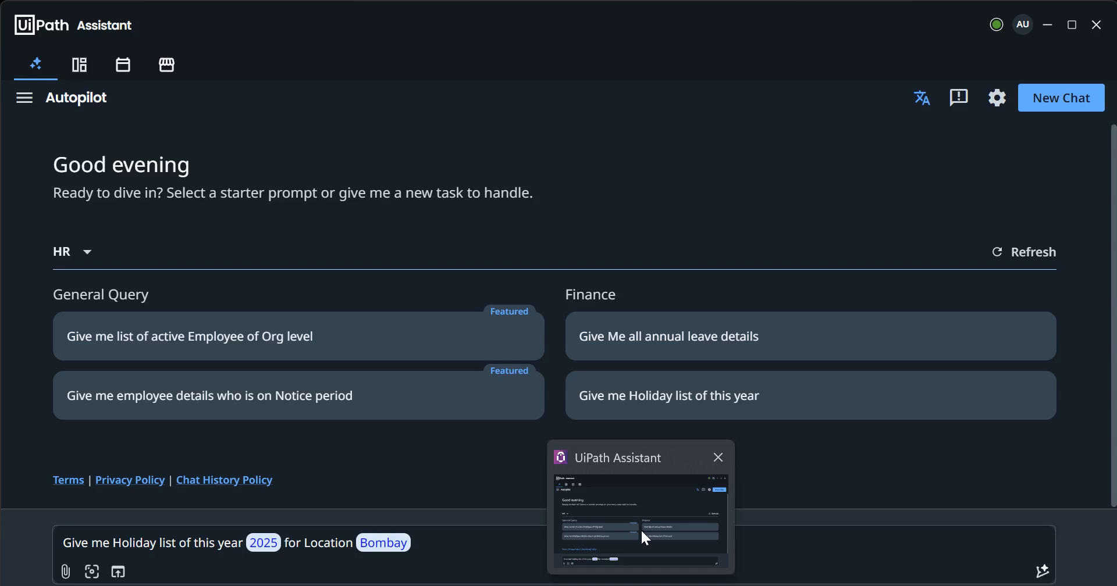
pyautogui.click(641, 528)
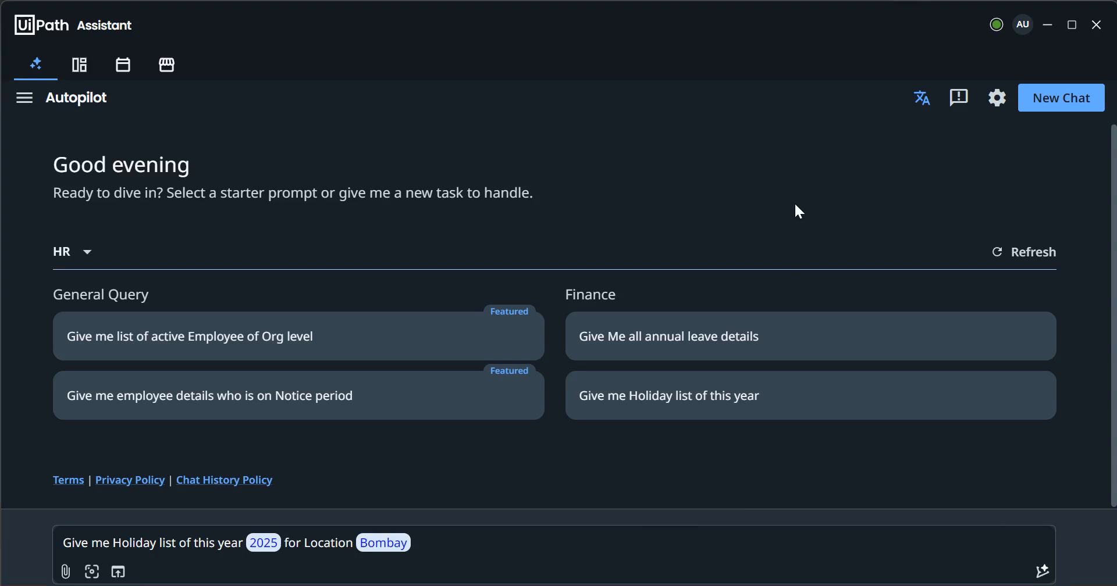
pyautogui.click(678, 403)
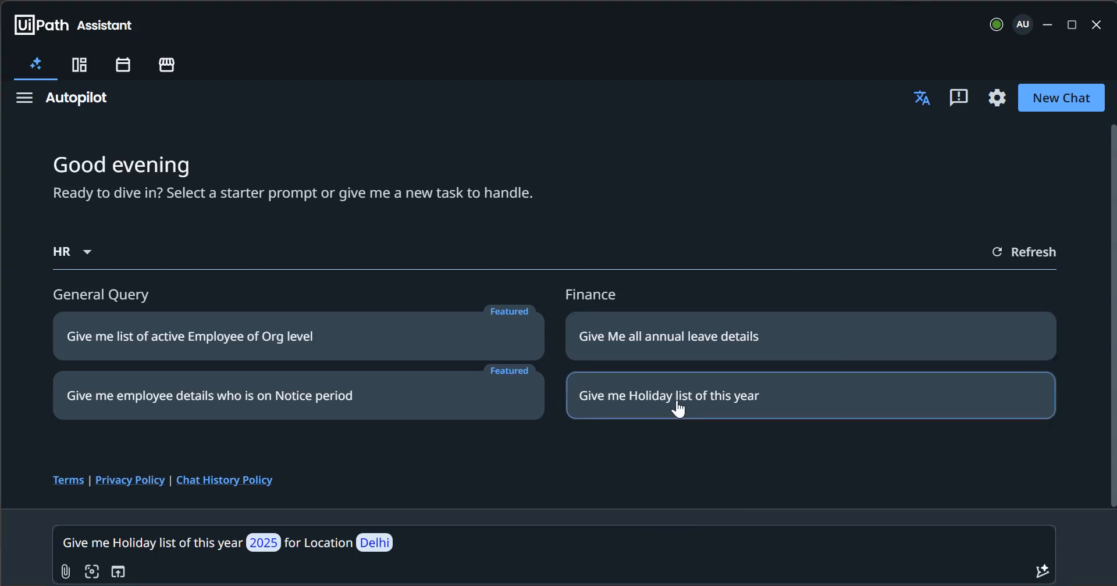
pyautogui.click(1042, 572)
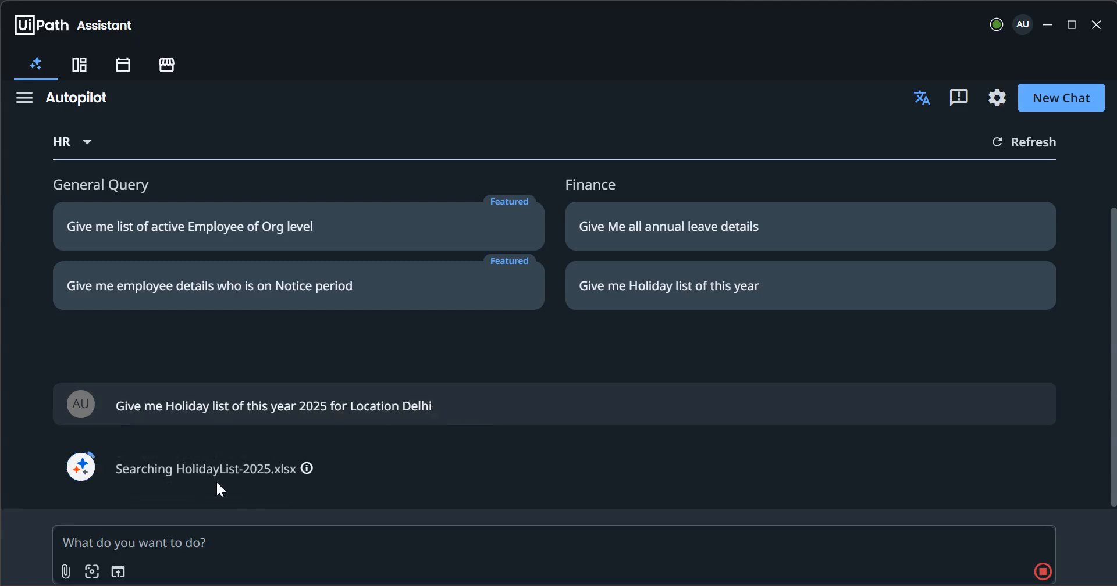
# Step: Copy the sent prompt, extend it to "Give me Holiday list of this year 2025 for Location Delhi from Genralquery index", and submit it
pyautogui.moveTo(306, 468)
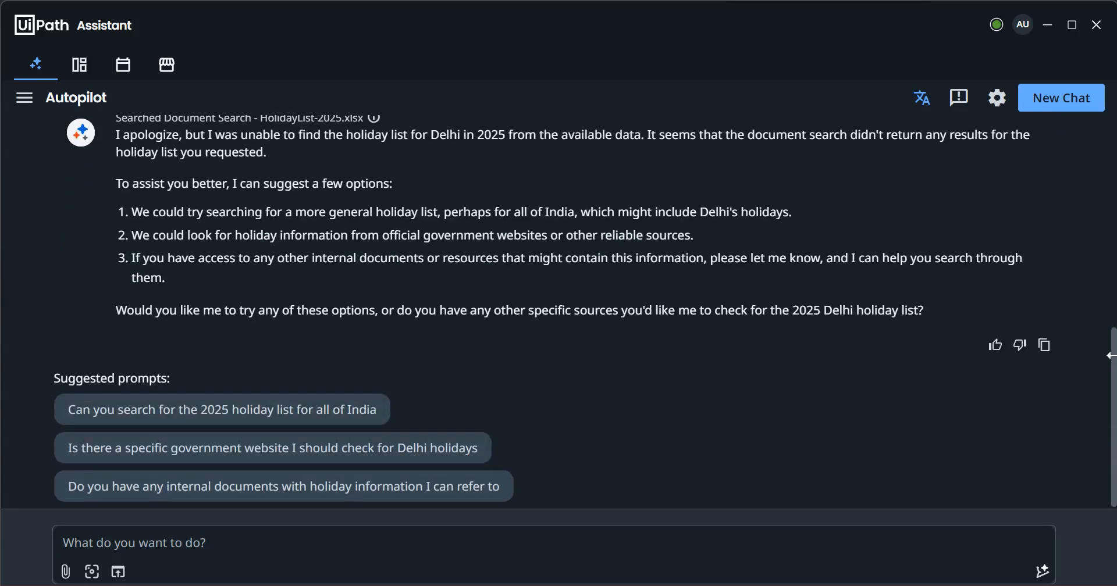
pyautogui.moveTo(1113, 364); pyautogui.dragTo(1109, 303)
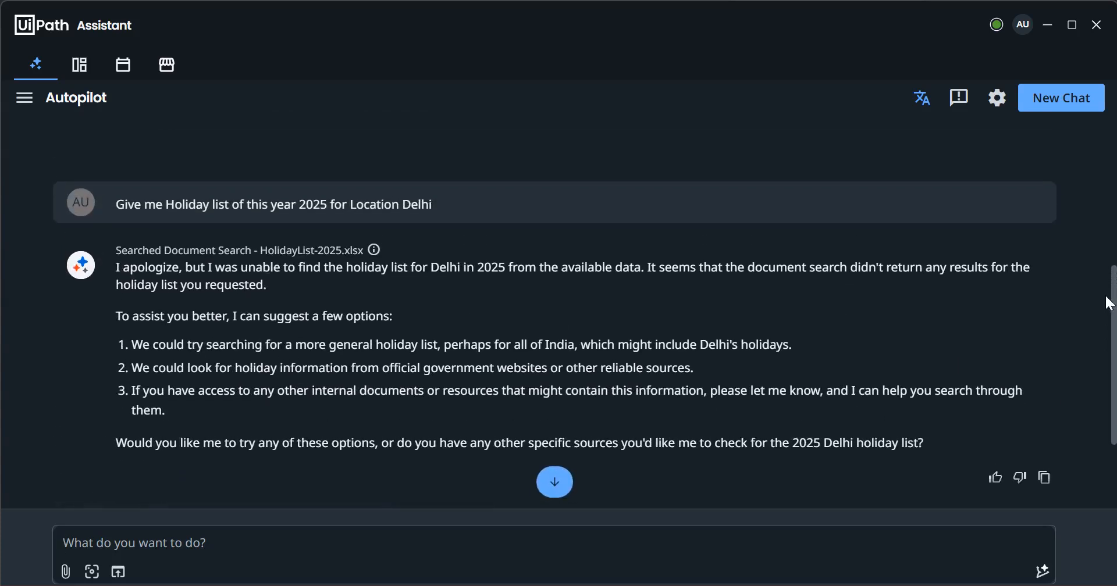
pyautogui.moveTo(440, 203); pyautogui.dragTo(95, 203)
pyautogui.hotkey('ctrl', 'c')
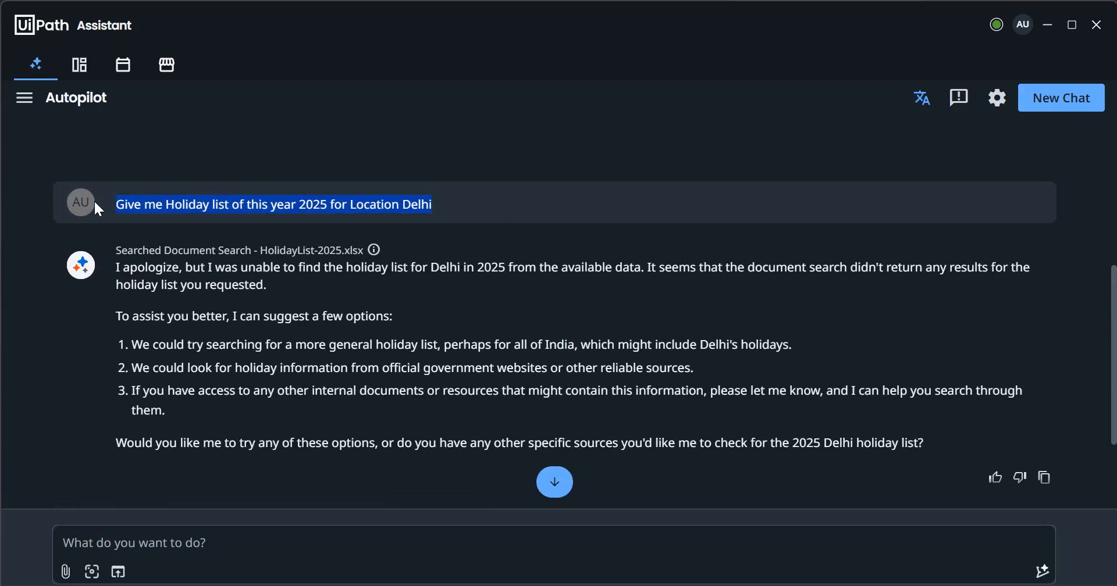
pyautogui.click(145, 541)
pyautogui.hotkey('ctrl', 'v')
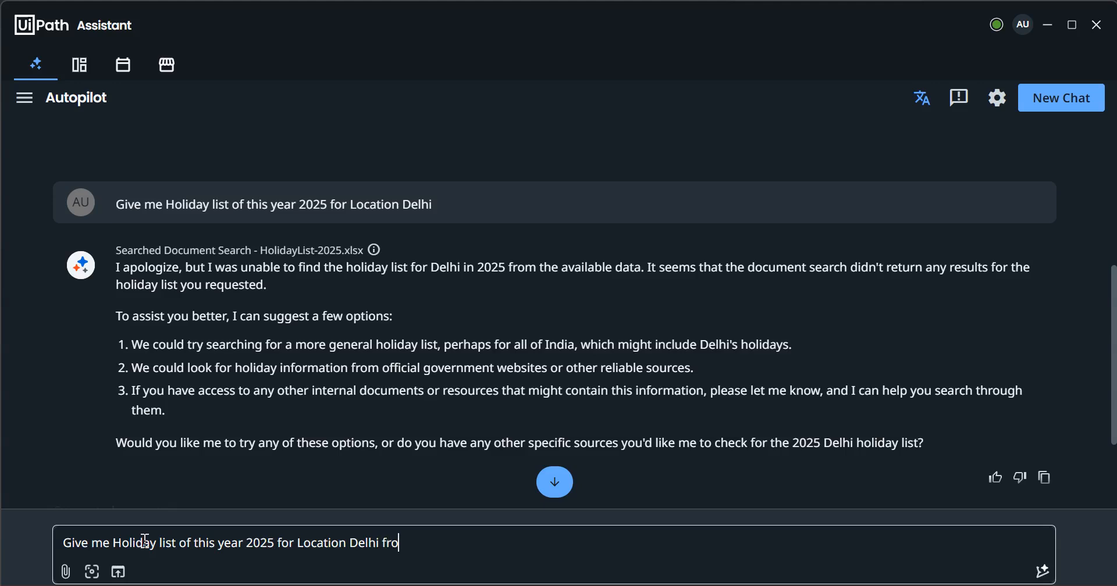
pyautogui.write('from Genralquery index')
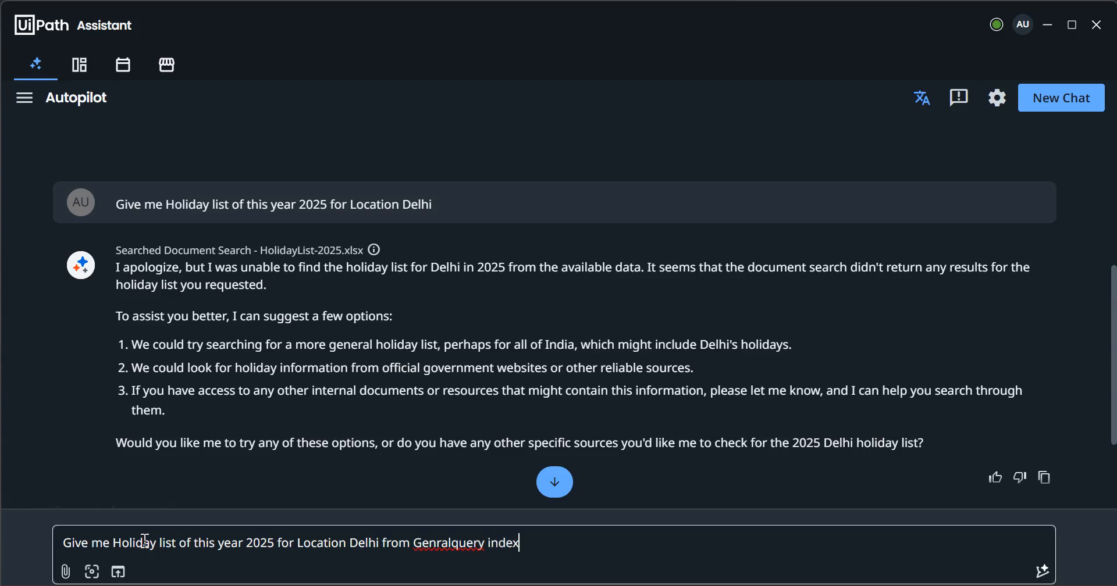
pyautogui.press('Return')
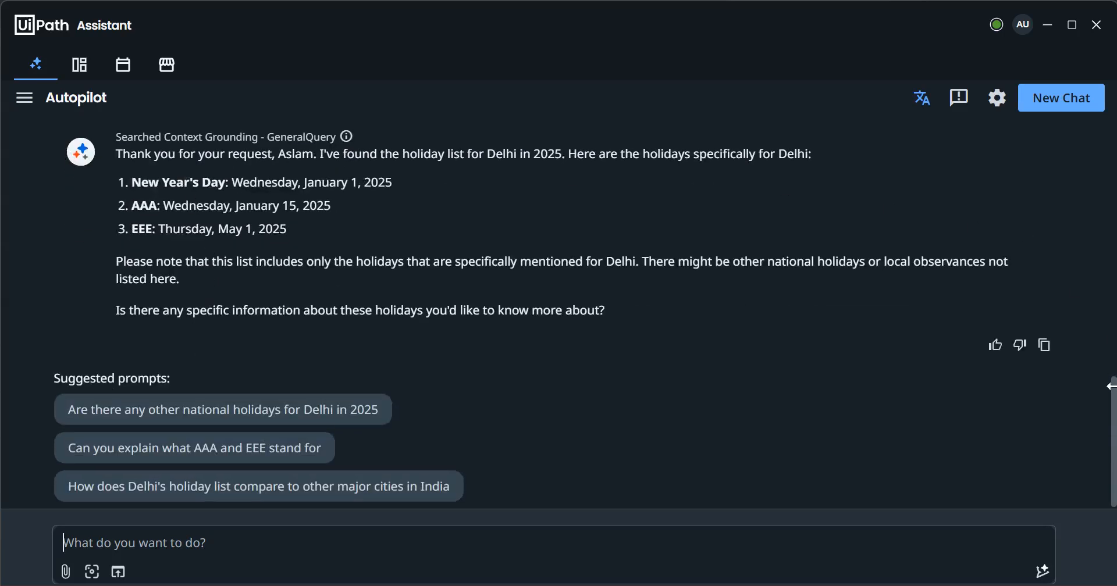
# Step: Compare Autopilot's Delhi holiday answer with the HolidayList-2025 workbook in Excel, and return to the chat in UiPath Assistant
pyautogui.moveTo(1112, 406); pyautogui.dragTo(1108, 320)
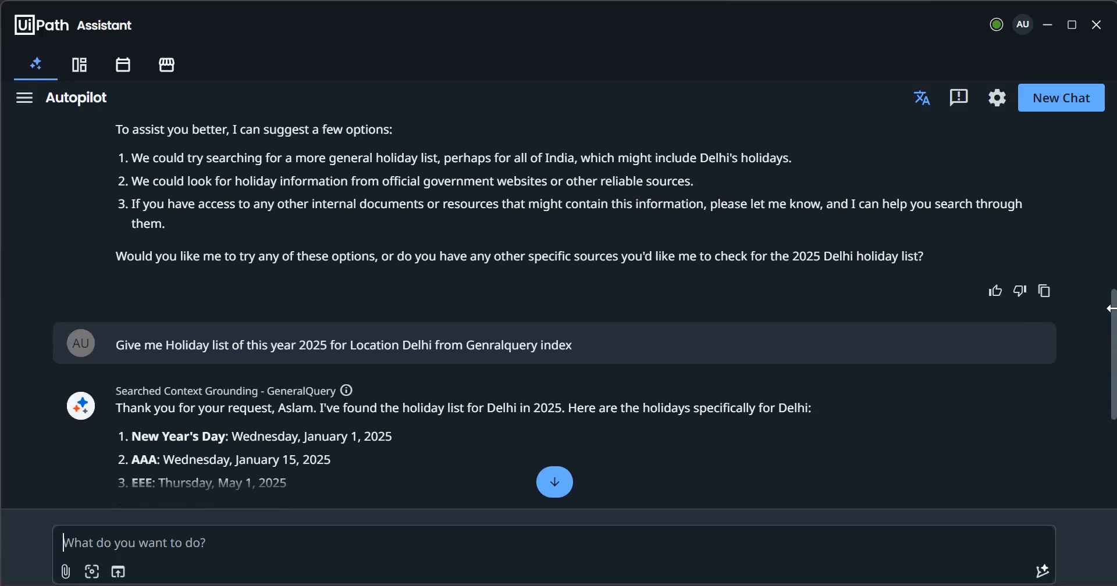
pyautogui.scroll(-3, 649, 293)
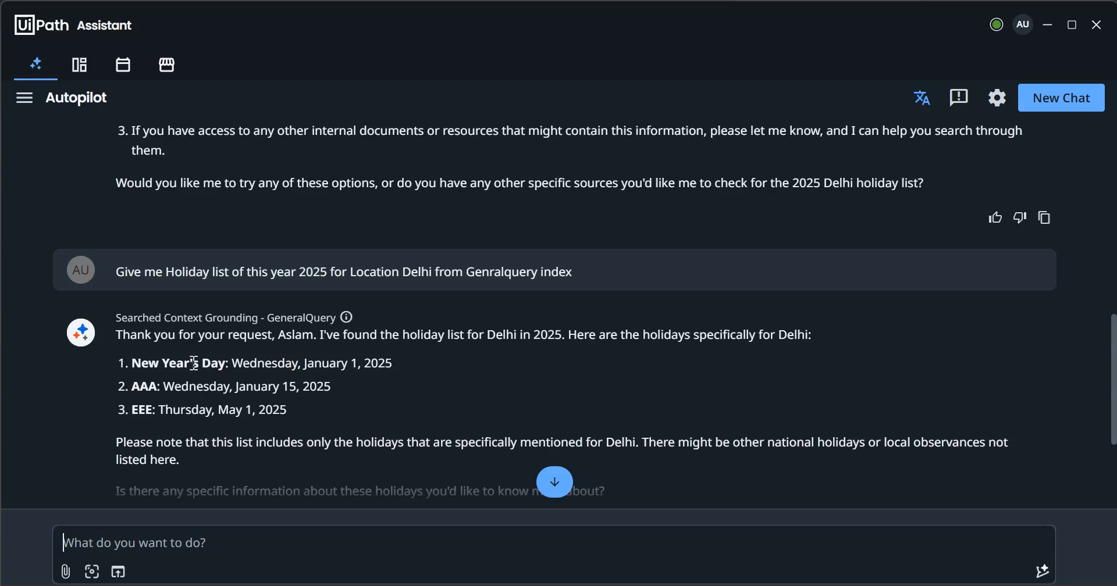
pyautogui.click(723, 536)
pyautogui.click(868, 518)
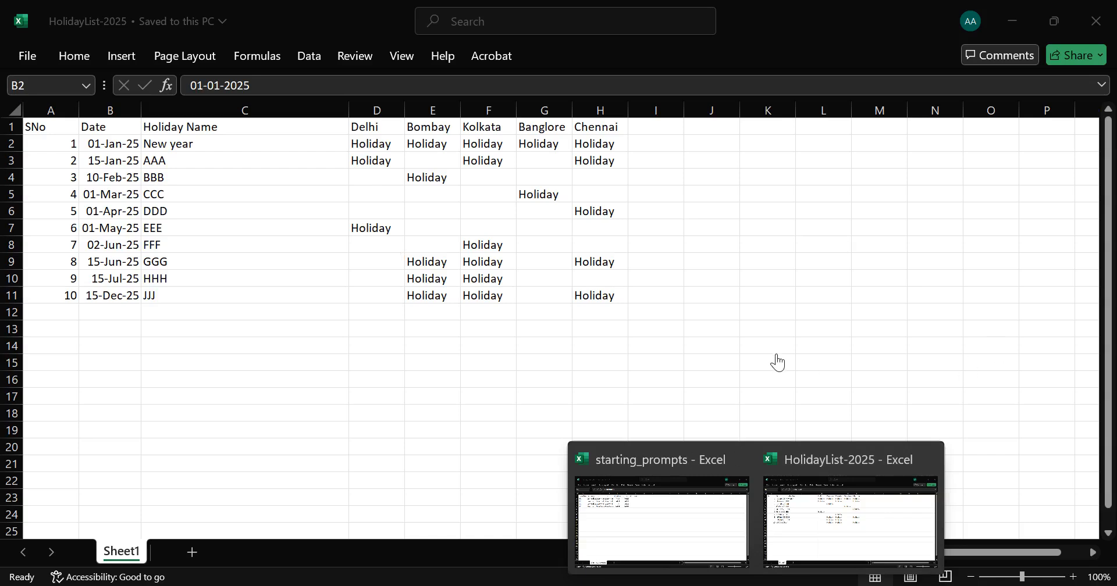
pyautogui.click(1012, 26)
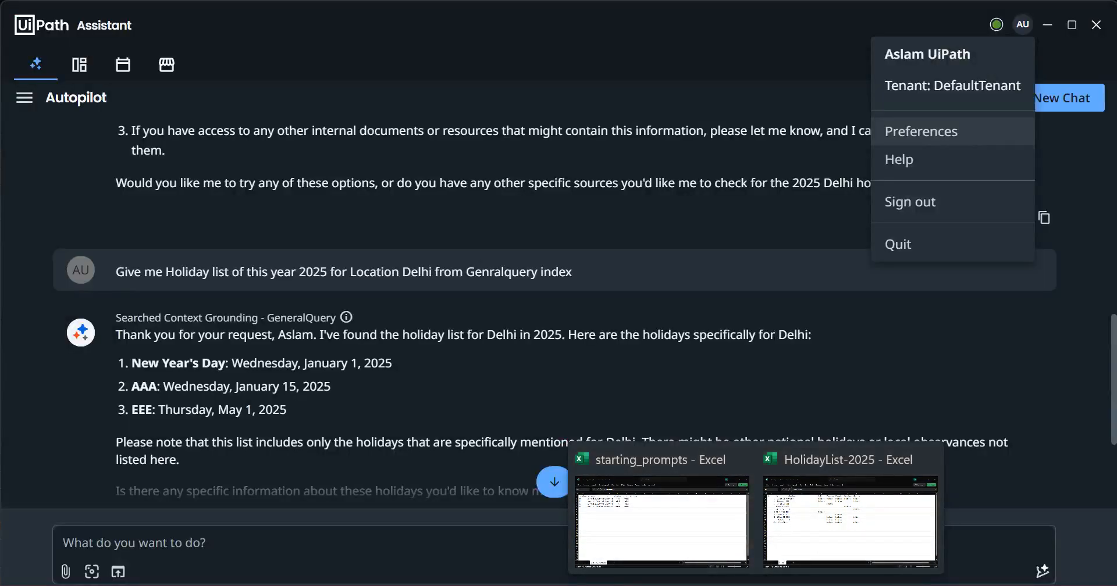
pyautogui.click(814, 512)
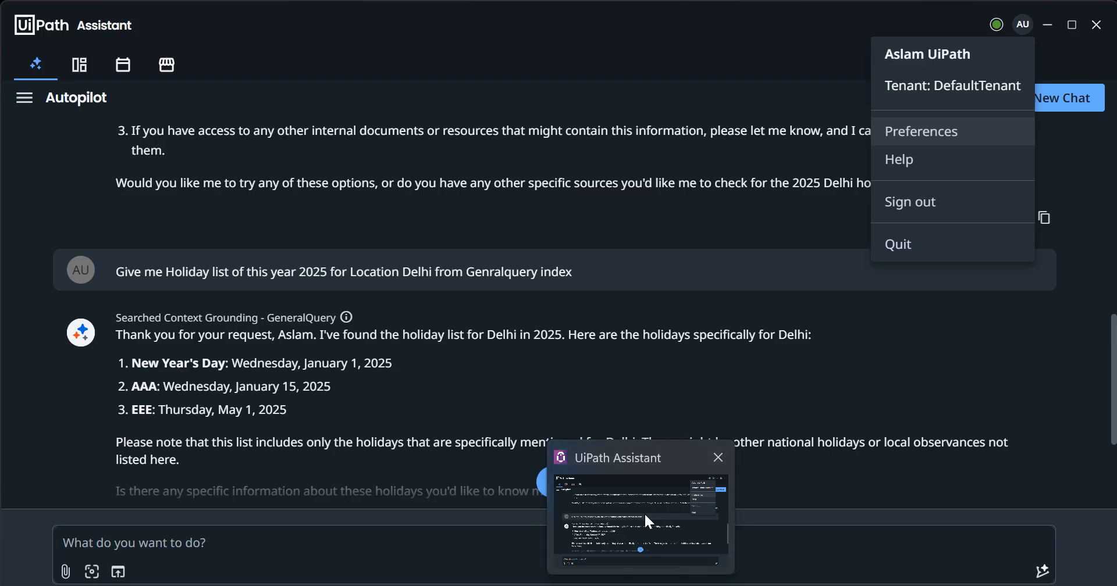
pyautogui.click(643, 512)
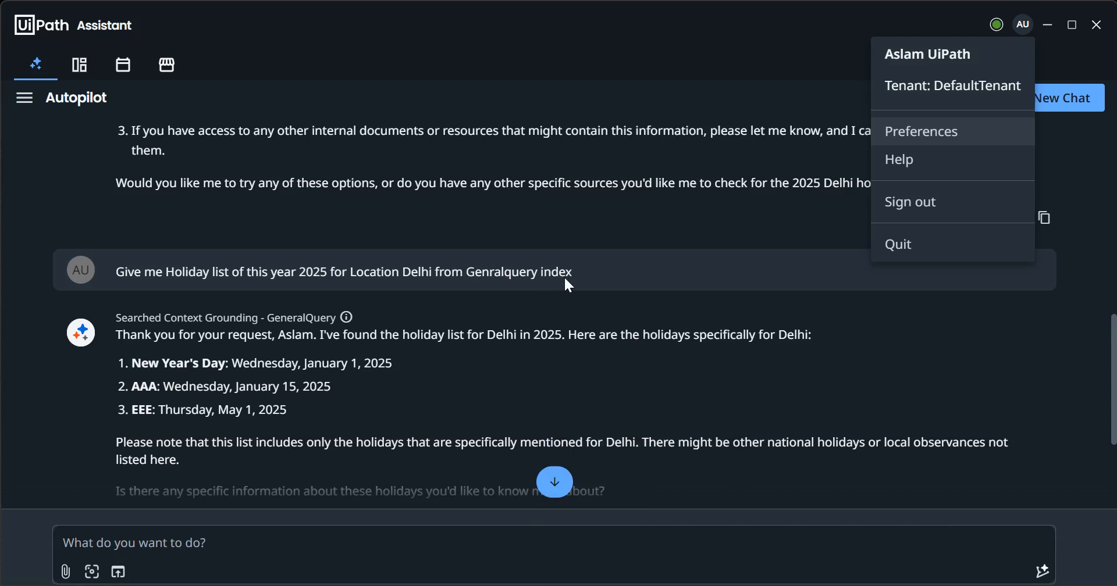
pyautogui.click(673, 236)
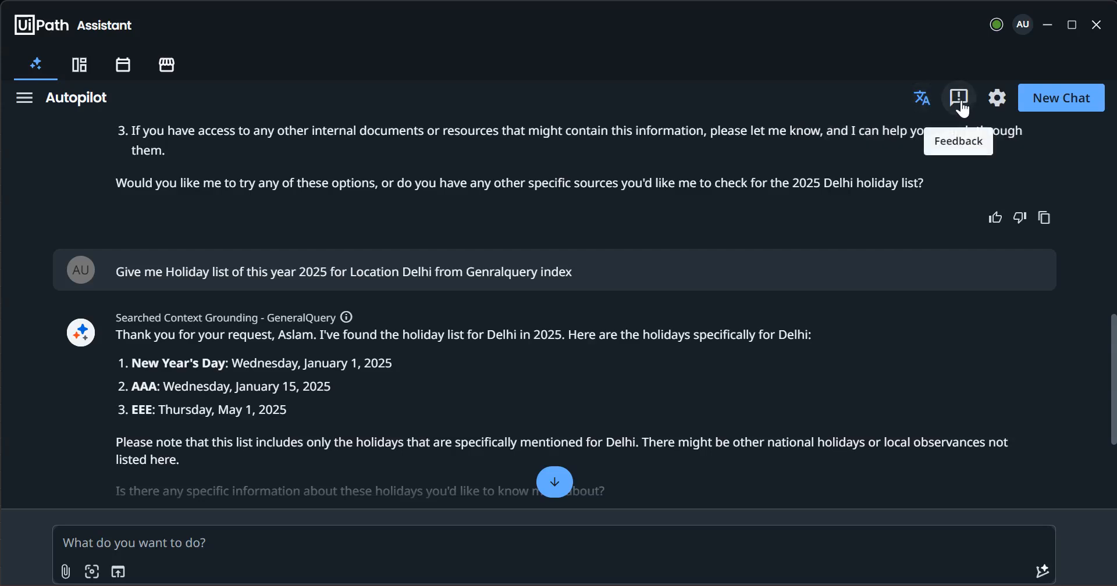
# Step: Add a blank user note in the advanced section of the Autopilot settings
pyautogui.click(998, 100)
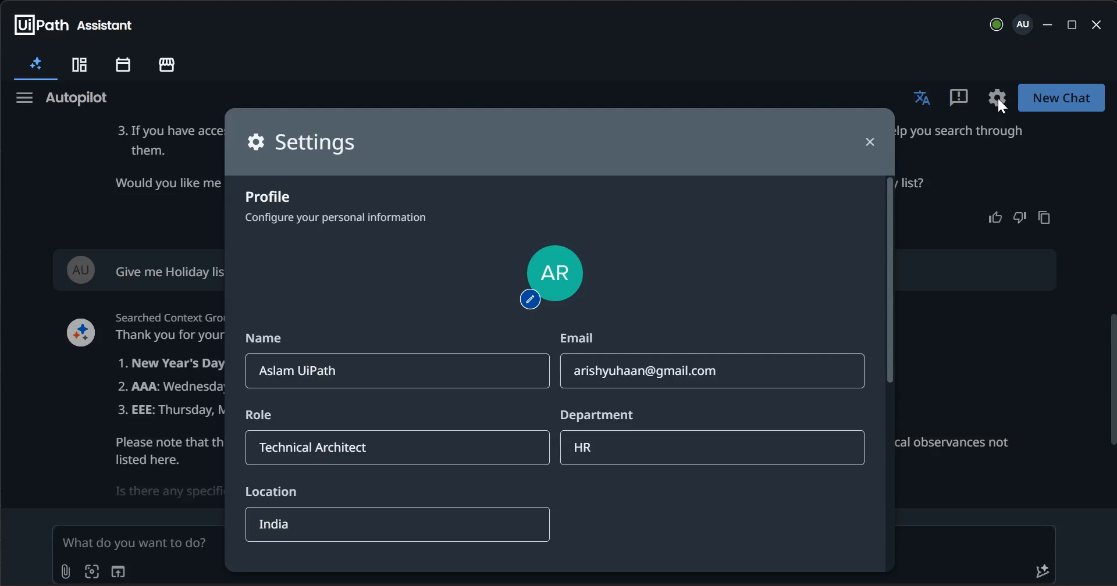
pyautogui.moveTo(889, 218); pyautogui.dragTo(868, 379)
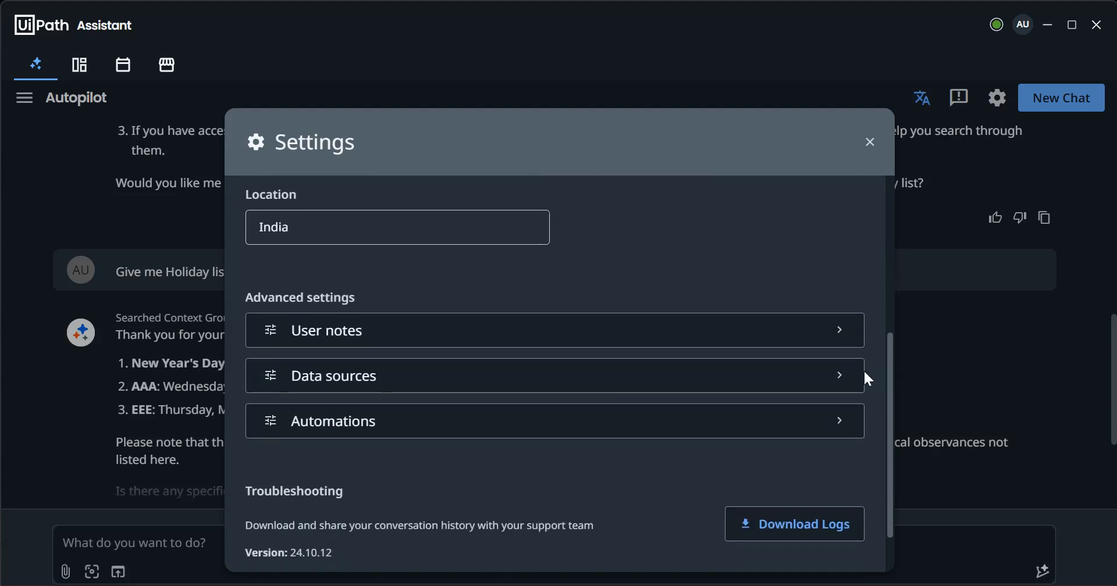
pyautogui.click(842, 337)
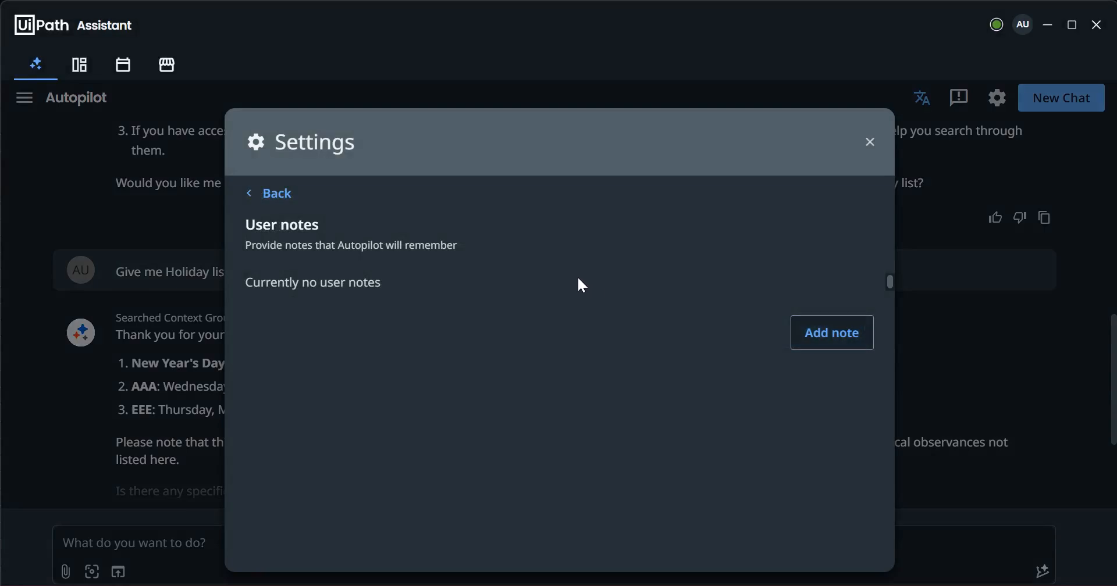
pyautogui.click(815, 327)
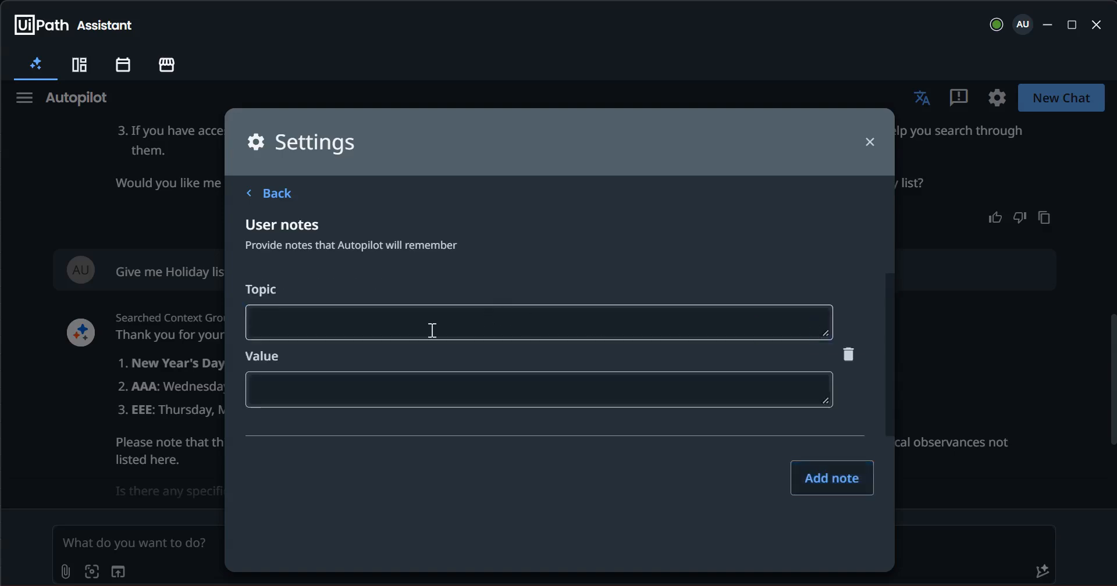
# Step: Set the new user note's topic to "Holiday query"
pyautogui.click(421, 326)
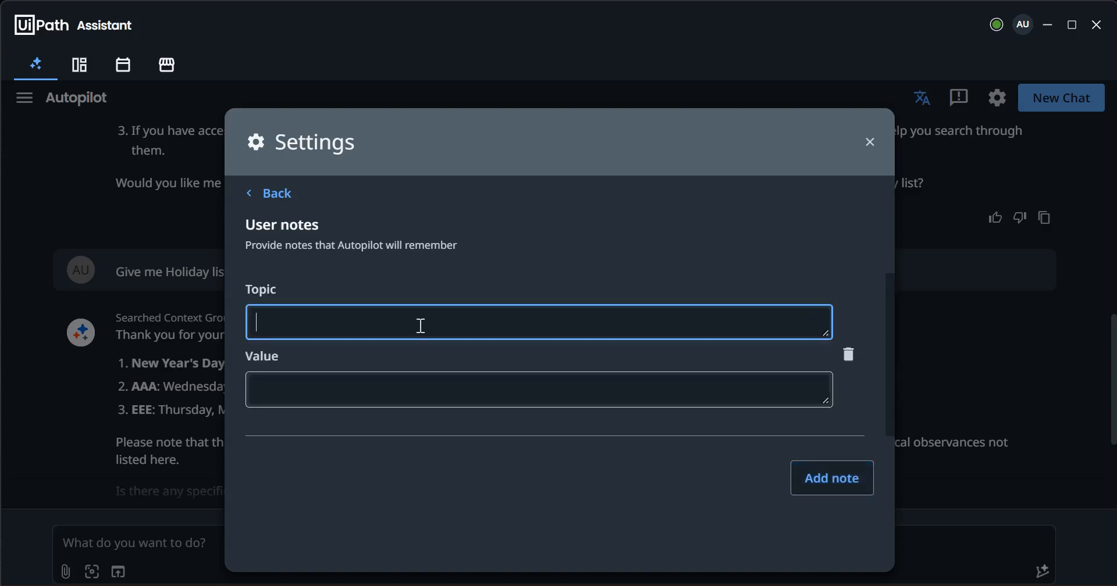
pyautogui.write('Gene')
pyautogui.press('BackSpace')
pyautogui.press('BackSpace')
pyautogui.press('BackSpace')
pyautogui.press('BackSpace')
pyautogui.write('hpolida')
pyautogui.write('y')
pyautogui.press('BackSpace')
pyautogui.press('BackSpace')
pyautogui.press('BackSpace')
pyautogui.press('BackSpace')
pyautogui.press('BackSpace')
pyautogui.write('Holiday query')
# Step: Set the Holiday query note's value to "If anyone is asking holiday related query please search from GeneralQuery index" and leave the user notes
pyautogui.click(343, 402)
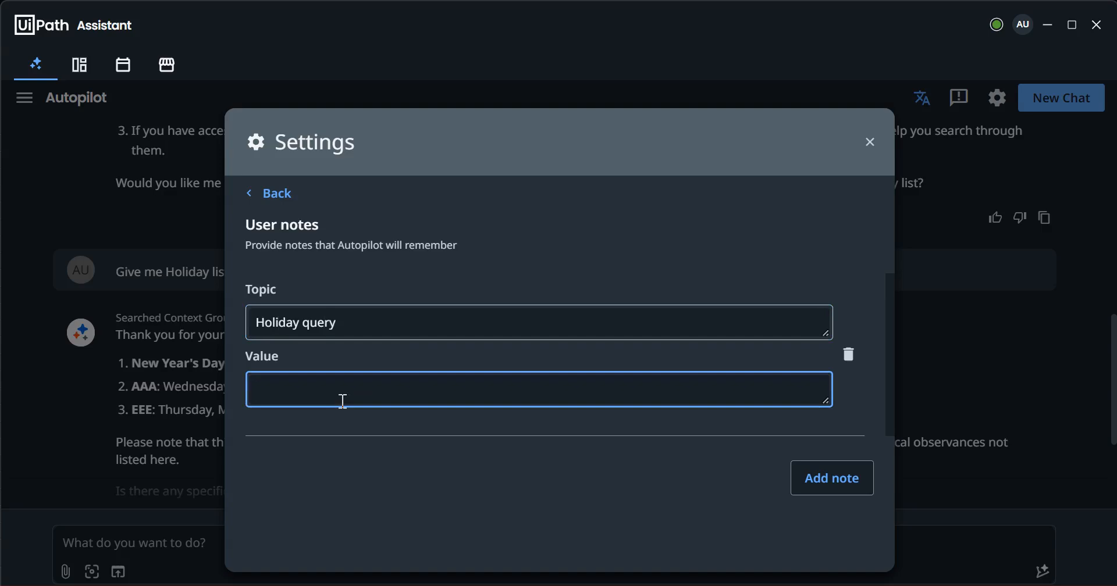
pyautogui.write('If anyone is asking holiday')
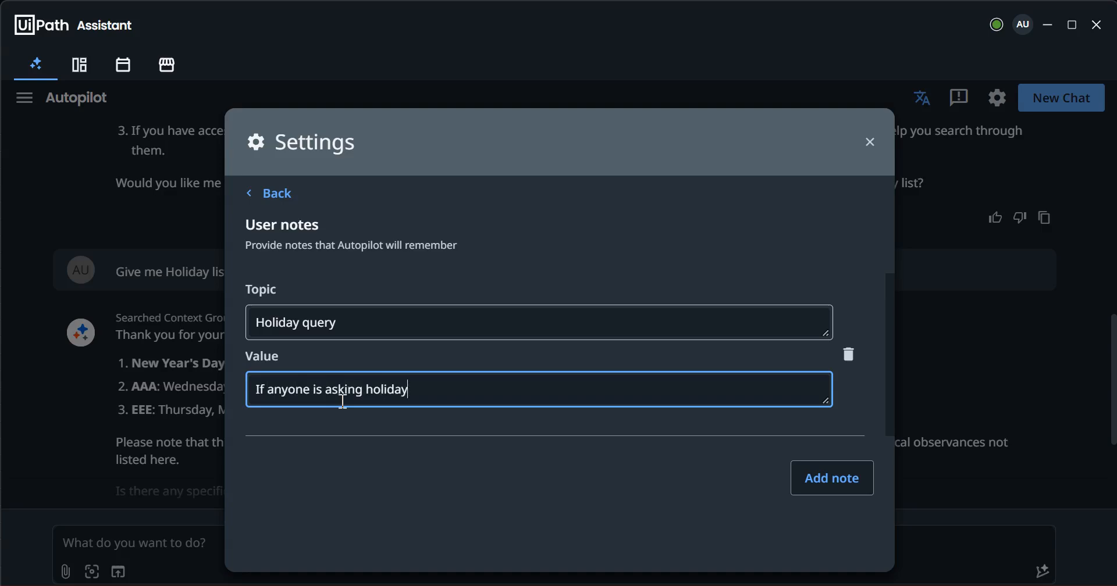
pyautogui.write(' related query please')
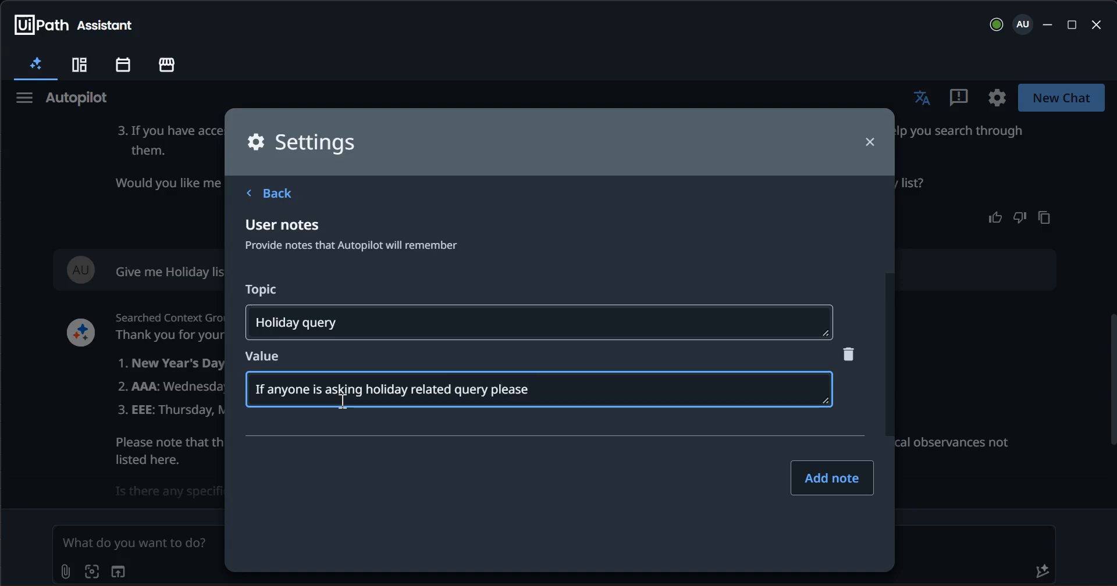
pyautogui.write(' serach from')
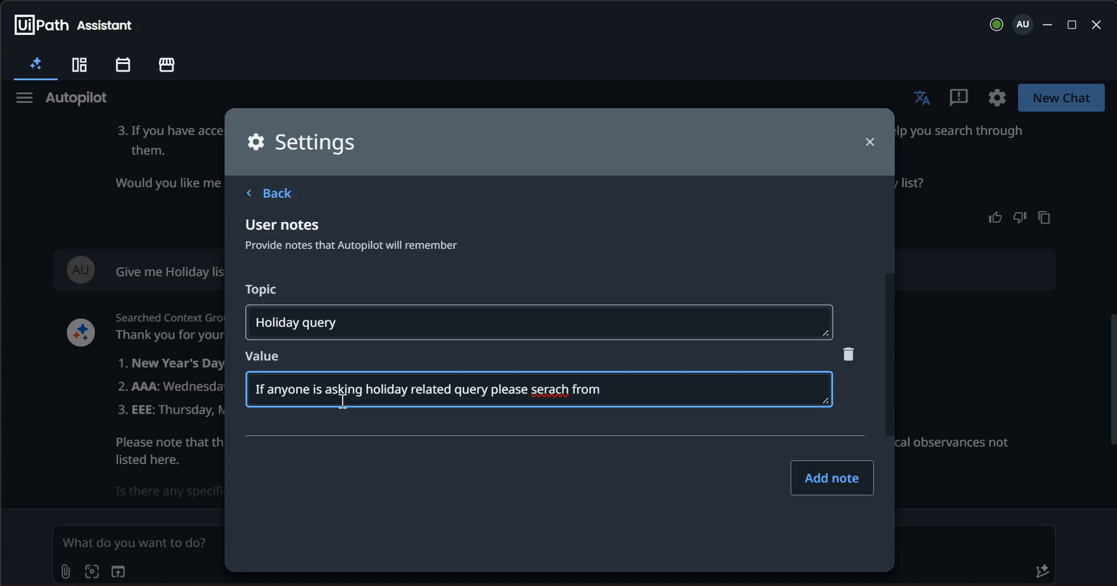
pyautogui.rightClick(539, 389)
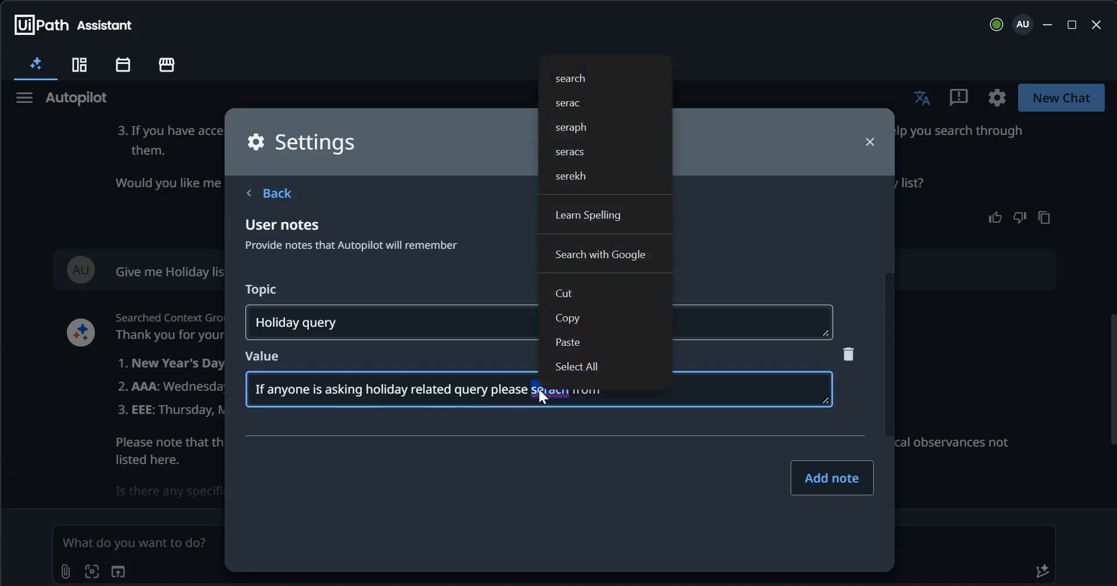
pyautogui.click(586, 78)
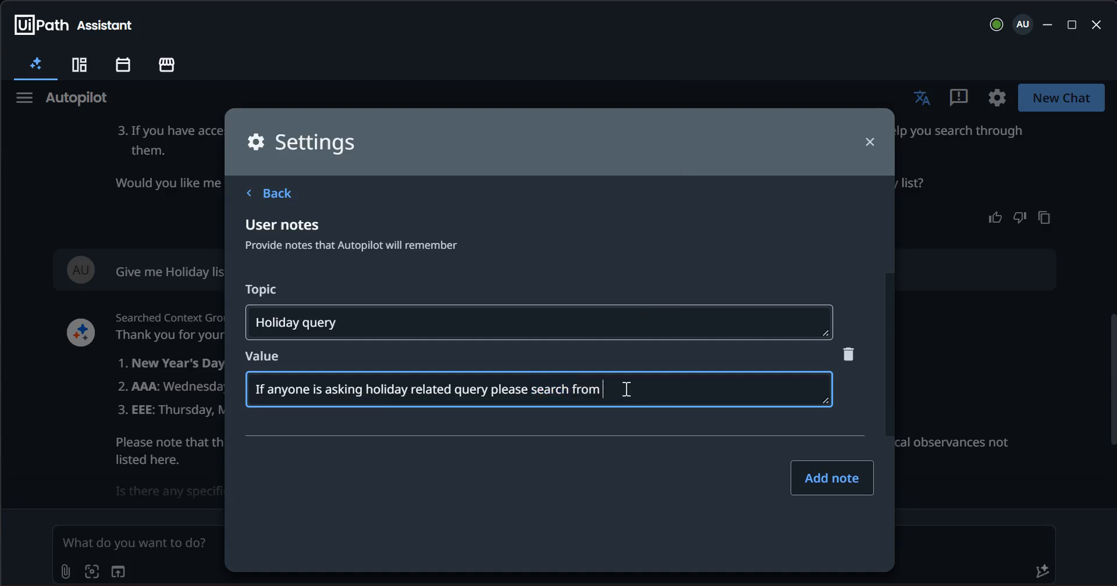
pyautogui.write('generalQuery index')
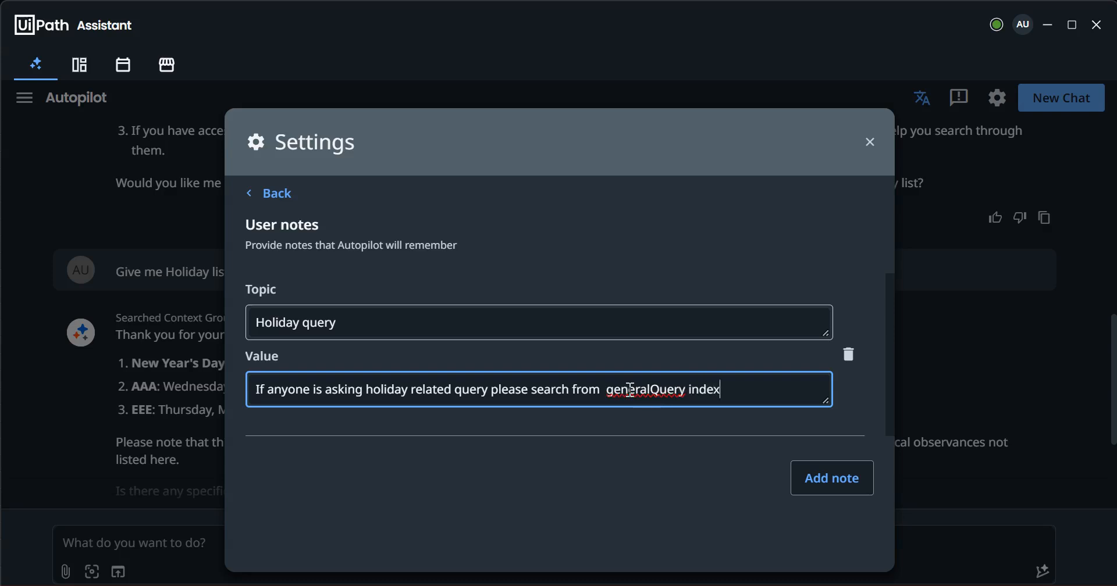
pyautogui.press('BackSpace')
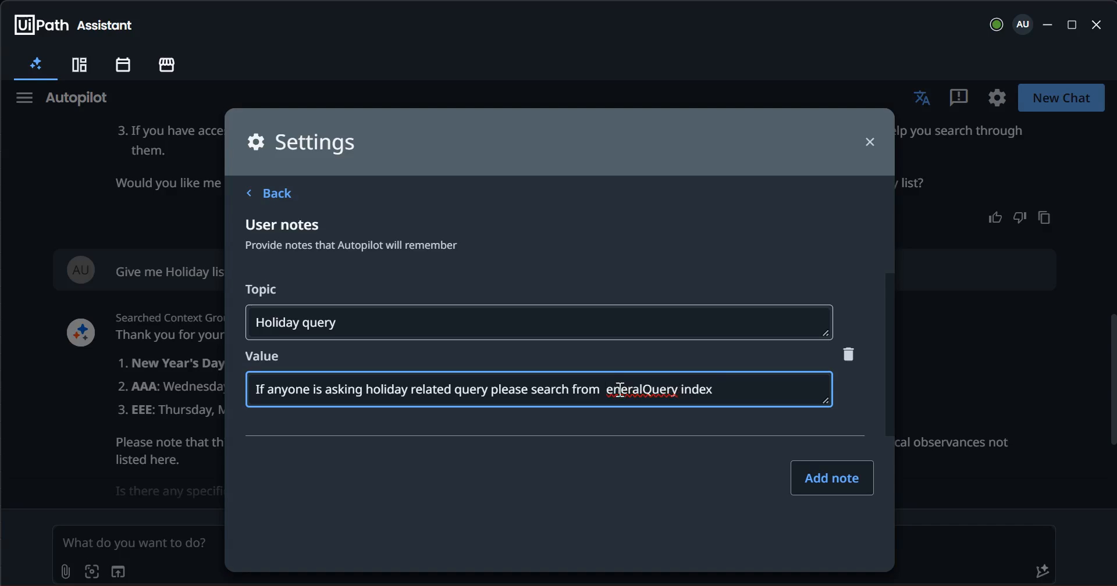
pyautogui.write('G')
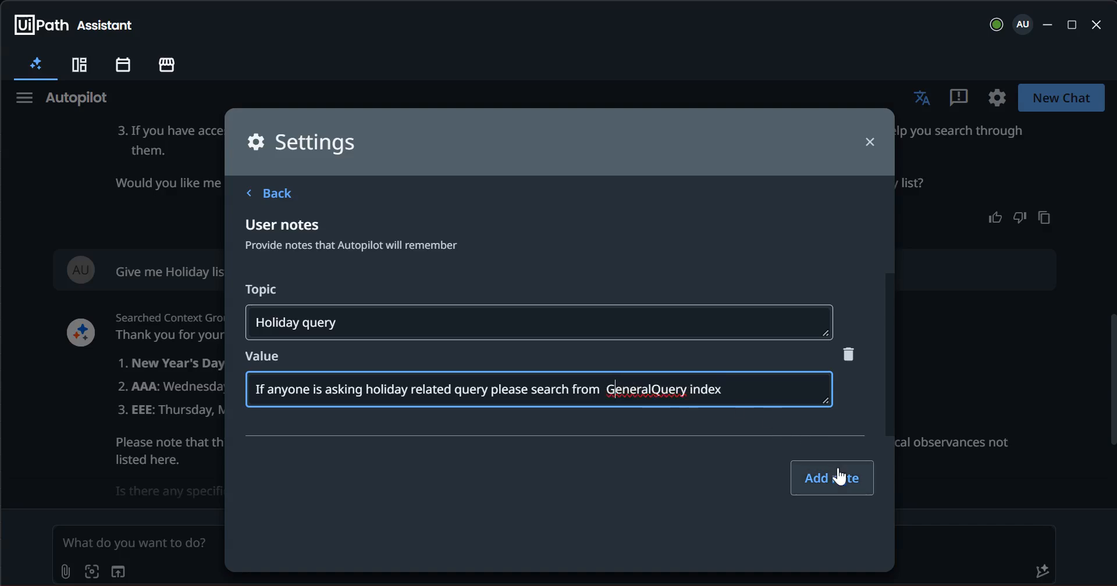
pyautogui.click(888, 311)
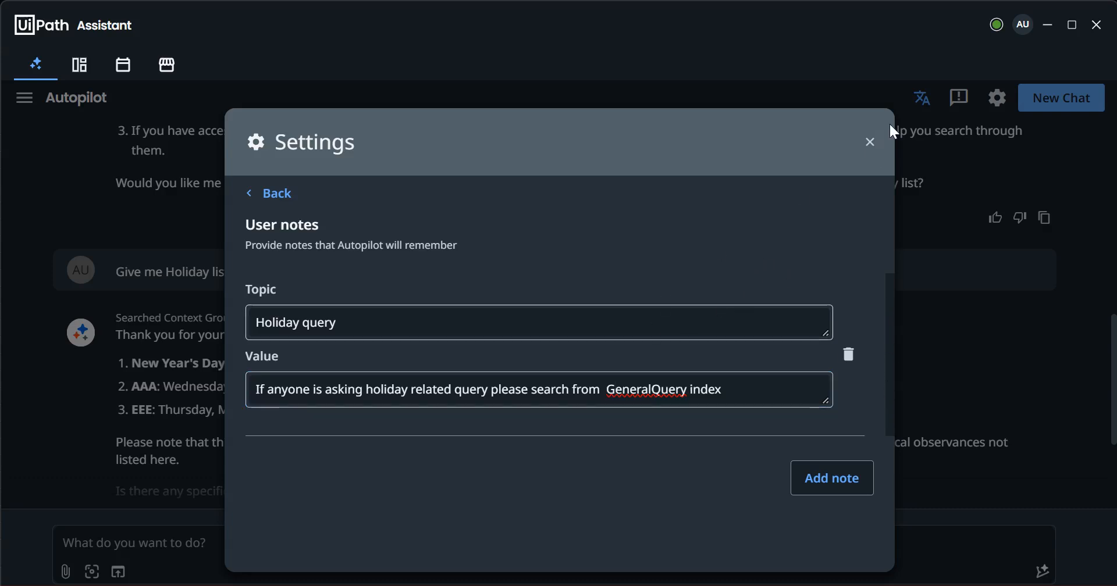
pyautogui.click(868, 146)
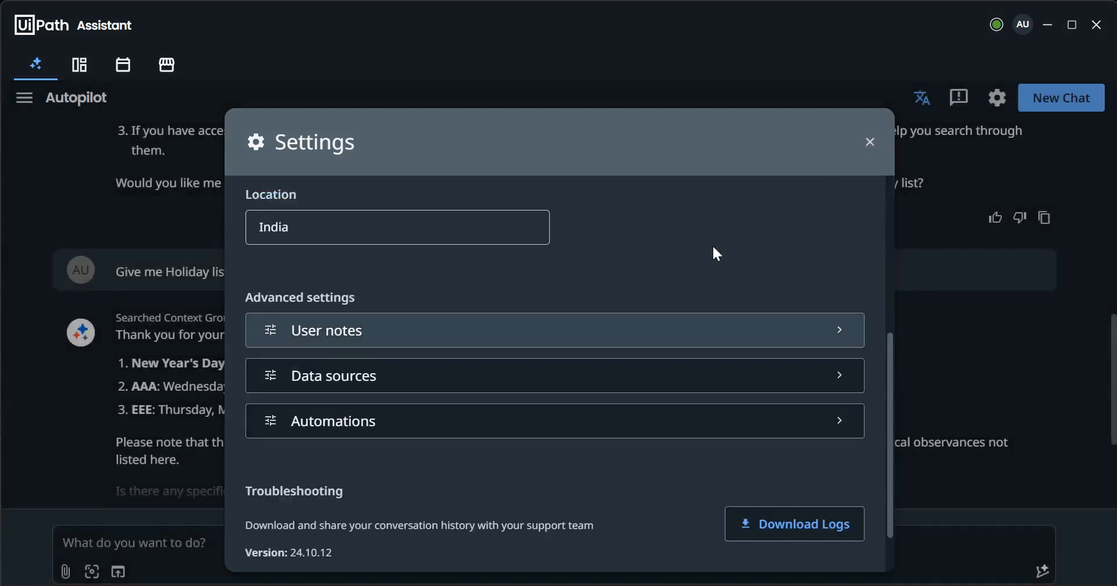
# Step: Reopen the user notes to check the Holiday query entry, and close the Autopilot settings
pyautogui.click(821, 326)
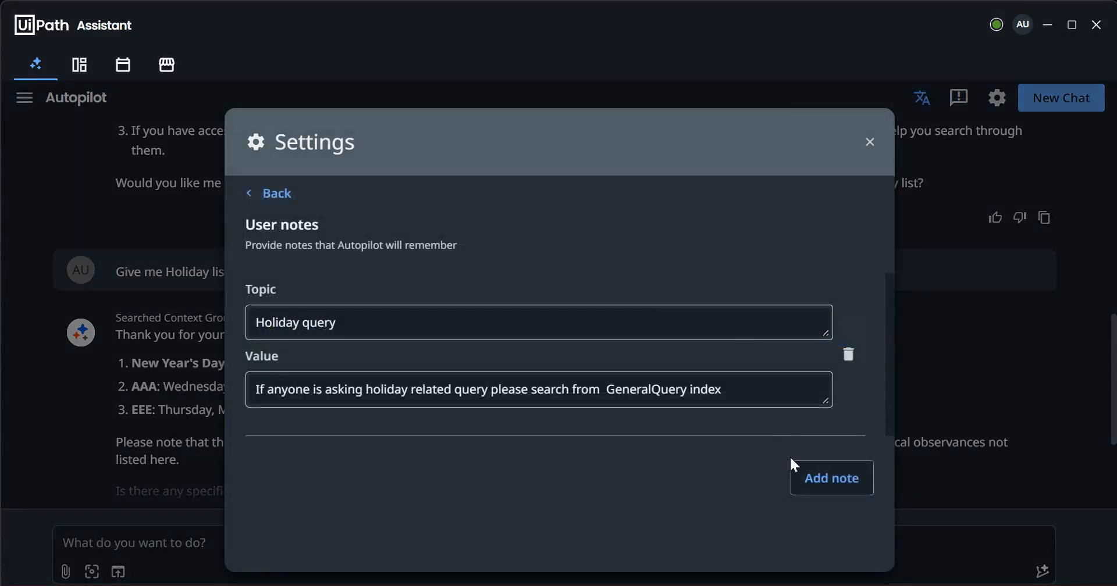
pyautogui.click(868, 145)
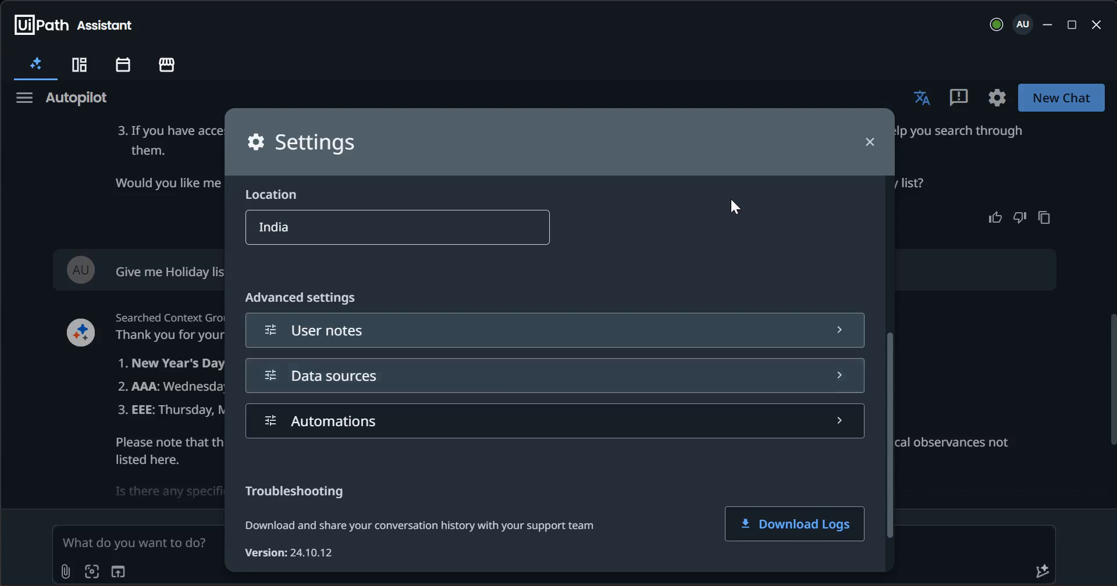
pyautogui.click(868, 144)
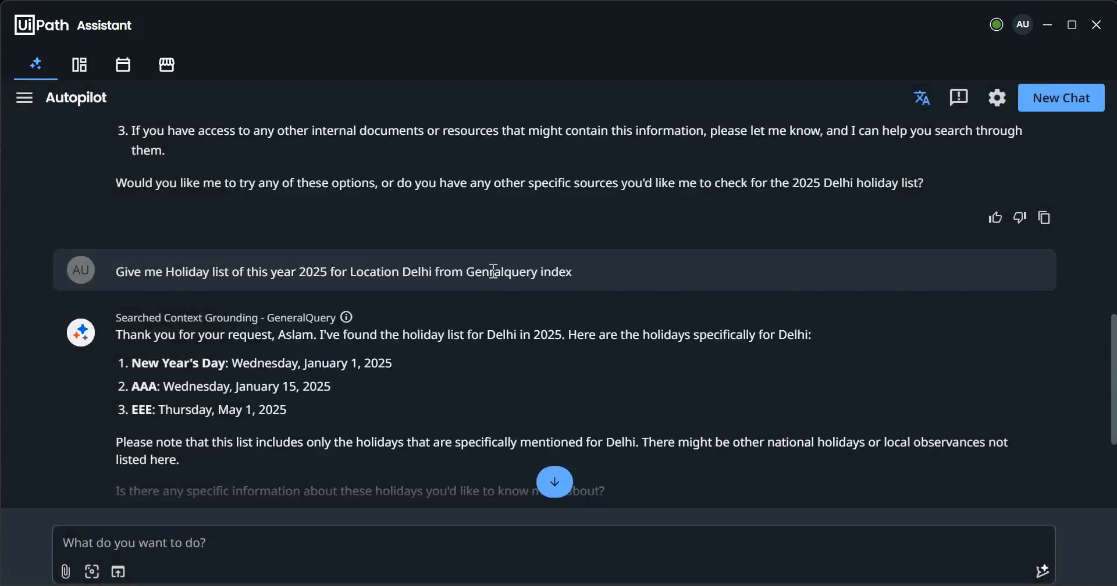
# Step: Reuse the Delhi prompt without its index reference, change the city, and submit "Give me Holiday list of this year 2025 for Location Bombay"
pyautogui.moveTo(431, 272); pyautogui.dragTo(109, 283)
pyautogui.hotkey('ctrl', 'c')
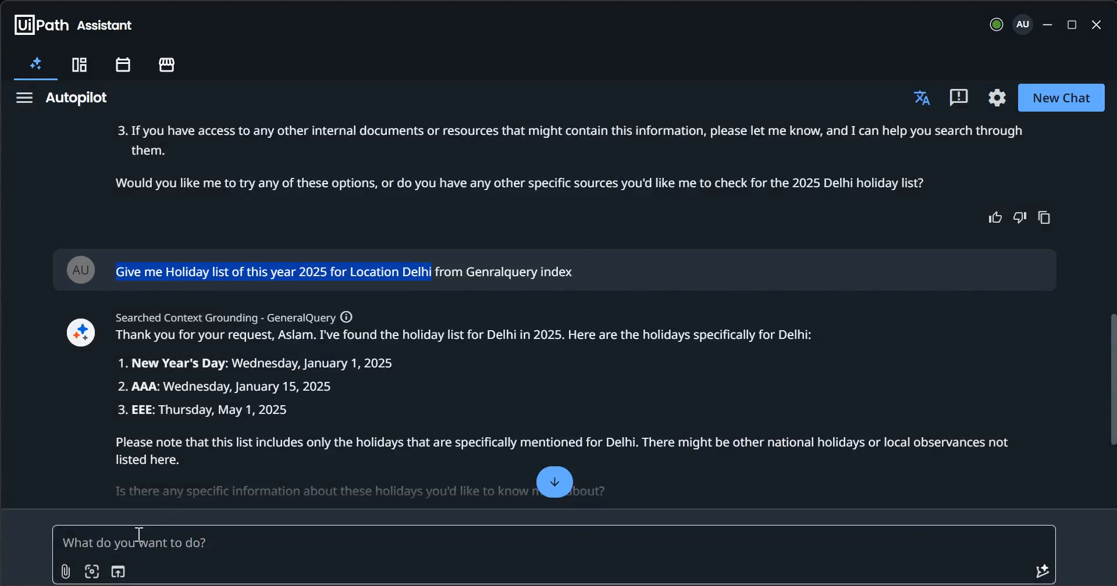
pyautogui.click(72, 534)
pyautogui.hotkey('ctrl', 'v')
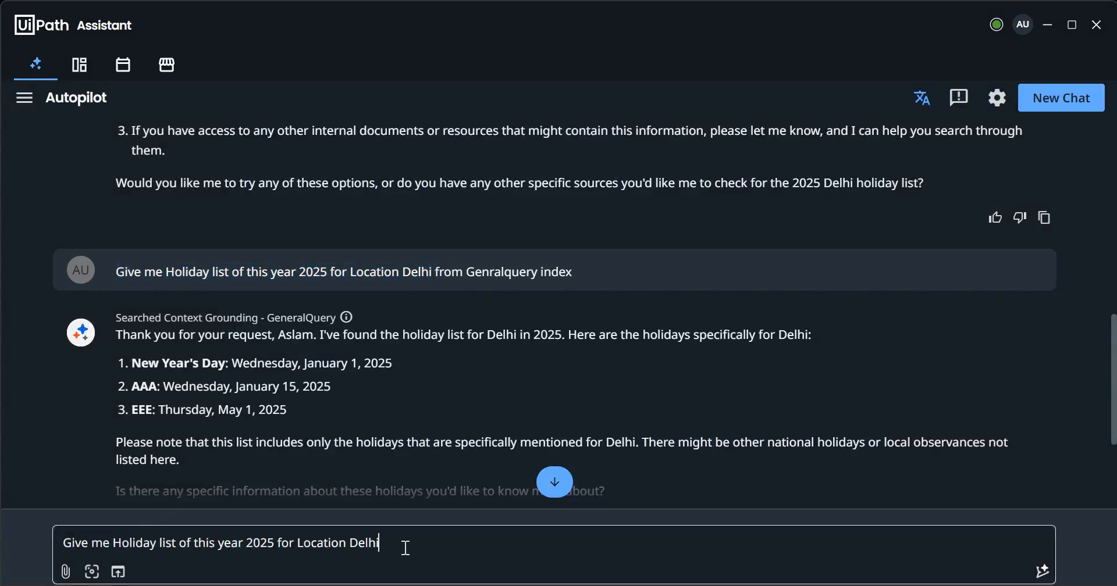
pyautogui.press('BackSpace')
pyautogui.press('BackSpace')
pyautogui.write('Bombay')
pyautogui.press('Return')
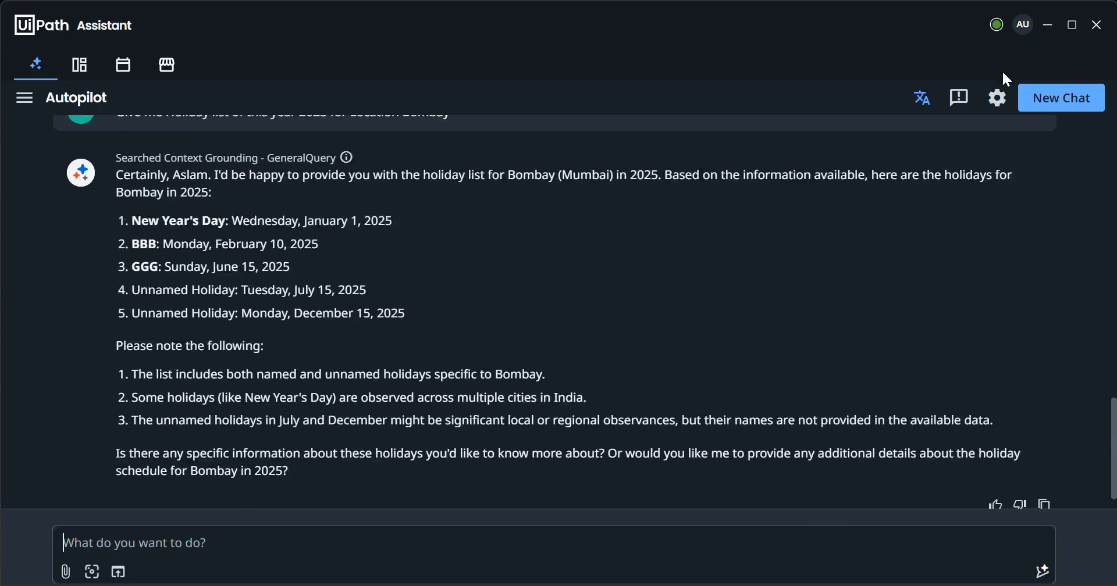
# Step: Review the Holiday query user note in the advanced section of the Autopilot settings
pyautogui.click(997, 97)
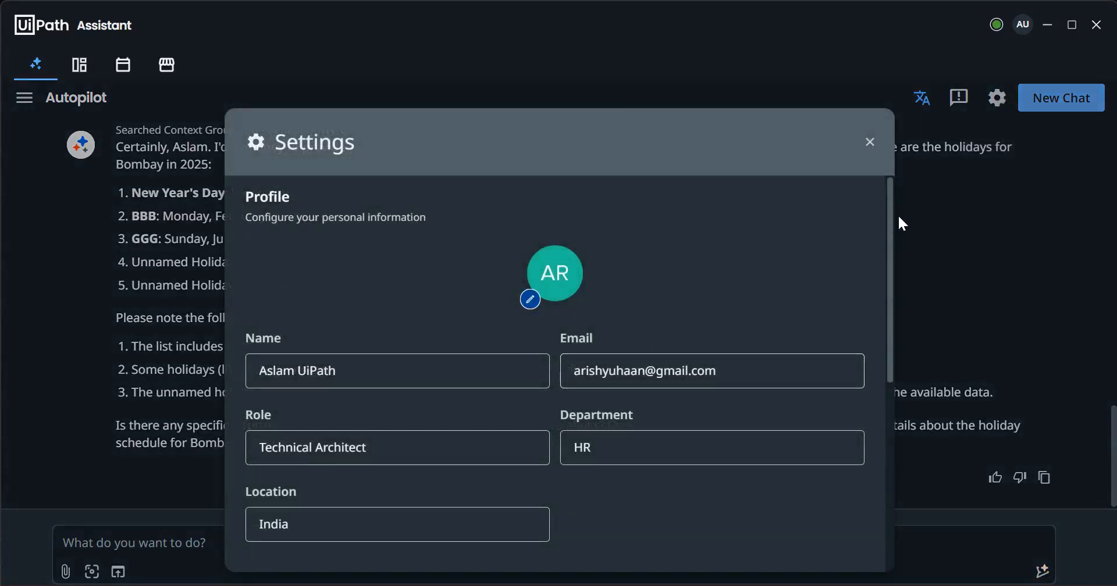
pyautogui.moveTo(893, 214); pyautogui.dragTo(891, 355)
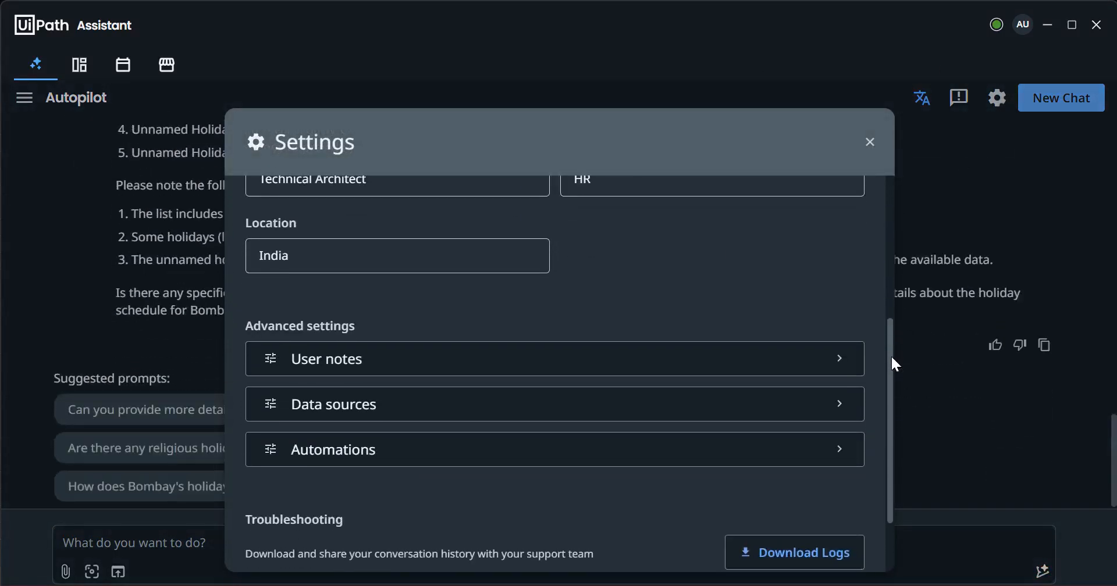
pyautogui.click(845, 365)
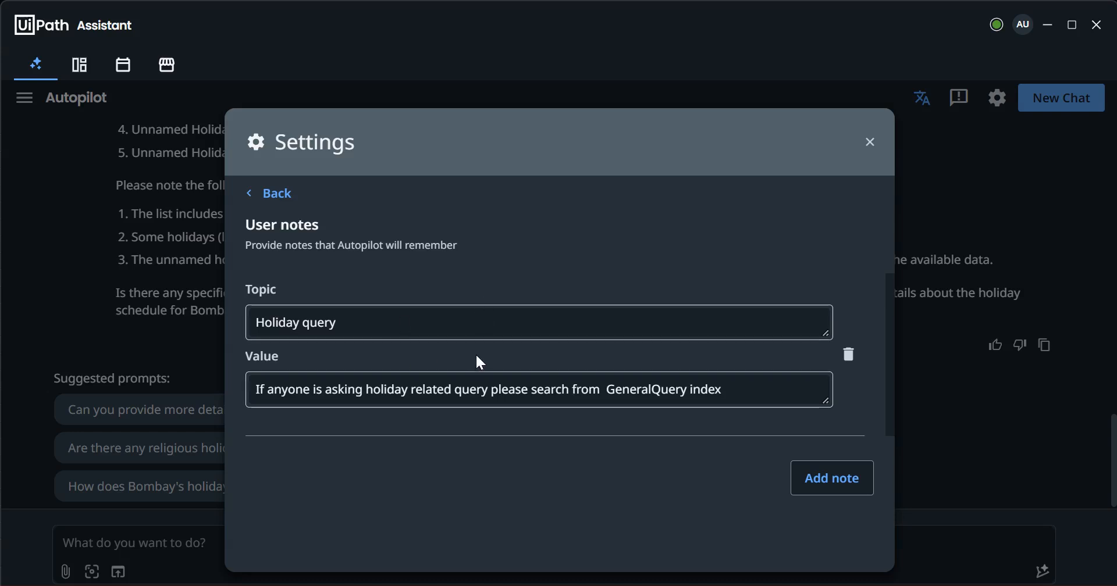
pyautogui.click(870, 144)
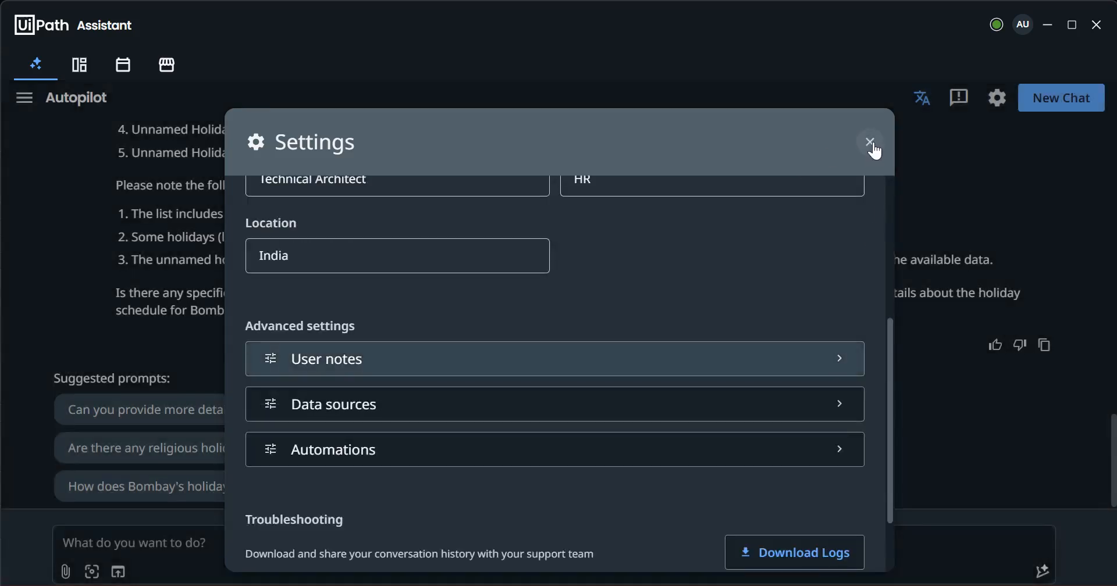
# Step: Add a second blank user note, delete it again, and close the Autopilot settings
pyautogui.click(841, 367)
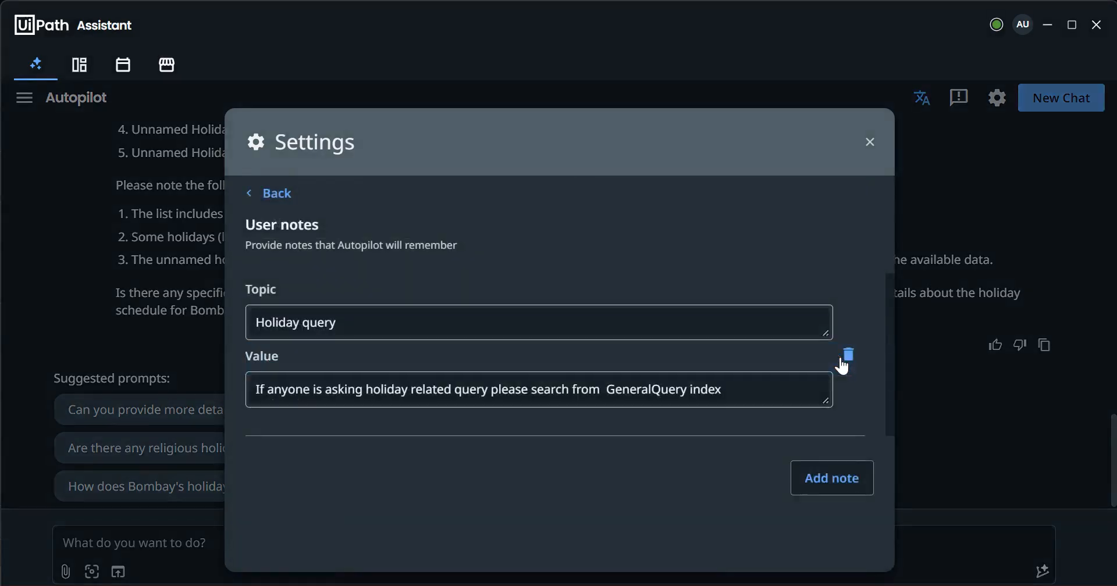
pyautogui.click(849, 480)
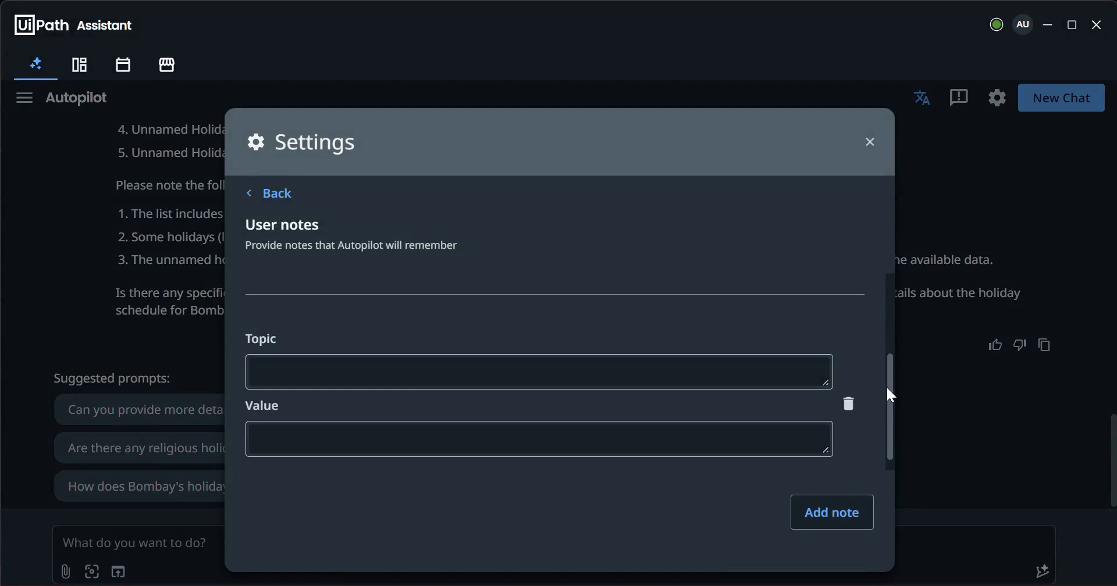
pyautogui.moveTo(888, 388); pyautogui.dragTo(891, 412)
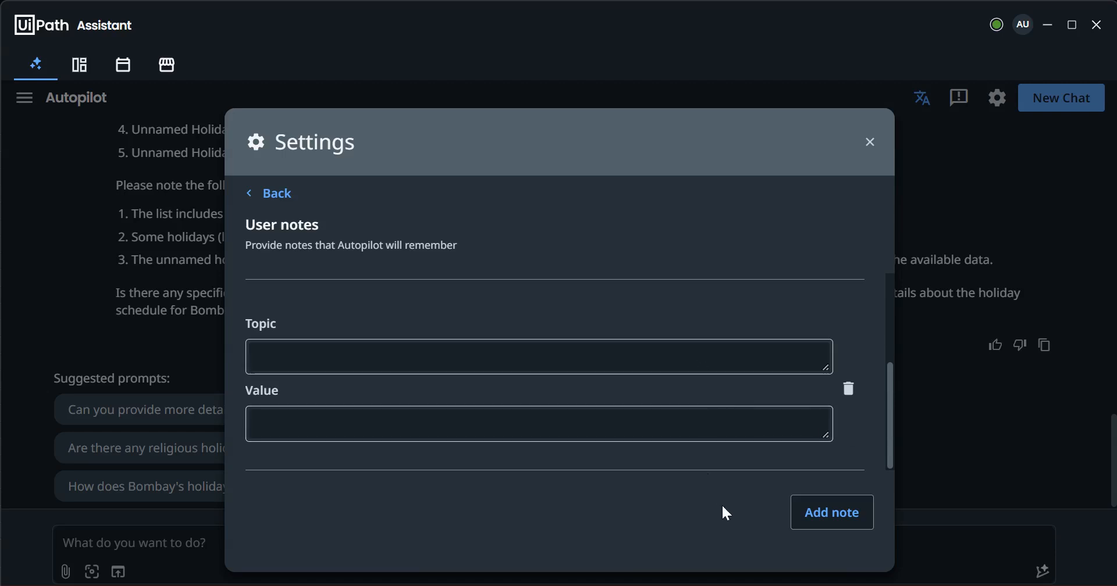
pyautogui.click(871, 146)
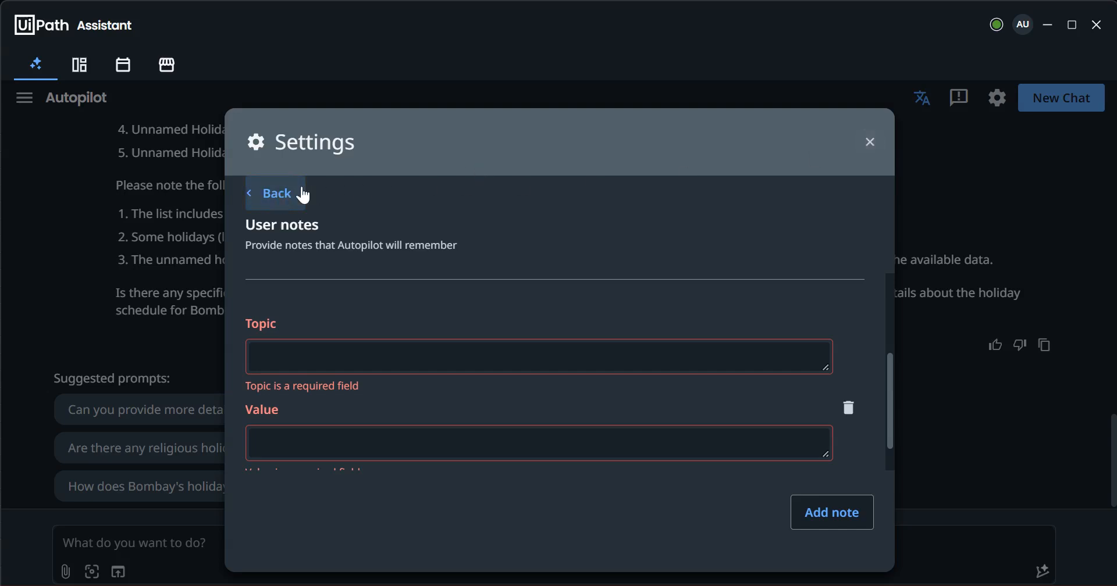
pyautogui.click(849, 410)
pyautogui.click(870, 143)
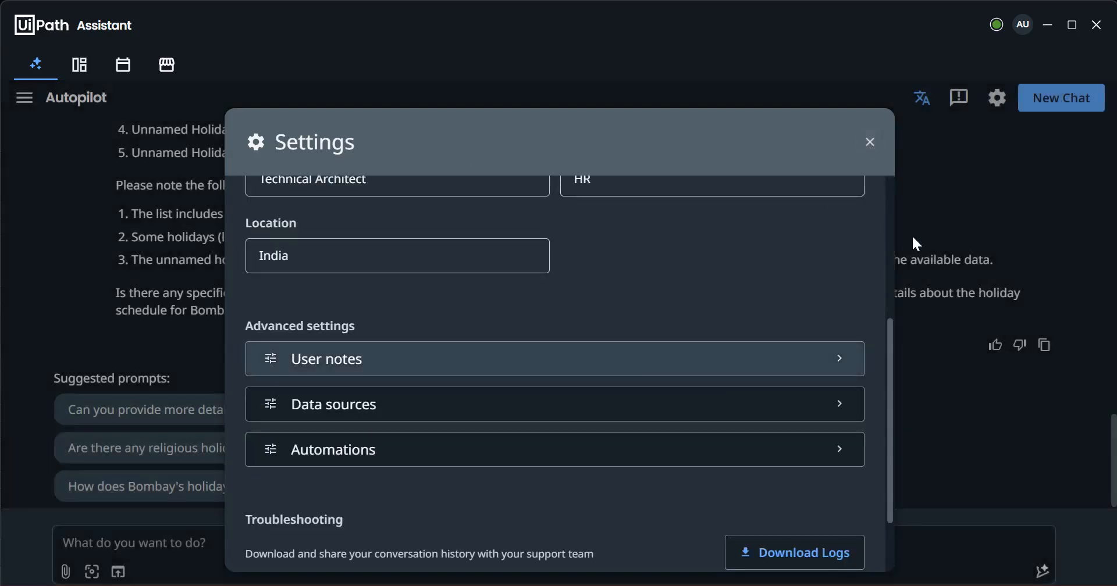
pyautogui.click(870, 143)
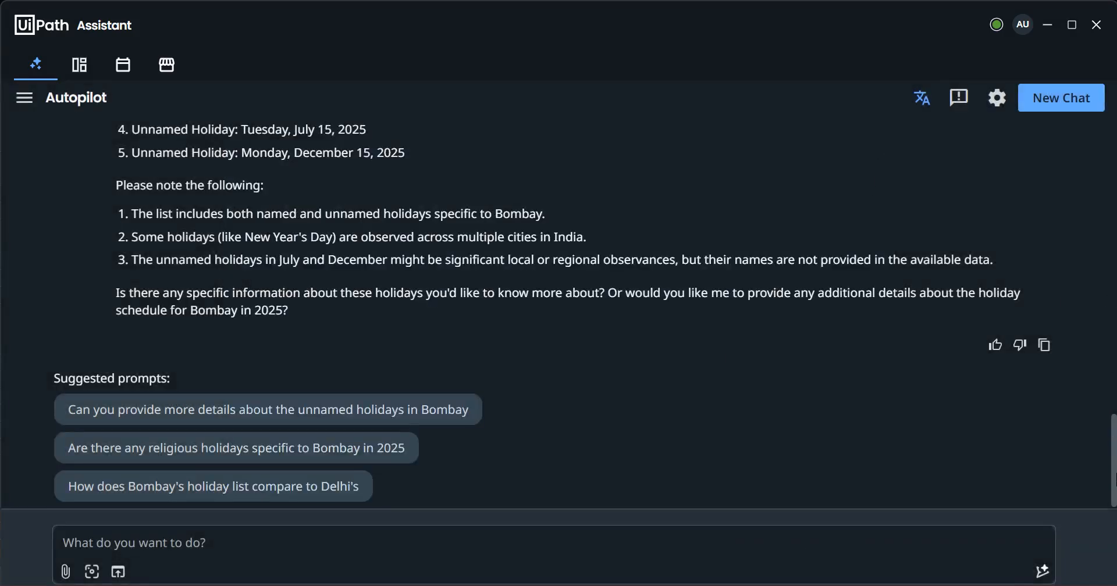
# Step: Examine the named and unnamed holidays in Autopilot's answer to the Bombay prompt
pyautogui.moveTo(1113, 474); pyautogui.dragTo(1105, 358)
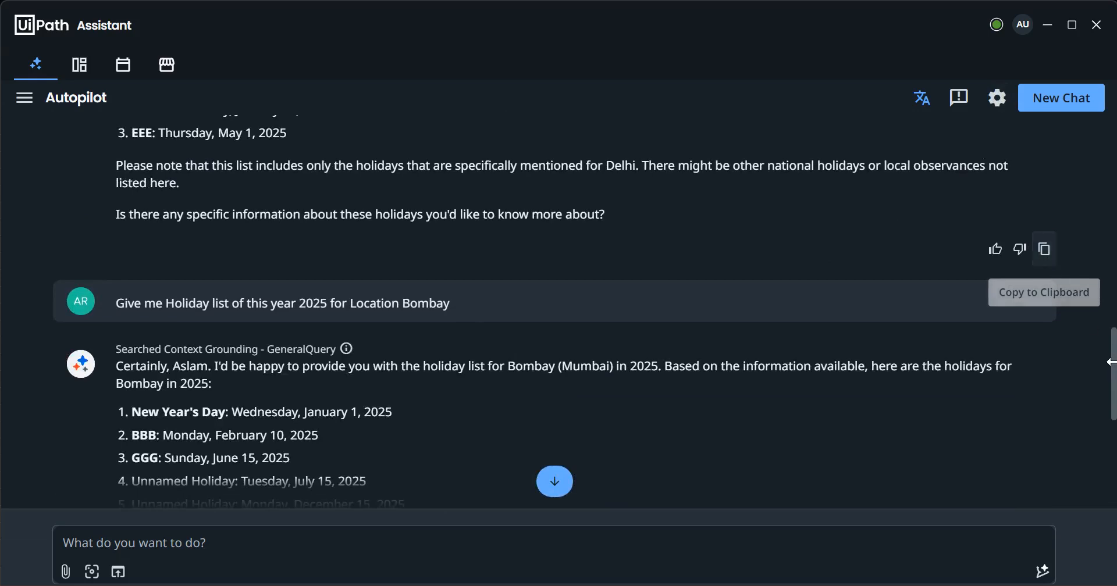
pyautogui.moveTo(1113, 381); pyautogui.dragTo(1114, 435)
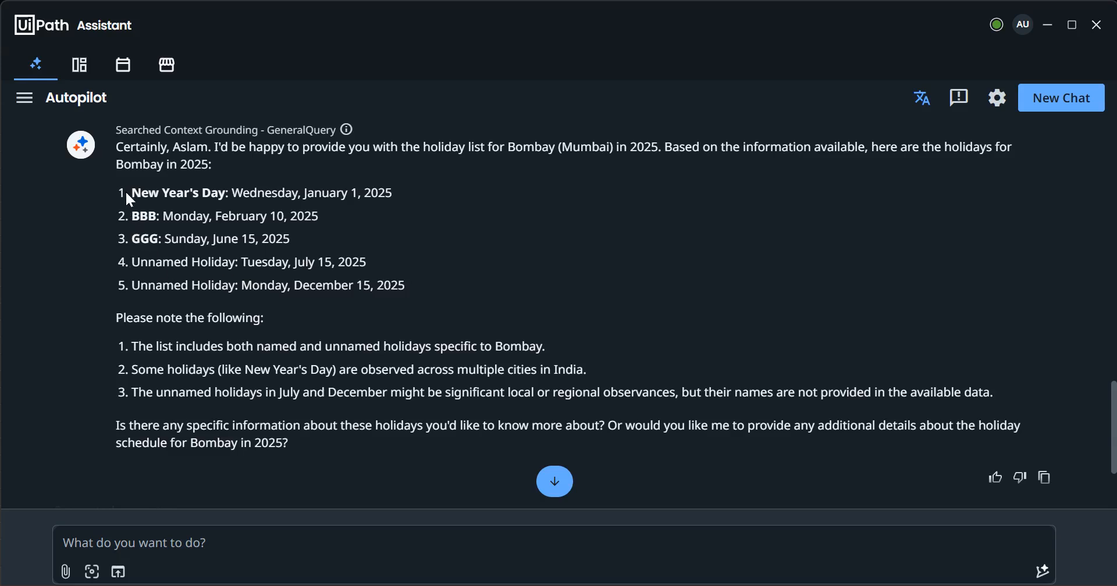
pyautogui.moveTo(127, 192); pyautogui.dragTo(297, 240)
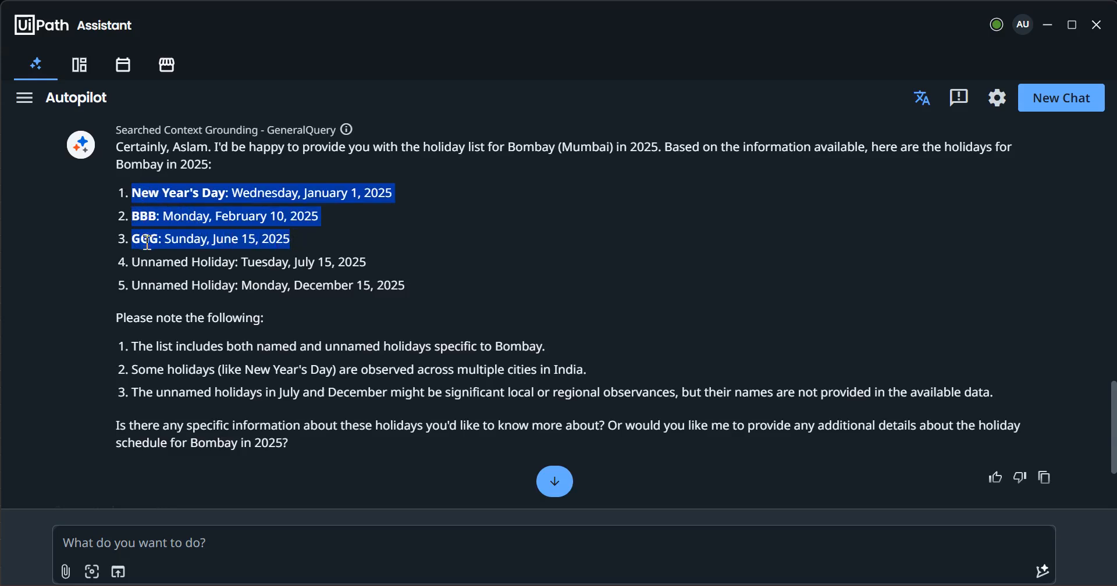
pyautogui.moveTo(147, 242); pyautogui.dragTo(161, 269)
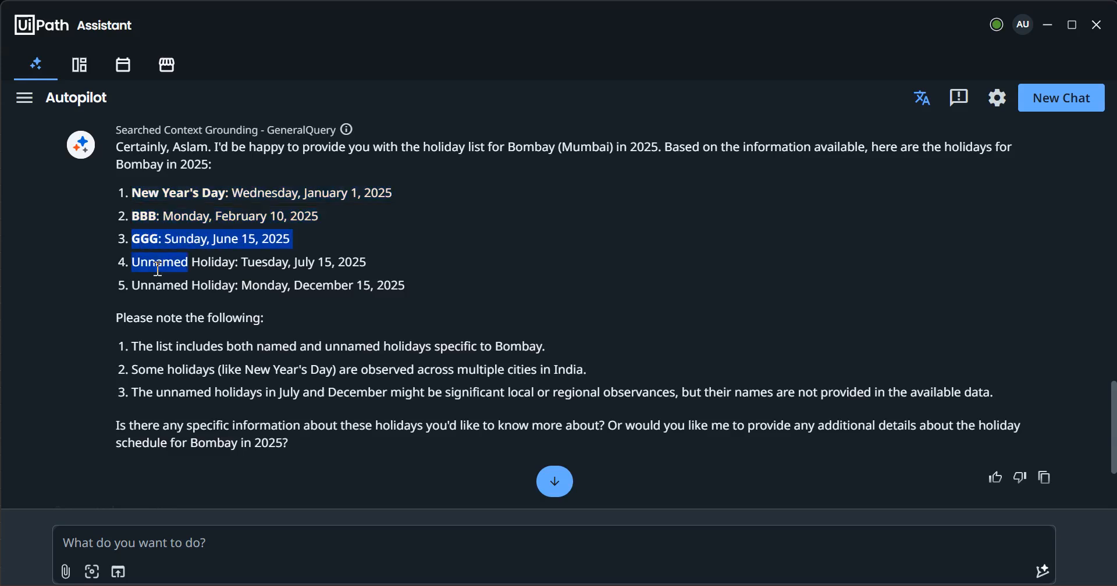
pyautogui.click(157, 281)
pyautogui.doubleClick(156, 285)
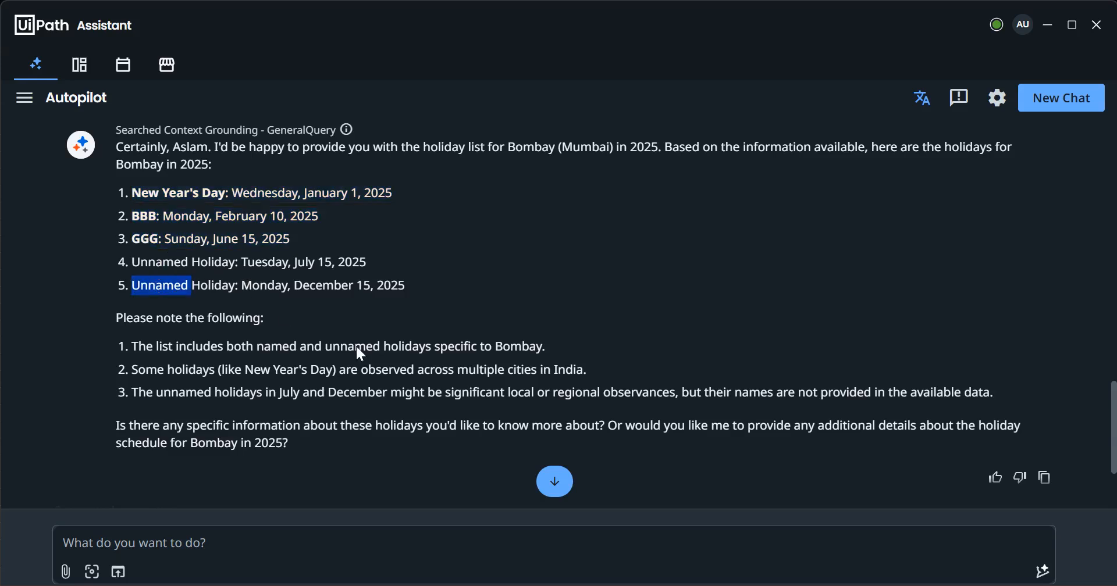
# Step: Switch to the HolidayList-2025 workbook in Excel and select the holiday names HHH and JJJ to compare with the Bombay answer
pyautogui.moveTo(755, 584)
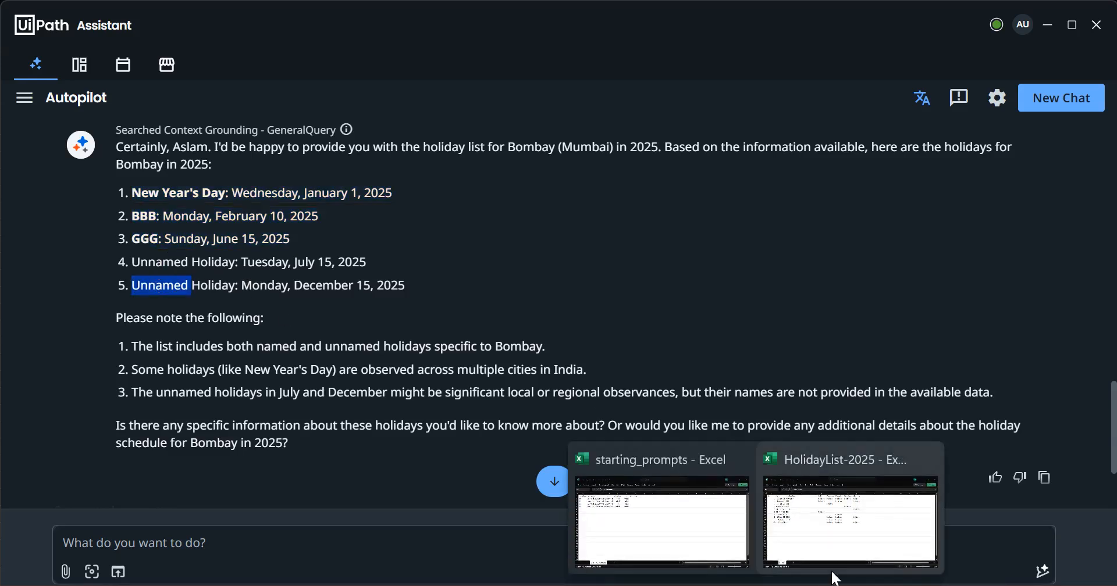
pyautogui.click(829, 540)
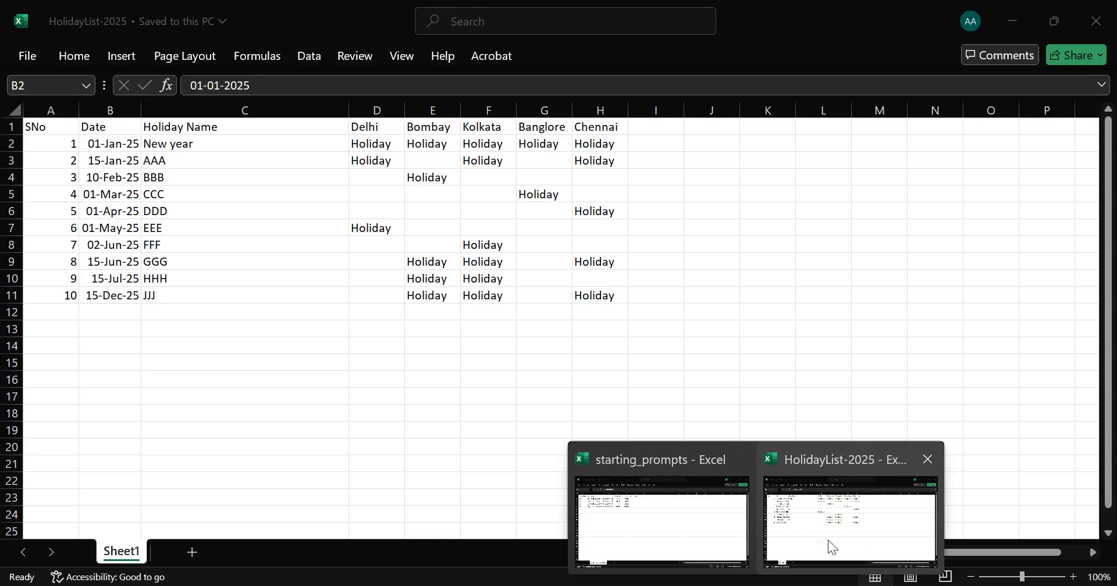
pyautogui.click(188, 280)
pyautogui.hotkey('shift', 'Down')
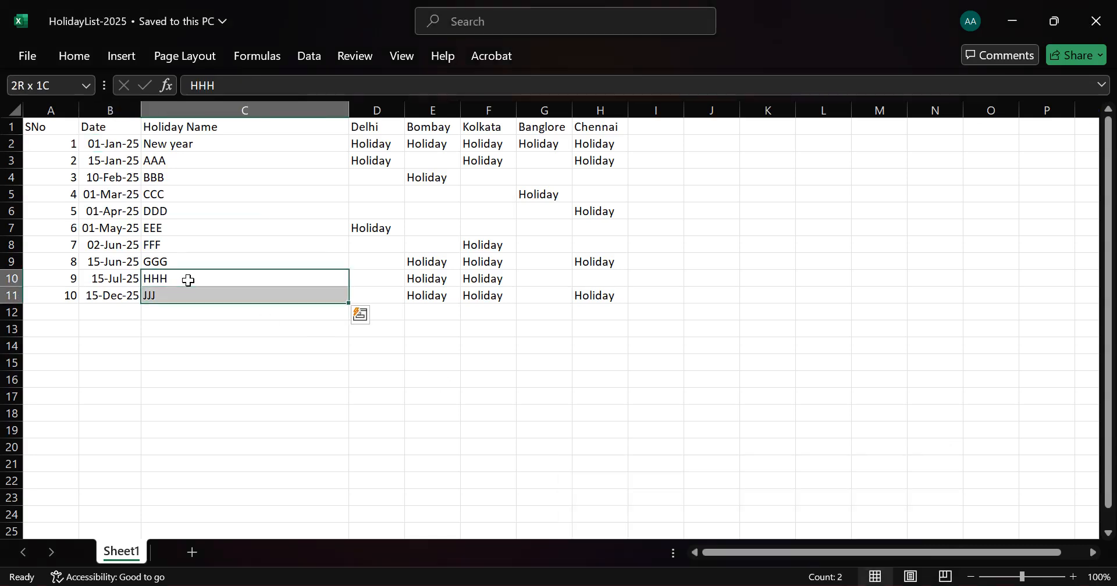
# Step: Switch to the browser and look through the files of the GeneralQuery storage bucket in Orchestrator's Shared folder
pyautogui.click(186, 379)
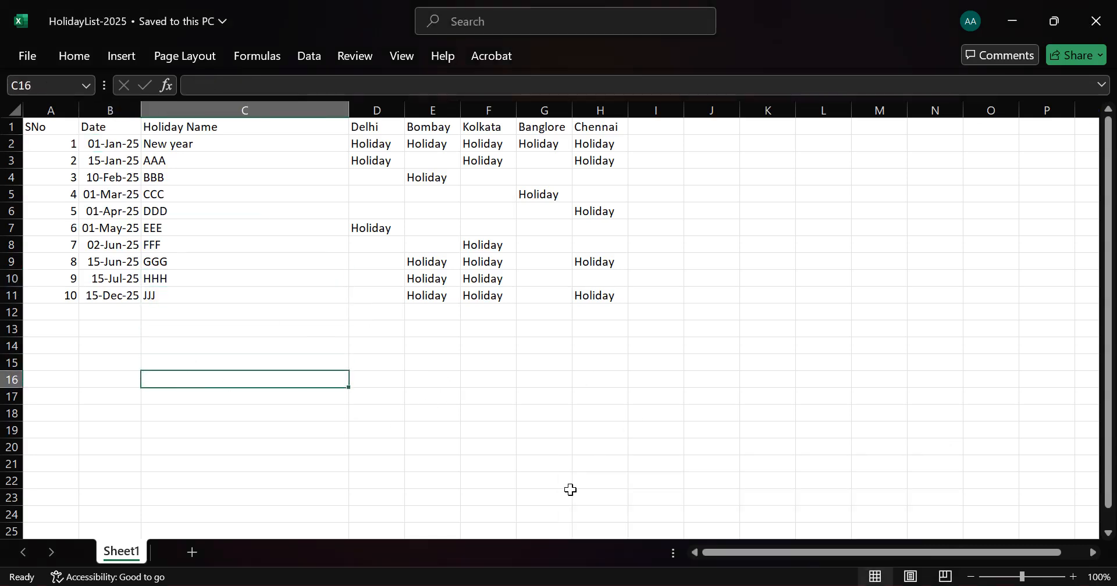
pyautogui.hotkey('alt', 'Tab')
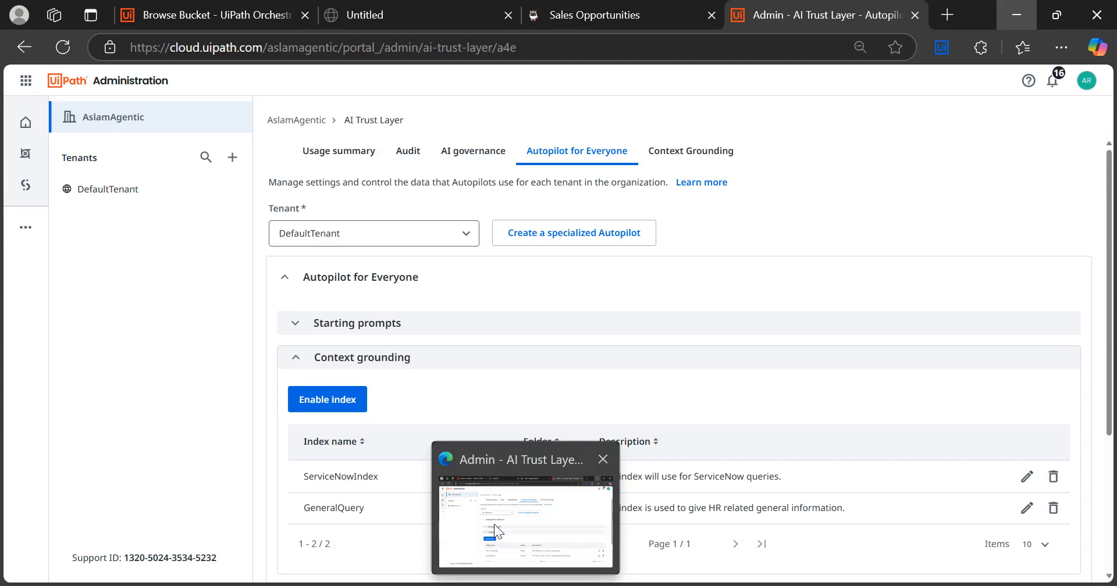
pyautogui.click(493, 526)
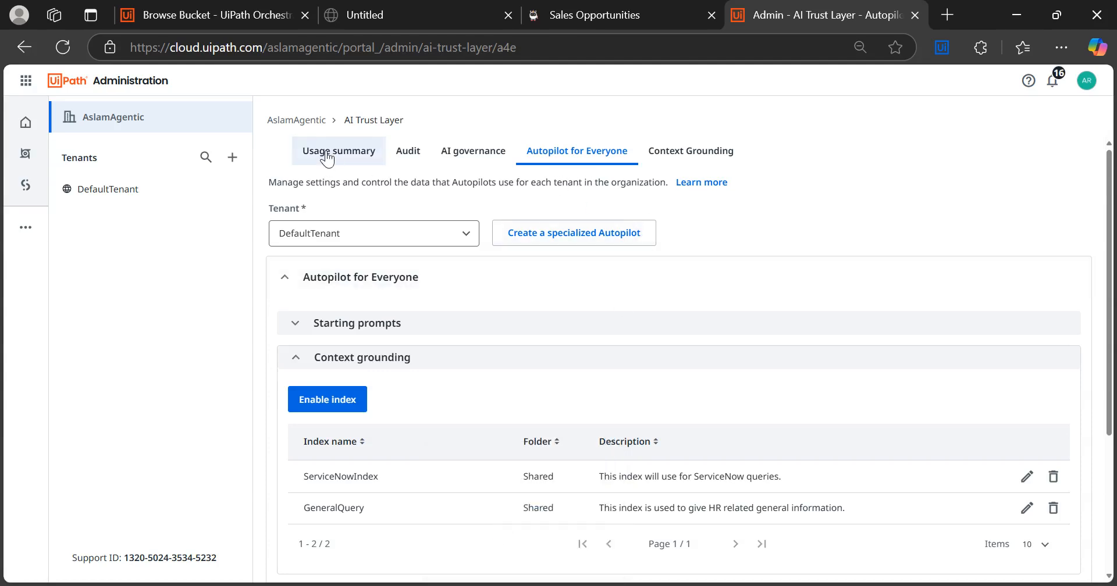
pyautogui.click(25, 156)
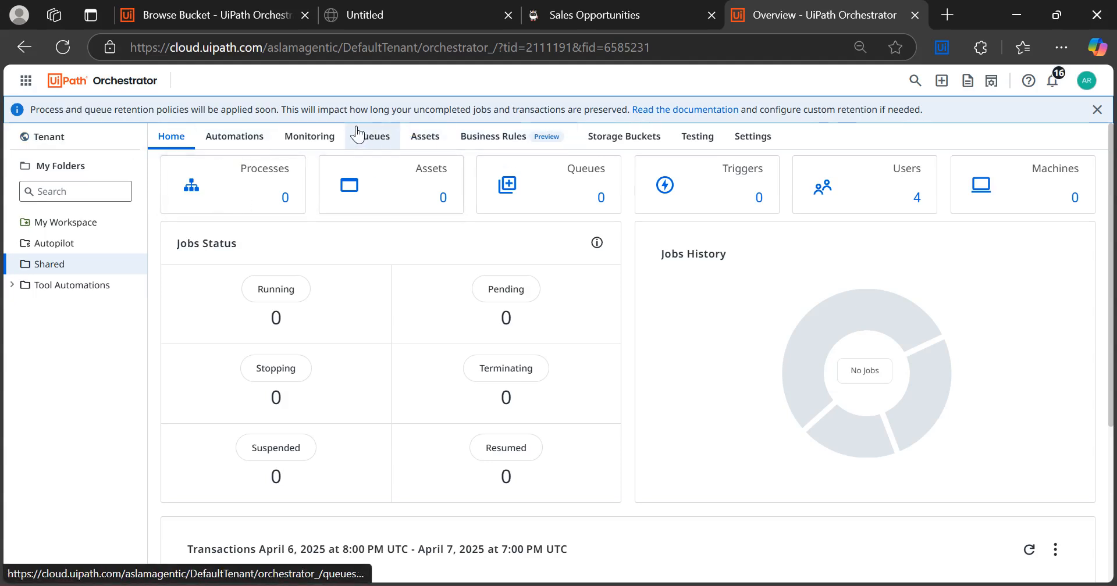
pyautogui.click(630, 142)
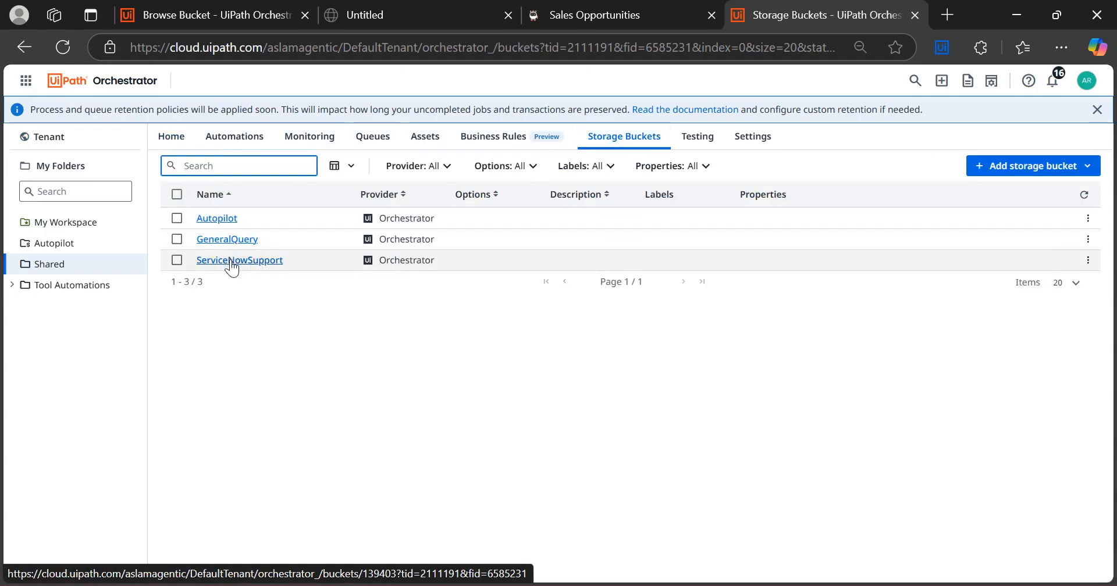
pyautogui.click(214, 238)
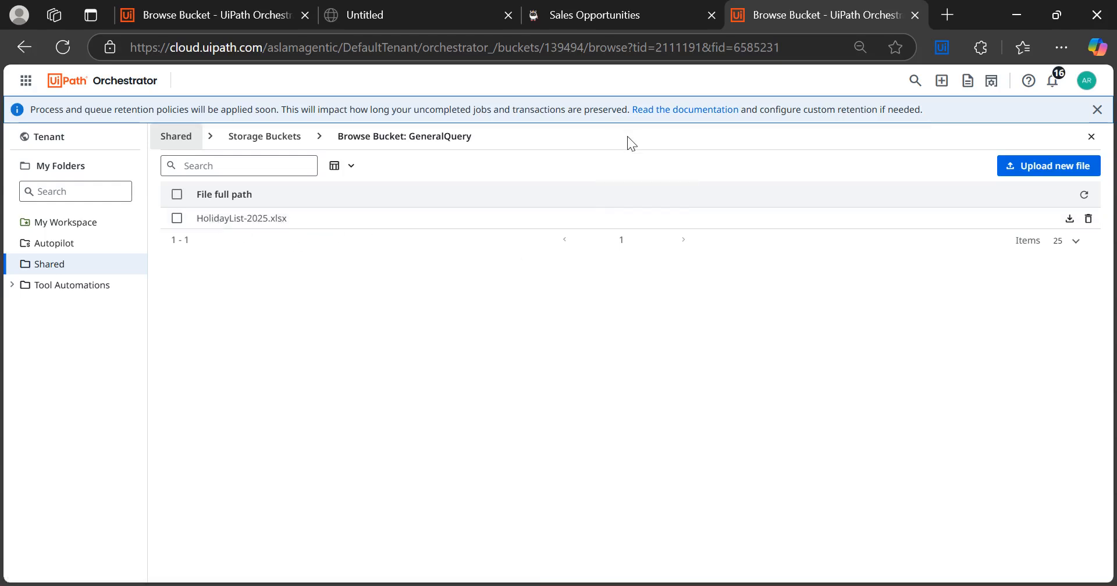
# Step: Sync the GeneralQuery index in the AI Trust Layer's context grounding settings and refresh the index list
pyautogui.click(20, 82)
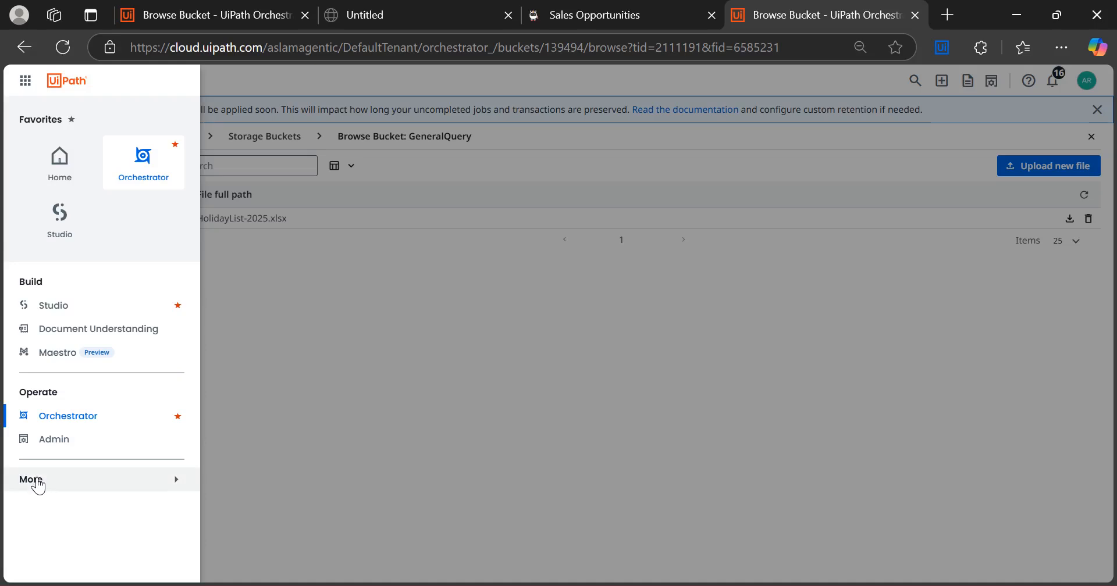
pyautogui.click(54, 445)
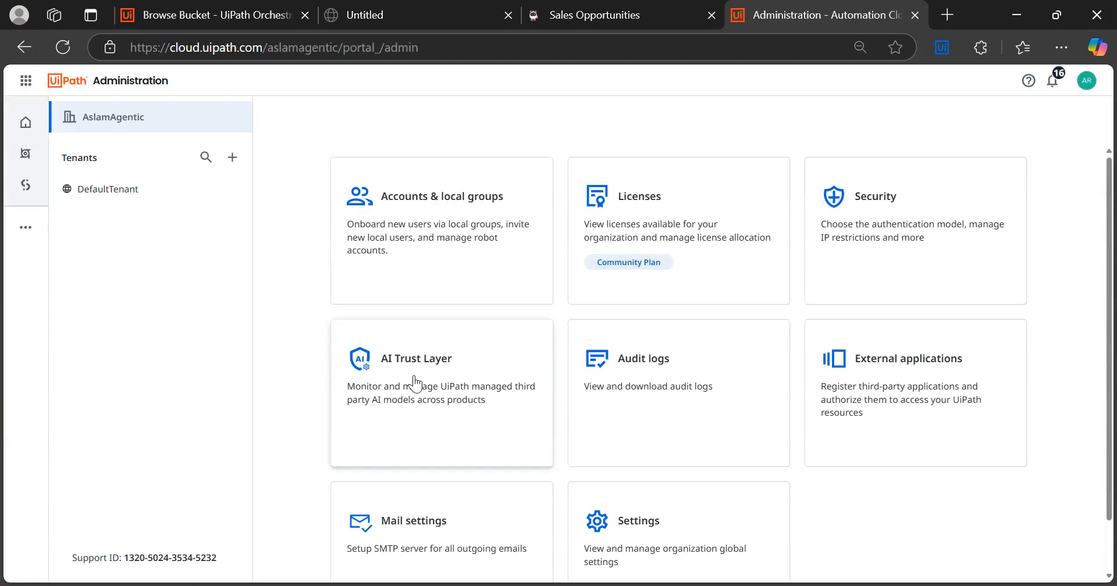
pyautogui.click(414, 384)
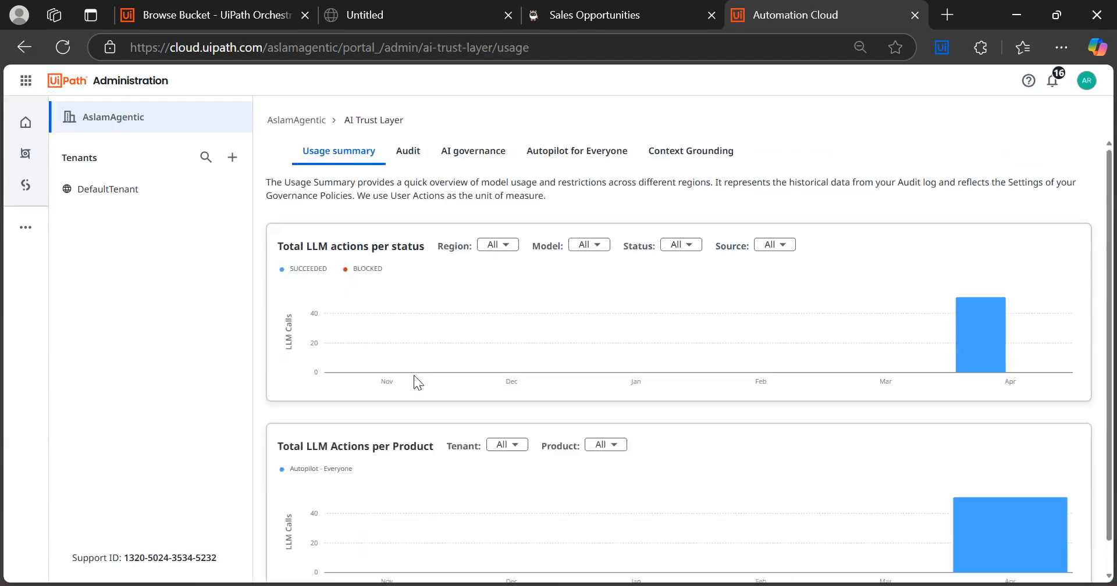
pyautogui.click(704, 152)
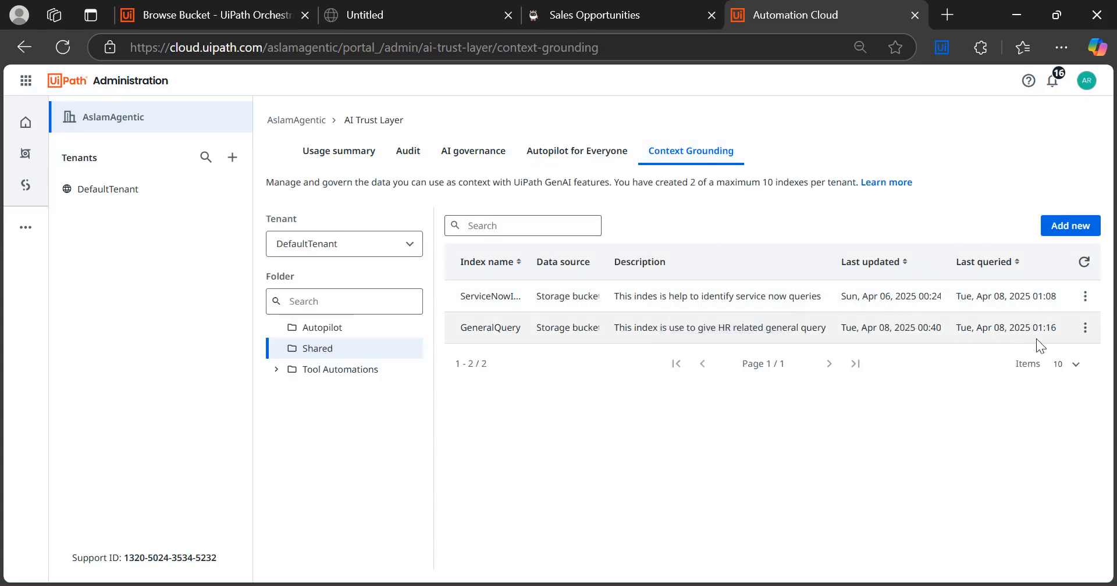
pyautogui.click(1085, 329)
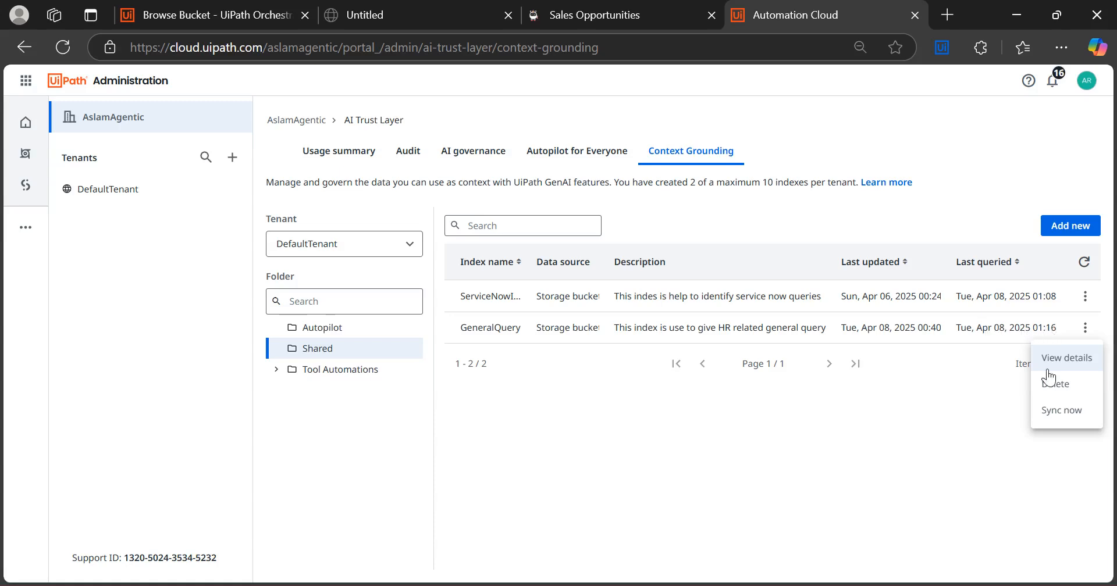
pyautogui.click(1062, 409)
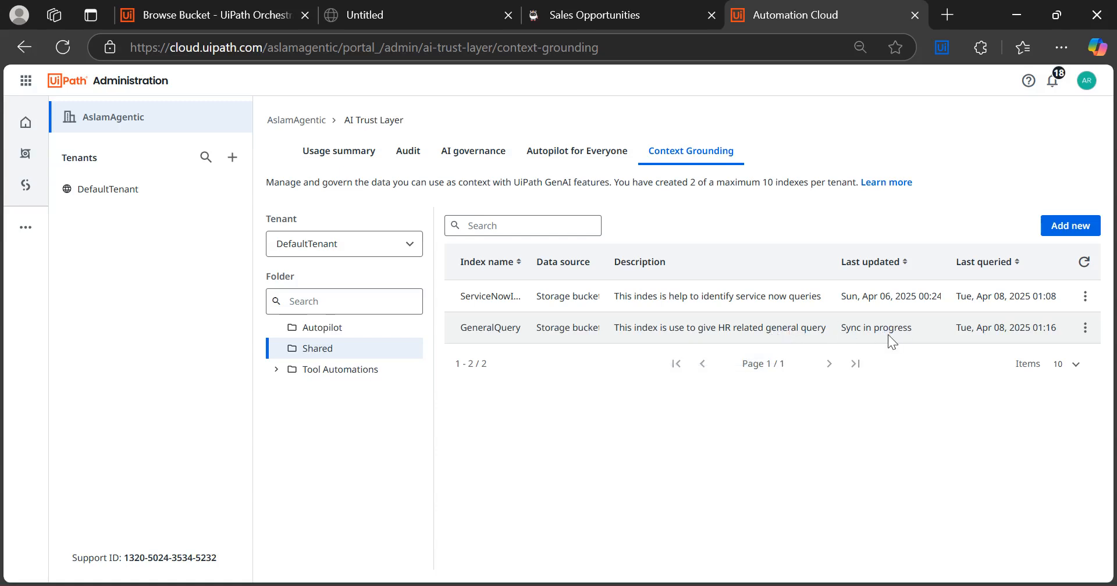
pyautogui.click(1085, 263)
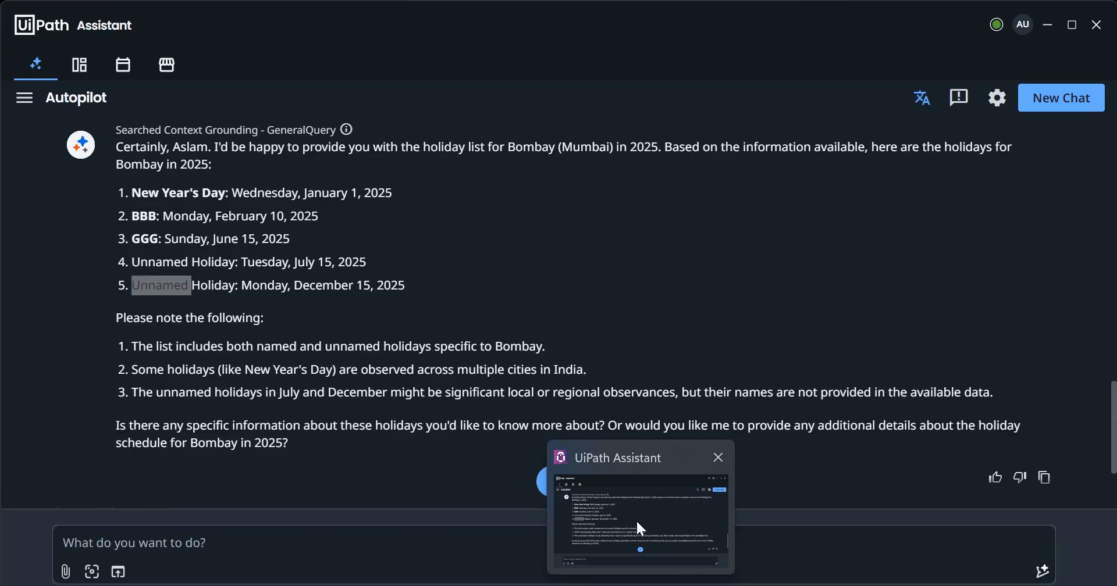
# Step: Switch to UiPath Assistant, resend "Give me Holiday list of this year 2025 for Location Bombay" to Autopilot, and check the holidays in its answer
pyautogui.click(637, 519)
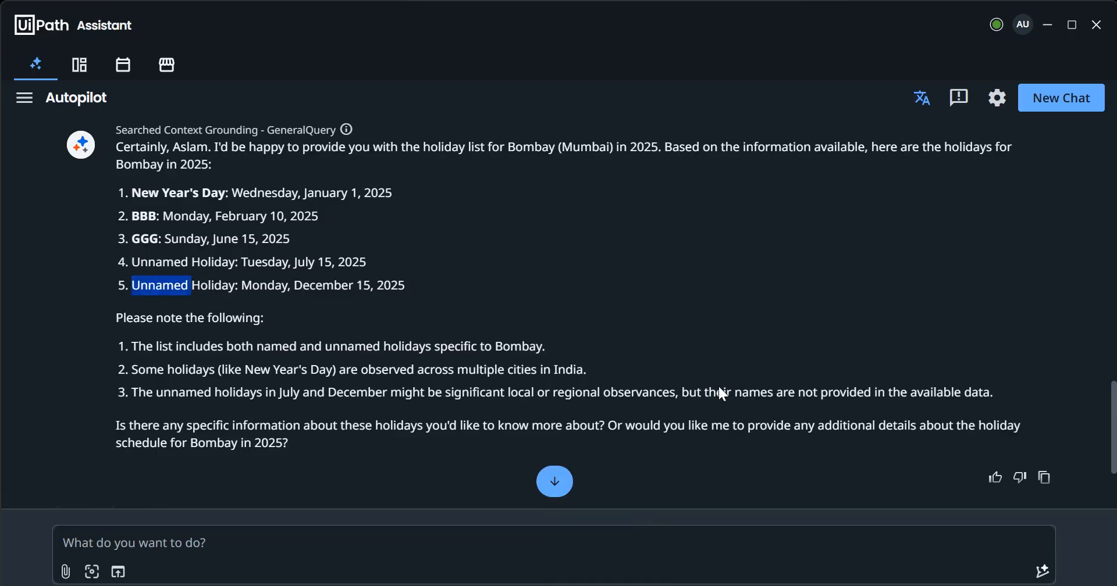
pyautogui.moveTo(1108, 401); pyautogui.dragTo(1105, 401)
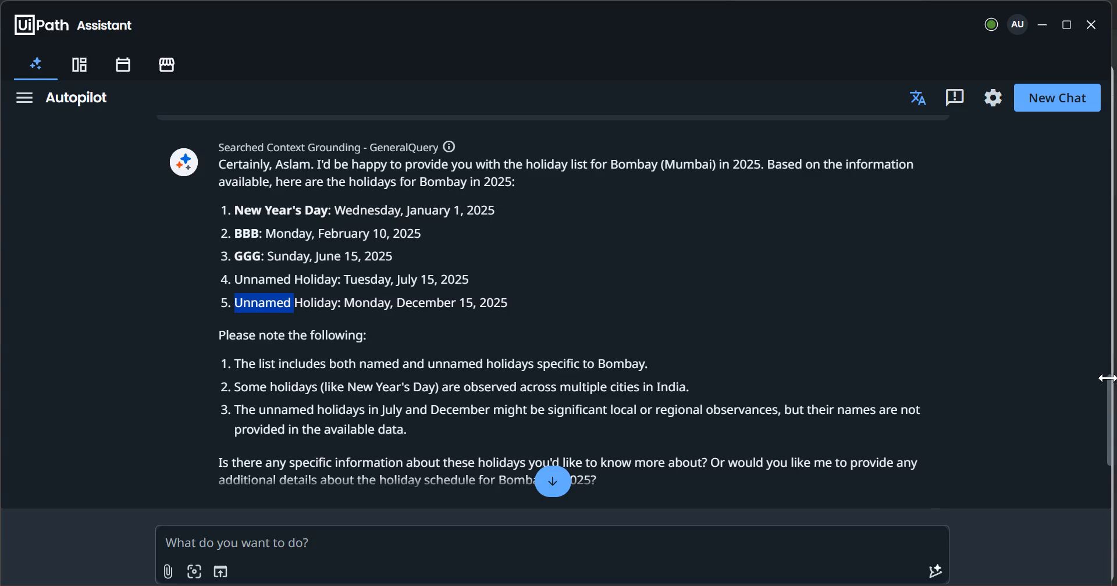
pyautogui.scroll(3, 1110, 402)
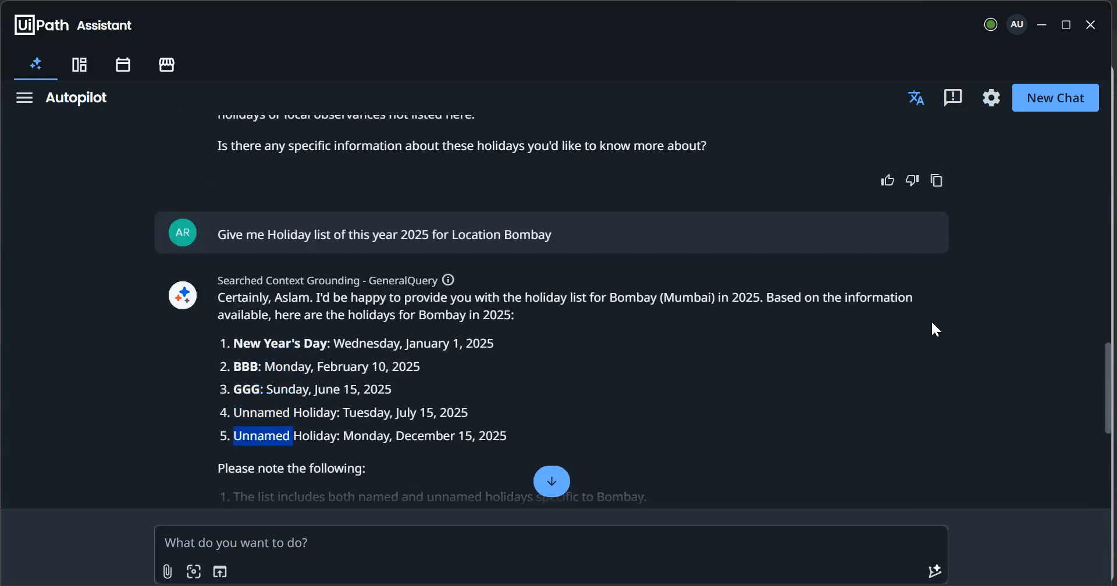
pyautogui.moveTo(566, 228); pyautogui.dragTo(222, 243)
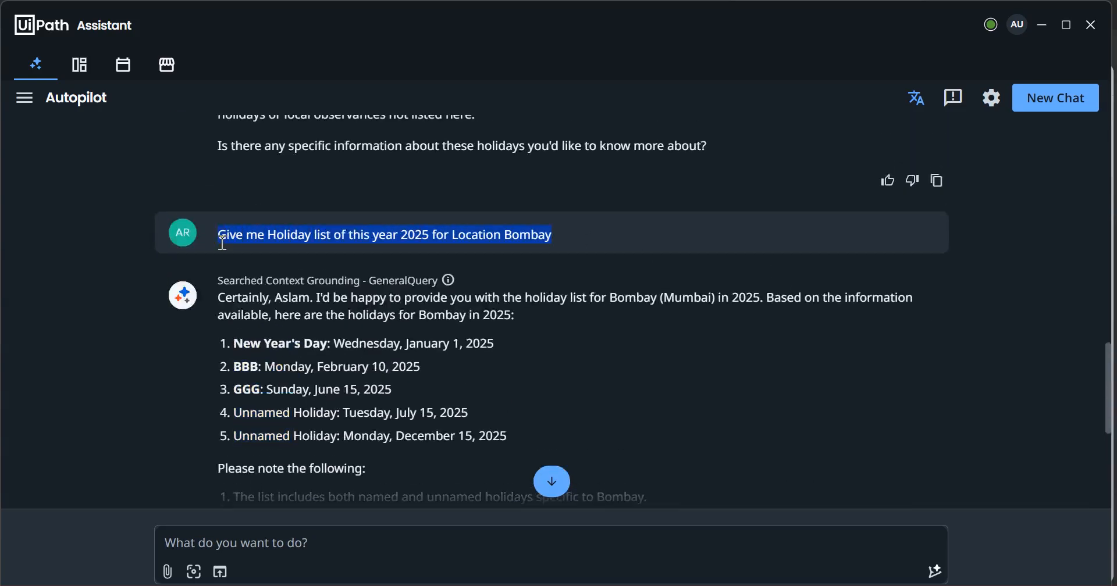
pyautogui.click(208, 533)
pyautogui.hotkey('ctrl', 'v')
pyautogui.press('Return')
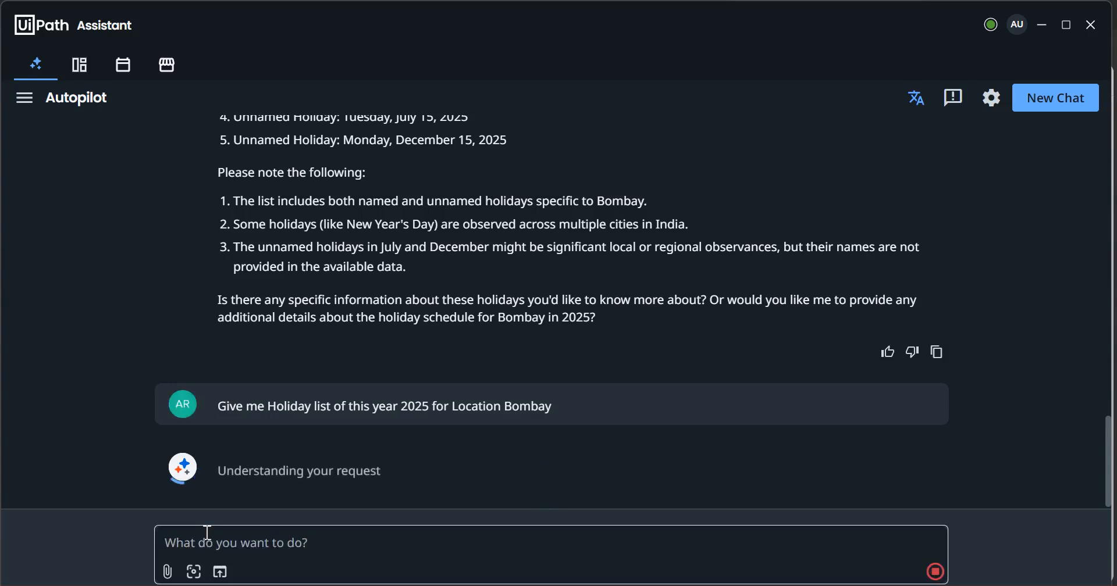
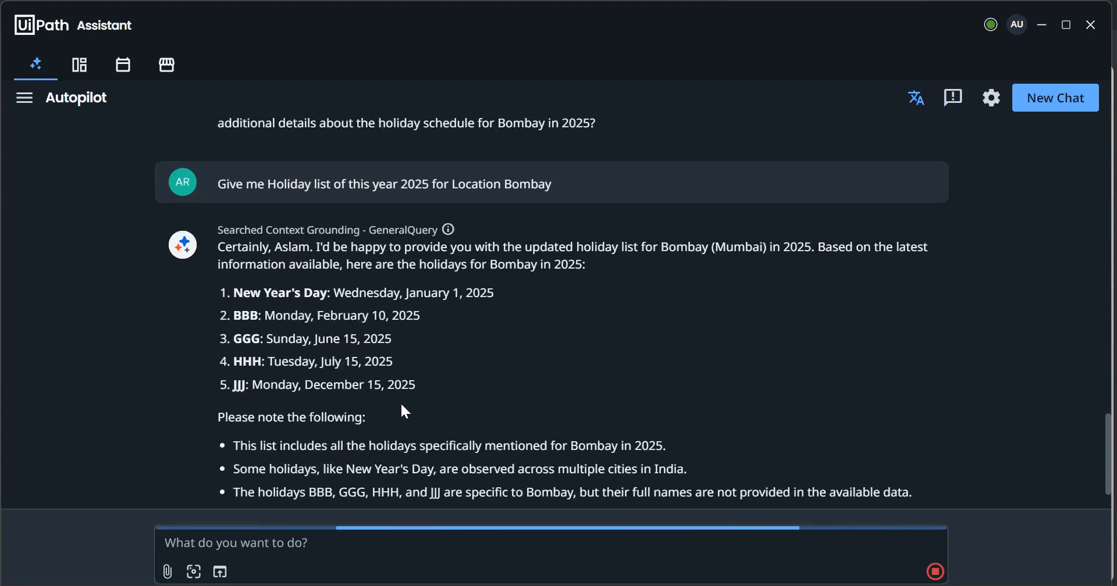
pyautogui.moveTo(218, 286); pyautogui.dragTo(419, 307)
pyautogui.click(418, 307)
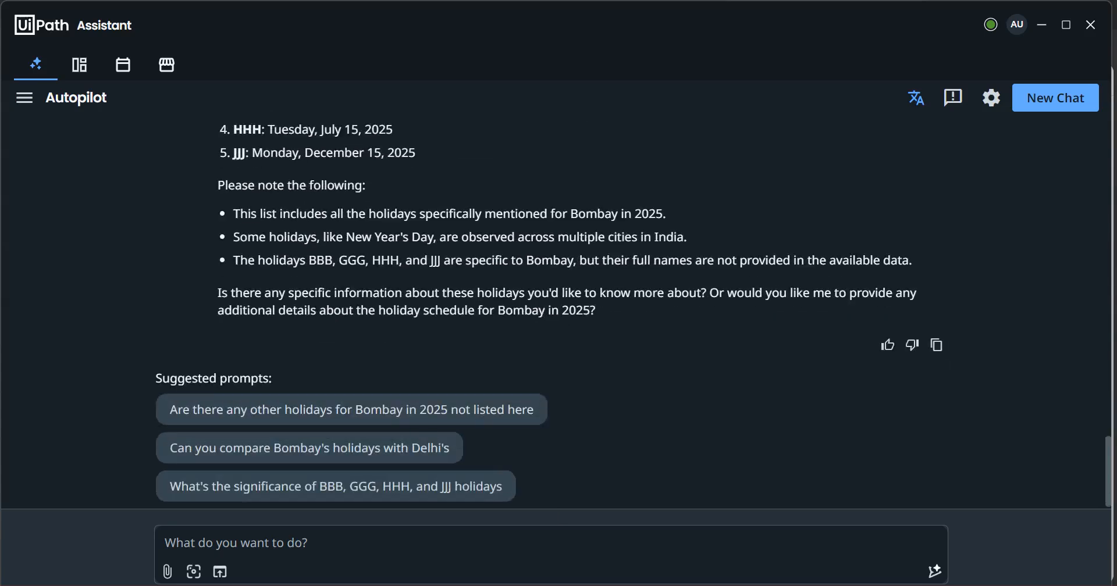
# Step: Bring up the Sales Opportunities report in the browser behind the UiPath Assistant window and return to Autopilot
pyautogui.moveTo(494, 582)
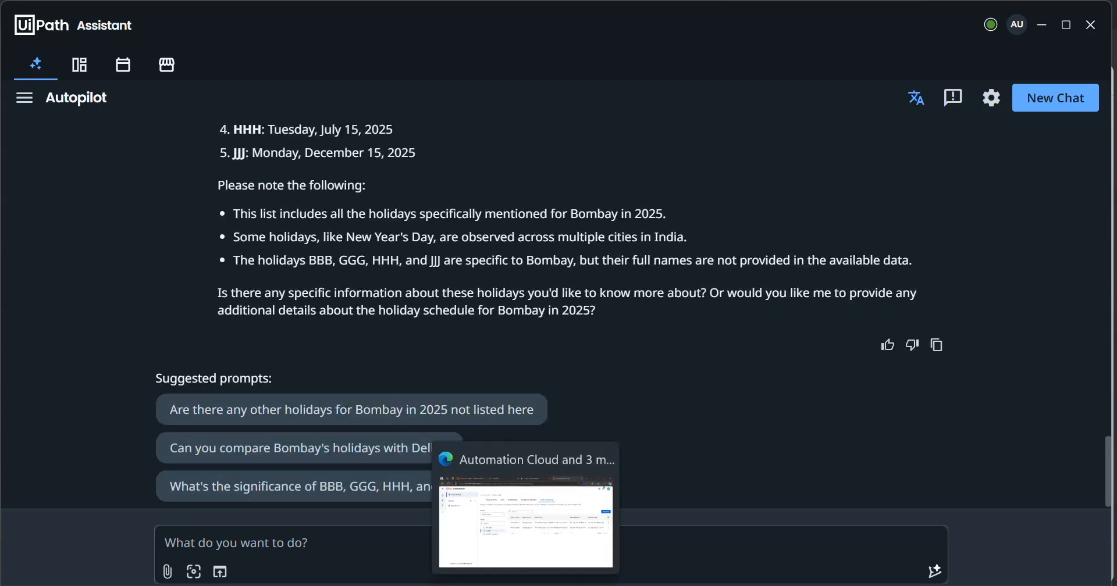
pyautogui.click(494, 526)
pyautogui.click(578, 23)
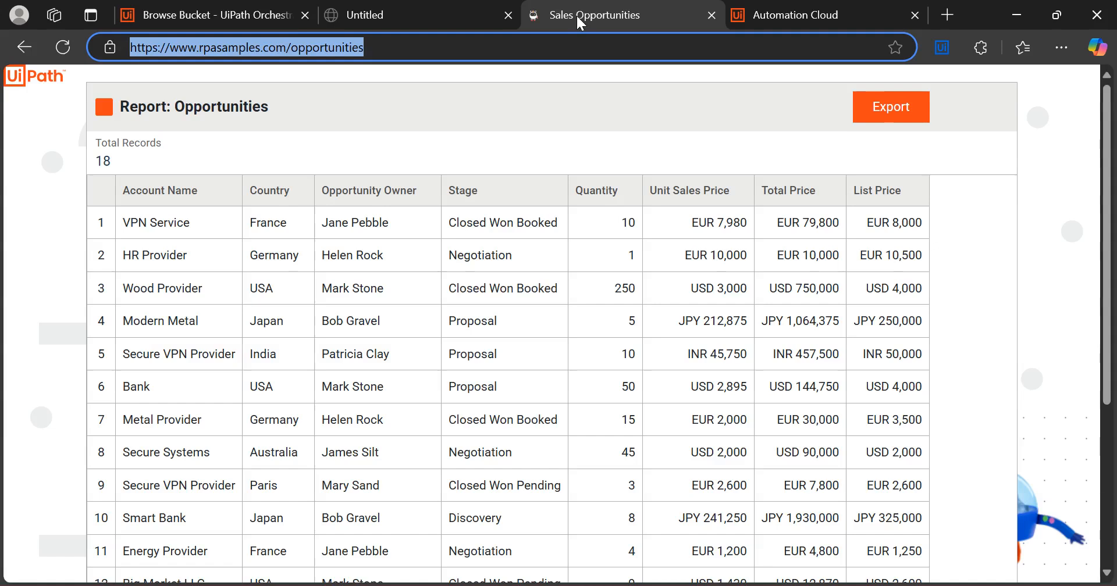
pyautogui.click(422, 46)
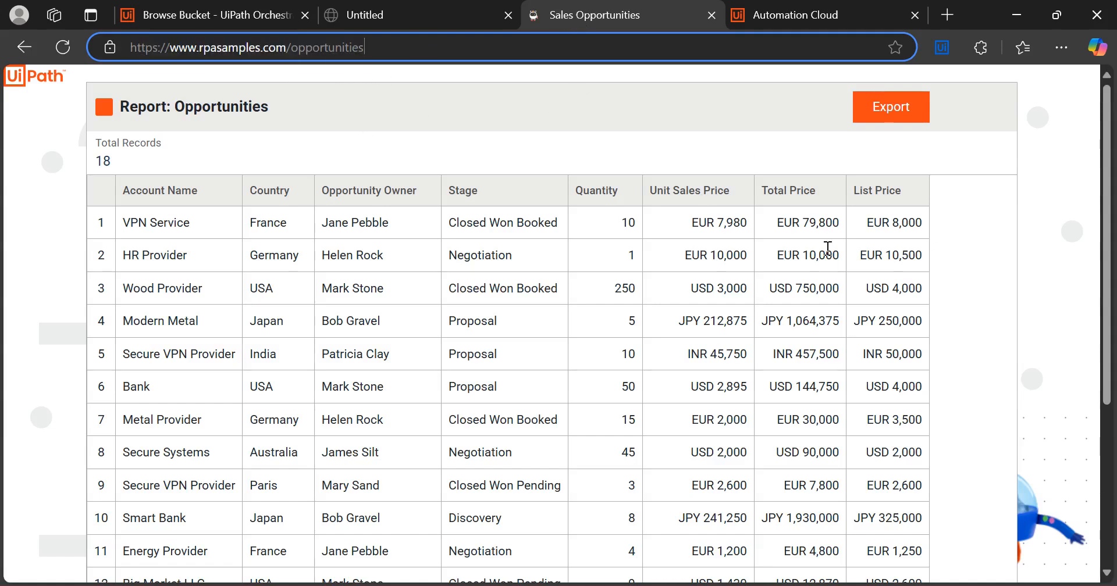
pyautogui.moveTo(640, 583)
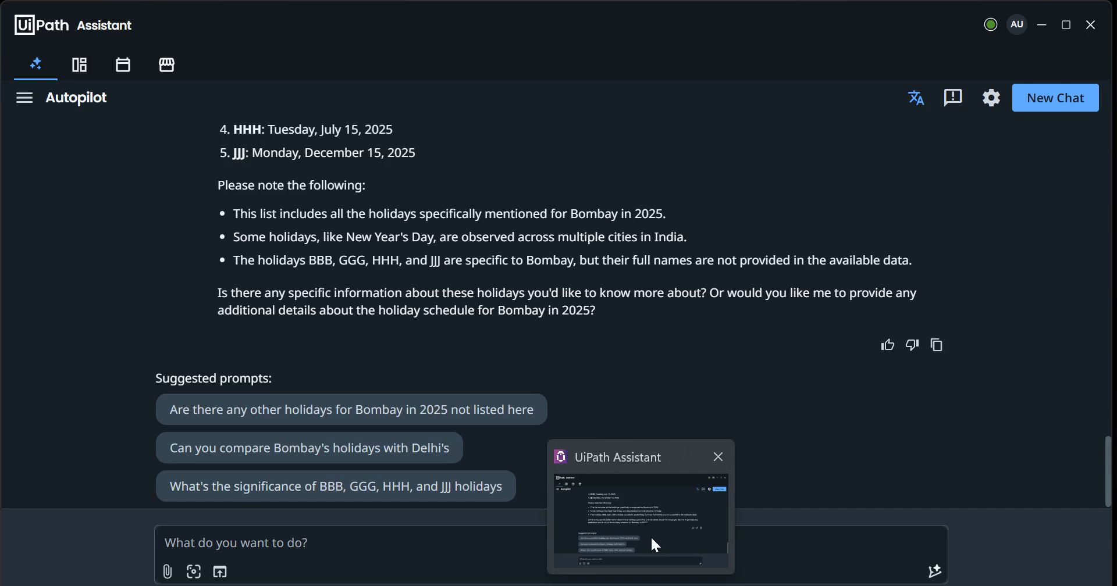
pyautogui.click(651, 538)
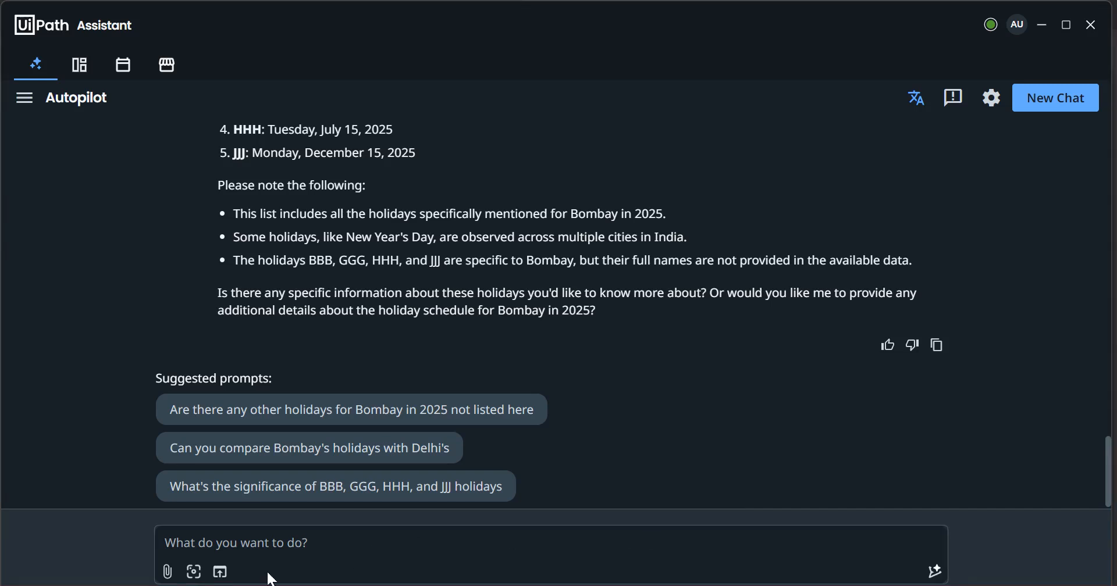
pyautogui.click(194, 573)
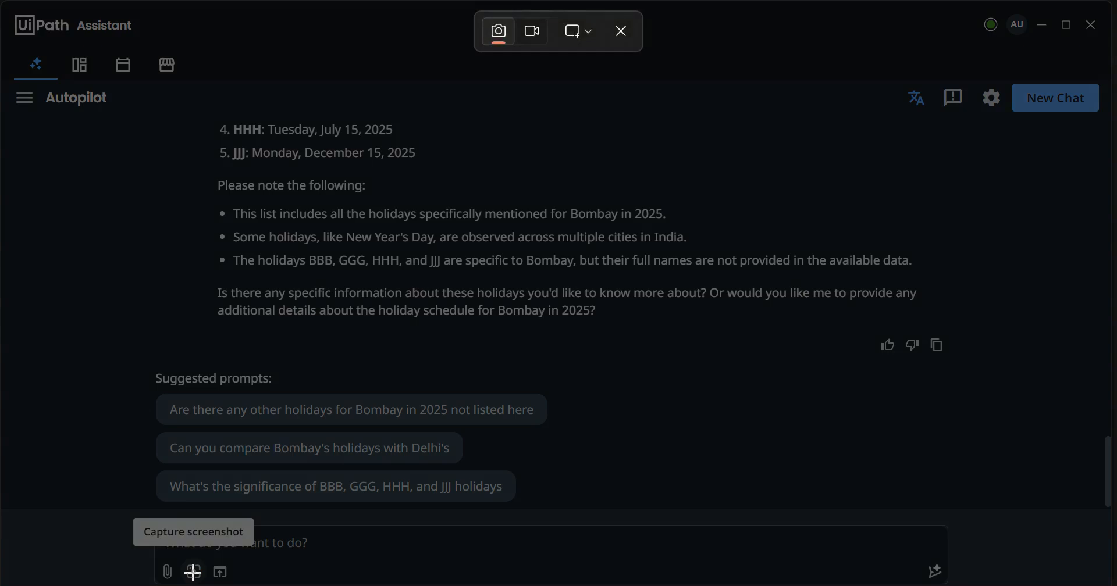
pyautogui.press('Escape')
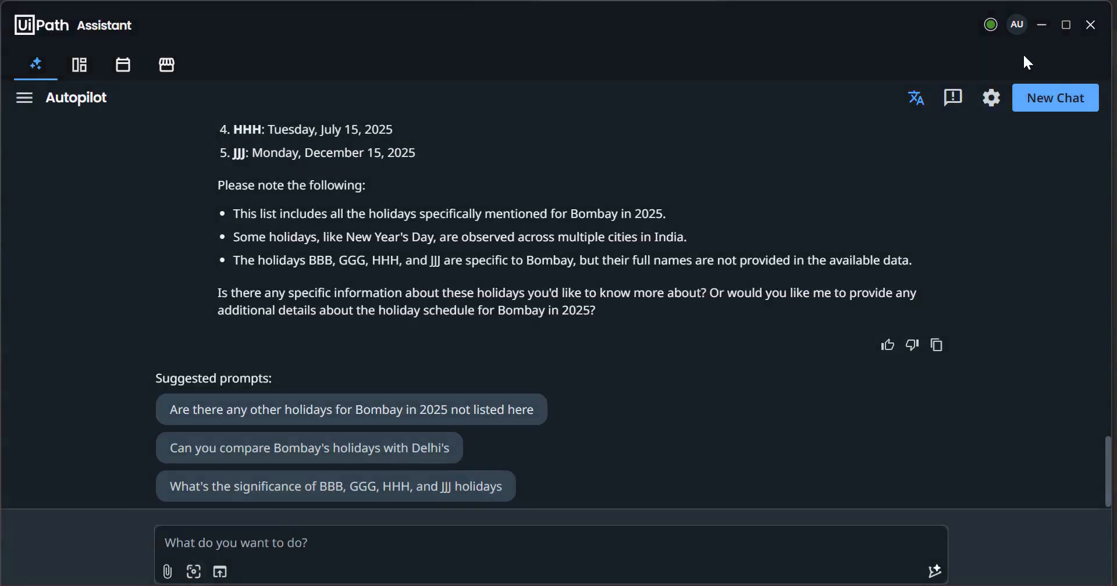
pyautogui.click(1066, 25)
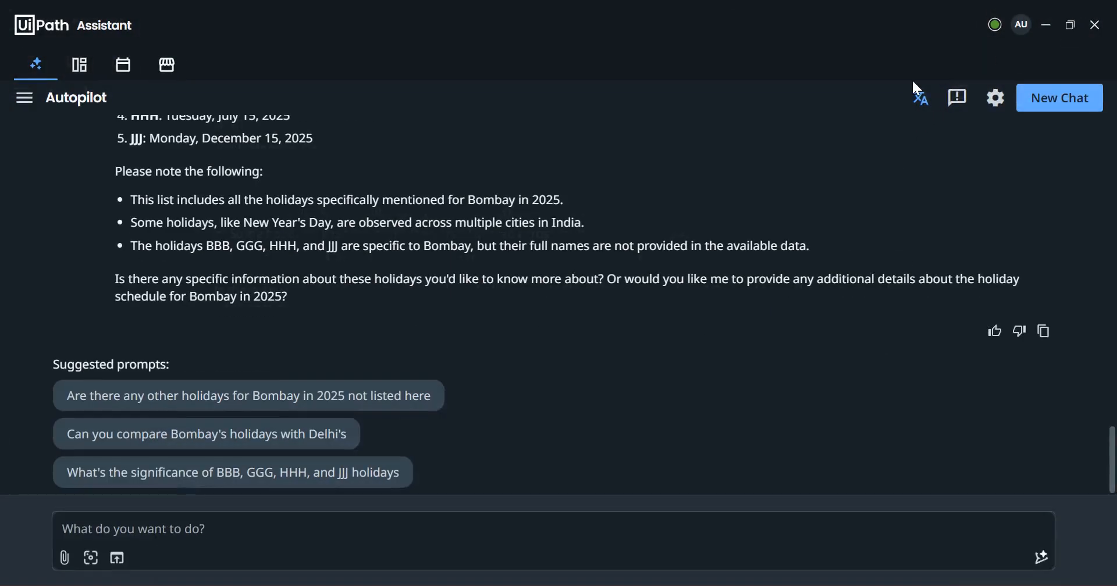
pyautogui.click(1069, 28)
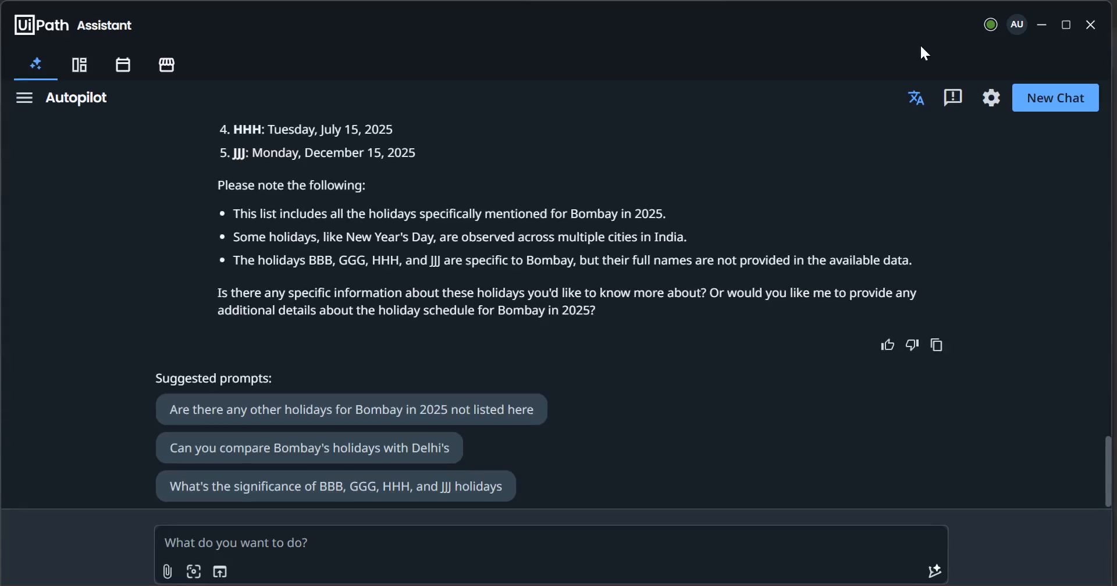
pyautogui.doubleClick(882, 21)
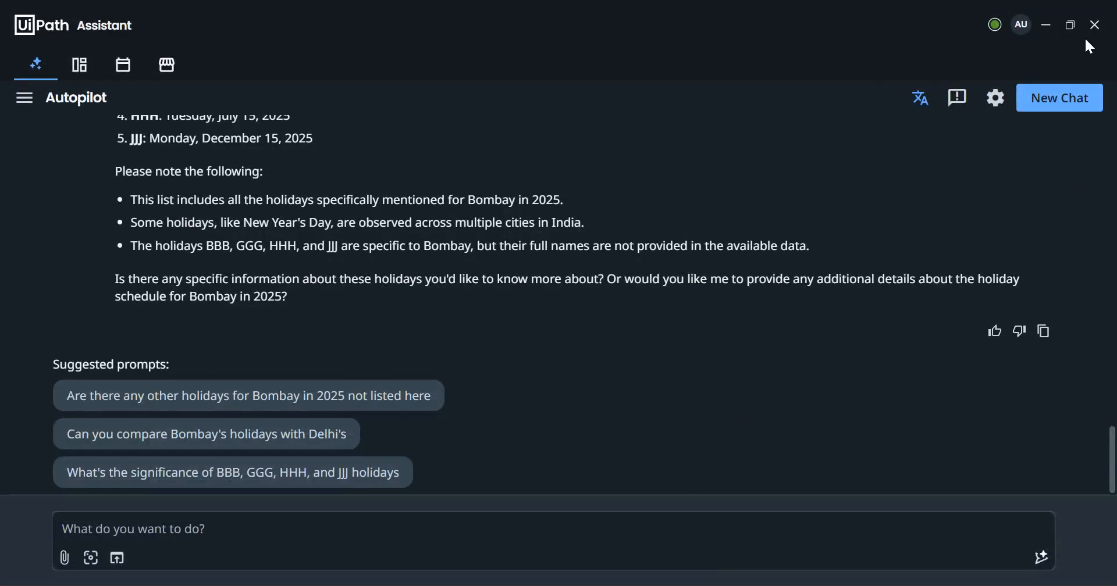
pyautogui.click(1069, 28)
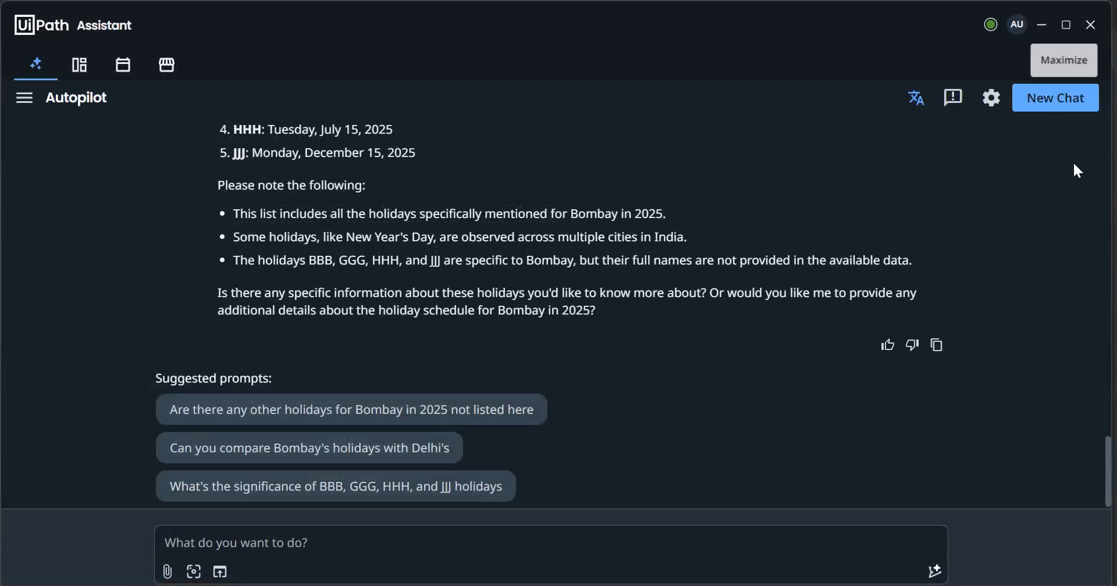
# Step: Place a narrowed Assistant window beside the Opportunities report and attach a screenshot of the report's table to the Autopilot prompt
pyautogui.moveTo(1108, 241); pyautogui.dragTo(352, 287)
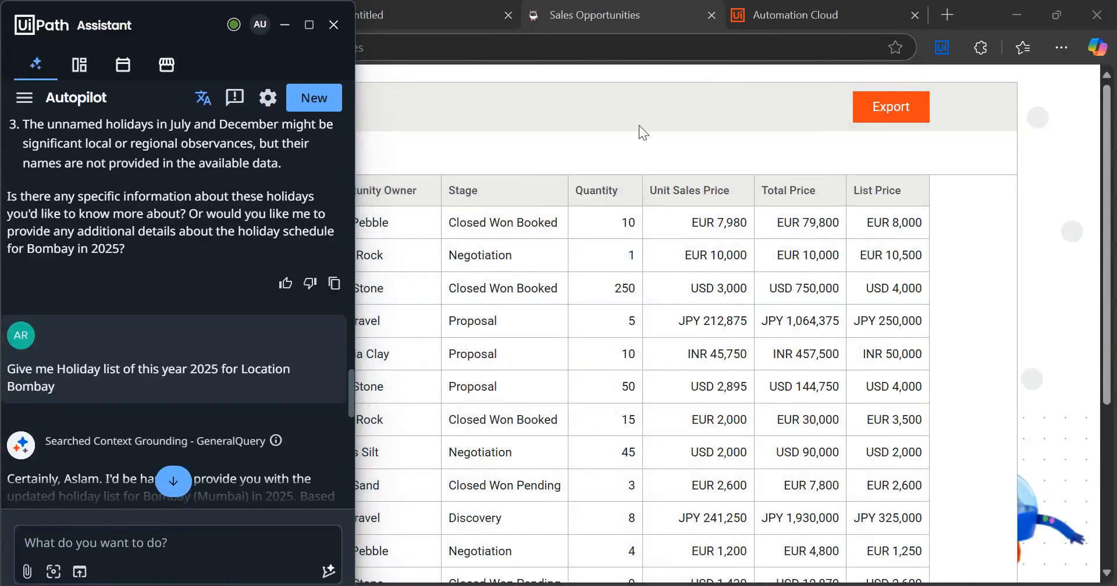
pyautogui.moveTo(165, 20); pyautogui.dragTo(969, 18)
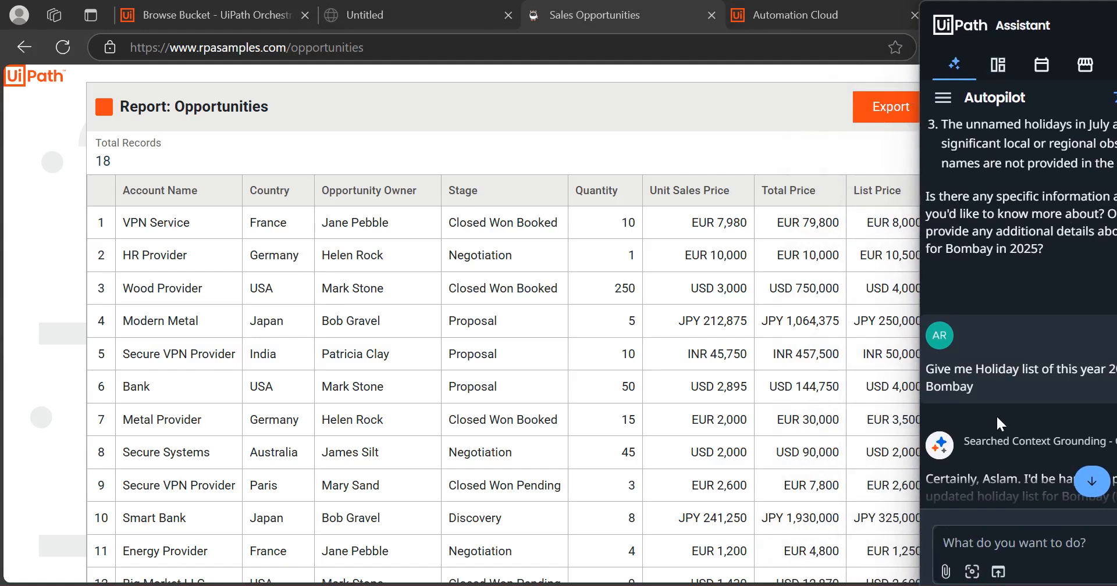
pyautogui.click(970, 572)
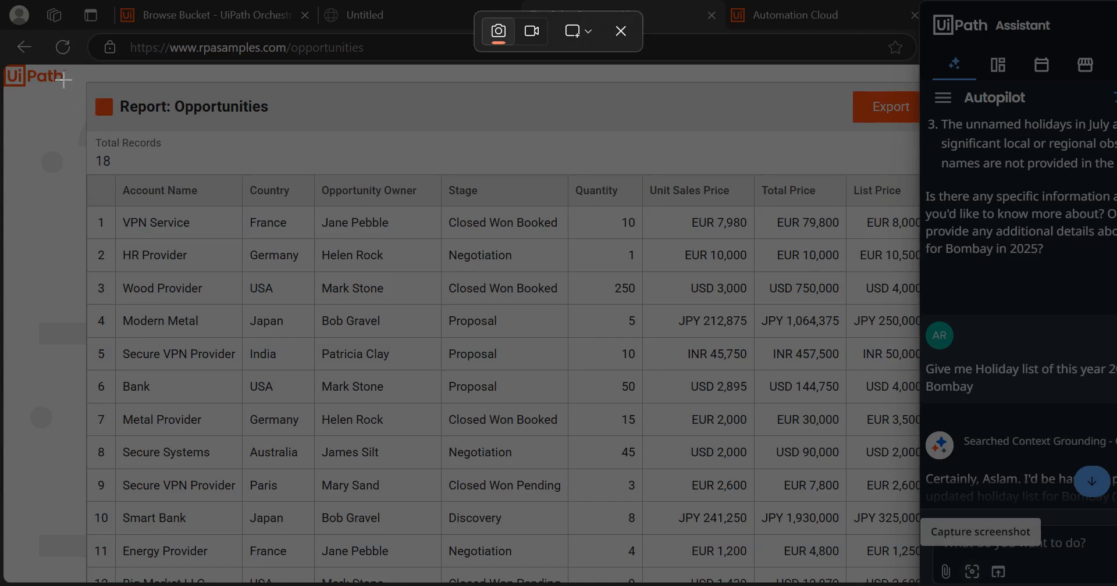
pyautogui.moveTo(82, 172); pyautogui.dragTo(850, 574)
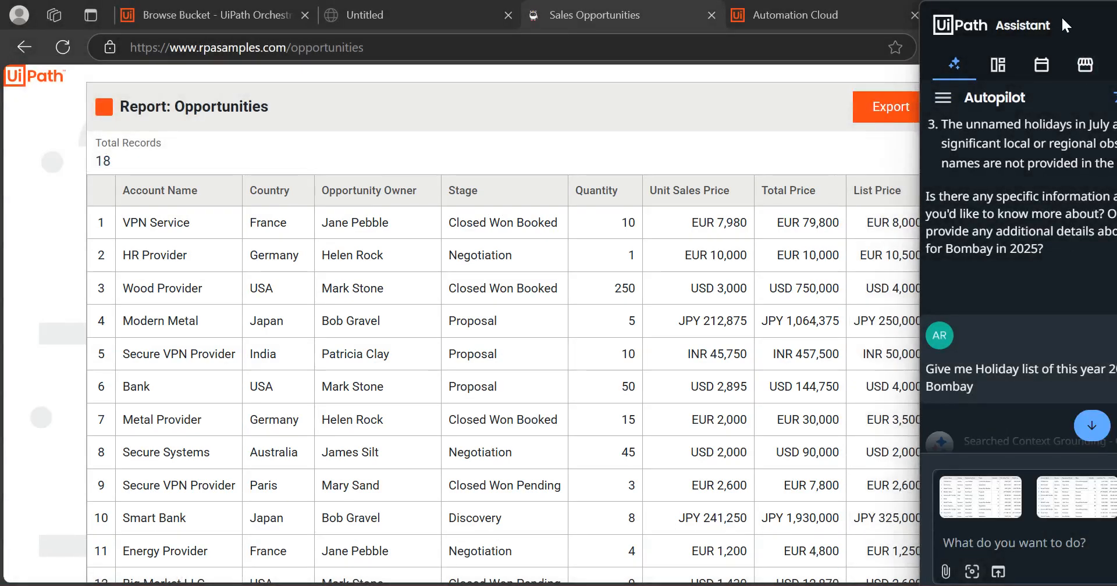
# Step: Maximize the Assistant window and send Autopilot the prompt "Extract the tabular information and store in CSV file" with the attached screenshots
pyautogui.doubleClick(1058, 10)
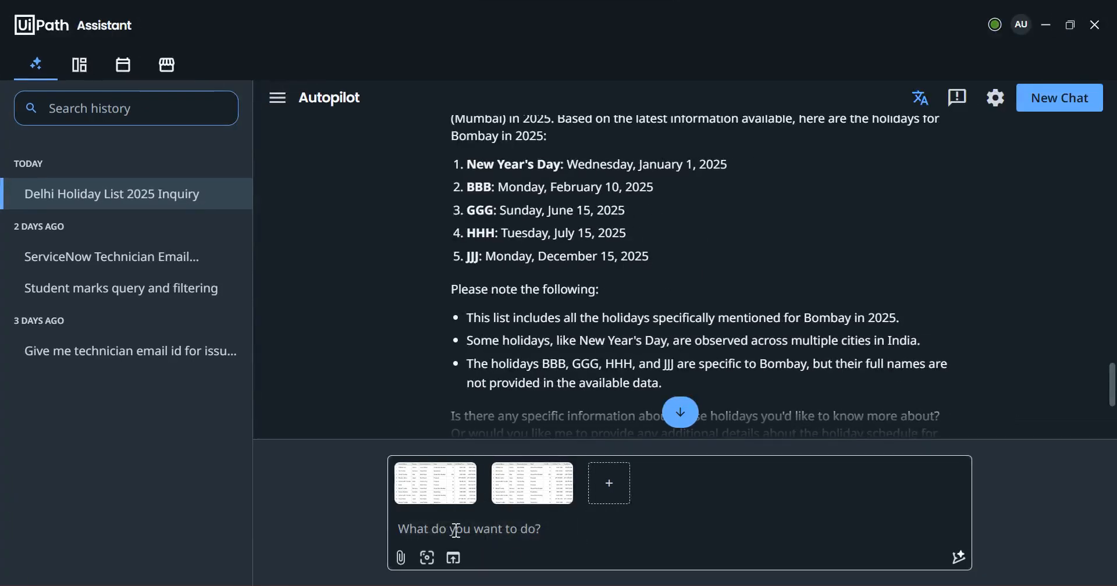
pyautogui.write('Extract the')
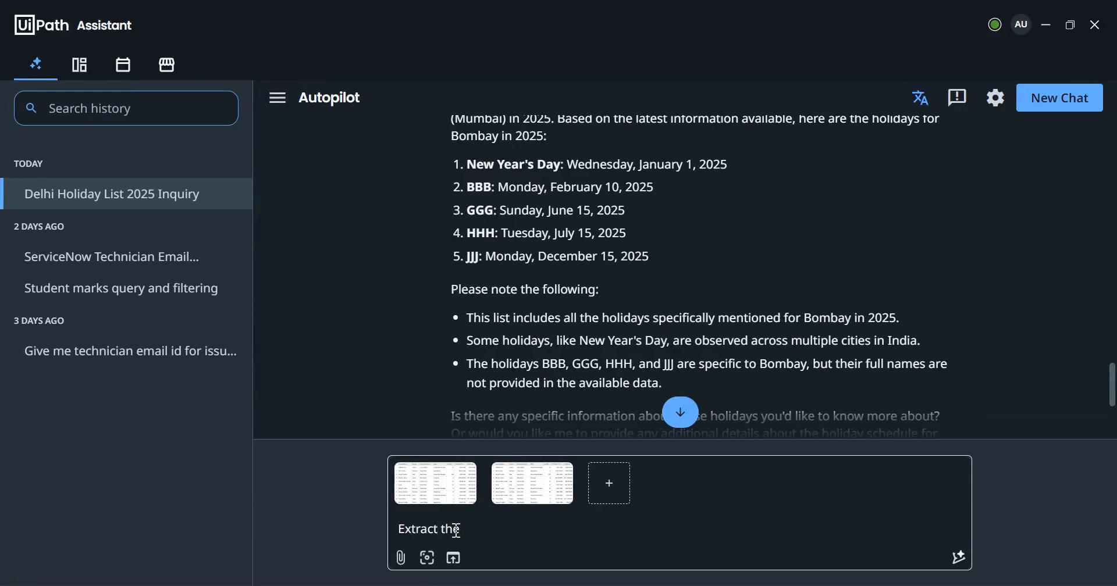
pyautogui.write(' tabular information')
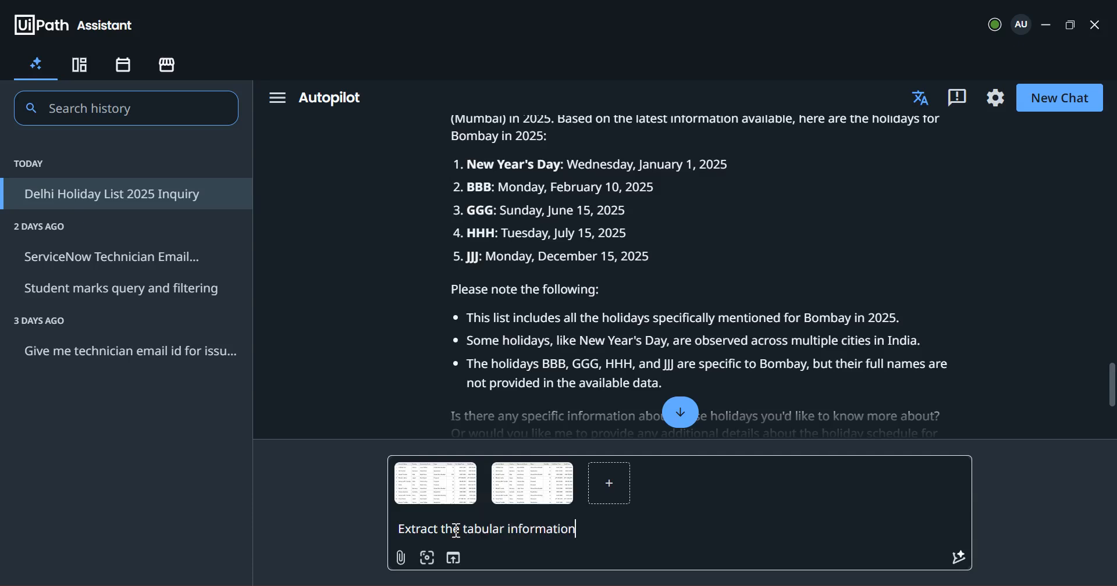
pyautogui.write(' and store in CSVfile')
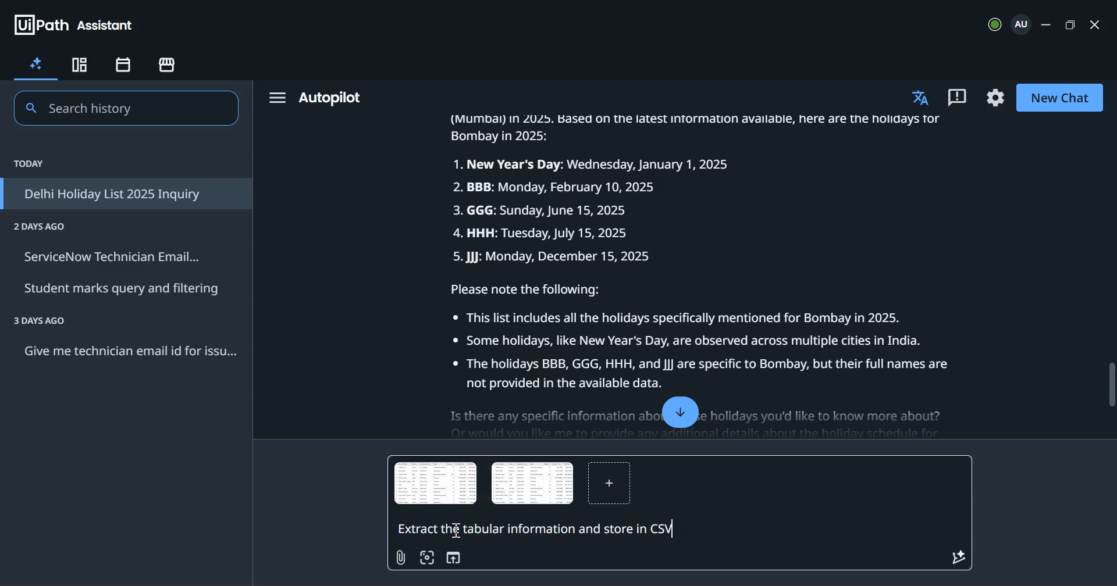
pyautogui.write(' file')
pyautogui.press('Return')
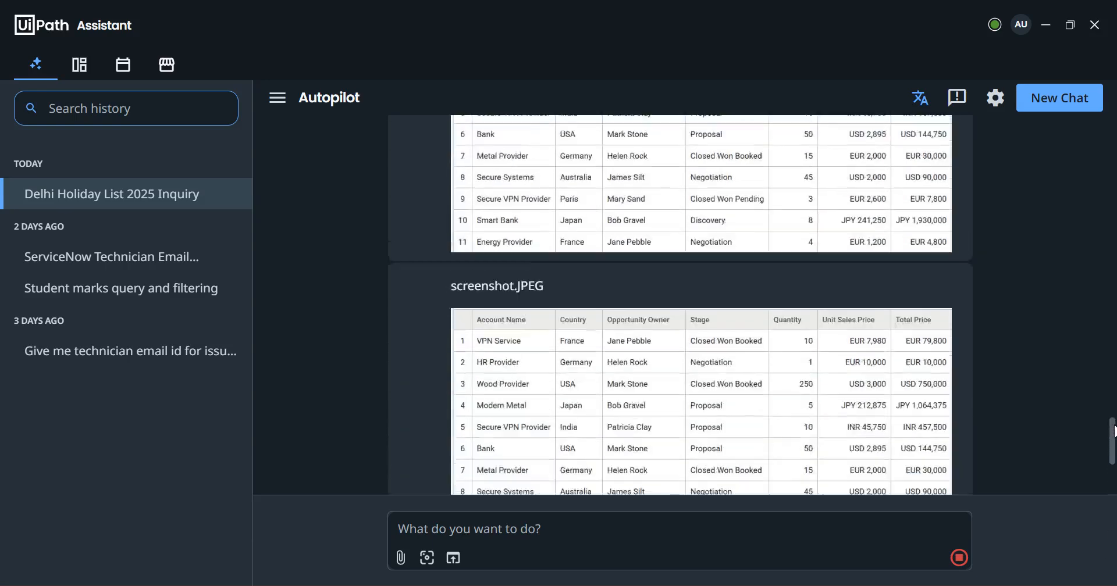
# Step: Collapse the chat history and read through Autopilot's answer about extracting the table into a CSV file
pyautogui.moveTo(1115, 435); pyautogui.dragTo(1115, 519)
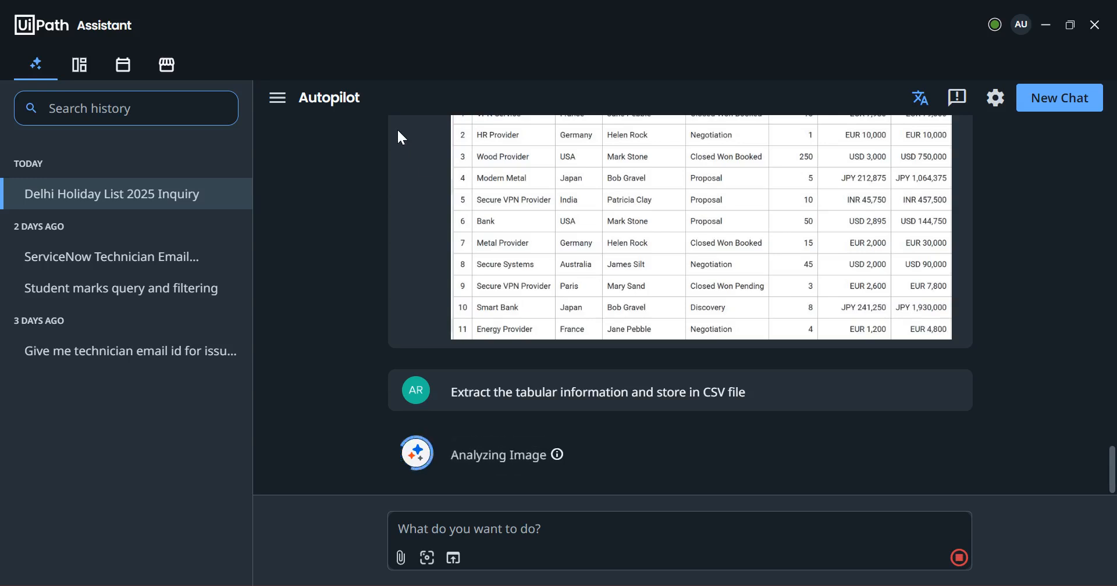
pyautogui.click(277, 99)
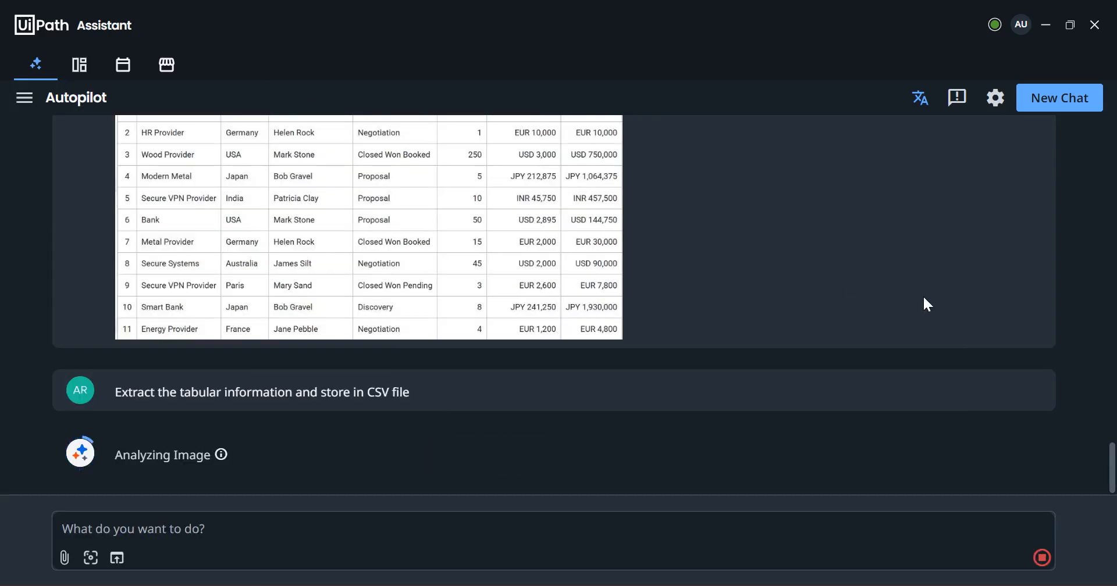
pyautogui.moveTo(1112, 475)
pyautogui.mouseDown()
pyautogui.moveTo(1112, 448)
pyautogui.moveTo(1113, 488)
pyautogui.mouseUp()
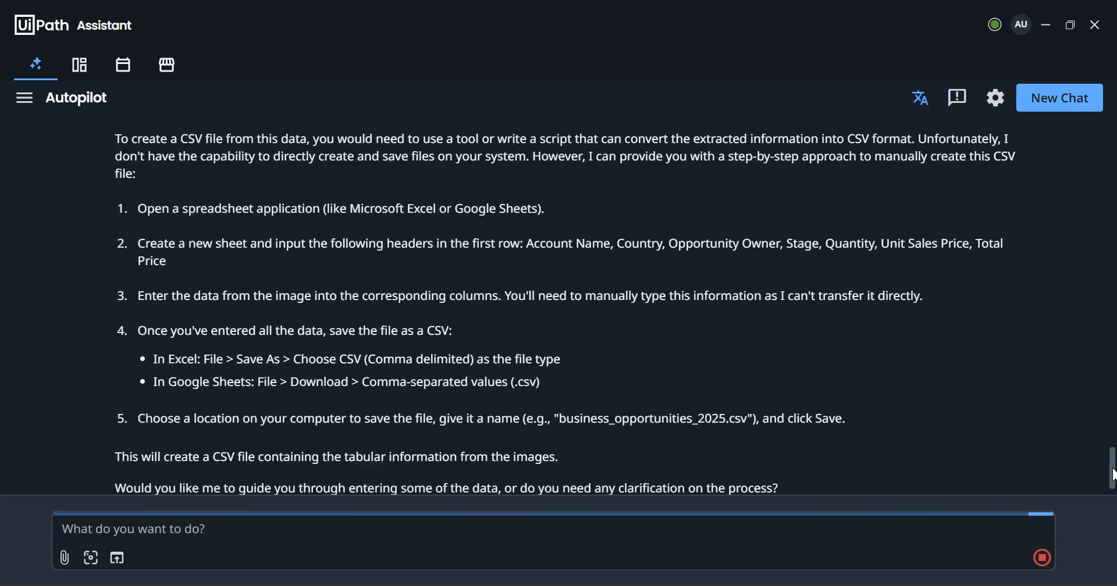
pyautogui.moveTo(1112, 476); pyautogui.dragTo(1112, 428)
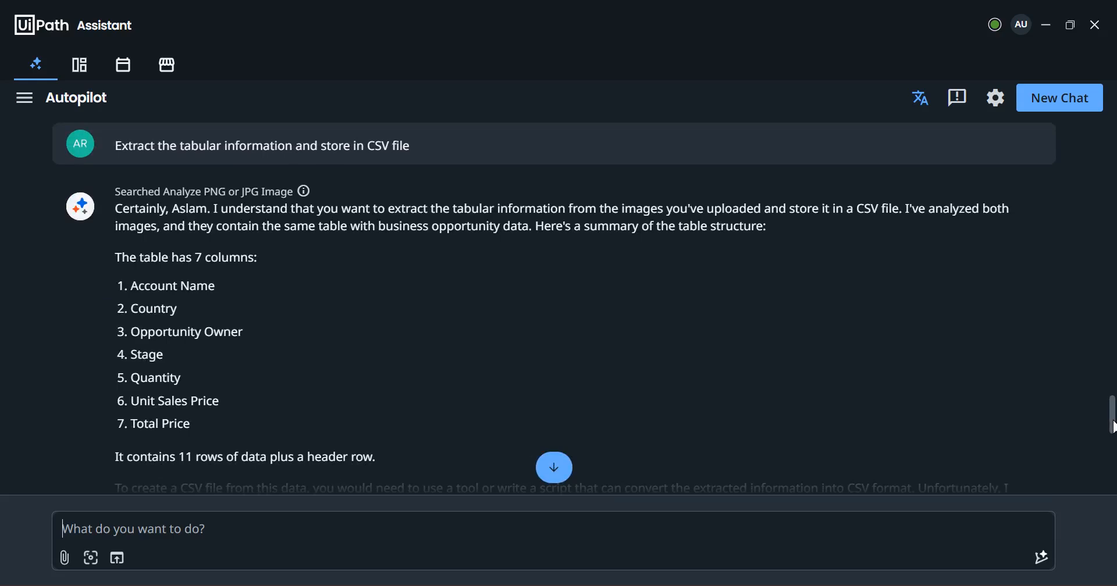
pyautogui.moveTo(1112, 427)
pyautogui.mouseDown()
pyautogui.moveTo(1112, 446)
pyautogui.moveTo(1112, 376)
pyautogui.moveTo(1113, 488)
pyautogui.moveTo(1112, 423)
pyautogui.mouseUp()
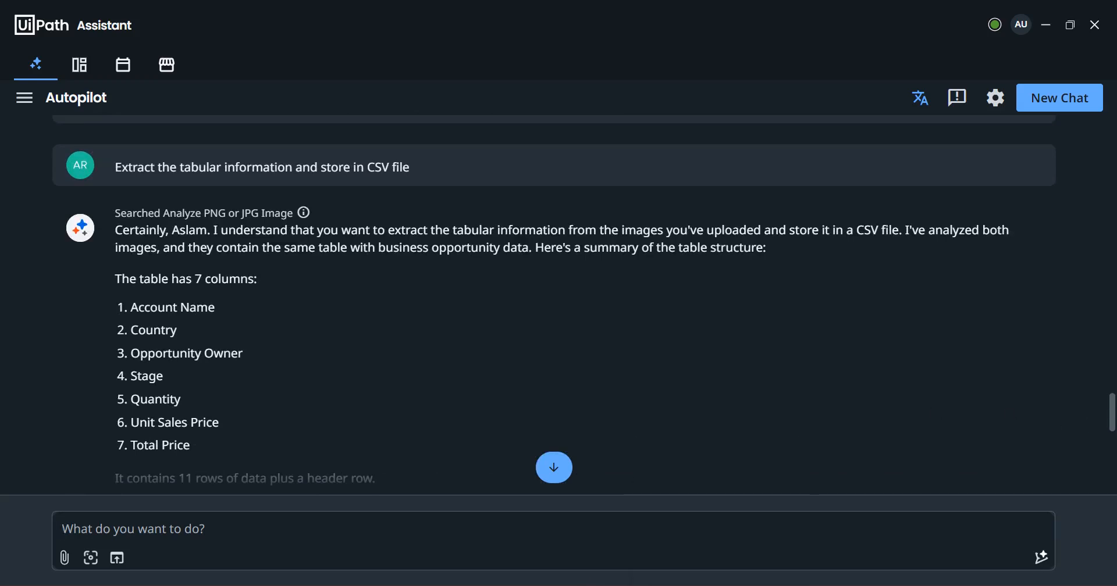
pyautogui.click(504, 530)
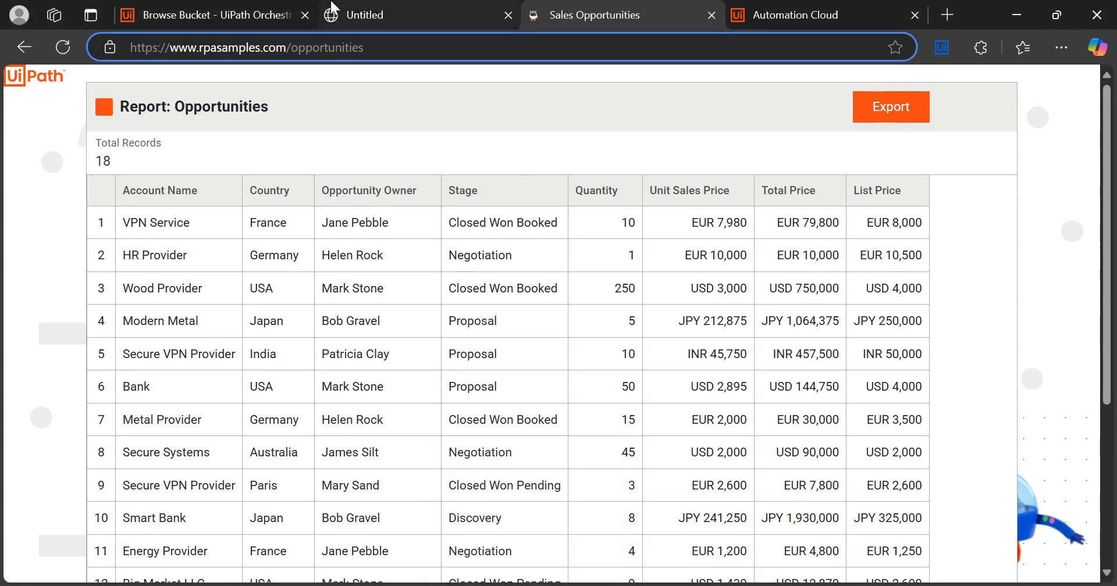
# Step: Switch to the Automation Cloud page in the browser and load the AI Trust Layer's Autopilot for Everyone settings for DefaultTenant
pyautogui.click(778, 10)
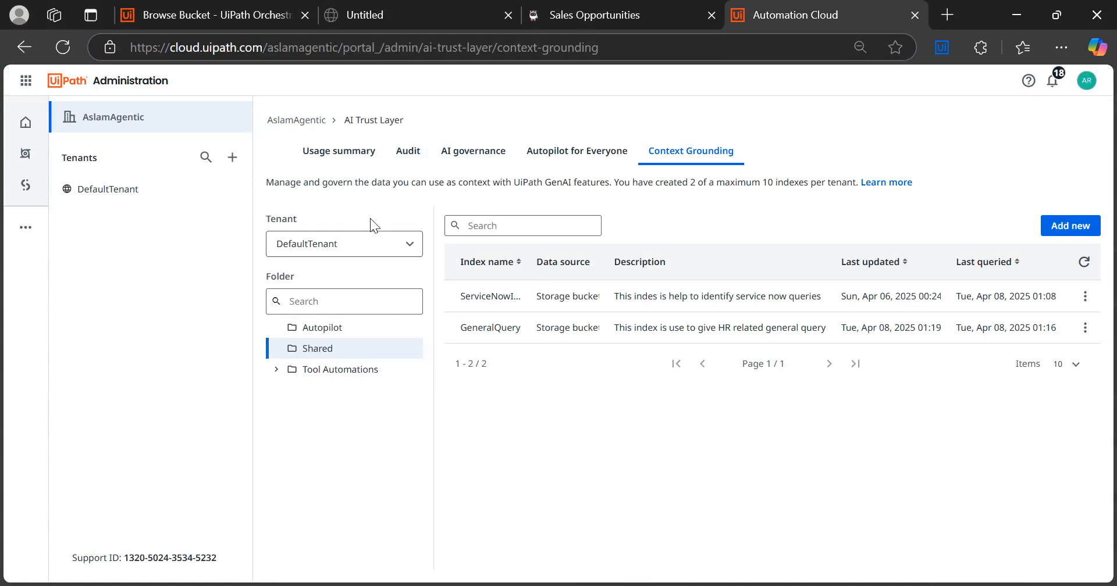
pyautogui.click(572, 154)
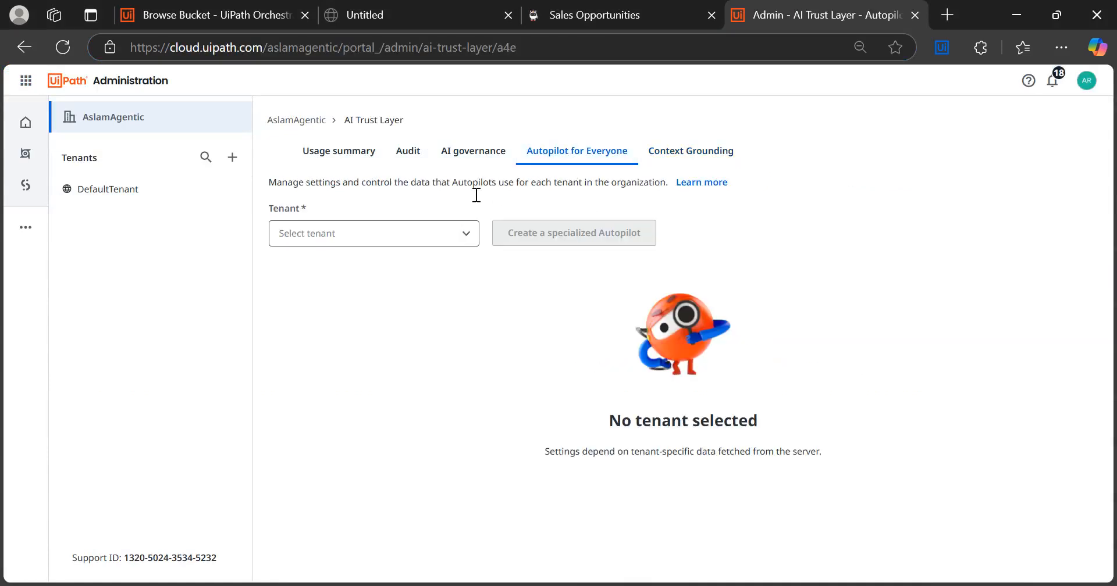
pyautogui.click(437, 234)
pyautogui.click(325, 264)
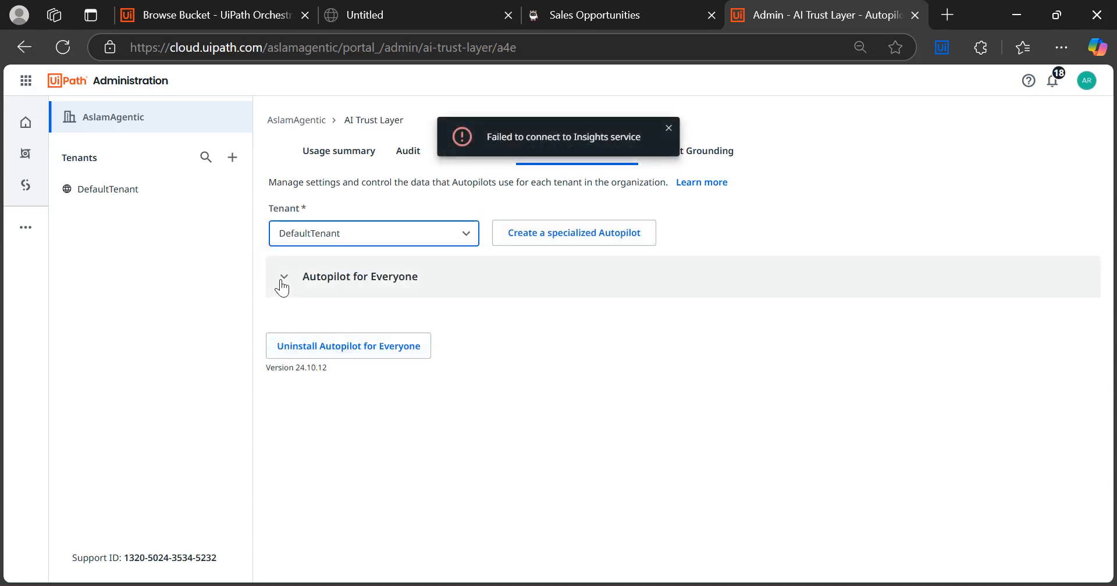
# Step: Expand Autopilot for Everyone's Tools section and install the Sales and Productivity tools bundles
pyautogui.click(282, 284)
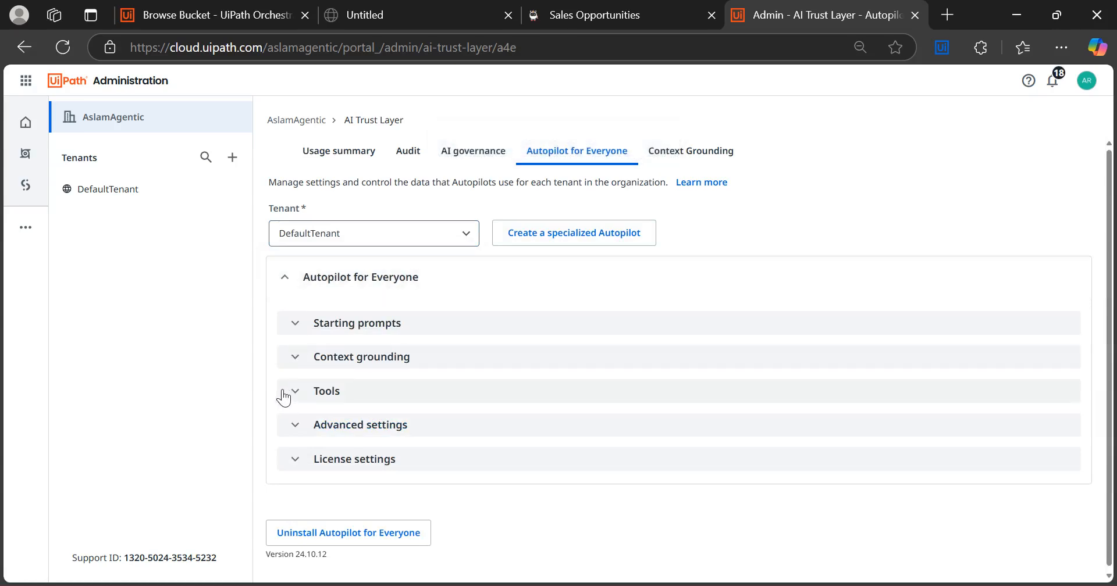
pyautogui.click(295, 393)
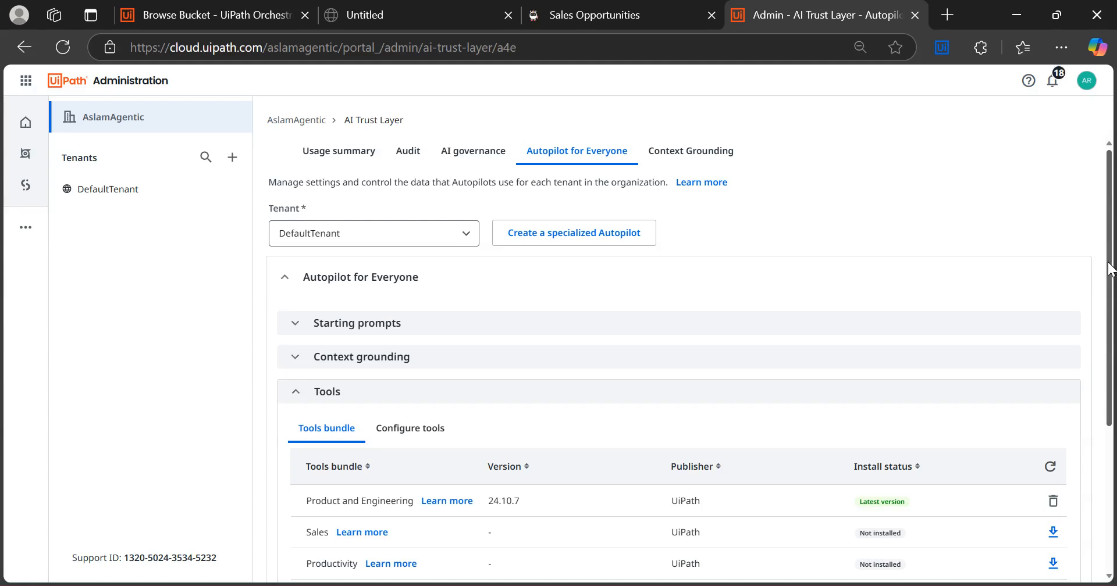
pyautogui.scroll(-2, 485, 445)
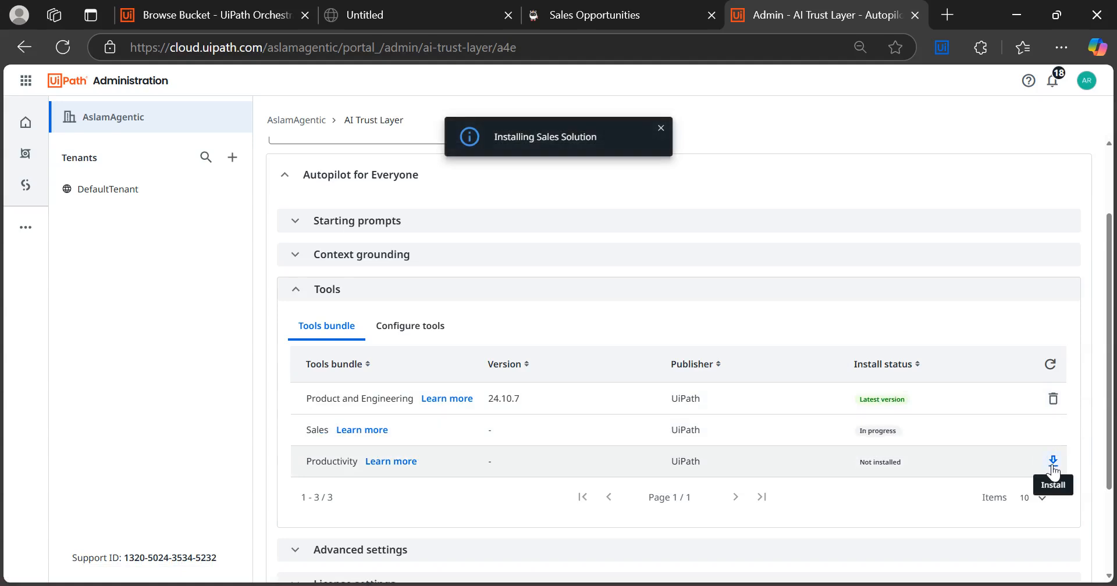
pyautogui.click(1052, 463)
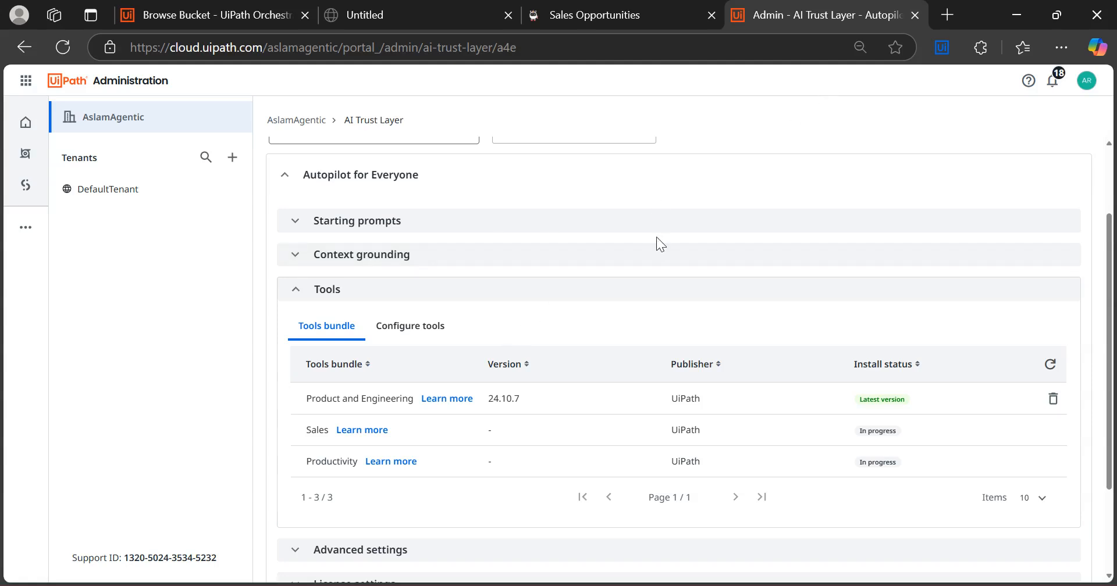
pyautogui.click(948, 15)
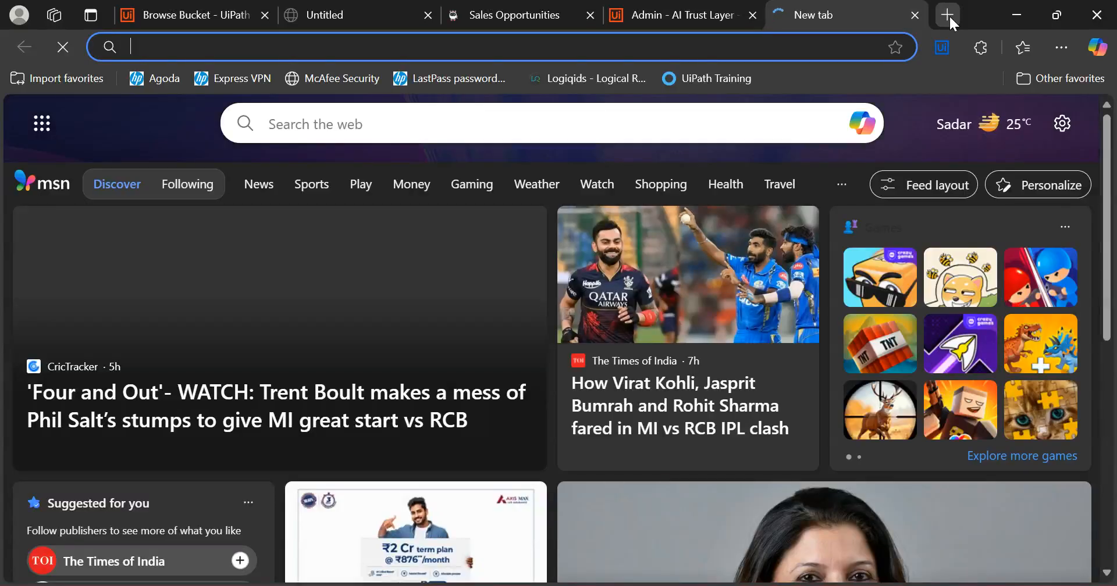
pyautogui.write('market pl')
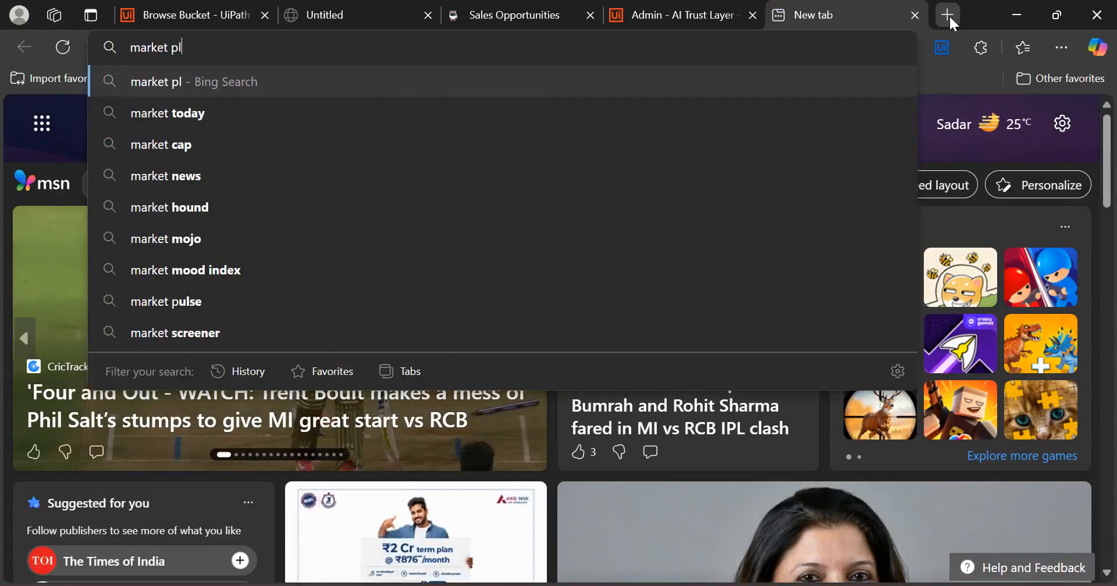
pyautogui.write('ace')
pyautogui.press('Return')
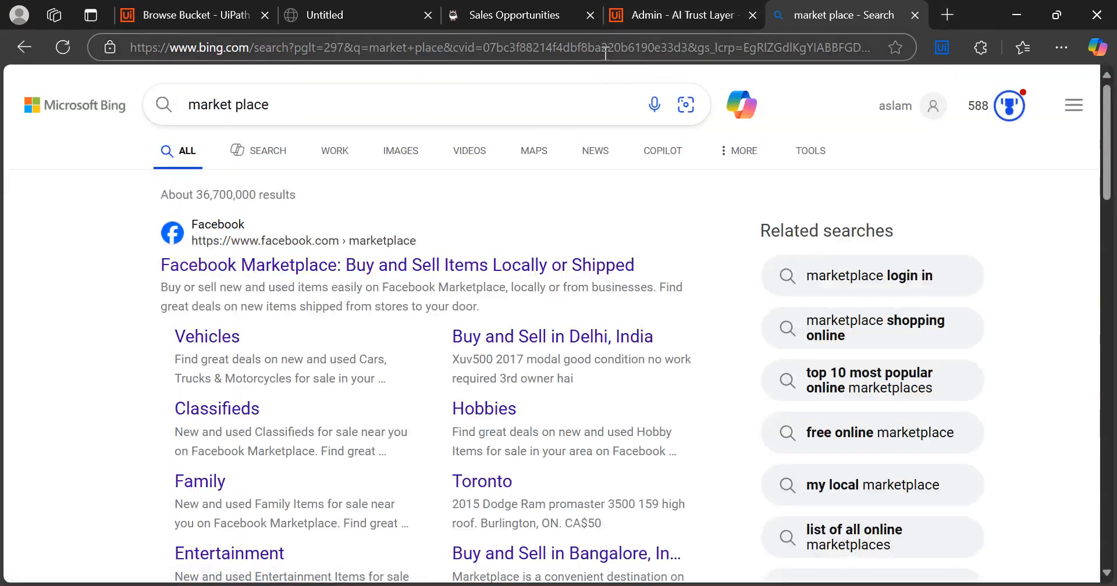
pyautogui.click(606, 50)
pyautogui.write('uipath ')
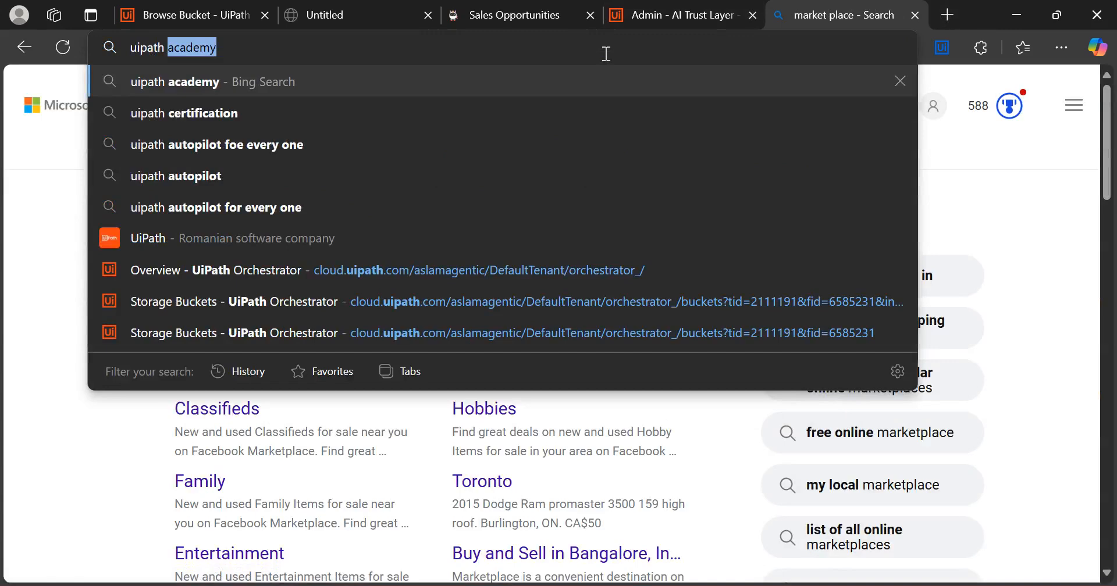
pyautogui.write('market')
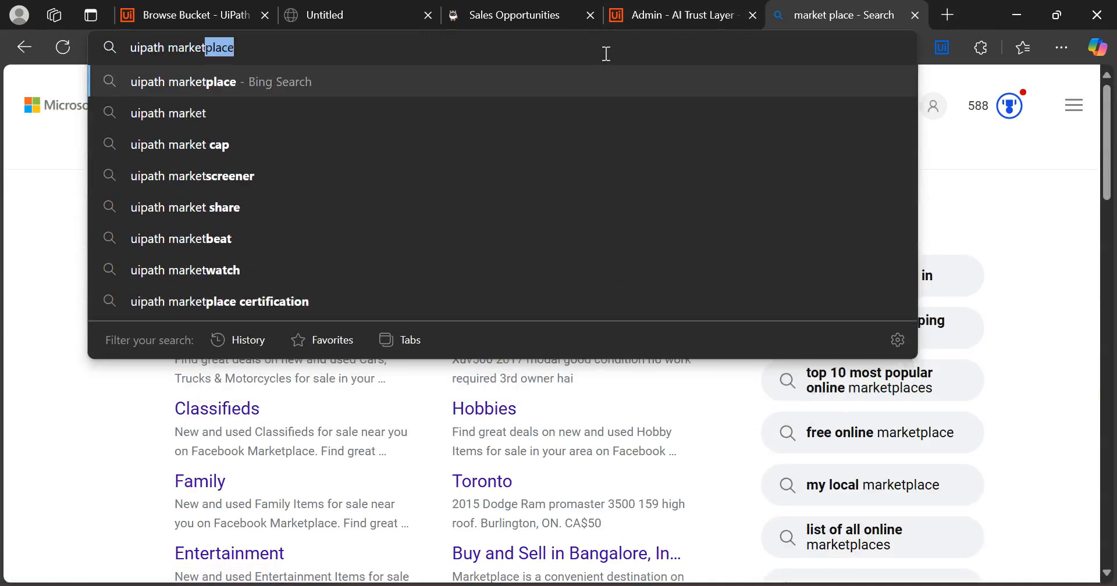
# Step: Open UiPath Marketplace in a separate tab from the Automation Cloud administration page and close the leftover web search tab
pyautogui.click(698, 19)
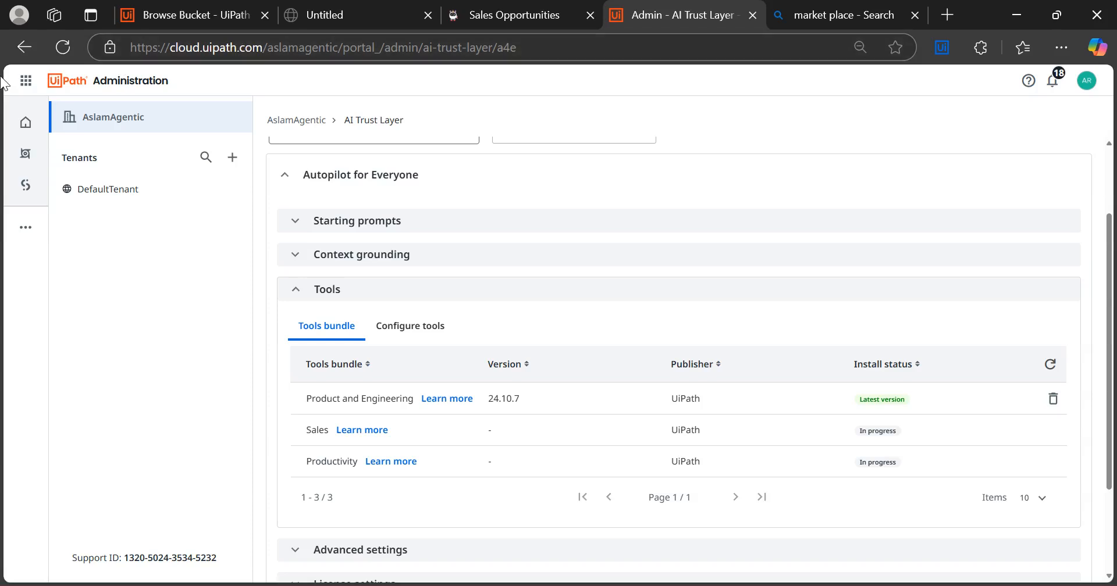
pyautogui.click(25, 81)
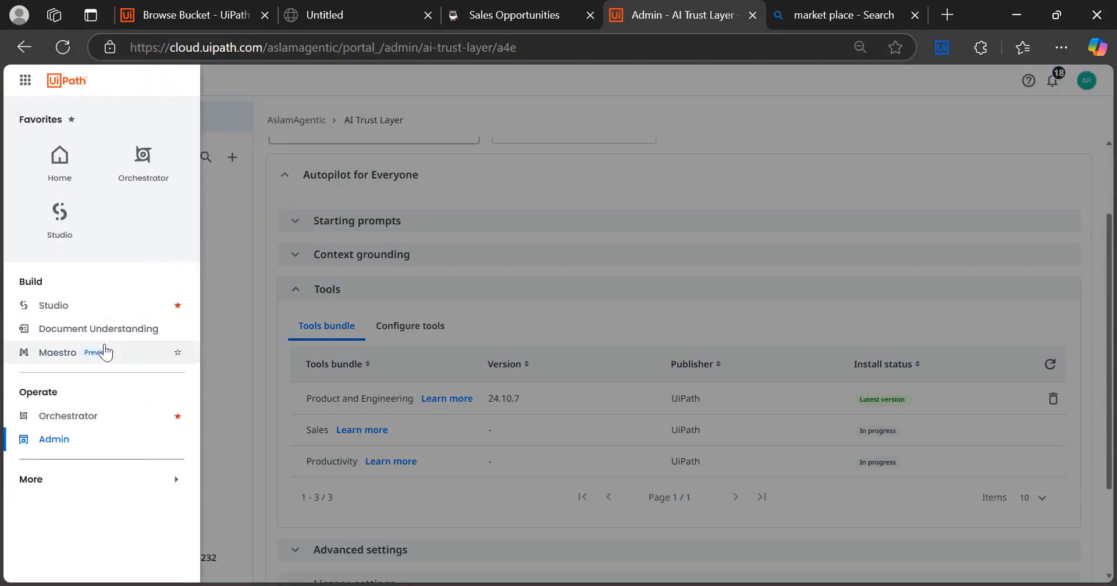
pyautogui.click(35, 491)
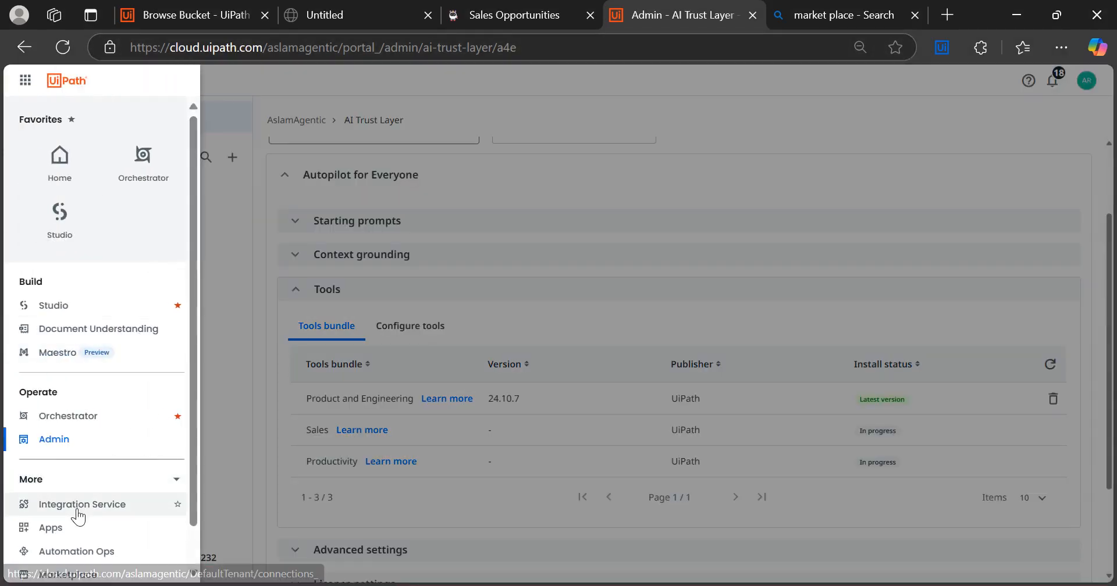
pyautogui.moveTo(194, 480); pyautogui.dragTo(193, 513)
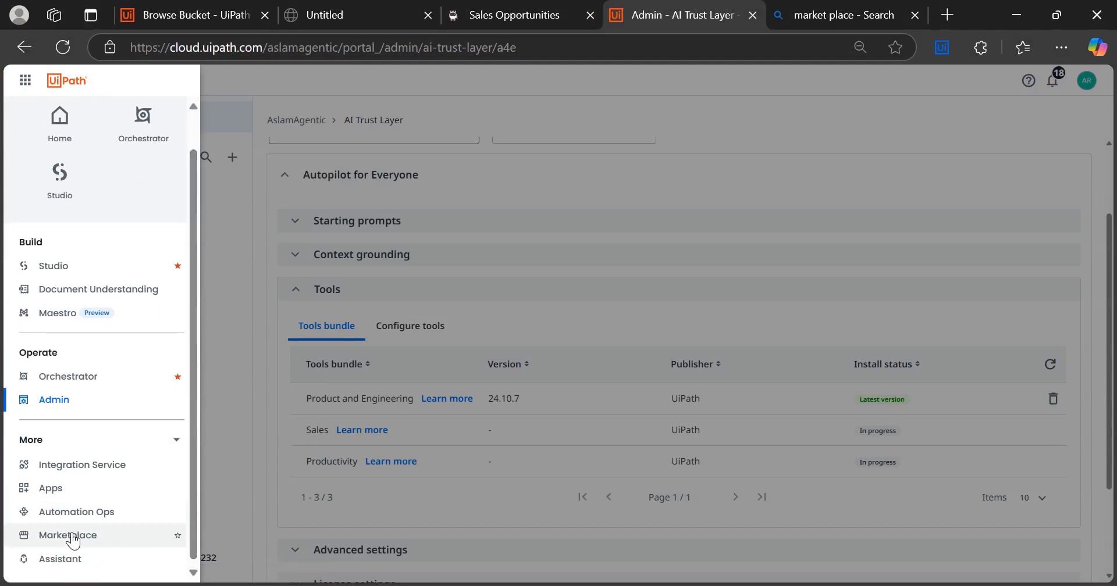
pyautogui.rightClick(49, 543)
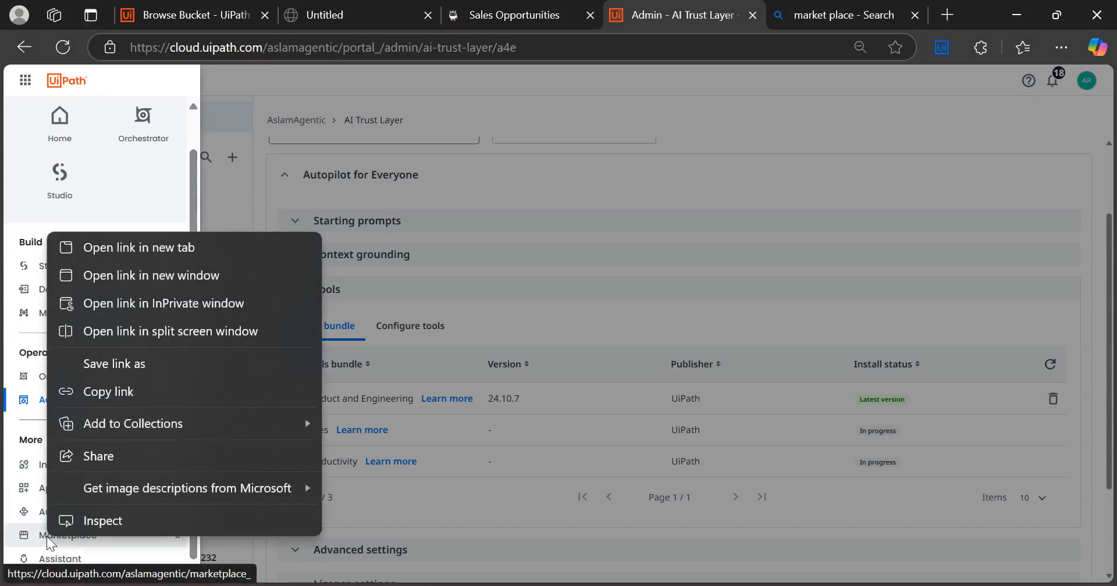
pyautogui.click(100, 246)
pyautogui.click(845, 14)
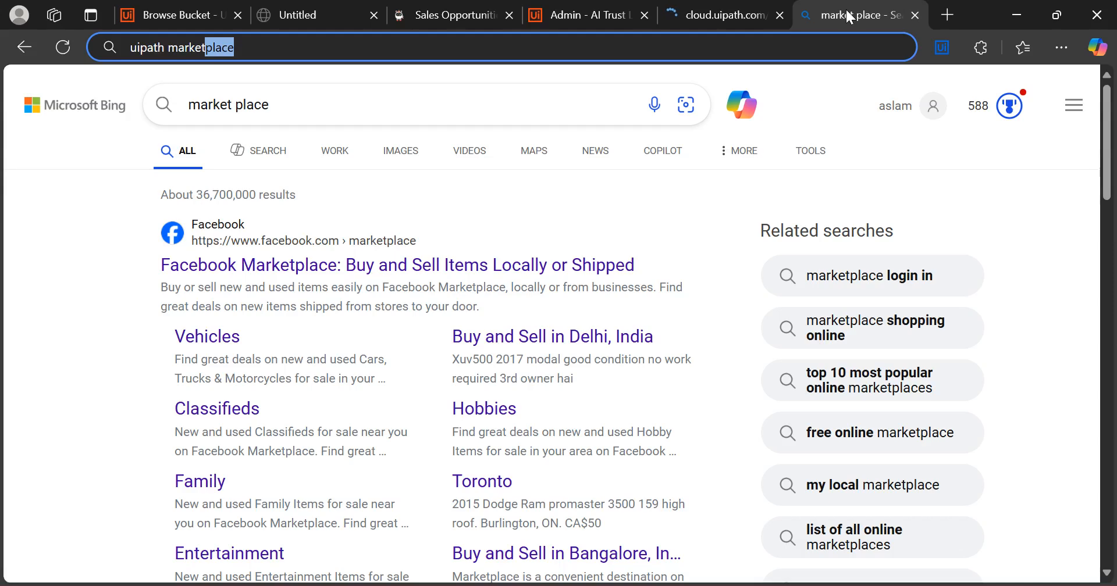
pyautogui.click(915, 16)
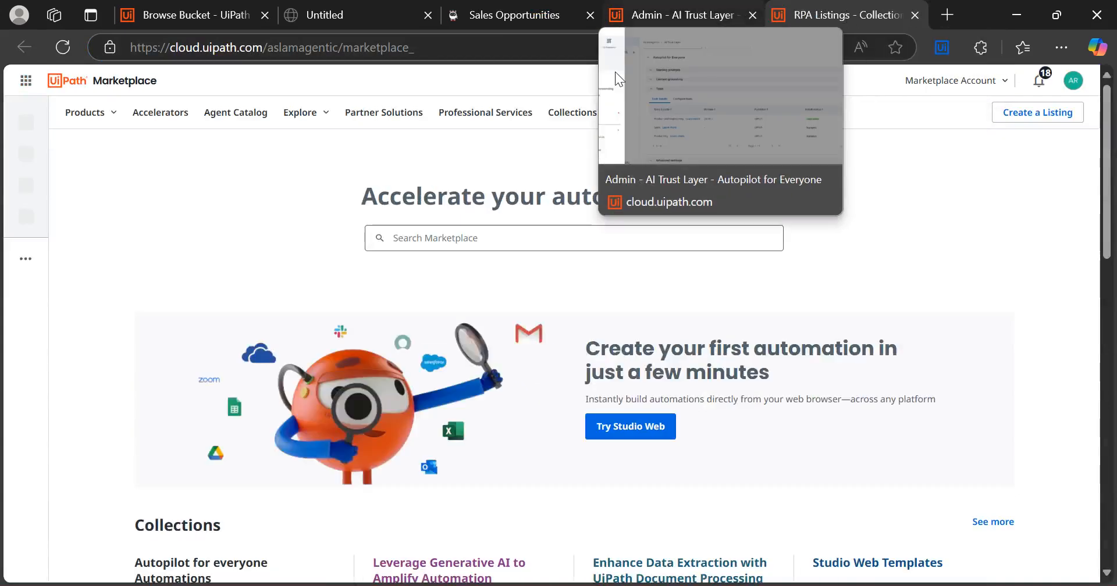
# Step: Search the Marketplace for "autopilot" and open the Autopilot for everyone - Productivity listing to review its summary and overview
pyautogui.click(467, 237)
pyautogui.write('autopilot')
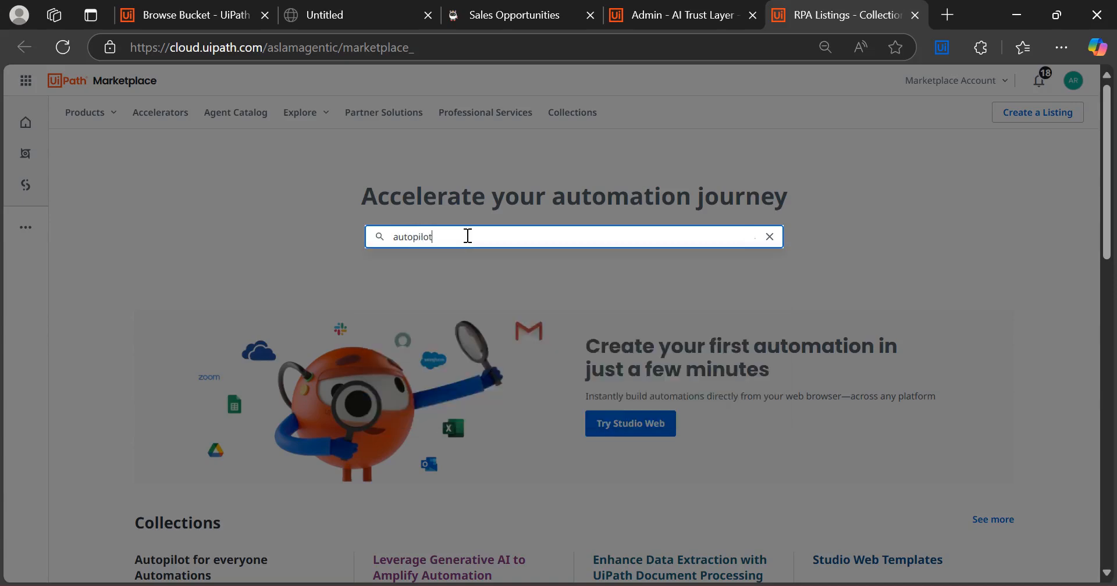
pyautogui.press('Return')
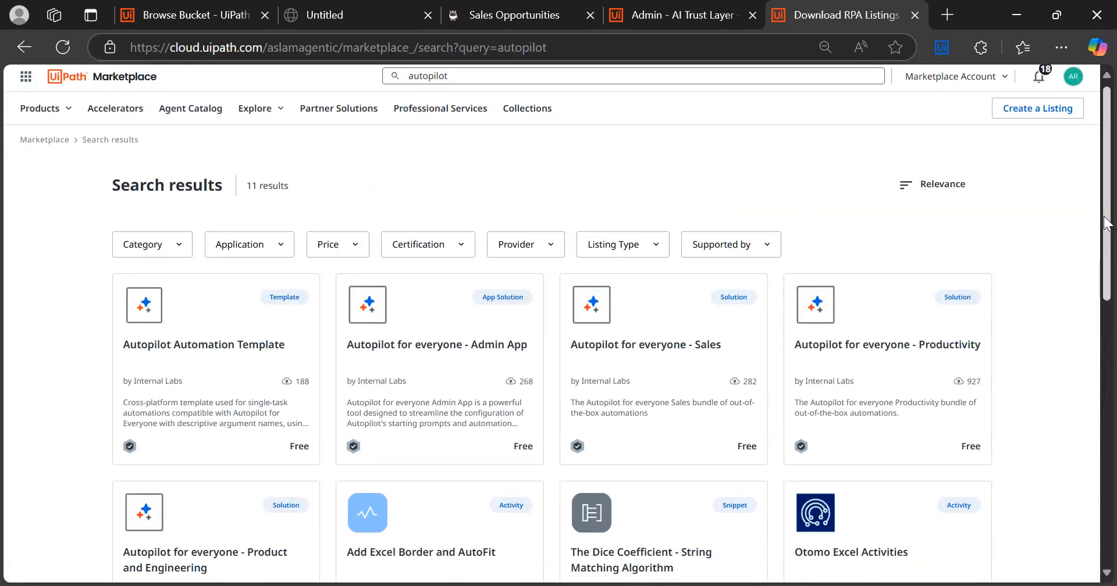
pyautogui.scroll(-1, 640, 317)
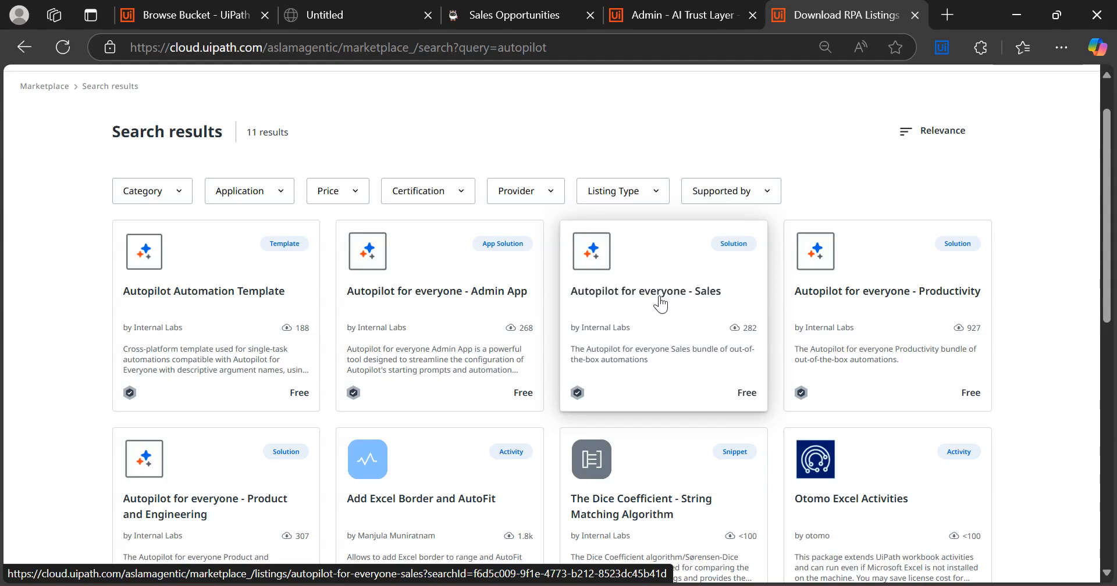
pyautogui.click(867, 297)
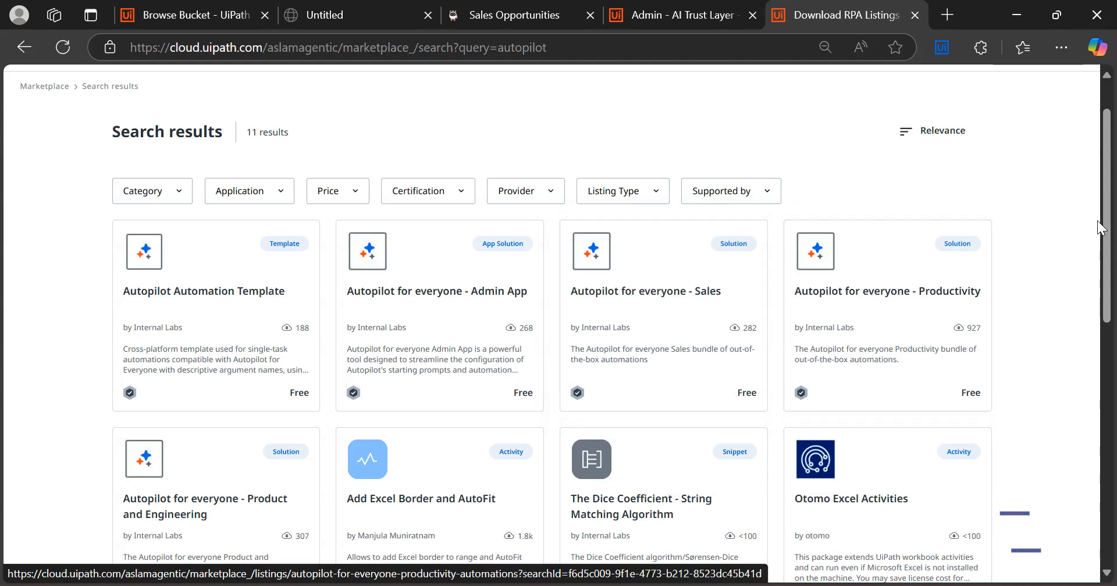
pyautogui.scroll(-8, 1108, 221)
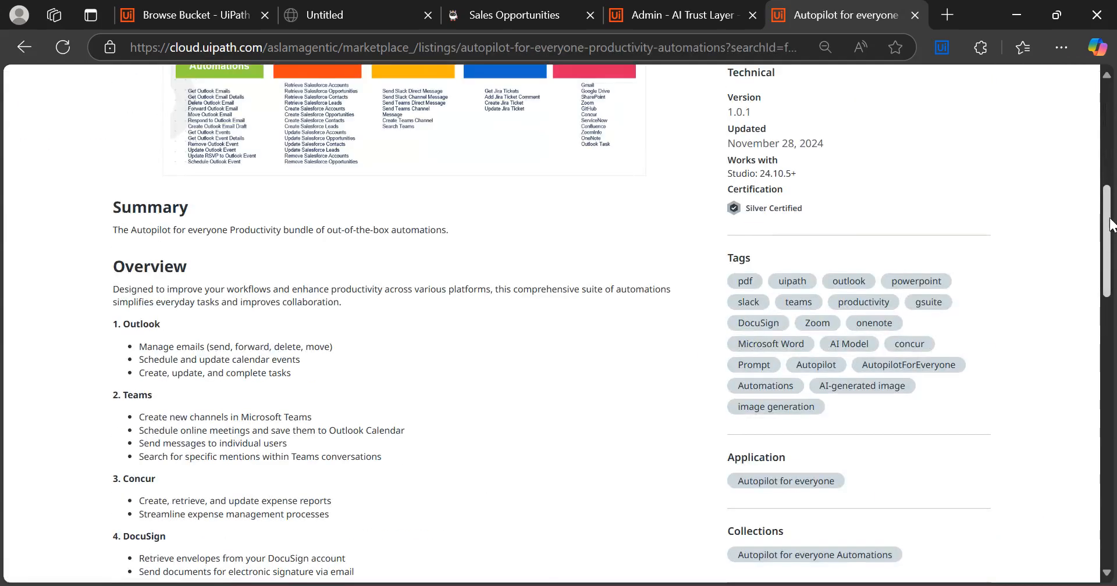
# Step: Open the Marketplace's Studio Solutions category from the Productivity listing and compare it with the bundle install status on the AI Trust Layer page
pyautogui.moveTo(1109, 224); pyautogui.dragTo(1110, 123)
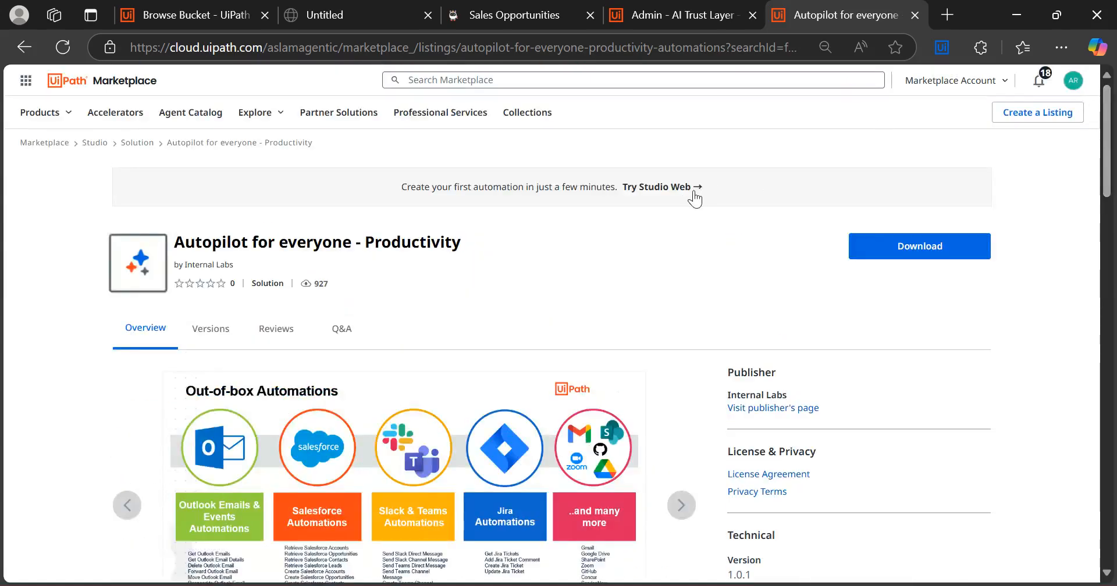
pyautogui.click(133, 142)
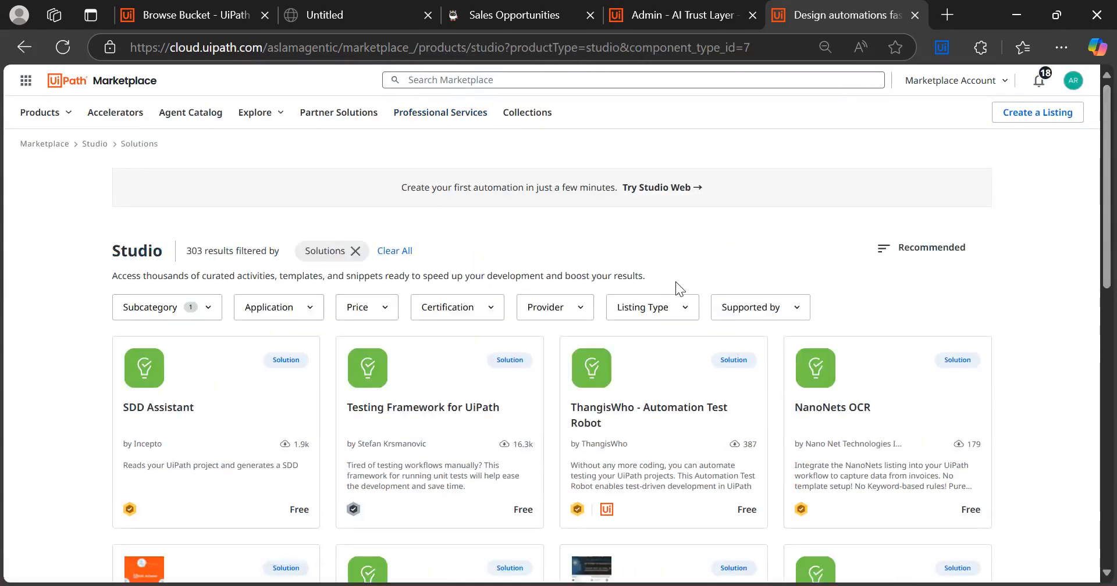
pyautogui.click(688, 14)
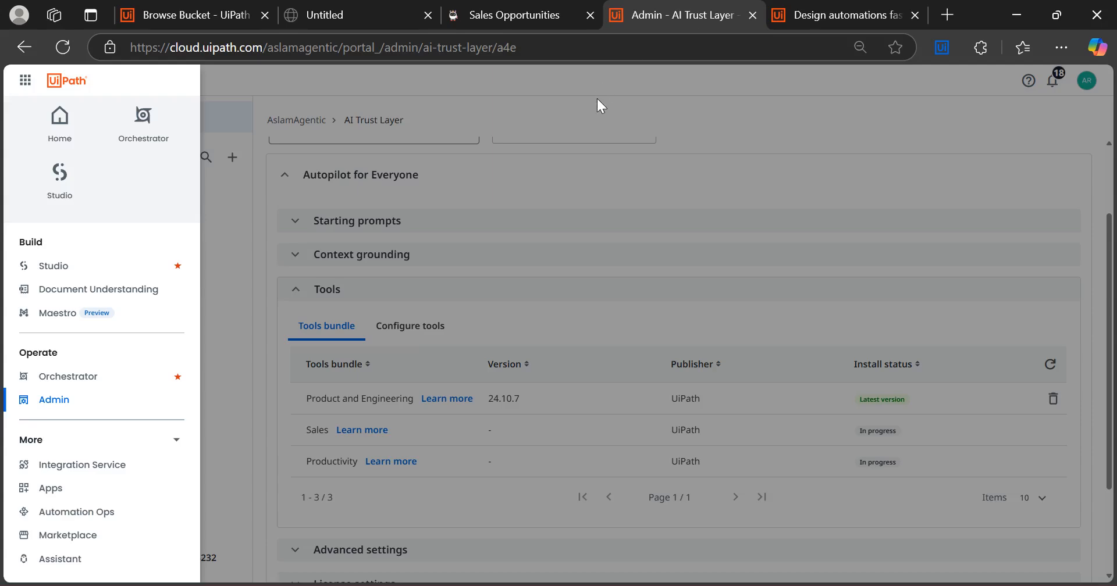
pyautogui.click(832, 16)
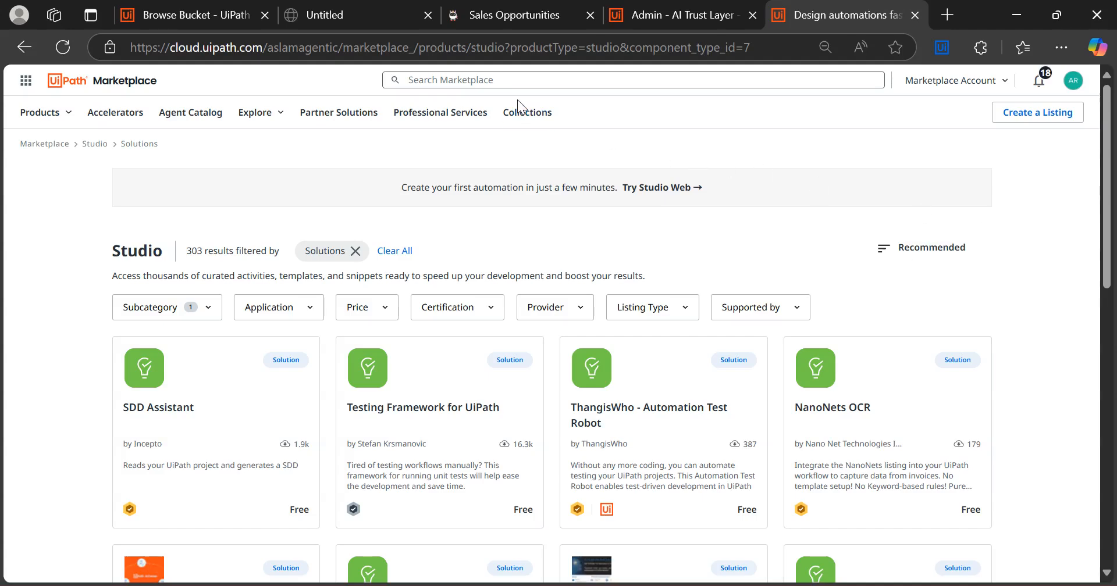
# Step: Return to the AI Trust Layer page, dismiss its navigation menu and reload the page
pyautogui.click(657, 17)
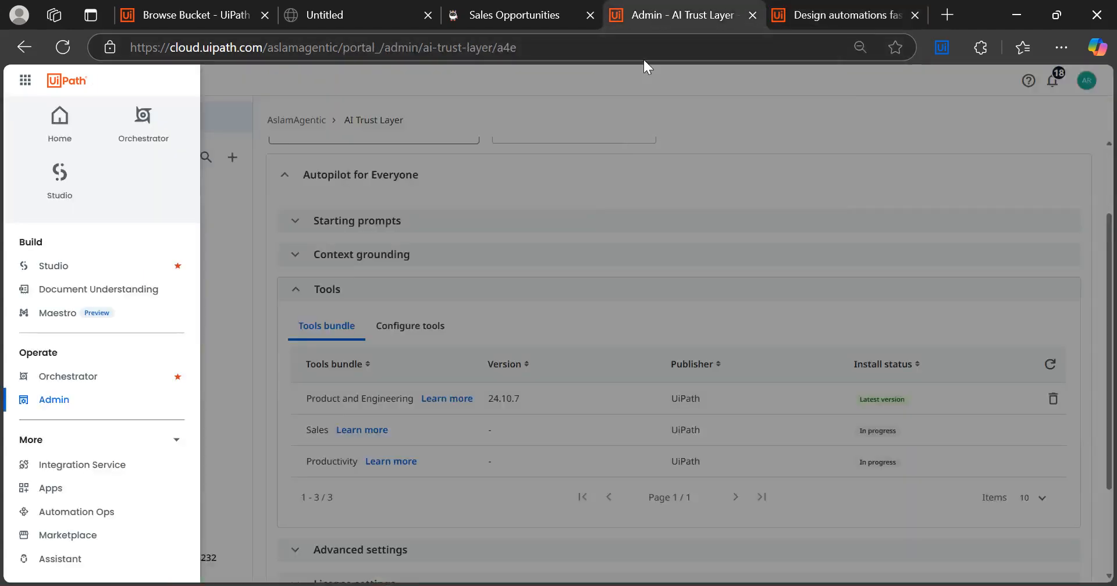
pyautogui.click(590, 183)
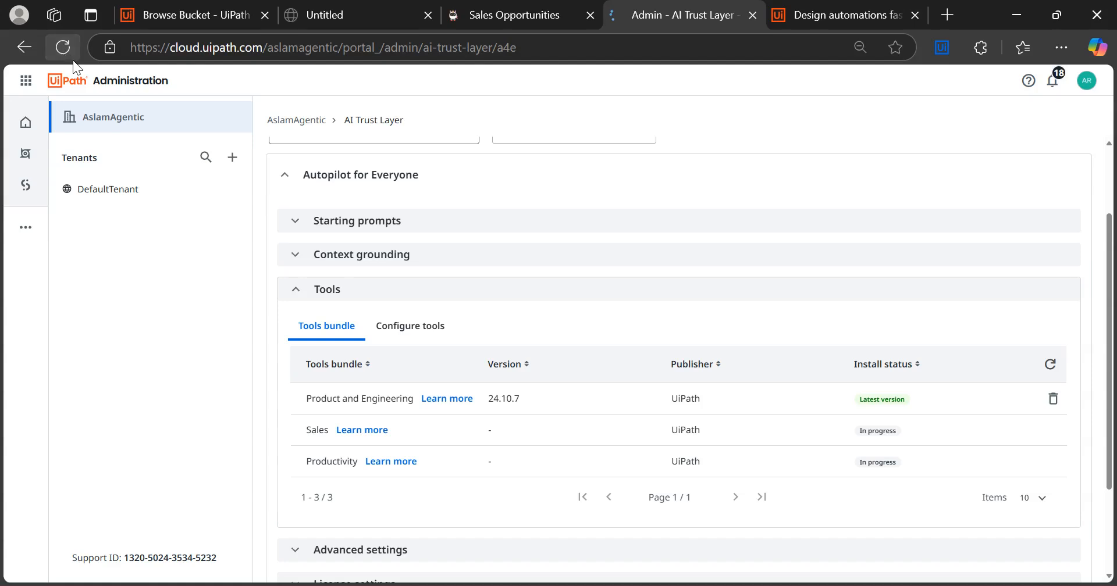
pyautogui.click(62, 47)
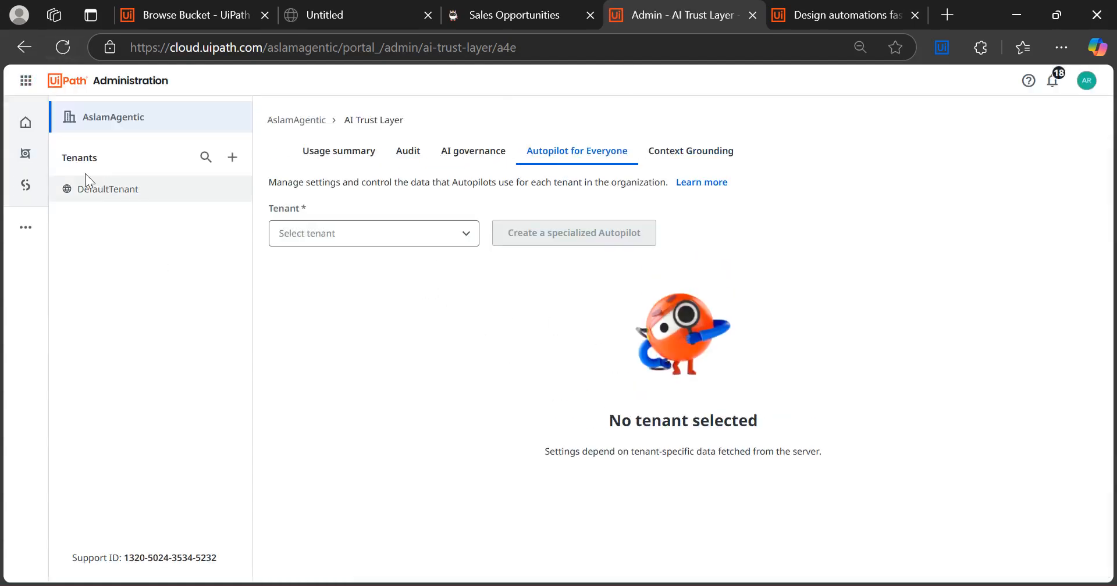
# Step: Open Orchestrator, expand the Product and Engineering and Productivity folders under Tool Automations, and view the File Automations folder's contents
pyautogui.click(27, 158)
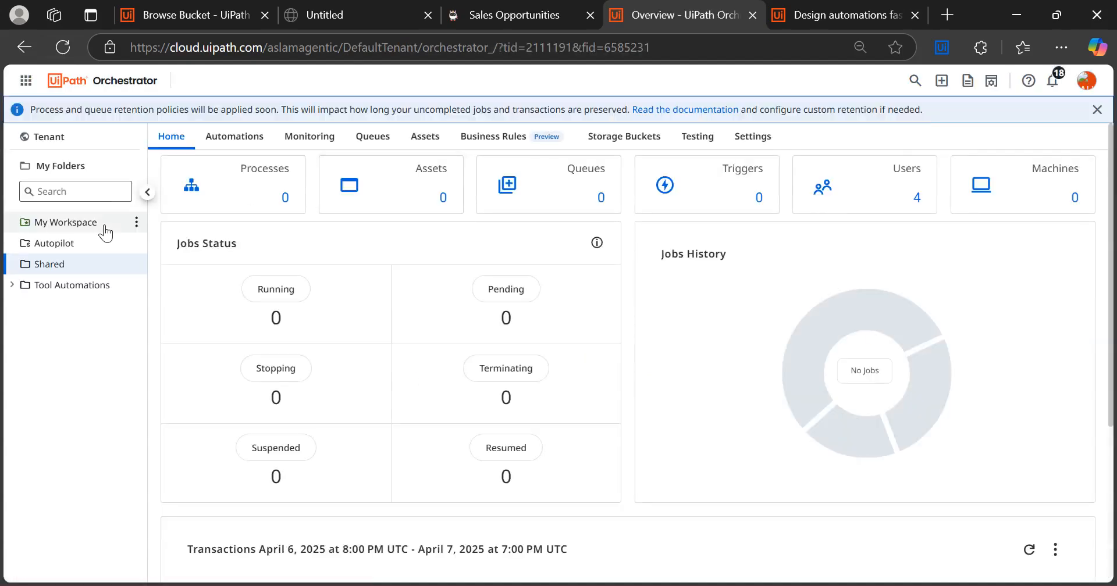
pyautogui.click(13, 285)
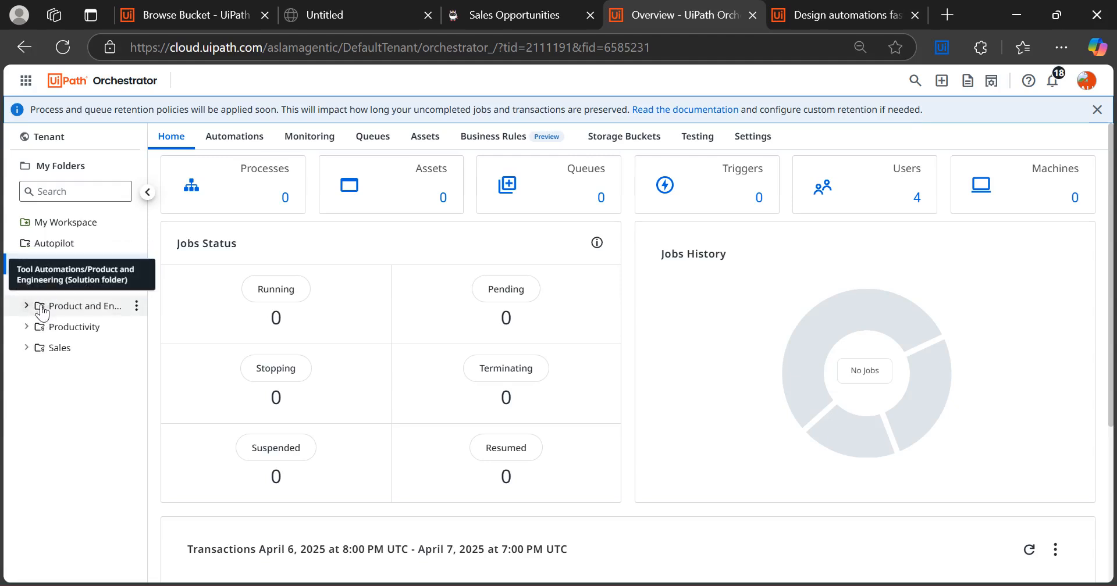
pyautogui.click(26, 306)
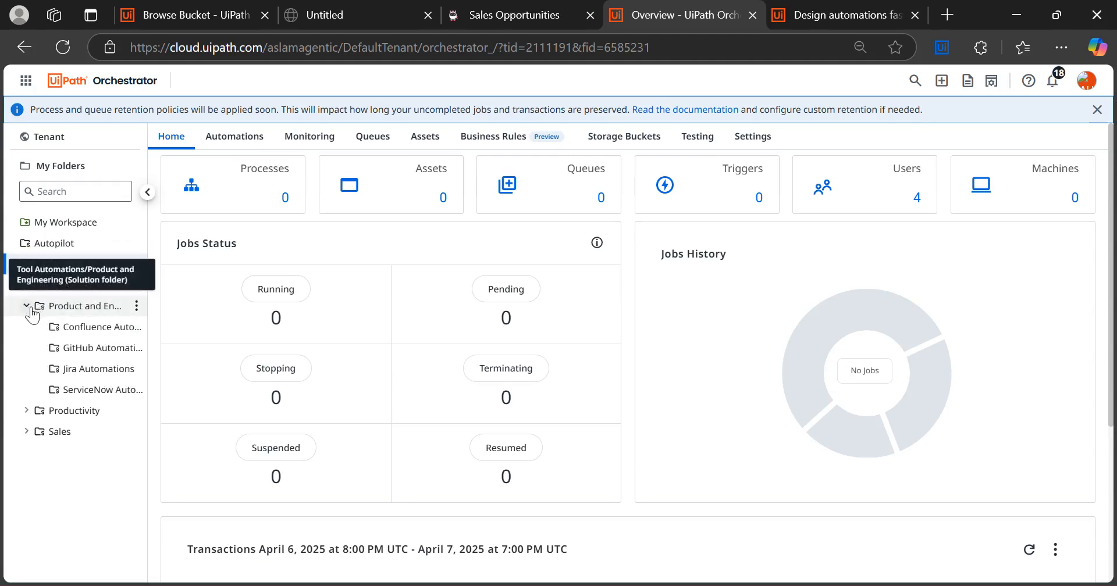
pyautogui.click(26, 411)
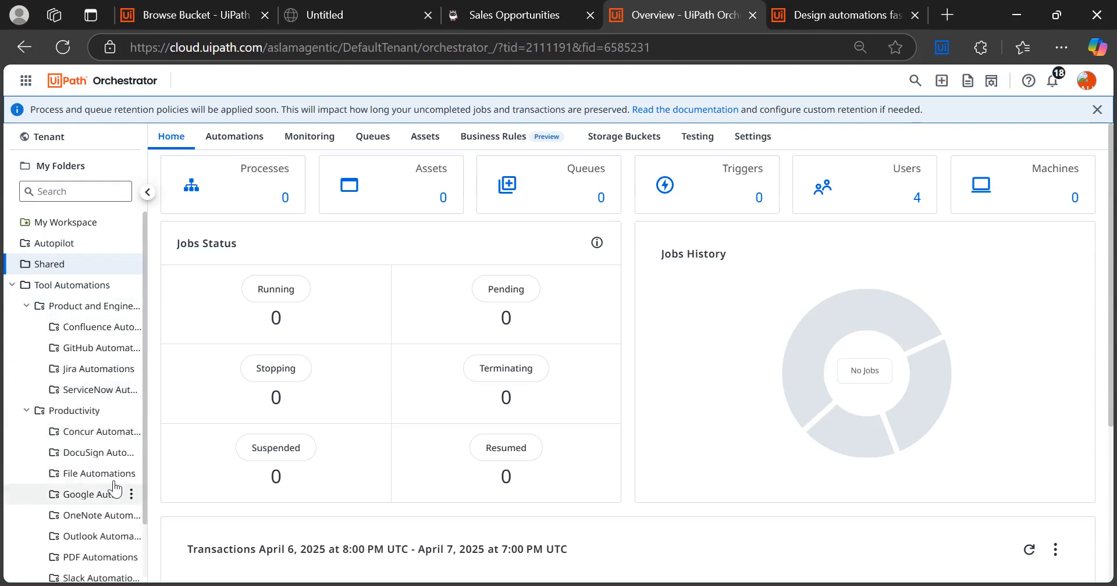
pyautogui.click(83, 477)
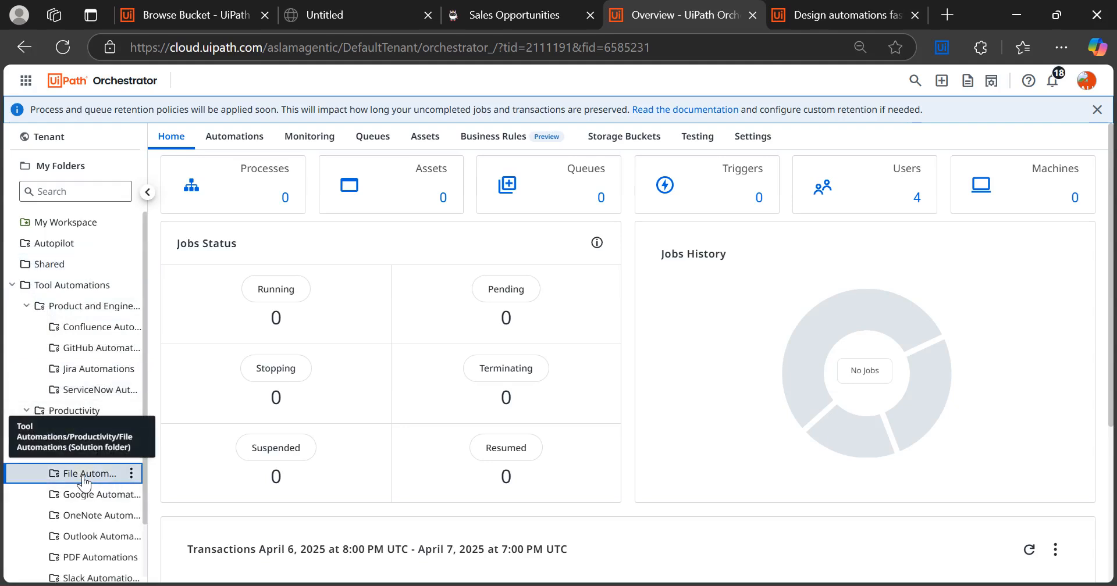
pyautogui.click(244, 182)
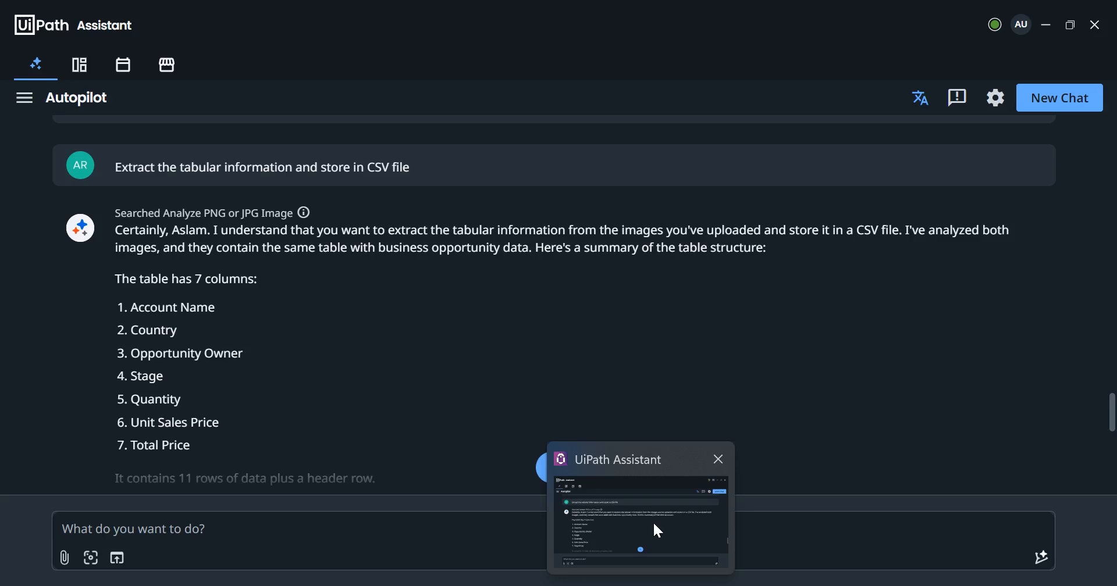
# Step: Switch to UiPath Assistant, resubmit the prompt "Extract the tabular information and store in CSV file" to Autopilot and run the proposed Create CSV automation
pyautogui.click(652, 521)
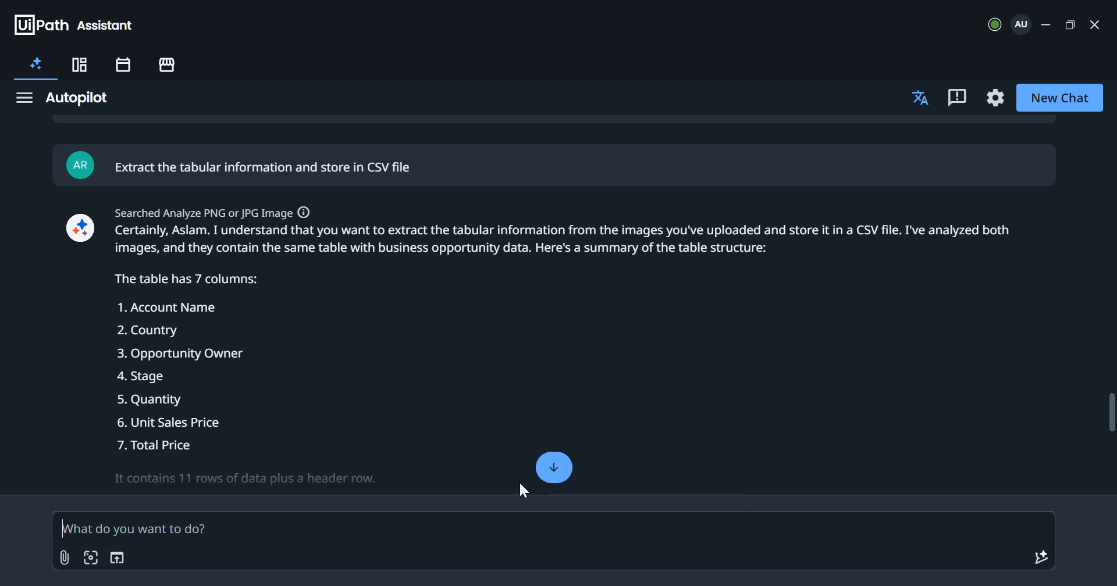
pyautogui.scroll(5, 1112, 421)
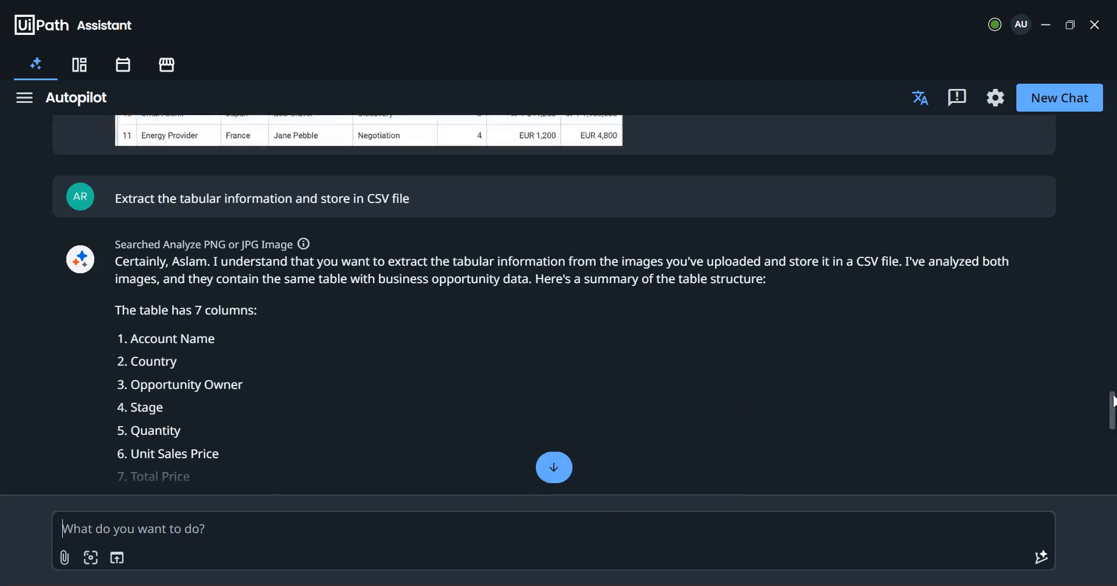
pyautogui.moveTo(434, 425); pyautogui.dragTo(120, 428)
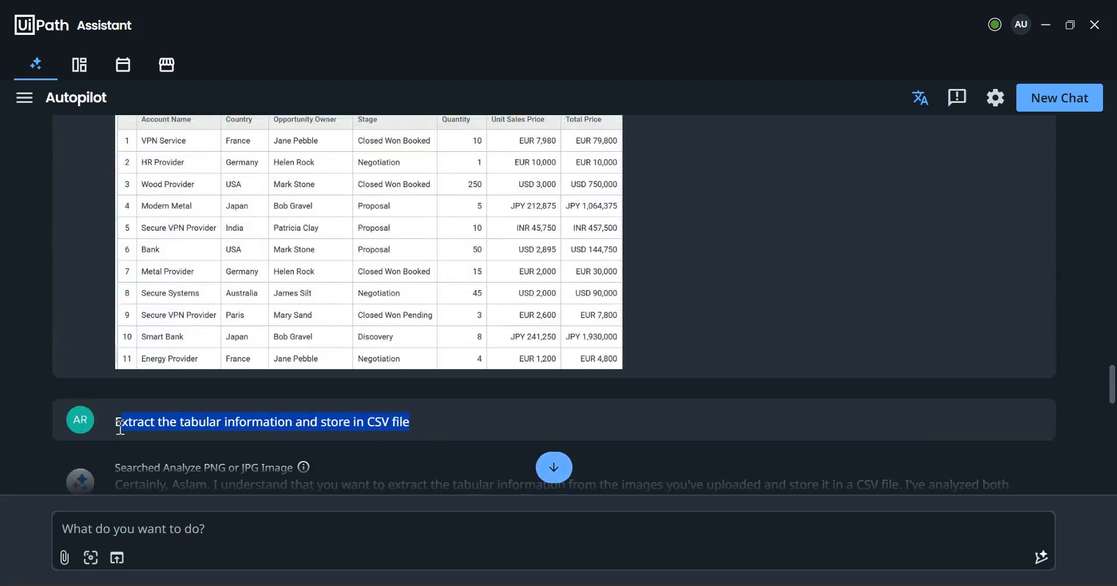
pyautogui.click(139, 535)
pyautogui.press('Return')
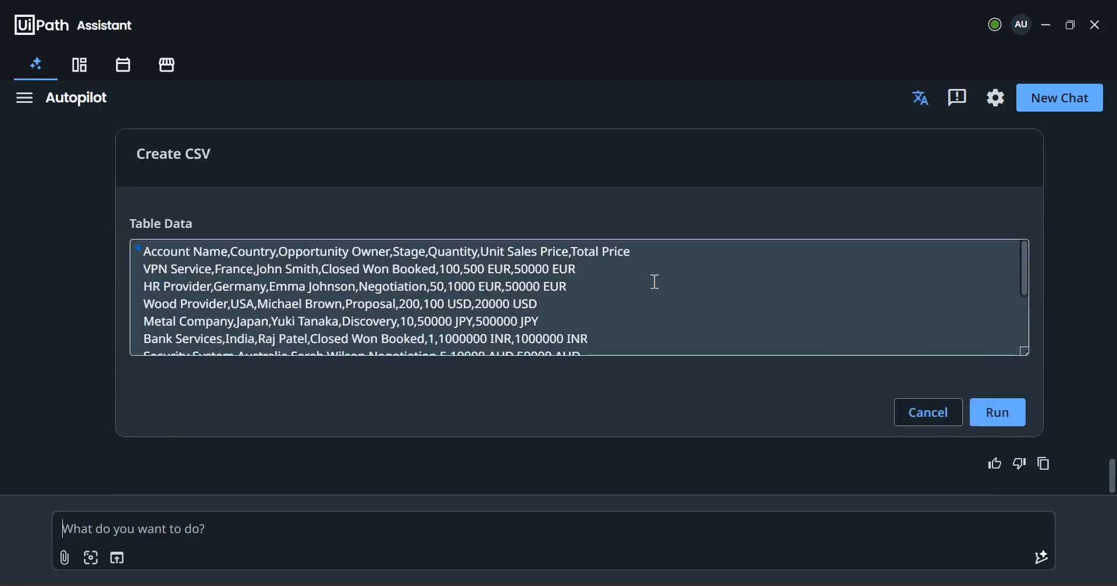
pyautogui.click(996, 412)
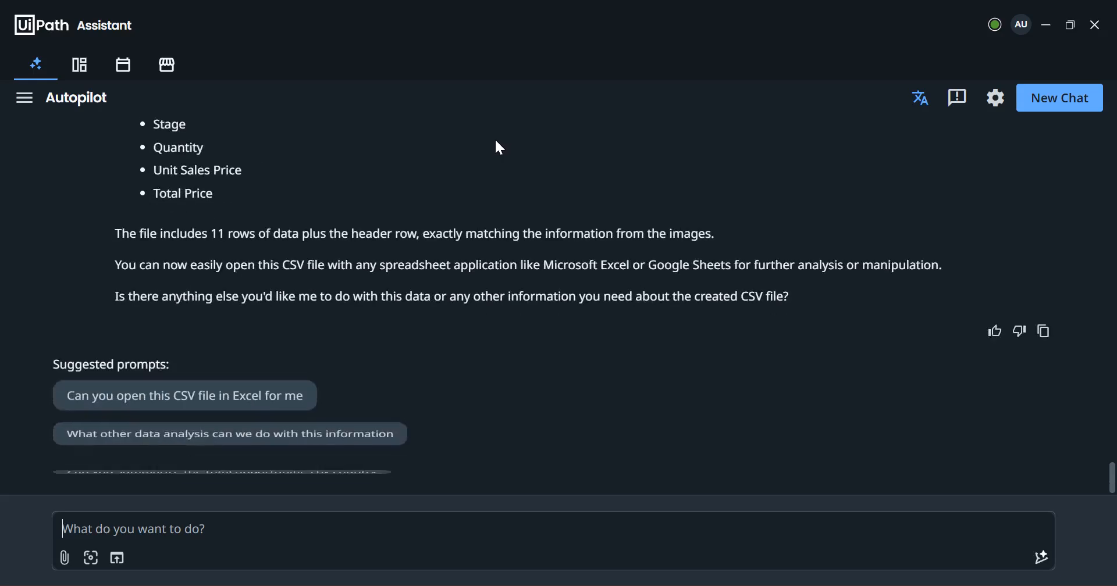
pyautogui.moveTo(1112, 486); pyautogui.dragTo(1112, 458)
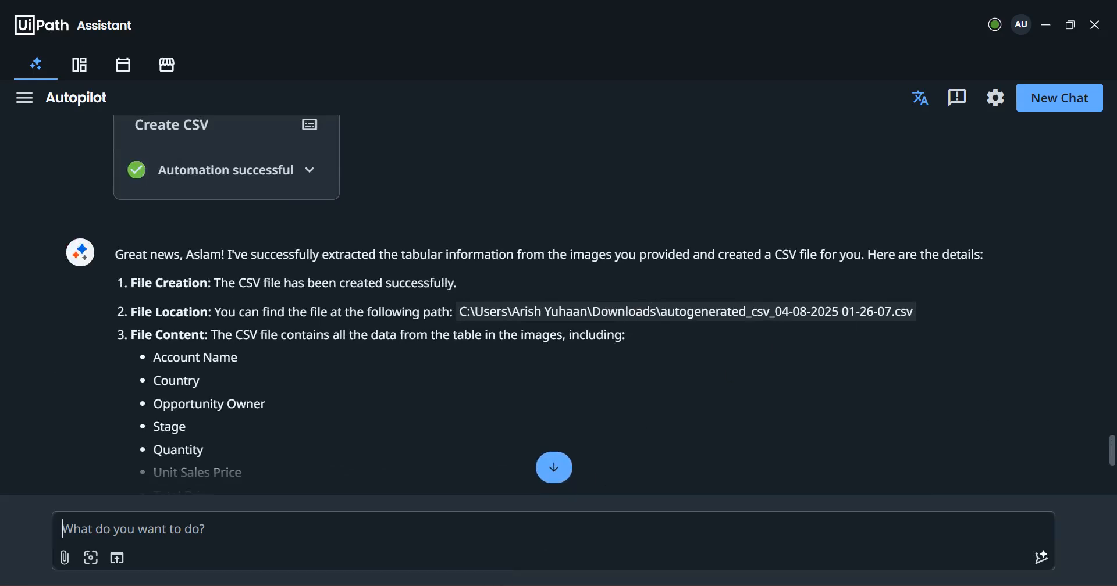
pyautogui.moveTo(488, 584)
pyautogui.click(403, 526)
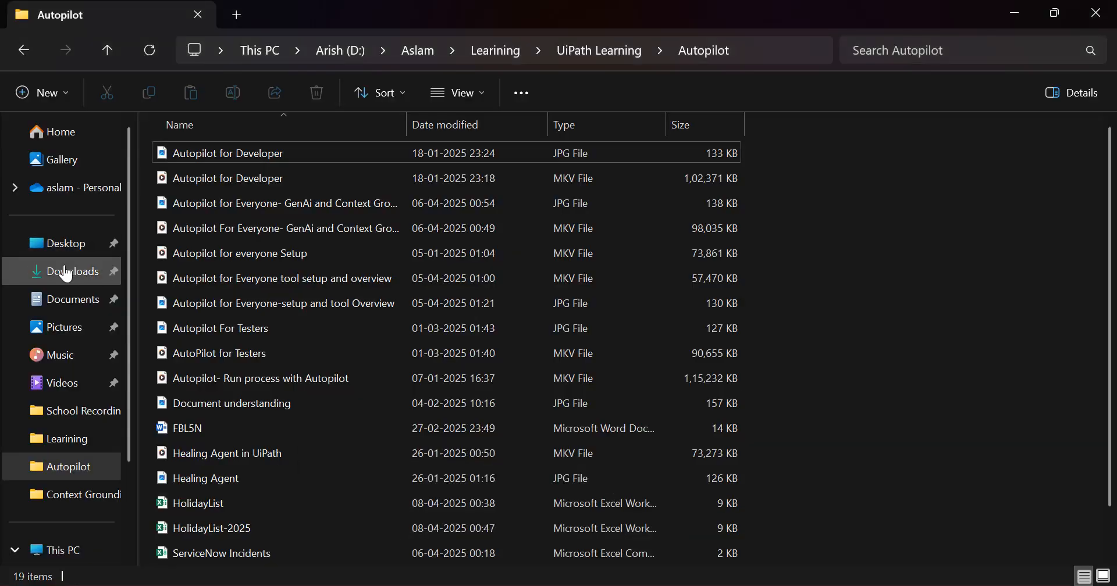
pyautogui.click(65, 272)
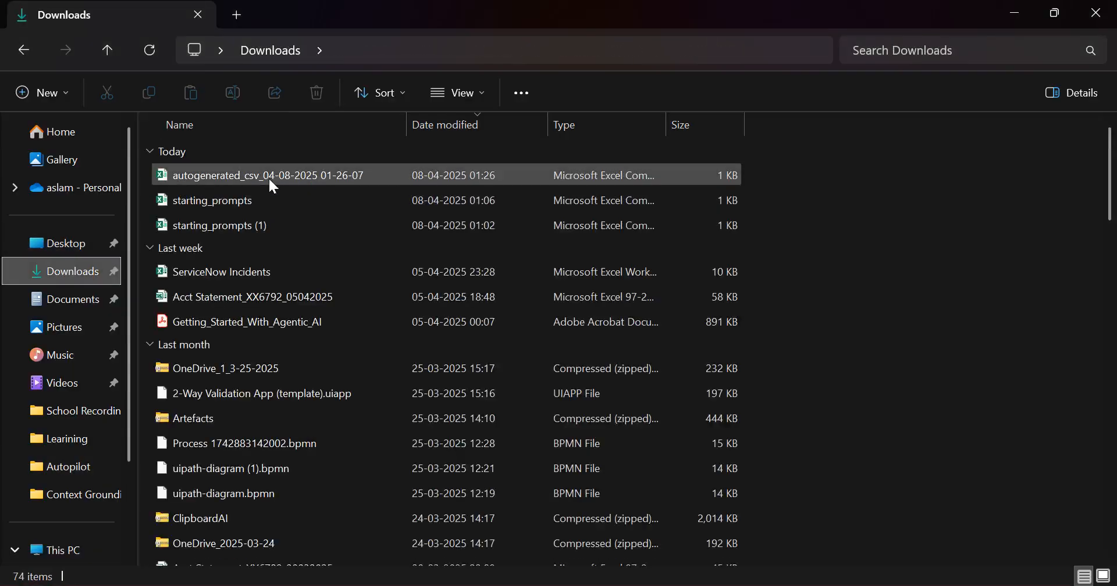
pyautogui.click(222, 176)
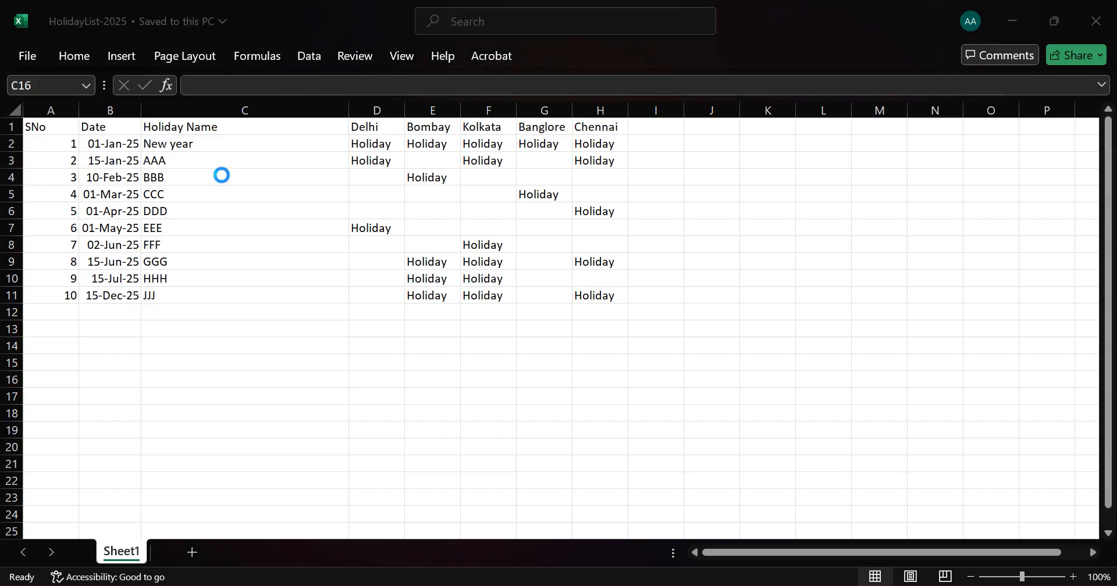
# Step: Autofit the Account Name, Country, Opportunity Owner, Stage, Unit Sales Price and Total Price columns to their contents
pyautogui.doubleClick(83, 111)
pyautogui.doubleClick(225, 110)
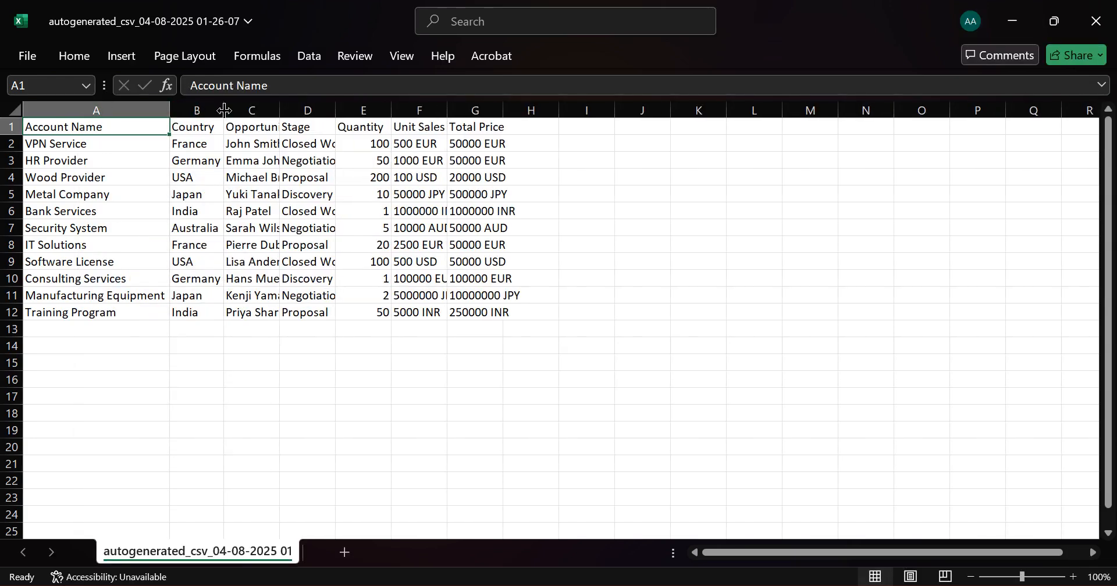
pyautogui.doubleClick(280, 111)
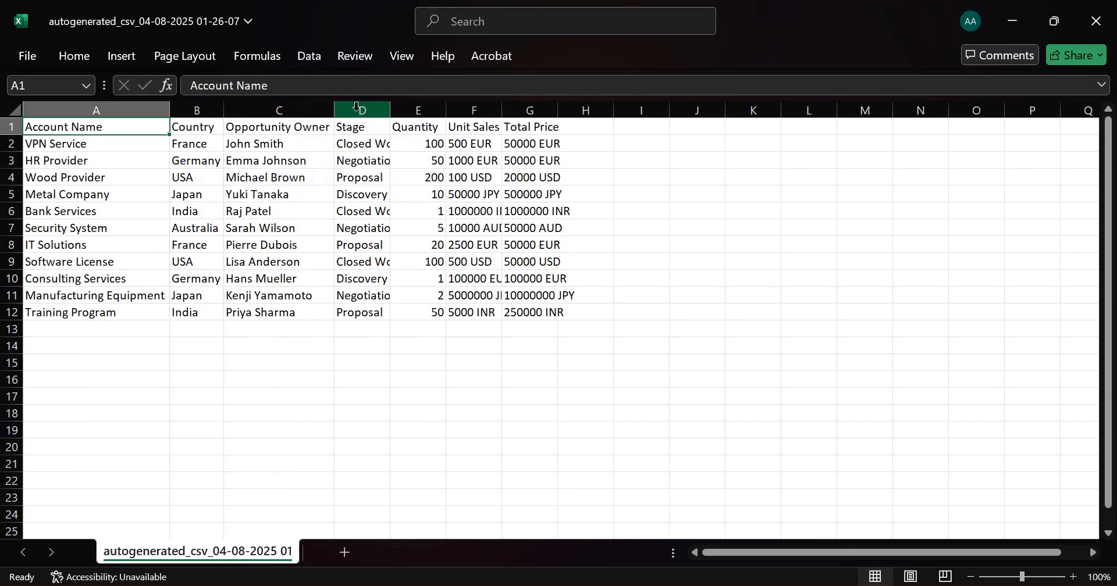
pyautogui.doubleClick(390, 110)
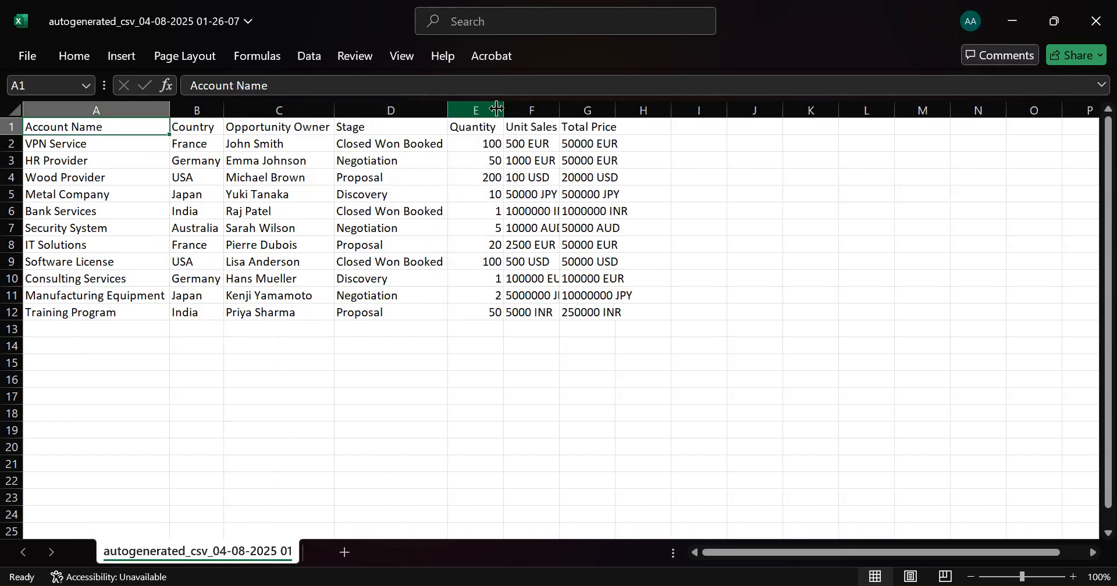
pyautogui.doubleClick(562, 111)
pyautogui.doubleClick(645, 112)
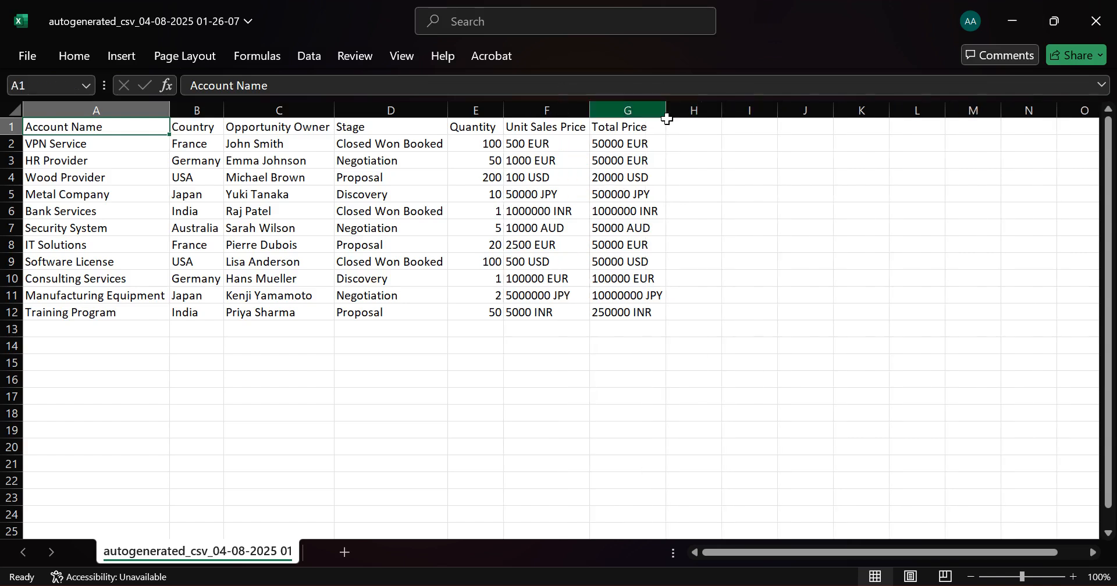
# Step: Examine the extracted table's header cells, selecting along row 1 from Account Name, and clear the selection
pyautogui.click(607, 267)
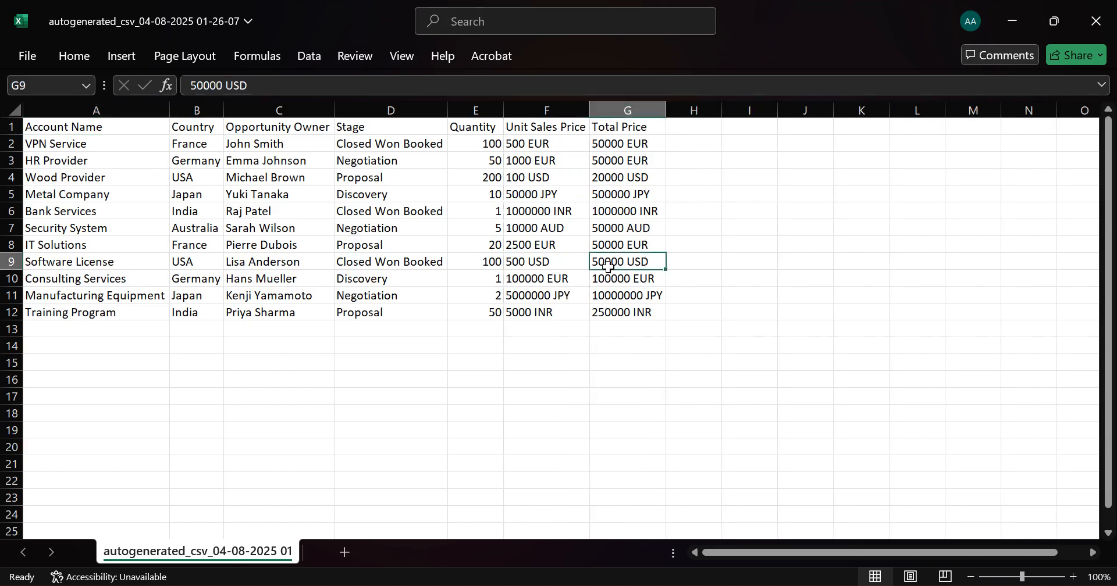
pyautogui.click(80, 128)
pyautogui.hotkey('shift', 'Right')
pyautogui.hotkey('shift', 'Right')
pyautogui.hotkey('shift', 'Right')
pyautogui.hotkey('shift', 'Right')
pyautogui.hotkey('shift', 'Right')
pyautogui.hotkey('shift', 'Right')
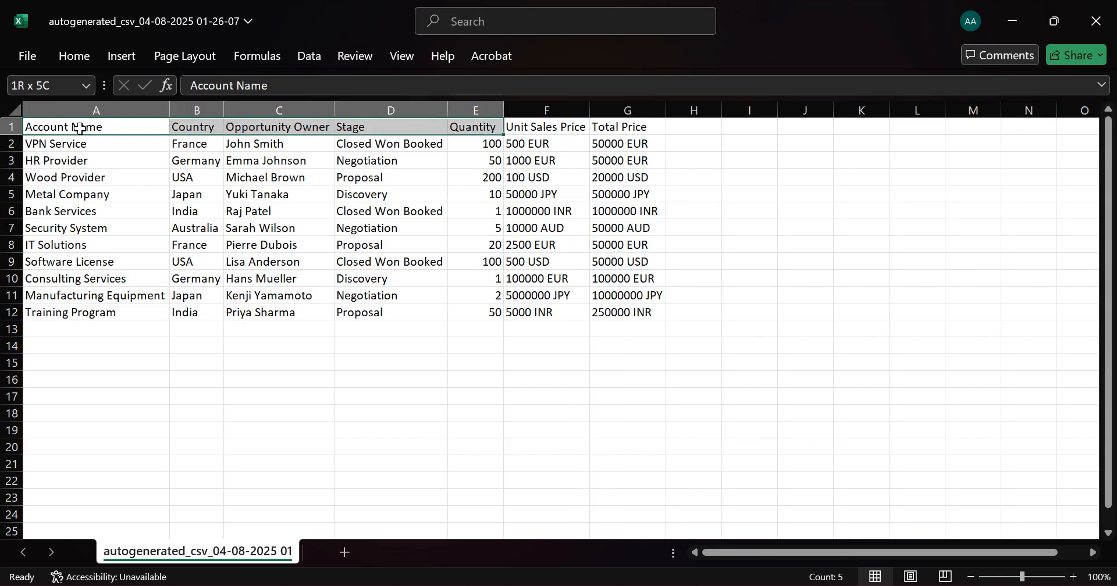
pyautogui.click(164, 410)
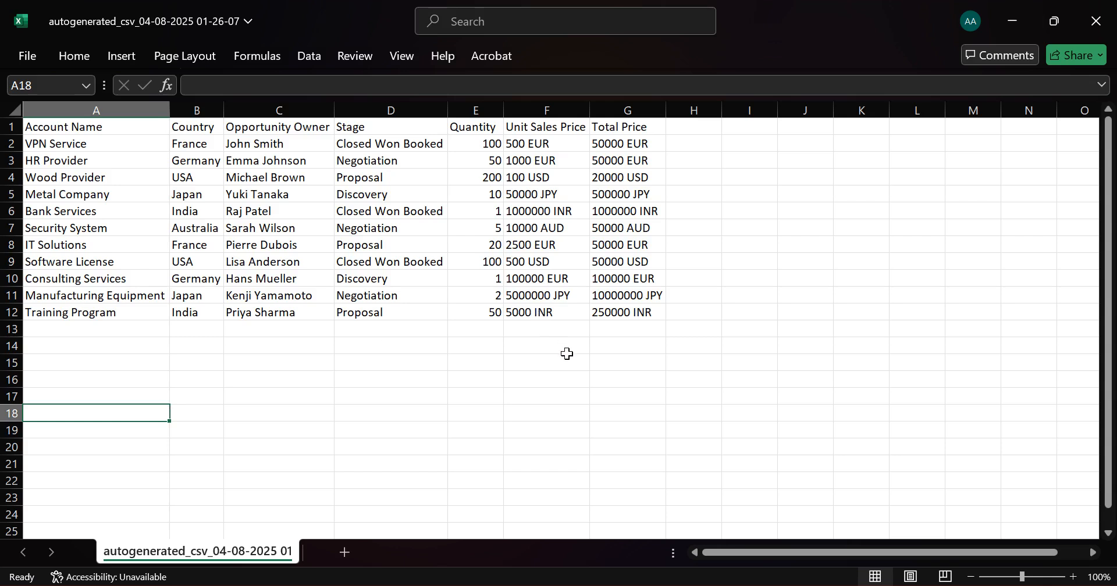
pyautogui.click(750, 294)
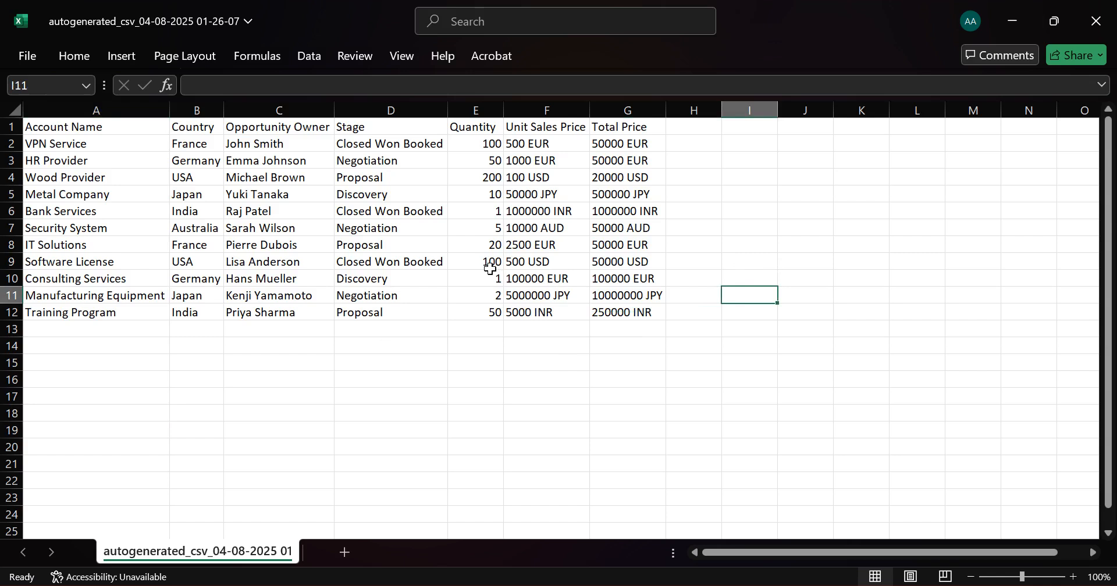
pyautogui.click(706, 341)
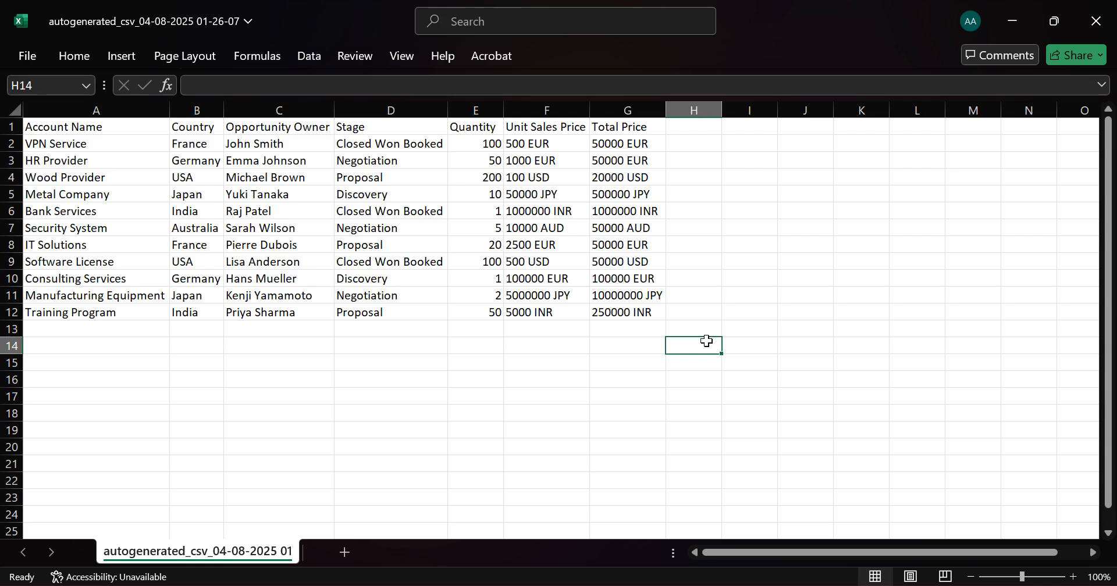
pyautogui.click(762, 326)
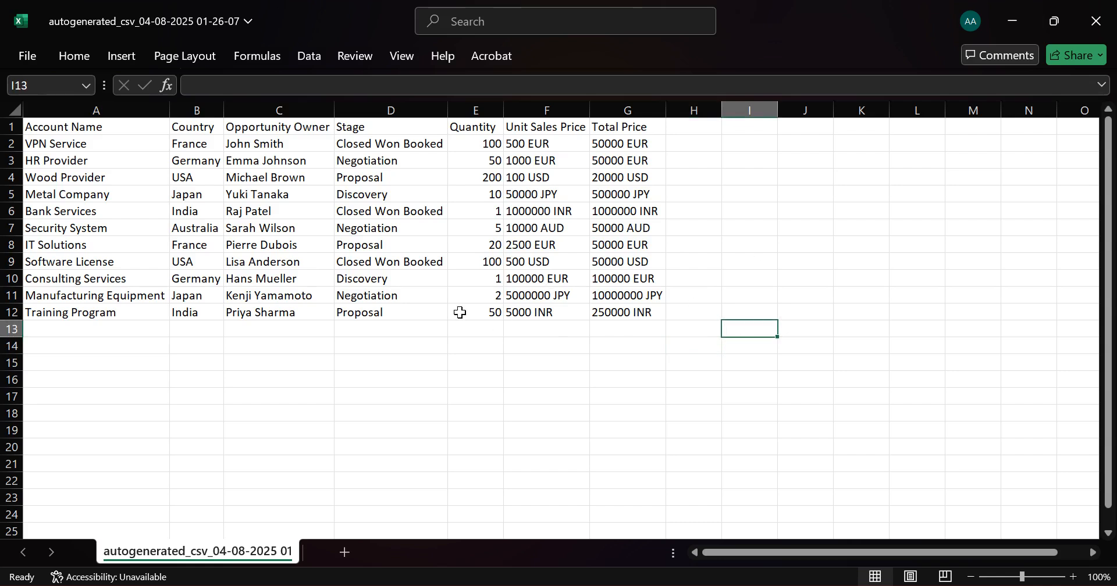
pyautogui.press('alt')
pyautogui.click(771, 383)
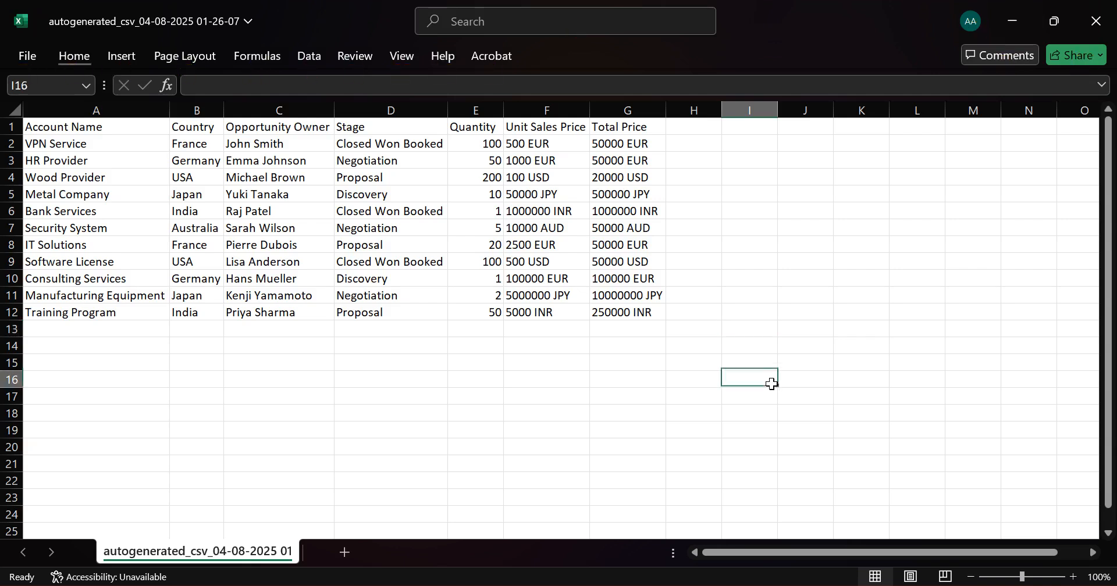
pyautogui.click(657, 383)
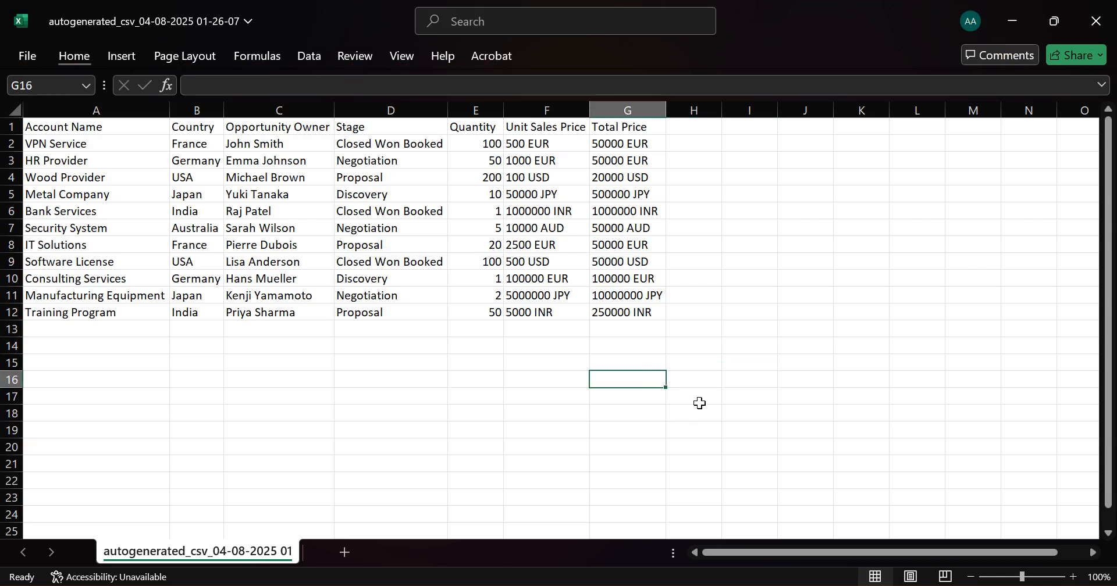
pyautogui.click(562, 379)
pyautogui.click(623, 379)
pyautogui.click(564, 357)
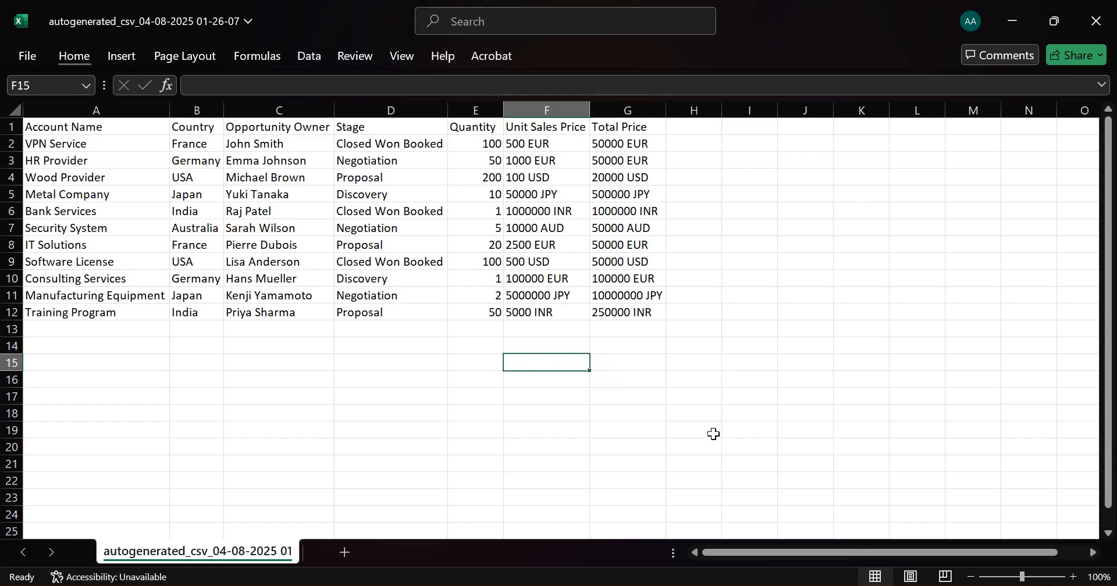